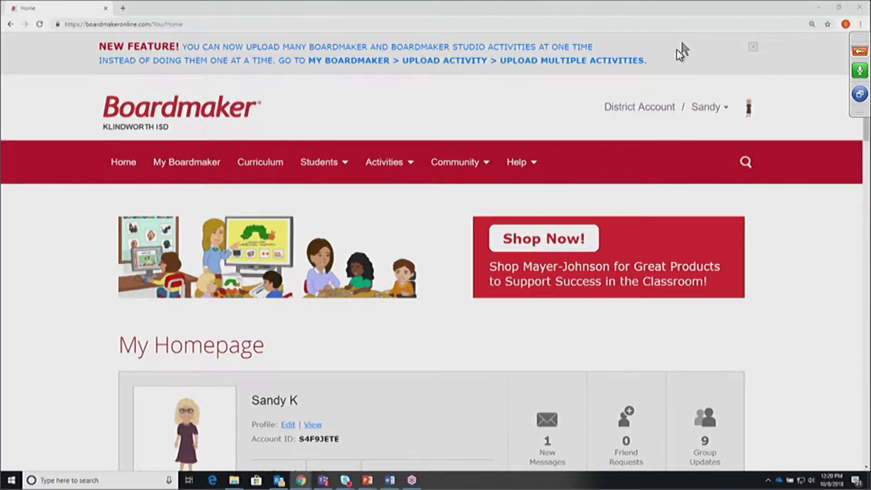
Dismiss the New Feature banner about uploading multiple activities on the homepage
{"action": "left_click", "coordinate": [753, 46]}
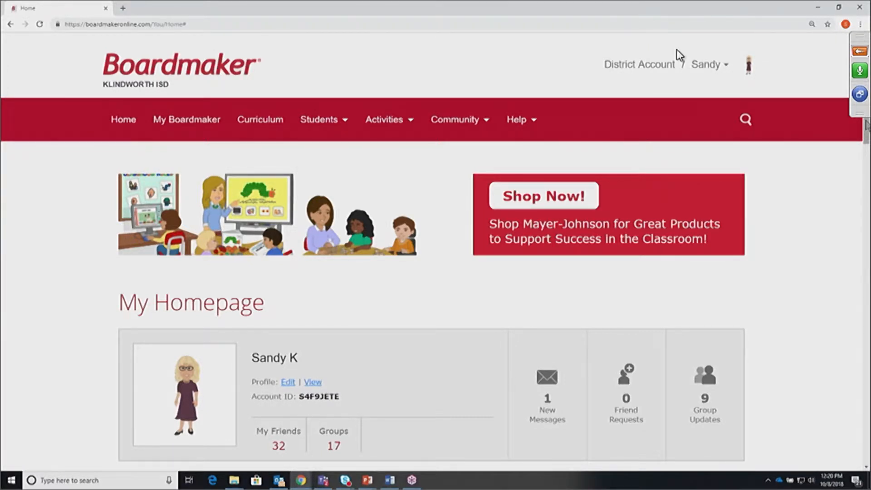
Go to My Boardmaker and scroll down to the My Activities list of 720 activities
{"action": "left_click", "coordinate": [192, 121]}
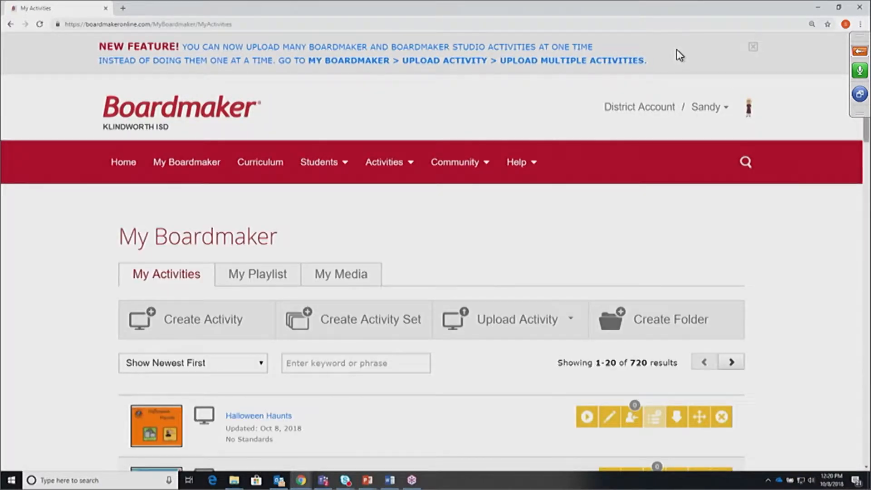
{"action": "scroll", "coordinate": [679, 55], "scroll_direction": "down", "scroll_amount": 1}
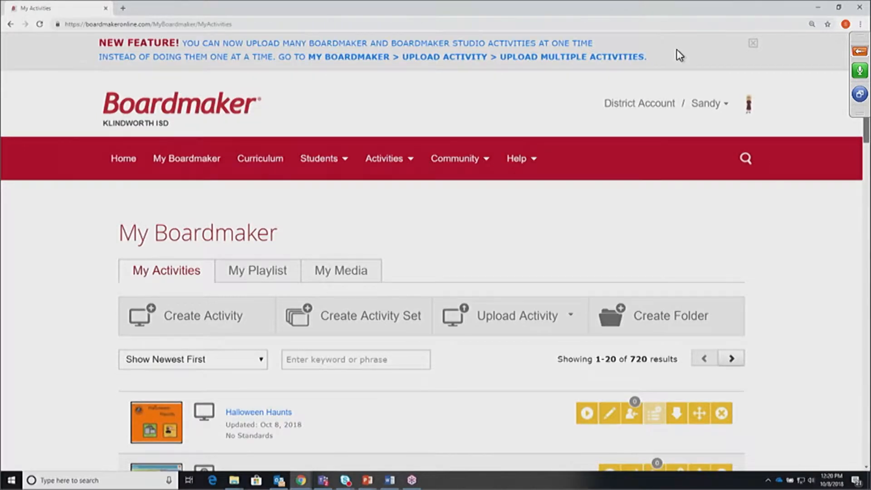
{"action": "scroll", "coordinate": [680, 55], "scroll_direction": "down", "scroll_amount": 2}
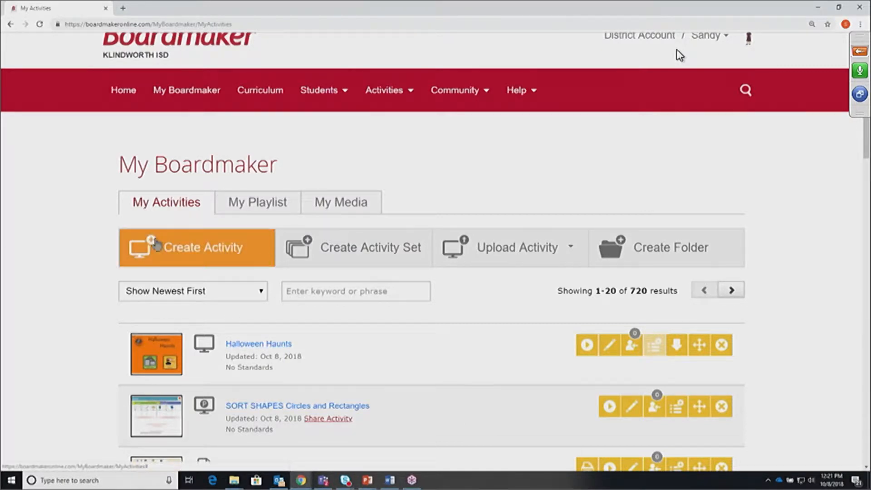
Create a new activity from a New Blank Activity
{"action": "left_click", "coordinate": [217, 253]}
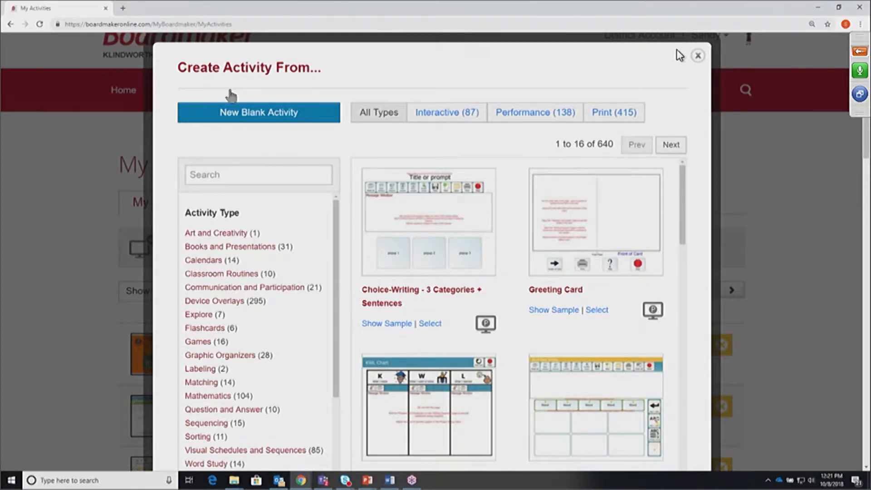
{"action": "left_click", "coordinate": [259, 119]}
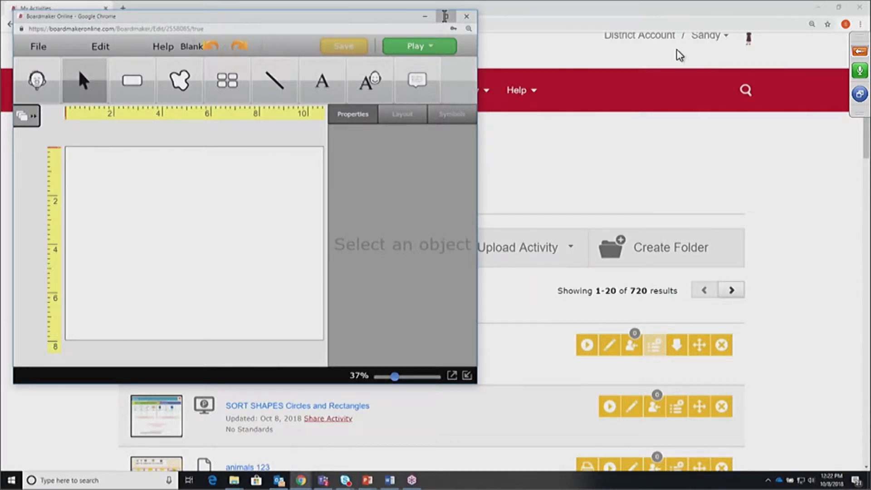
Maximize the editor window, restore and move it lower, then maximize it again
{"action": "left_click", "coordinate": [445, 16]}
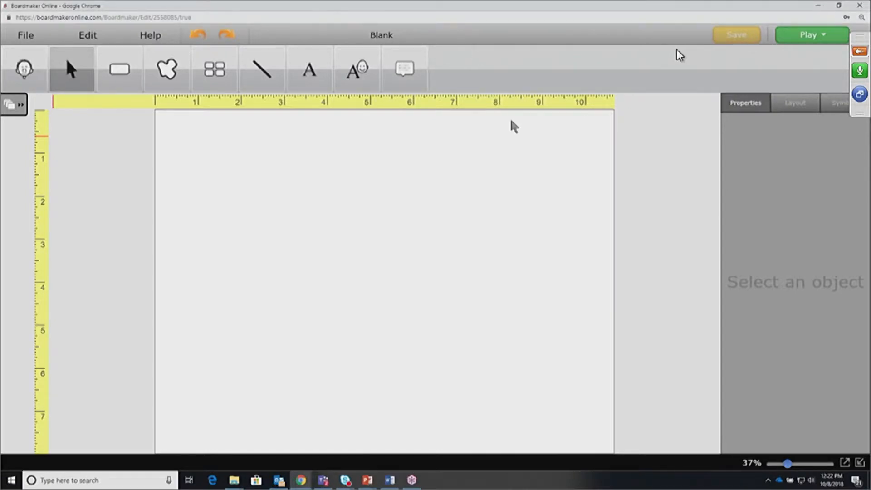
{"action": "left_click", "coordinate": [838, 6]}
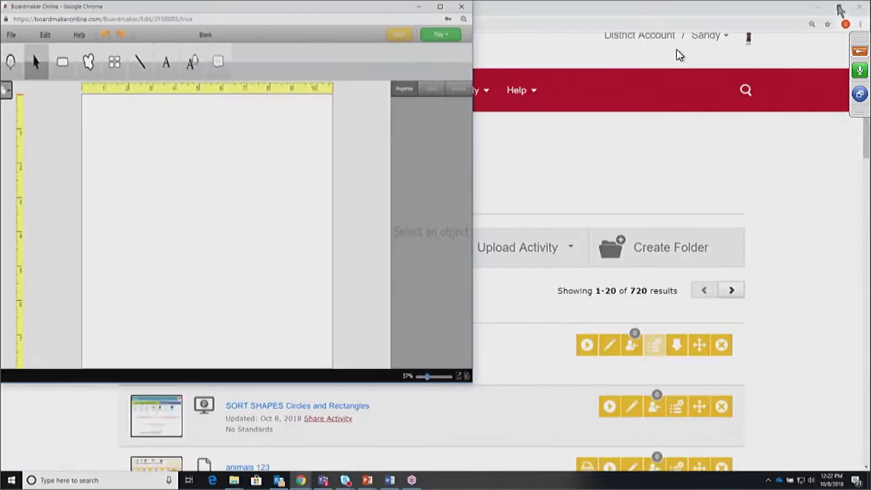
{"action": "left_click_drag", "start_coordinate": [277, 19], "coordinate": [438, 138]}
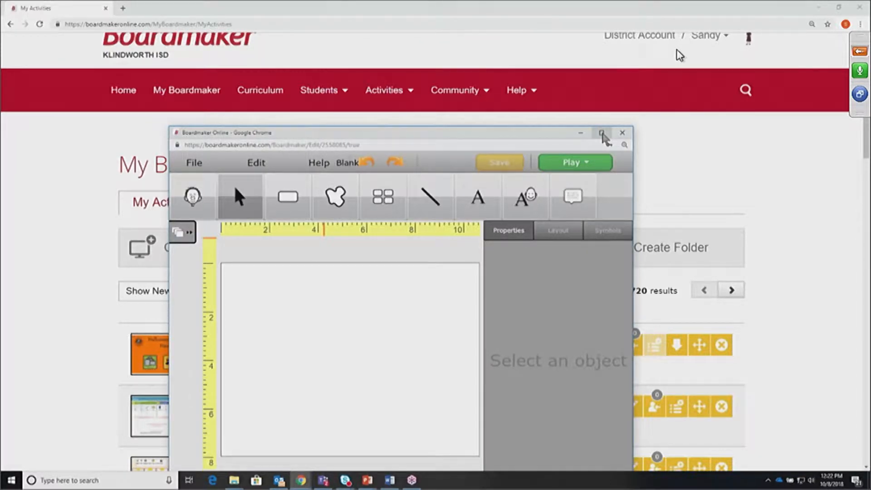
{"action": "left_click", "coordinate": [603, 134]}
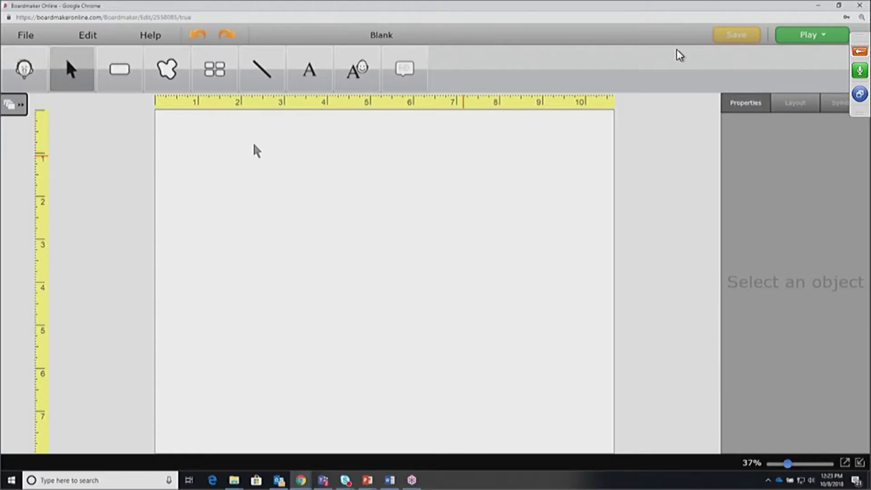
In Page Setup, confirm Landscape orientation at 1024 × 768 for Standard Monitor (4:3)
{"action": "left_click", "coordinate": [19, 38]}
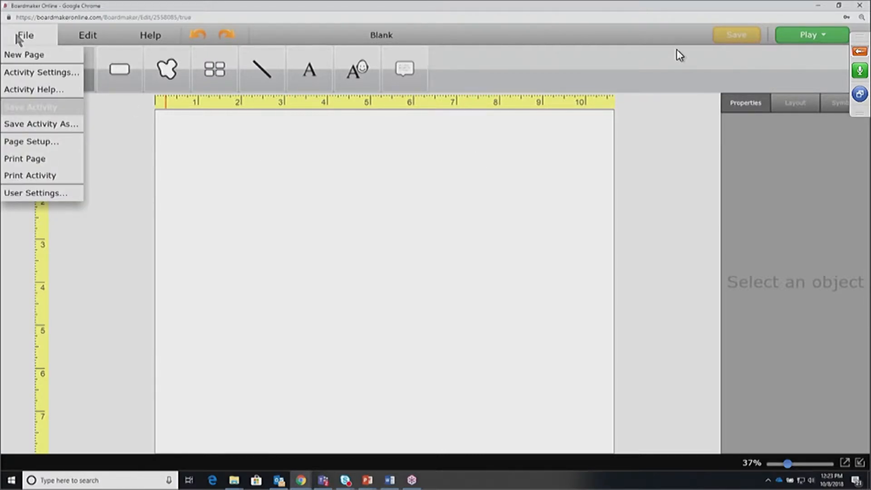
{"action": "left_click", "coordinate": [35, 140]}
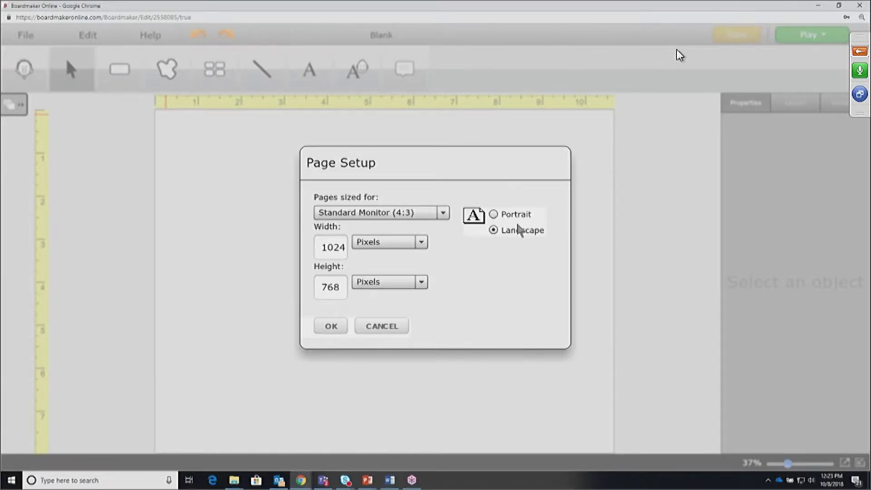
{"action": "left_click", "coordinate": [493, 214]}
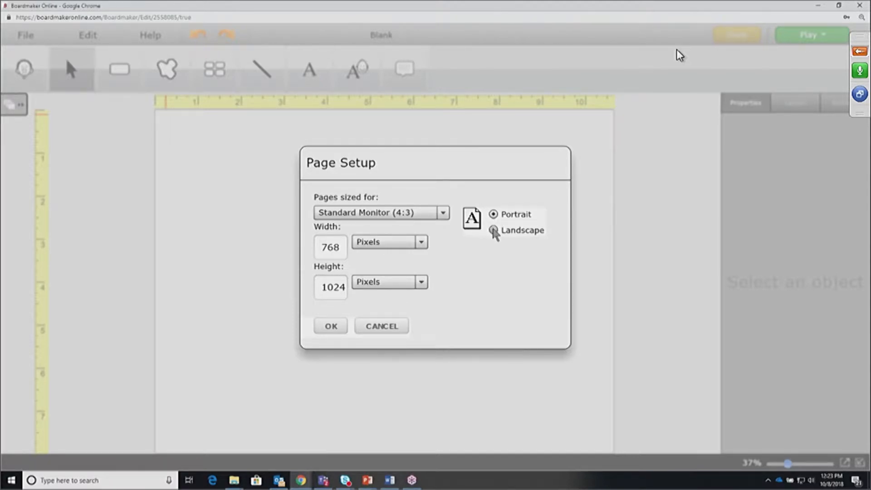
{"action": "left_click", "coordinate": [493, 231]}
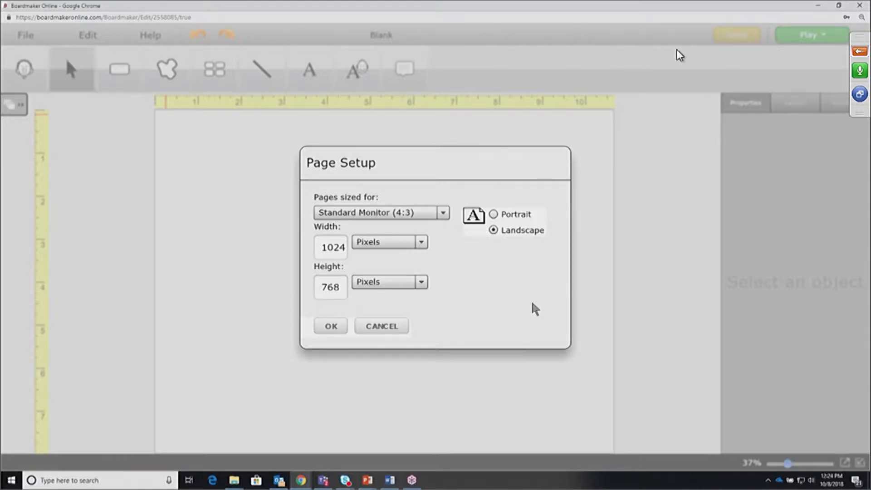
{"action": "left_click", "coordinate": [332, 326]}
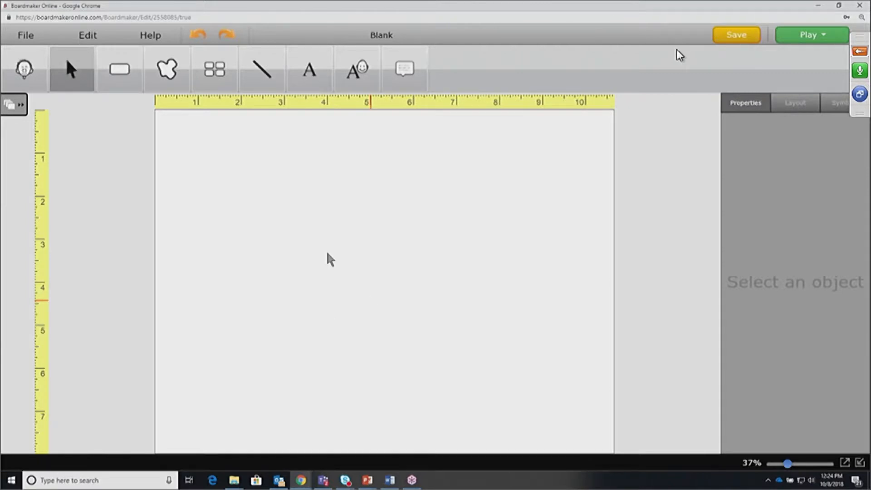
Open User Settings, scroll the Interface options, and view the Simple Touch access method
{"action": "left_click", "coordinate": [31, 40]}
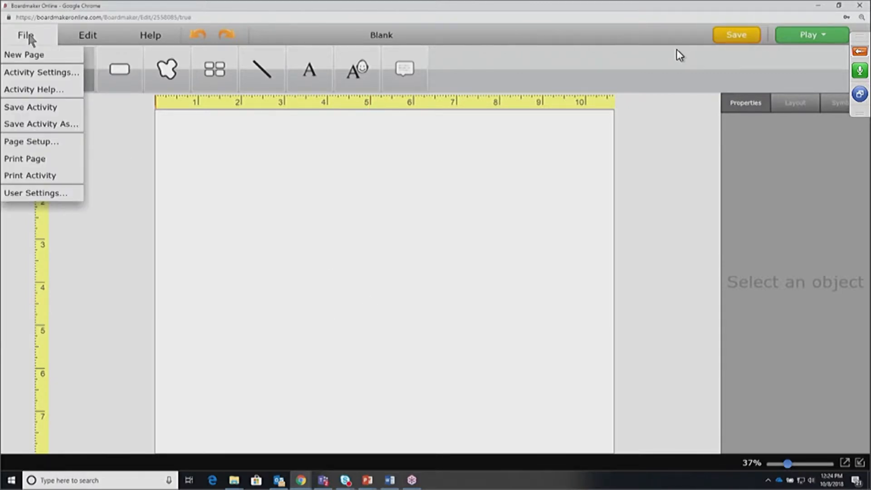
{"action": "left_click", "coordinate": [50, 194]}
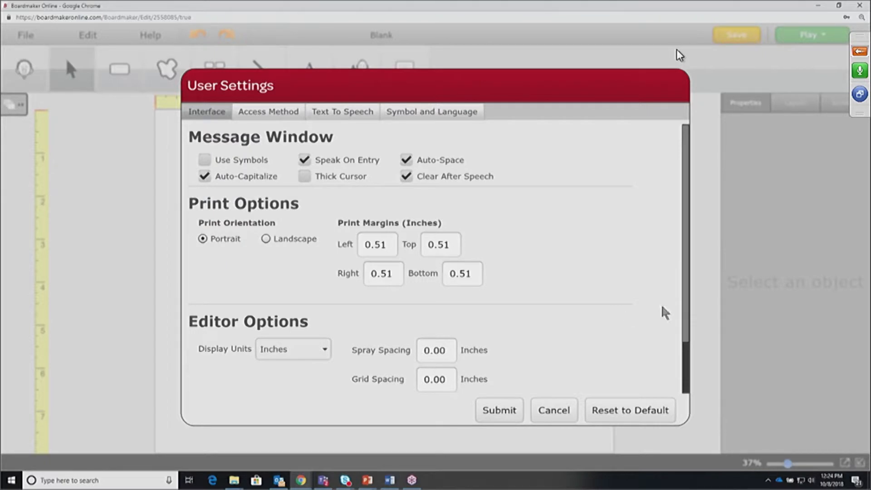
{"action": "left_click_drag", "start_coordinate": [686, 334], "coordinate": [686, 356]}
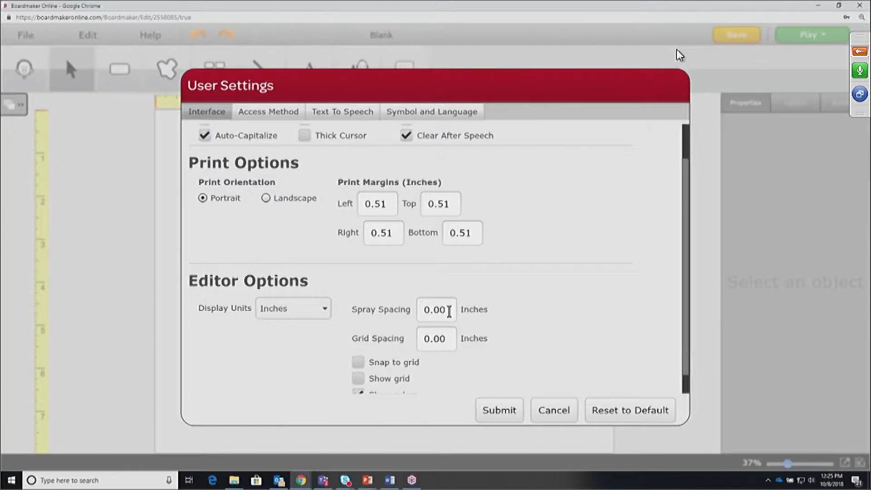
{"action": "left_click", "coordinate": [271, 113]}
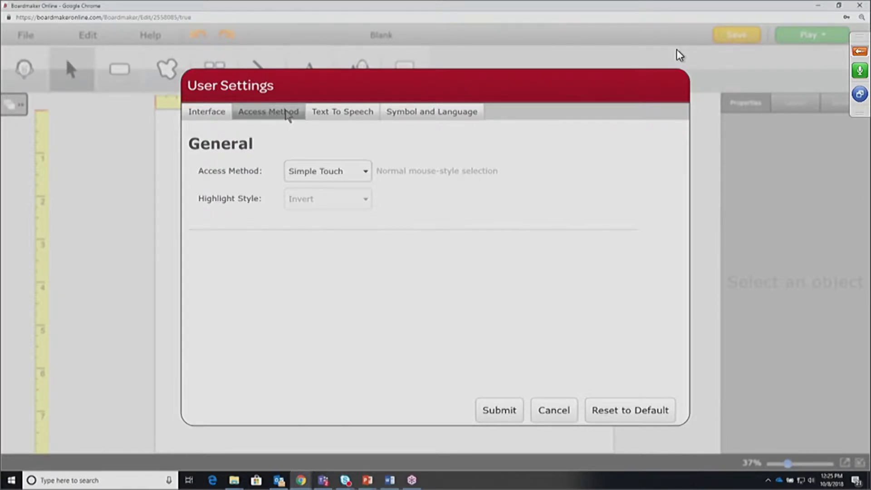
Check the text-to-speech voice list without changing the voice
{"action": "left_click", "coordinate": [341, 117]}
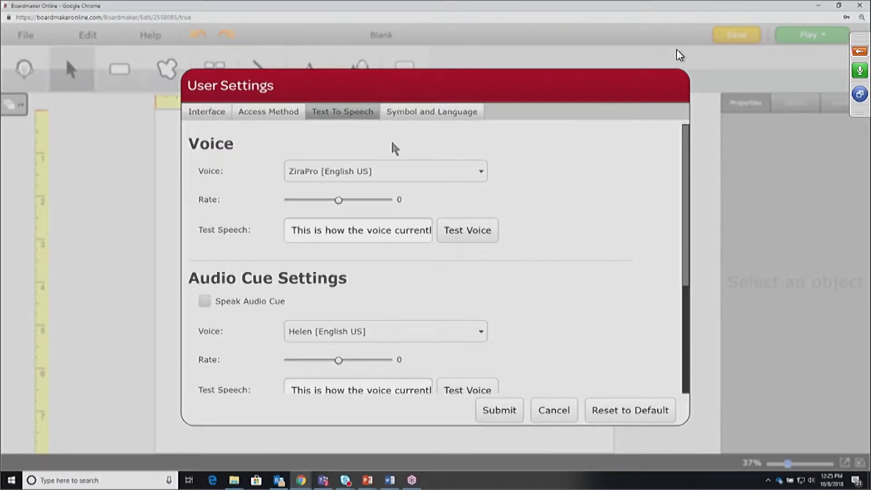
{"action": "left_click", "coordinate": [481, 173]}
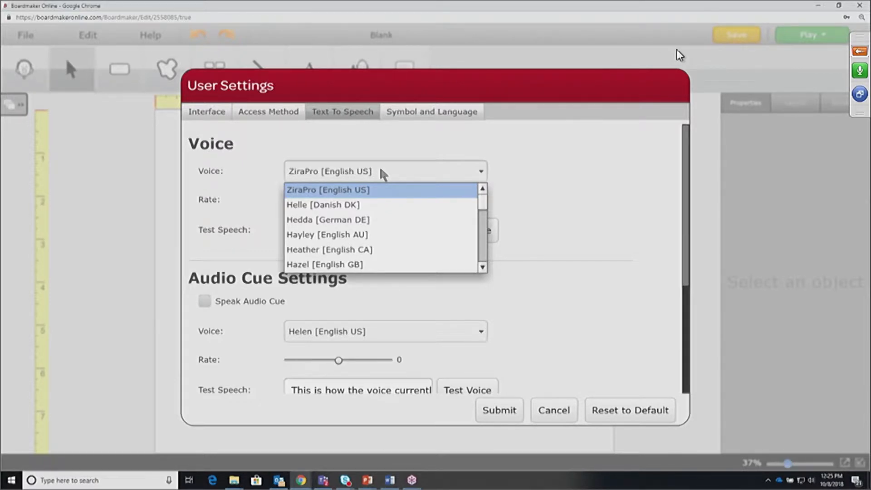
{"action": "left_click", "coordinate": [439, 119]}
Uncheck the PCS Communicating About Sexuality symbol library
{"action": "left_click", "coordinate": [439, 119]}
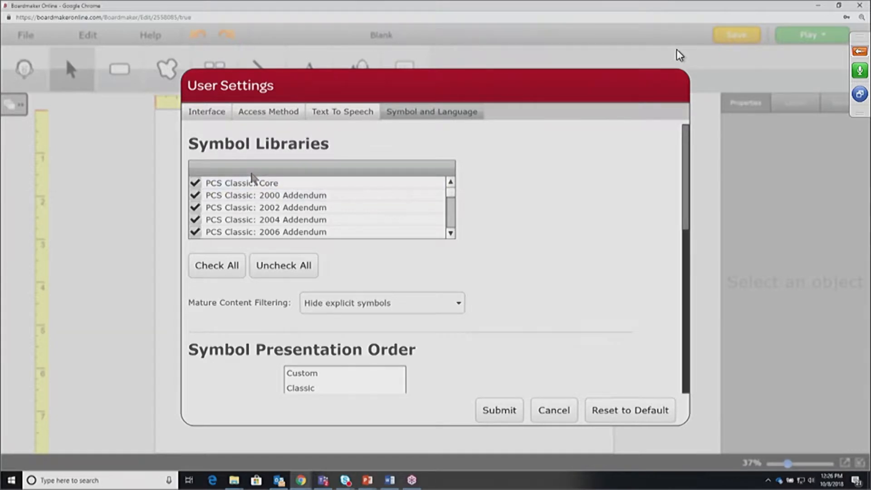
{"action": "left_click", "coordinate": [453, 195]}
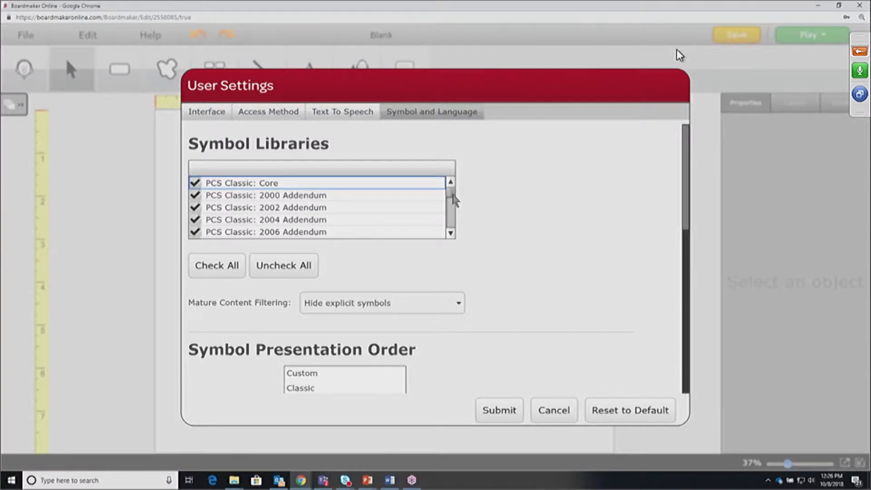
{"action": "scroll", "coordinate": [453, 196], "scroll_direction": "down", "scroll_amount": 5}
{"action": "scroll", "coordinate": [454, 205], "scroll_direction": "down", "scroll_amount": 5}
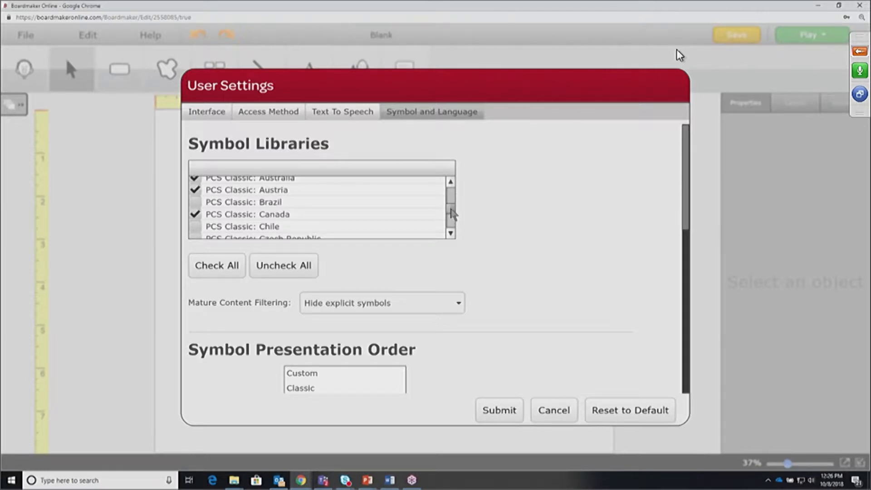
{"action": "scroll", "coordinate": [453, 213], "scroll_direction": "down", "scroll_amount": 5}
{"action": "scroll", "coordinate": [452, 213], "scroll_direction": "down", "scroll_amount": 1}
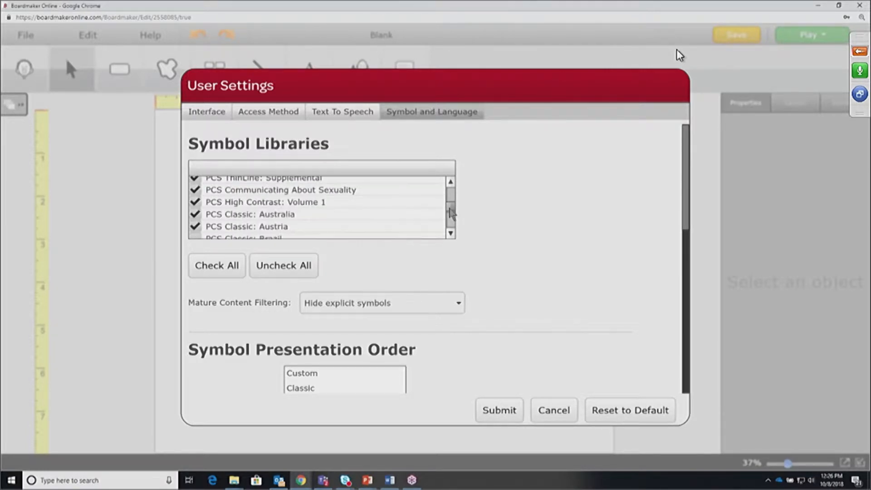
{"action": "left_click", "coordinate": [194, 201]}
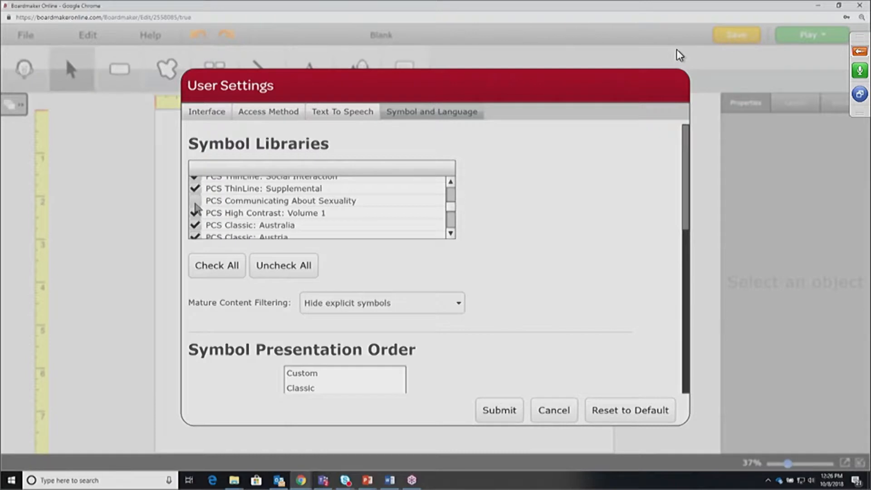
Clear the symbol library check marks and uncheck PCS Classic Australia and Austria
{"action": "left_click", "coordinate": [274, 265]}
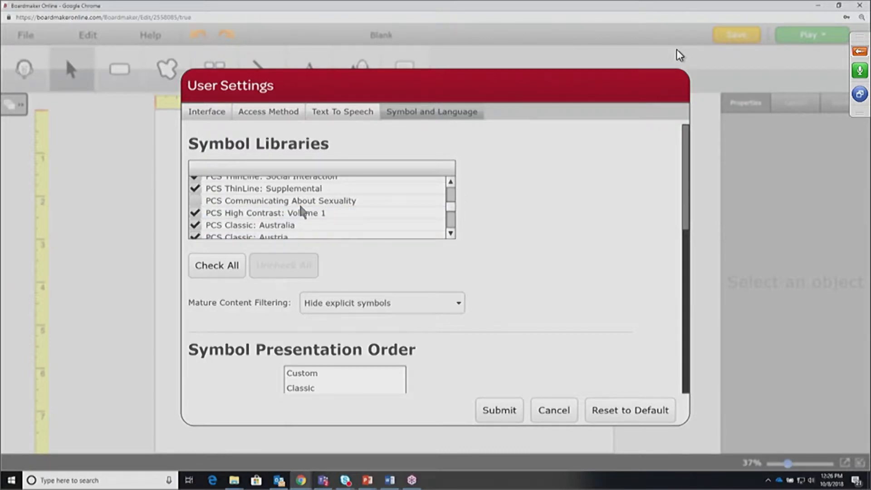
{"action": "left_click", "coordinate": [450, 233]}
{"action": "left_click", "coordinate": [450, 234]}
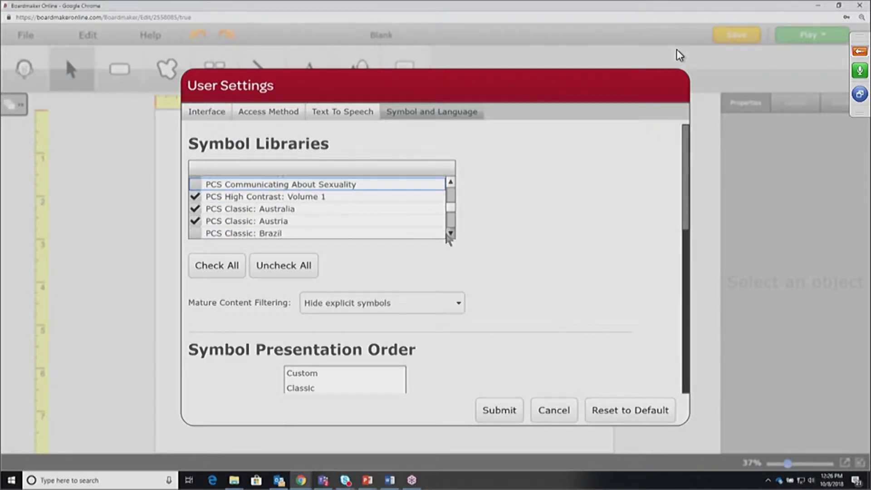
{"action": "left_click", "coordinate": [195, 209]}
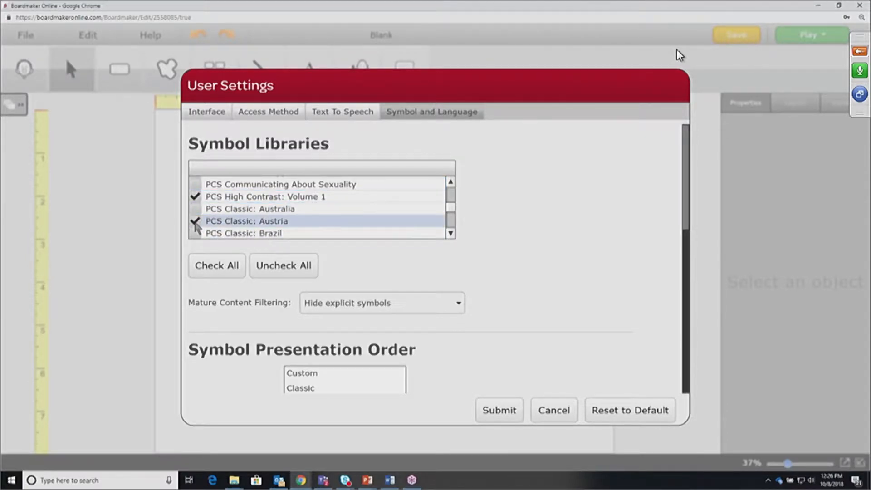
{"action": "left_click", "coordinate": [196, 222]}
{"action": "left_click", "coordinate": [450, 233]}
{"action": "left_click", "coordinate": [450, 234]}
{"action": "left_click", "coordinate": [449, 234]}
{"action": "left_click", "coordinate": [450, 234]}
{"action": "left_click", "coordinate": [450, 234]}
{"action": "left_click", "coordinate": [450, 234]}
{"action": "left_click", "coordinate": [451, 233]}
{"action": "left_click", "coordinate": [450, 233]}
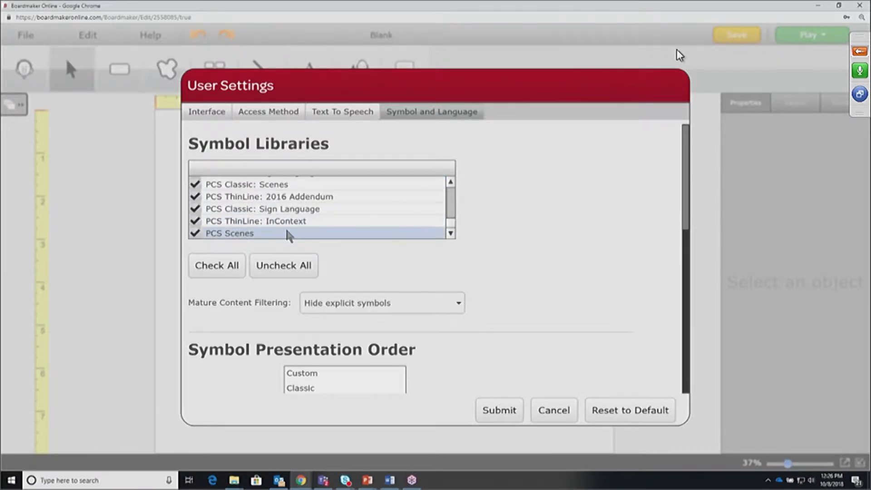
Turn off the Sign Language, Sign Language Mini Collection and UK-Newcastle libraries, then submit
{"action": "left_click", "coordinate": [196, 210]}
{"action": "left_click", "coordinate": [450, 181]}
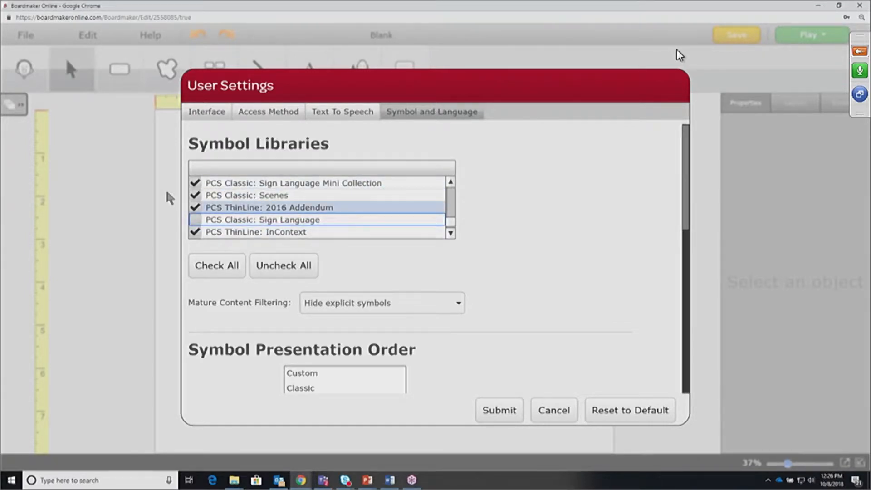
{"action": "left_click", "coordinate": [220, 184]}
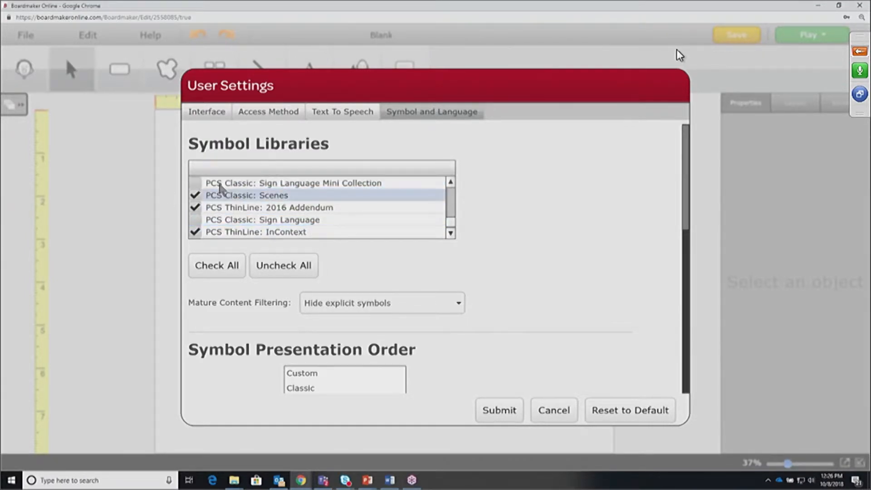
{"action": "left_click", "coordinate": [451, 182]}
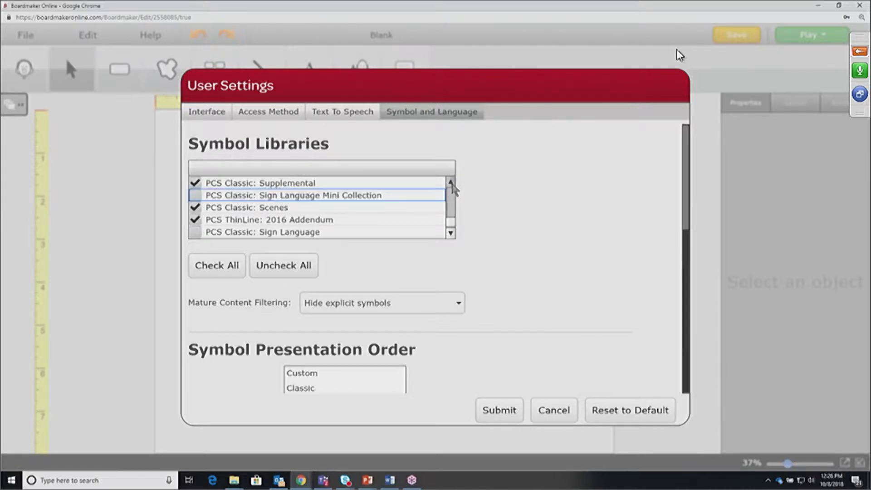
{"action": "left_click", "coordinate": [450, 182]}
{"action": "left_click", "coordinate": [451, 182]}
{"action": "left_click", "coordinate": [451, 182]}
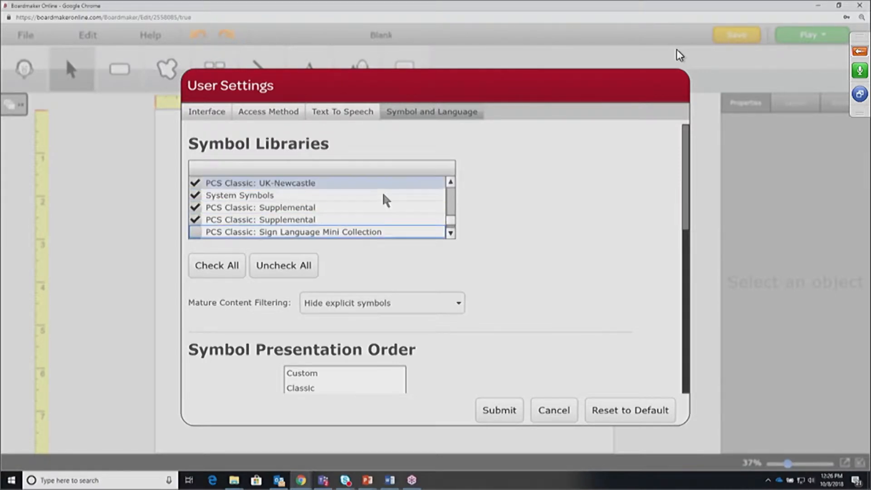
{"action": "left_click", "coordinate": [197, 184]}
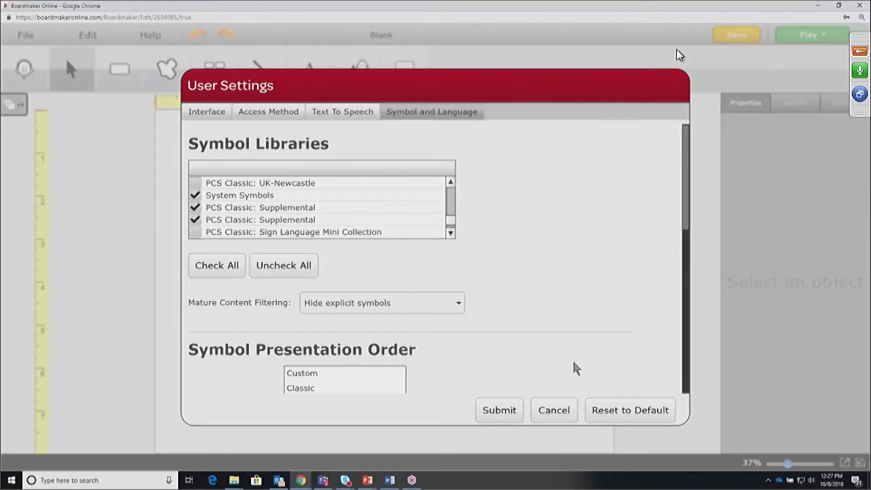
{"action": "left_click", "coordinate": [496, 409]}
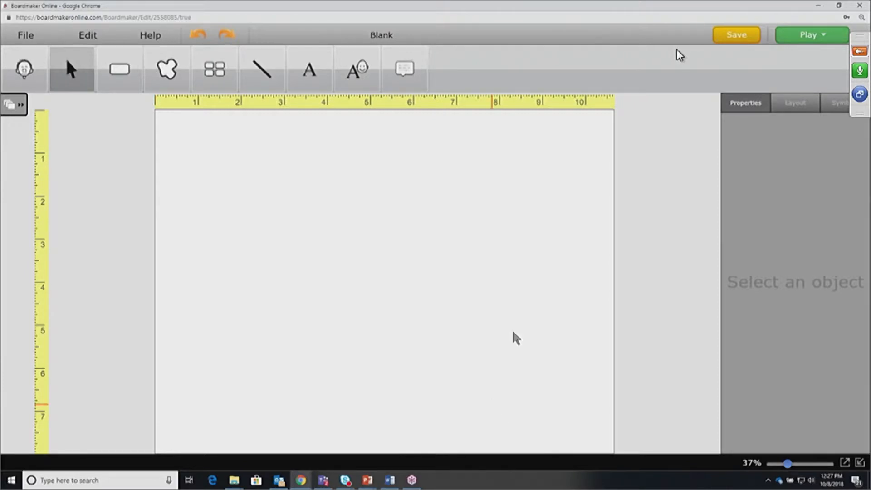
Draw two buttons, one near the upper left and one to its right, moved lower
{"action": "left_click", "coordinate": [119, 69]}
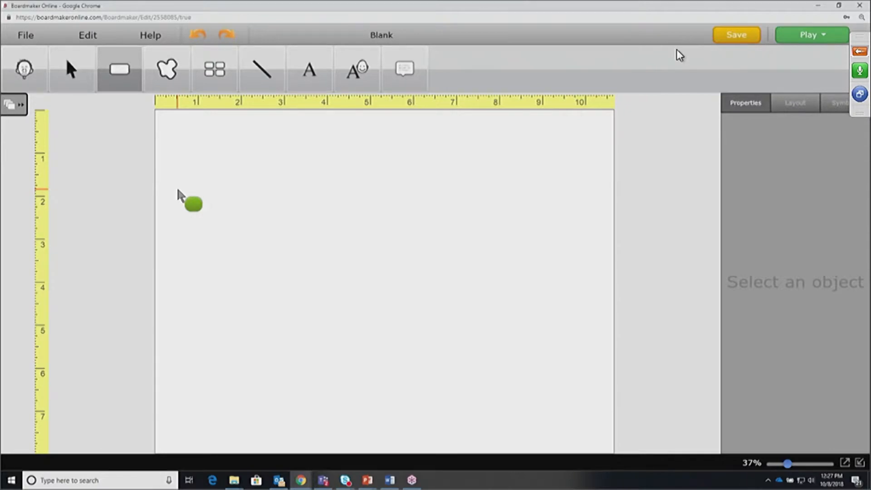
{"action": "left_click_drag", "start_coordinate": [177, 187], "coordinate": [297, 292]}
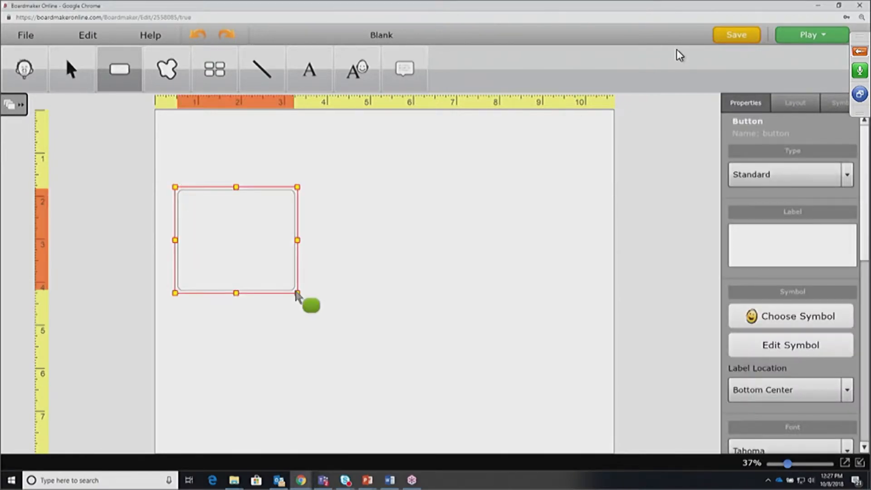
{"action": "left_click", "coordinate": [119, 72]}
{"action": "left_click_drag", "start_coordinate": [359, 188], "coordinate": [504, 307]}
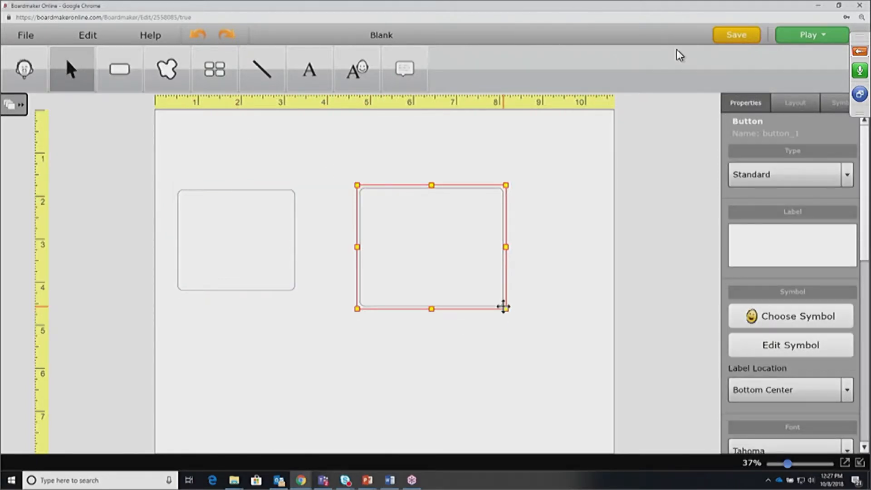
{"action": "left_click_drag", "start_coordinate": [443, 233], "coordinate": [244, 361]}
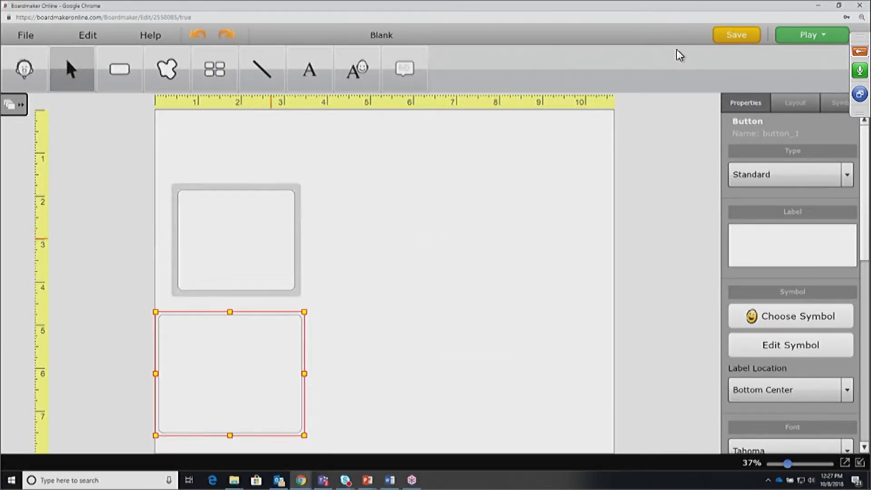
Resize the upper-left button and move it to the page's left edge
{"action": "left_click", "coordinate": [273, 236]}
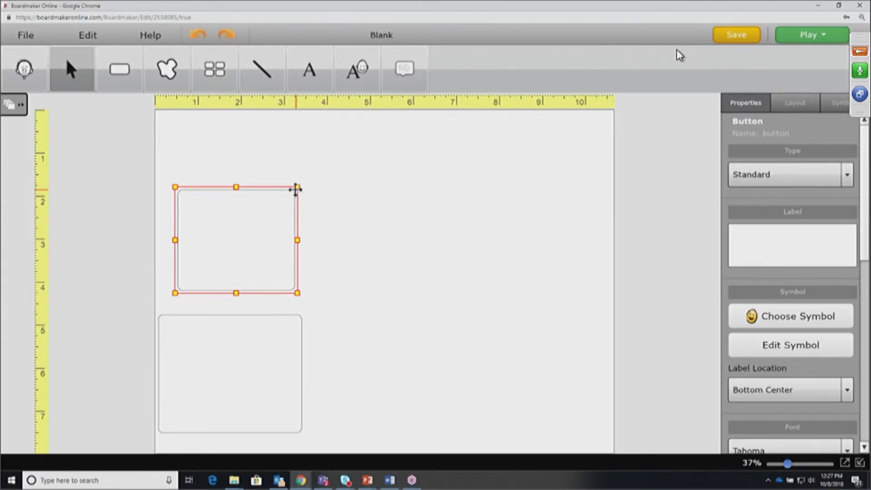
{"action": "mouse_move", "coordinate": [298, 187]}
{"action": "left_mouse_down"}
{"action": "mouse_move", "coordinate": [462, 120]}
{"action": "mouse_move", "coordinate": [399, 128]}
{"action": "mouse_move", "coordinate": [272, 225]}
{"action": "mouse_move", "coordinate": [282, 184]}
{"action": "mouse_move", "coordinate": [290, 198]}
{"action": "left_mouse_up"}
{"action": "left_click_drag", "start_coordinate": [258, 246], "coordinate": [238, 235]}
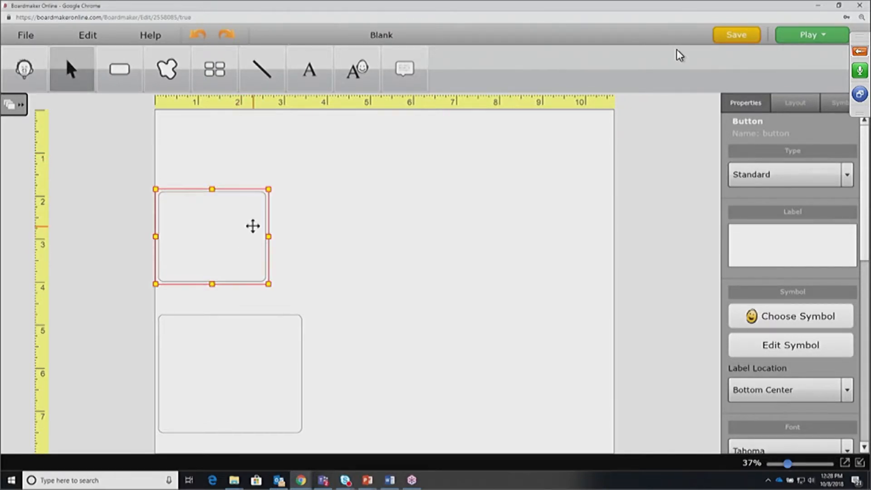
{"action": "left_click_drag", "start_coordinate": [268, 190], "coordinate": [257, 196]}
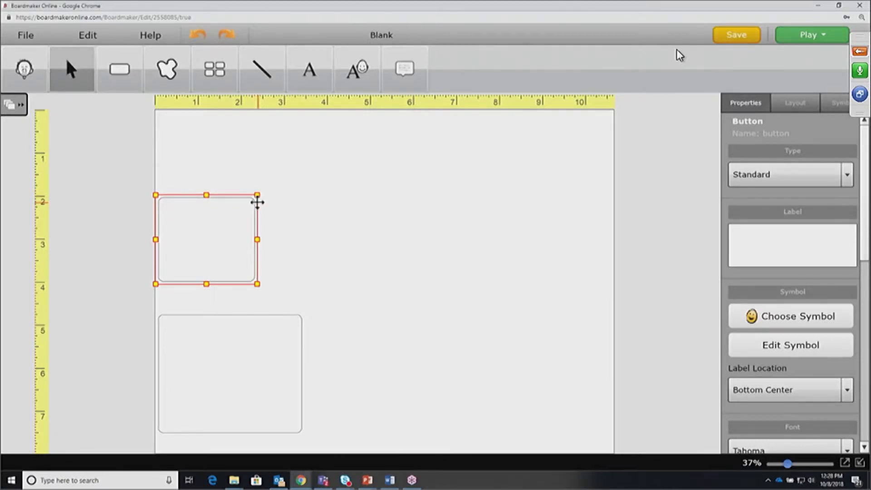
Delete the extra lower button and slightly enlarge the remaining one
{"action": "left_click", "coordinate": [254, 356]}
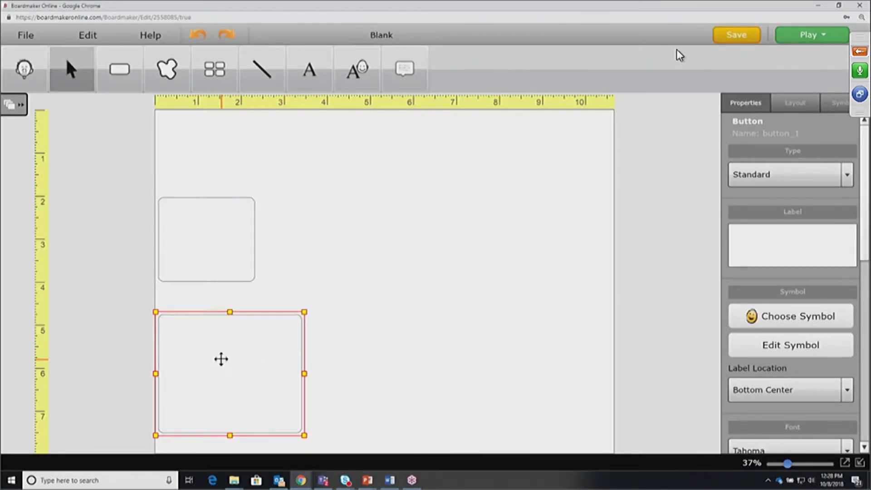
{"action": "left_click_drag", "start_coordinate": [228, 360], "coordinate": [449, 203]}
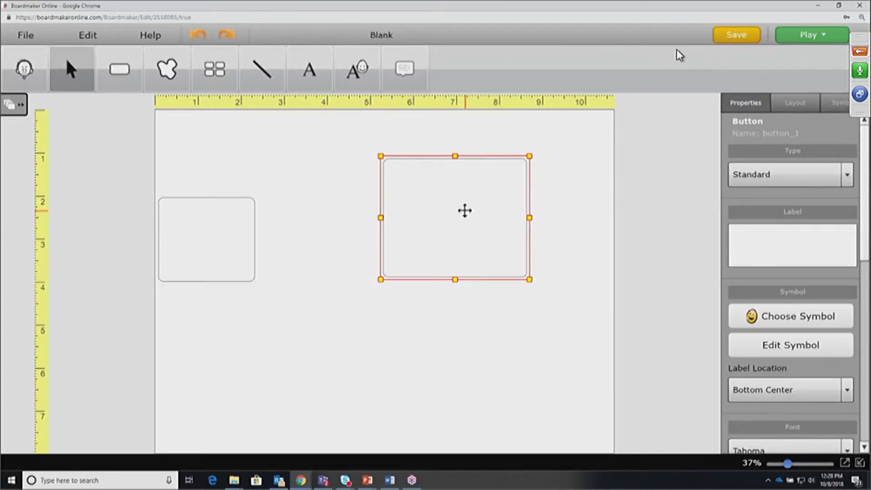
{"action": "key", "text": "Delete"}
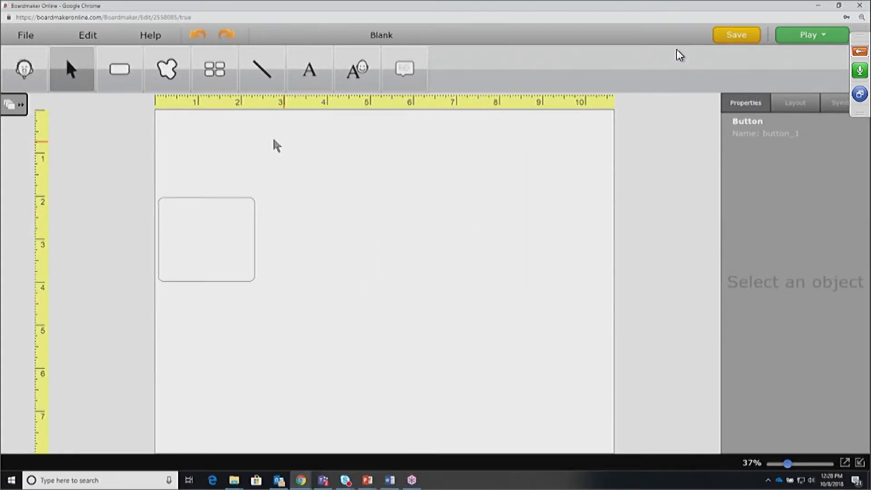
{"action": "left_click", "coordinate": [217, 218]}
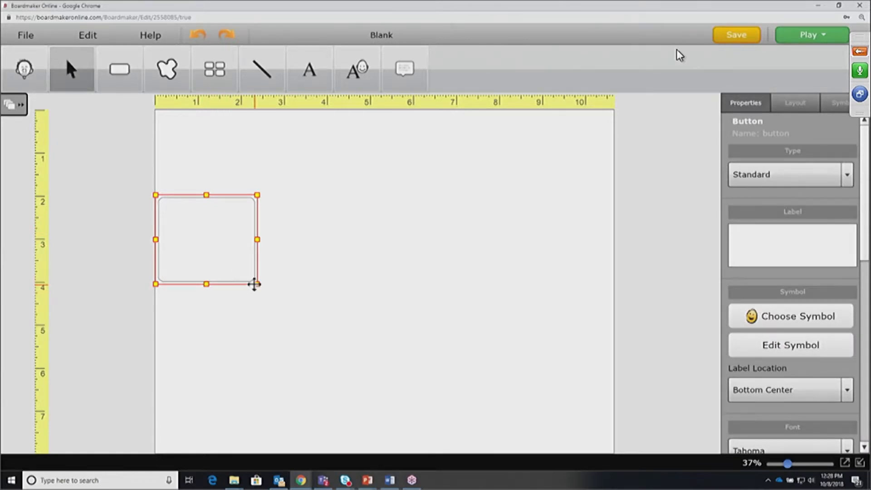
{"action": "left_click_drag", "start_coordinate": [259, 284], "coordinate": [269, 296]}
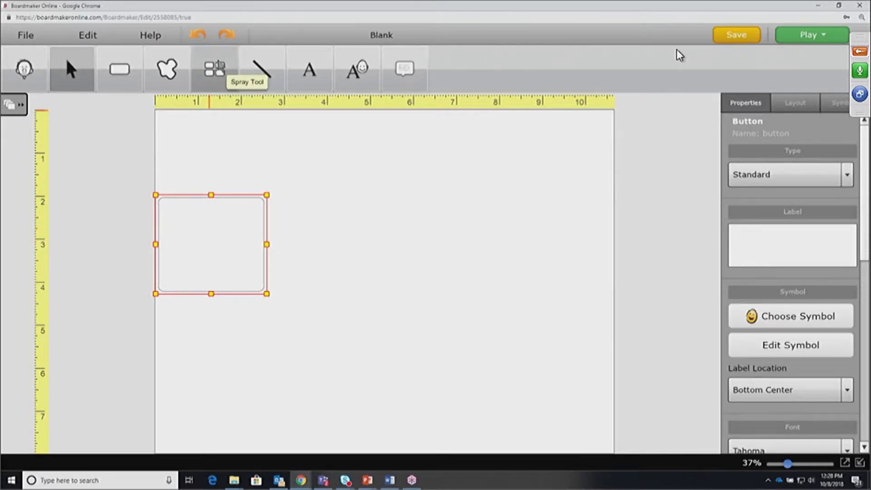
Spray copies of the button into a grid four across and three down
{"action": "left_click", "coordinate": [220, 67]}
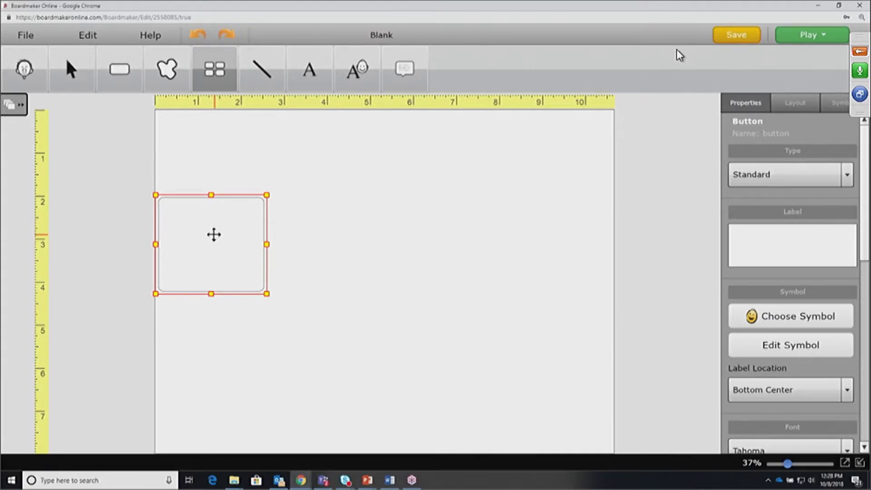
{"action": "mouse_move", "coordinate": [226, 239]}
{"action": "left_mouse_down"}
{"action": "mouse_move", "coordinate": [491, 259]}
{"action": "mouse_move", "coordinate": [564, 288]}
{"action": "mouse_move", "coordinate": [549, 414]}
{"action": "left_mouse_up"}
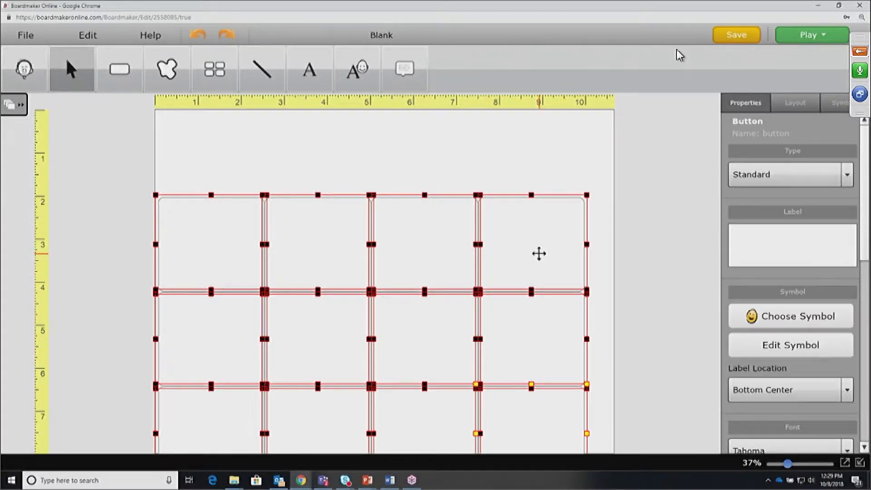
Select all twelve buttons, reposition the grid and shrink it to fit within the page
{"action": "left_click", "coordinate": [113, 127]}
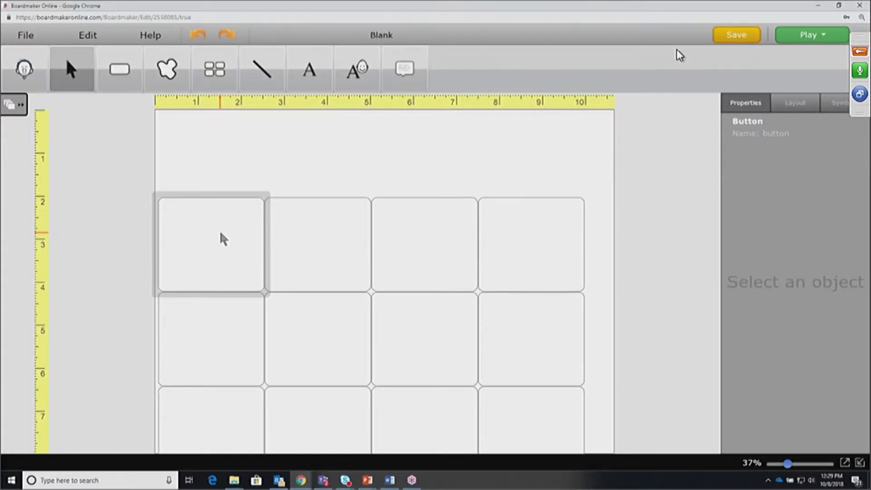
{"action": "left_click_drag", "start_coordinate": [220, 232], "coordinate": [531, 422]}
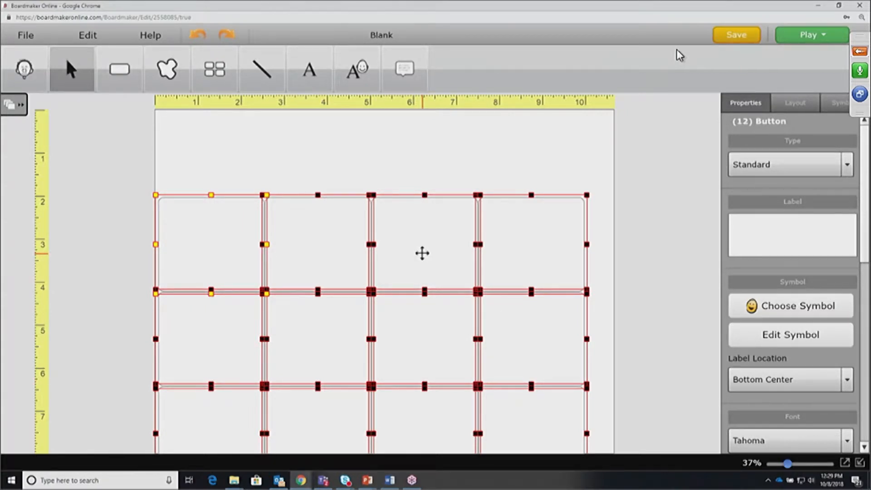
{"action": "left_click_drag", "start_coordinate": [421, 253], "coordinate": [431, 171]}
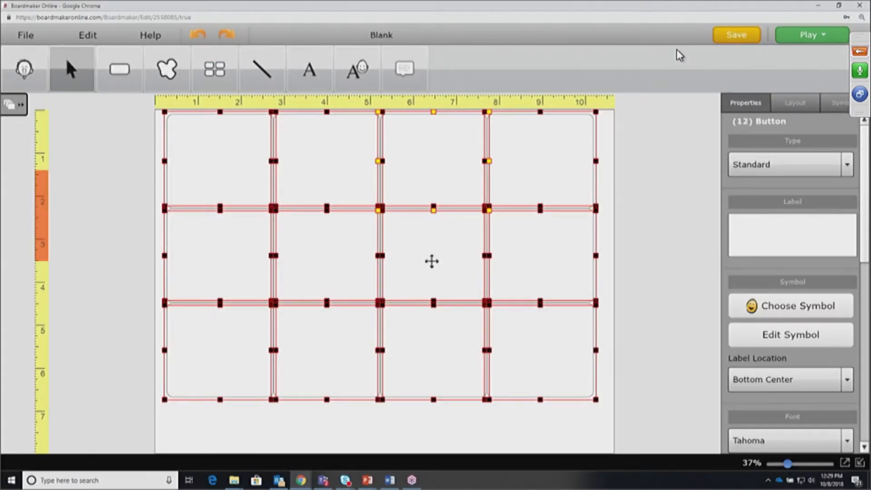
{"action": "left_click_drag", "start_coordinate": [430, 252], "coordinate": [433, 299]}
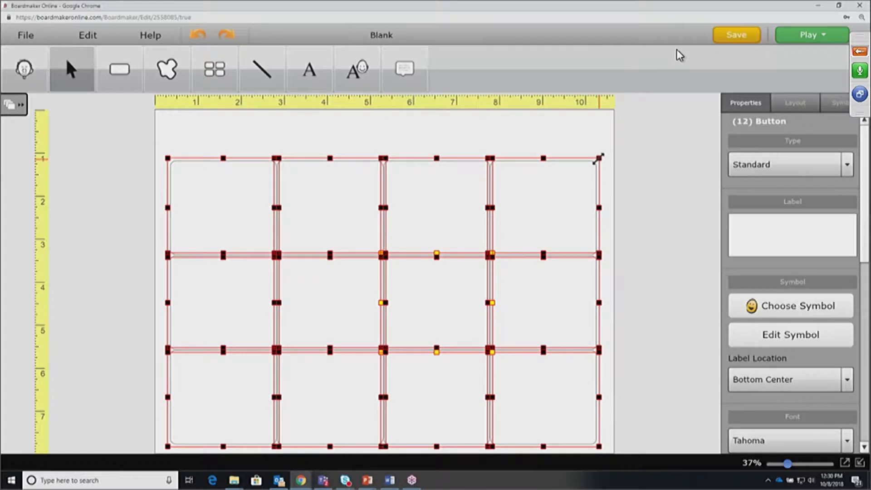
{"action": "left_click_drag", "start_coordinate": [597, 159], "coordinate": [587, 187]}
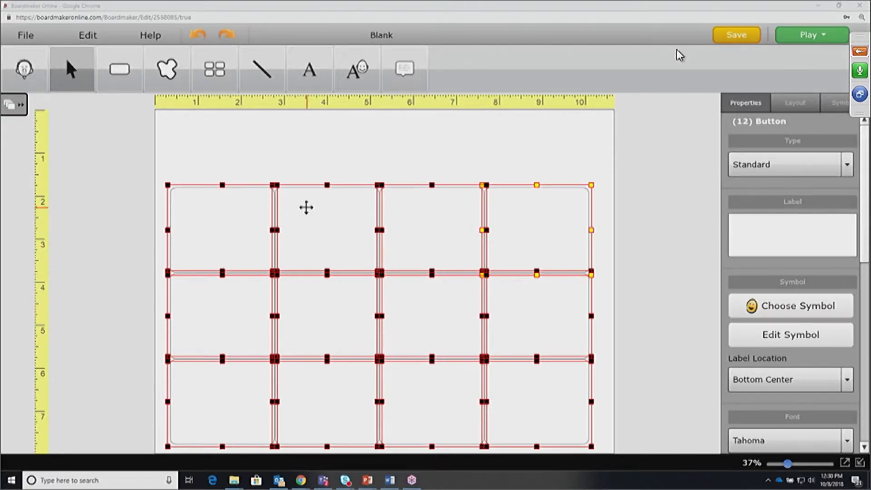
{"action": "left_click", "coordinate": [121, 171]}
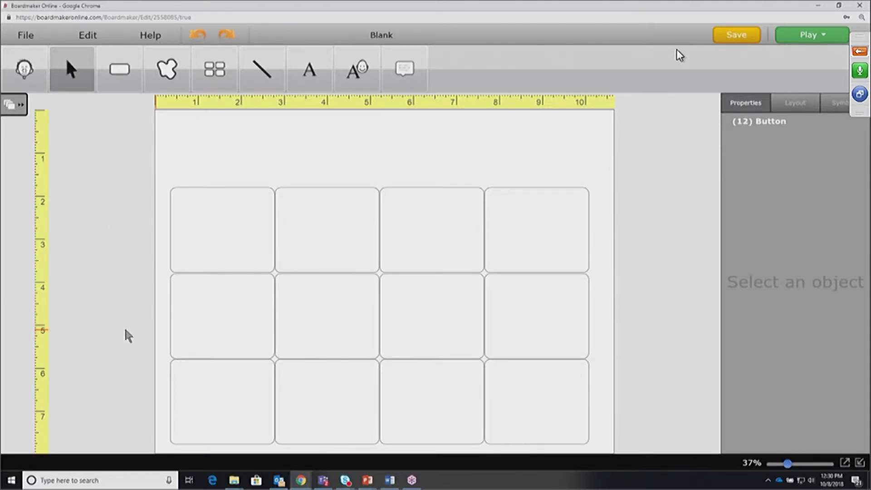
Give the top-left button the giraffe calf symbol labelled giraffe
{"action": "left_click", "coordinate": [211, 246]}
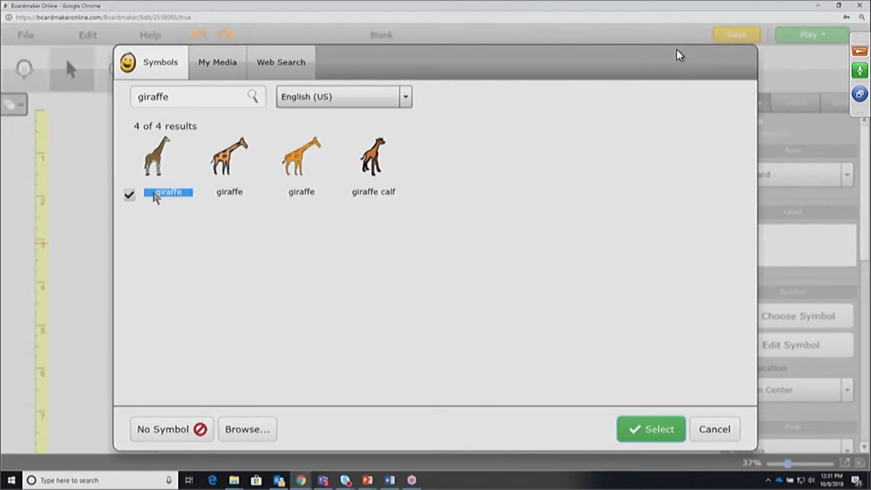
{"action": "left_click", "coordinate": [223, 193]}
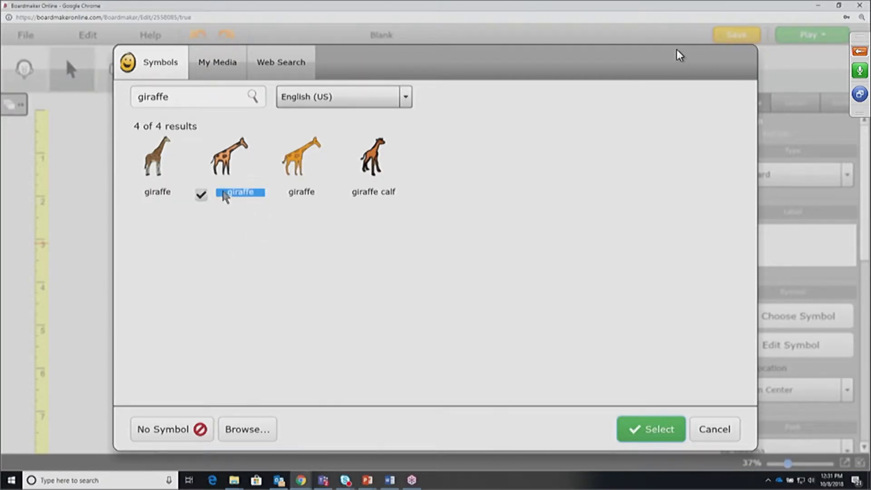
{"action": "left_click", "coordinate": [308, 194]}
{"action": "left_click", "coordinate": [375, 194]}
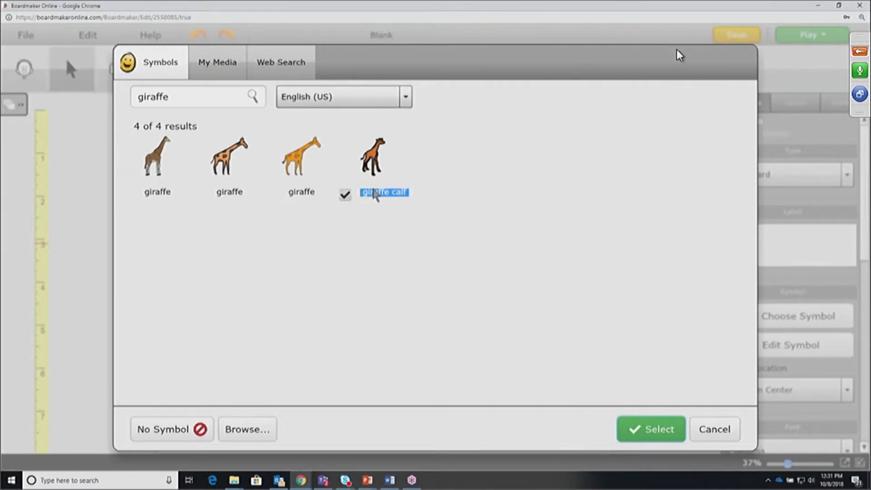
{"action": "double_click", "coordinate": [374, 195]}
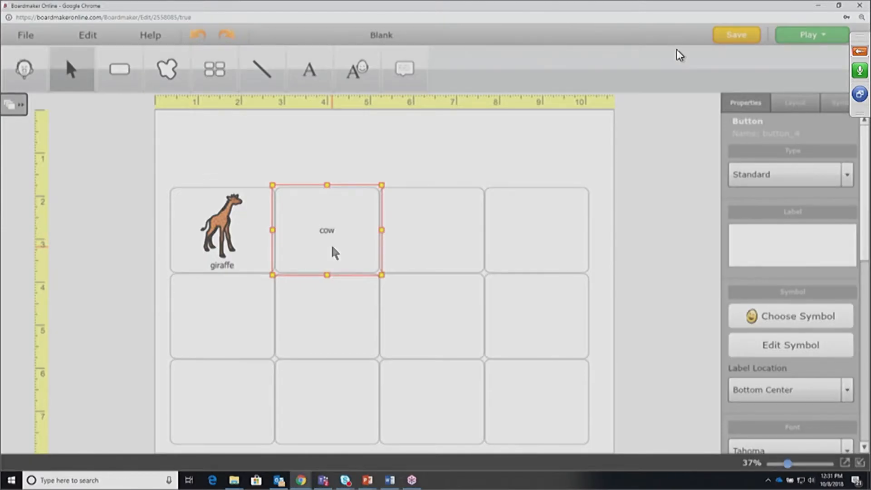
Place the milk cow picture on the cow button
{"action": "double_click", "coordinate": [335, 252]}
{"action": "left_click", "coordinate": [507, 194]}
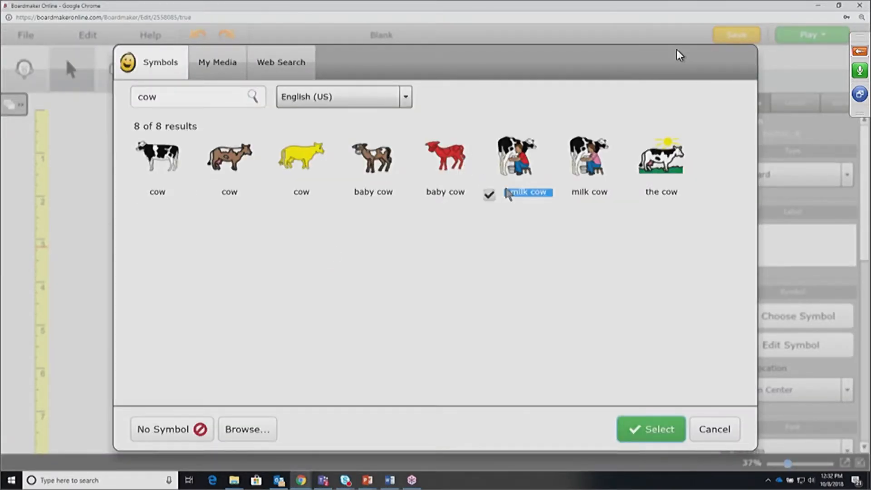
{"action": "double_click", "coordinate": [508, 194]}
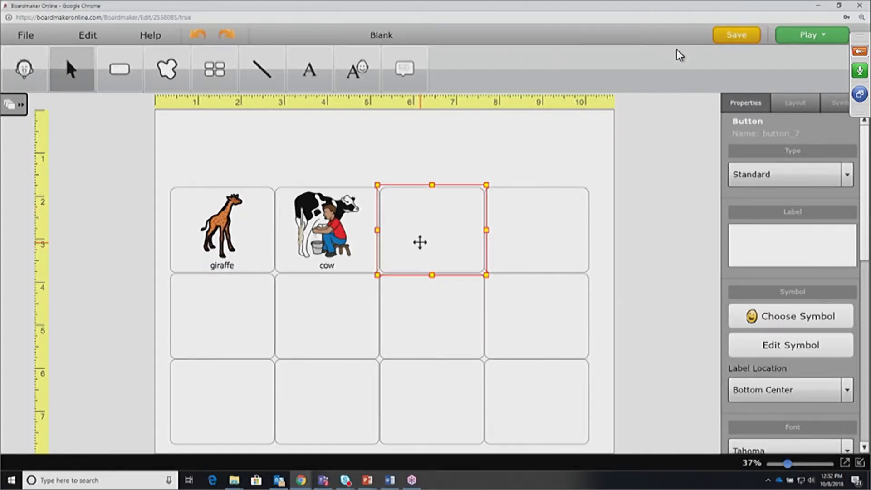
Label the third top-row button sheep and accept the first sheep symbol
{"action": "type", "text": "sheep"}
{"action": "key", "text": "Return"}
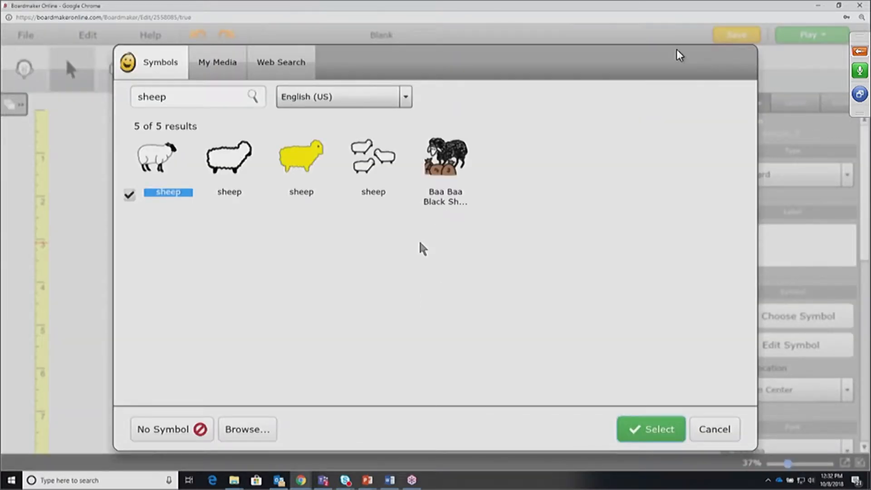
{"action": "key", "text": "Return"}
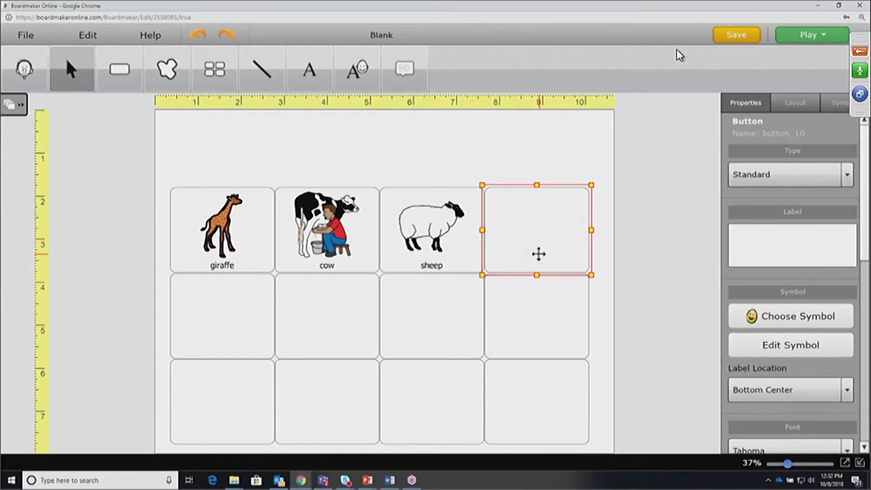
Label the top-right button emu and look up emu symbols
{"action": "left_click", "coordinate": [397, 316]}
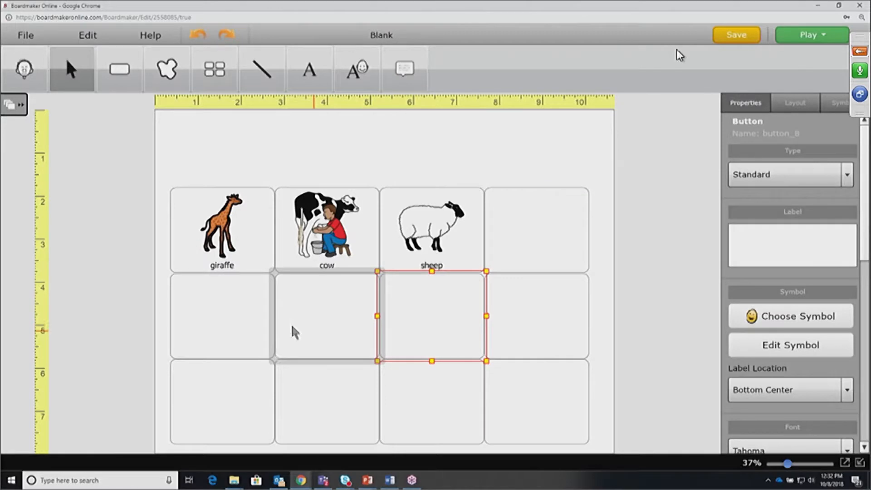
{"action": "left_click", "coordinate": [181, 318]}
{"action": "left_click", "coordinate": [534, 254]}
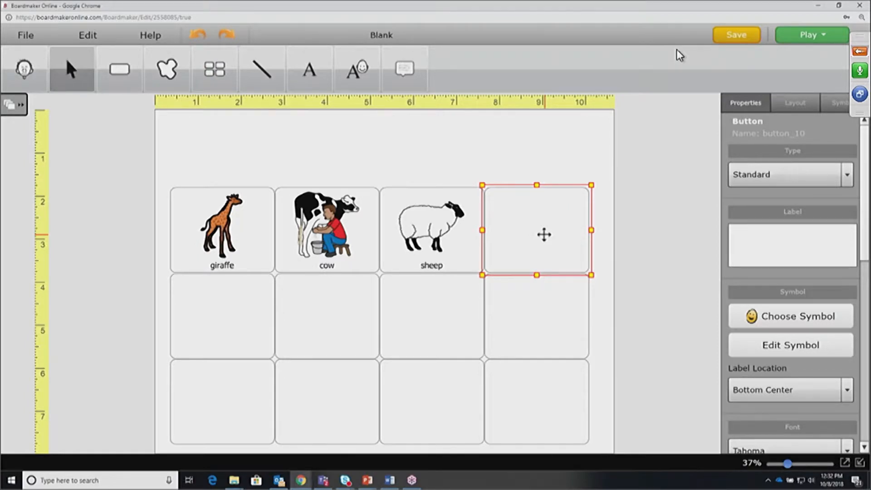
{"action": "type", "text": "emu"}
{"action": "key", "text": "Return"}
{"action": "key", "text": "Return"}
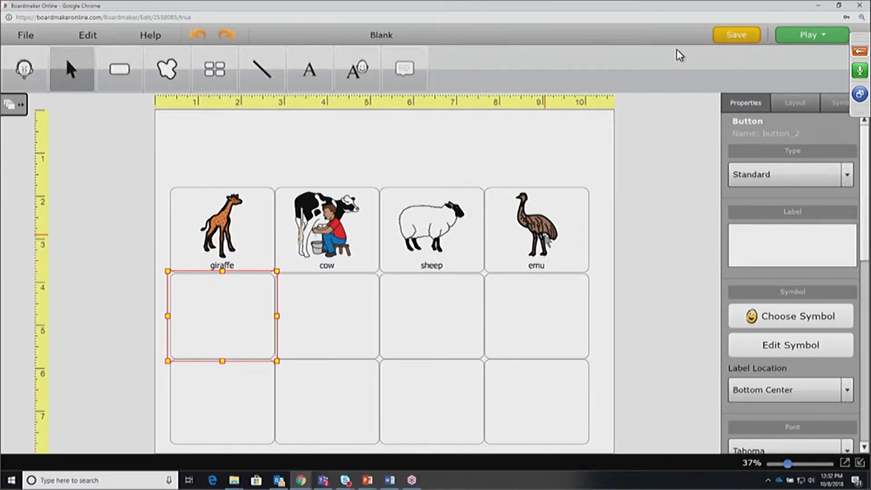
Add elephant and cat buttons with symbols to the second row, then search tiger symbols
{"action": "type", "text": "elephant"}
{"action": "key", "text": "Return"}
{"action": "key", "text": "Return"}
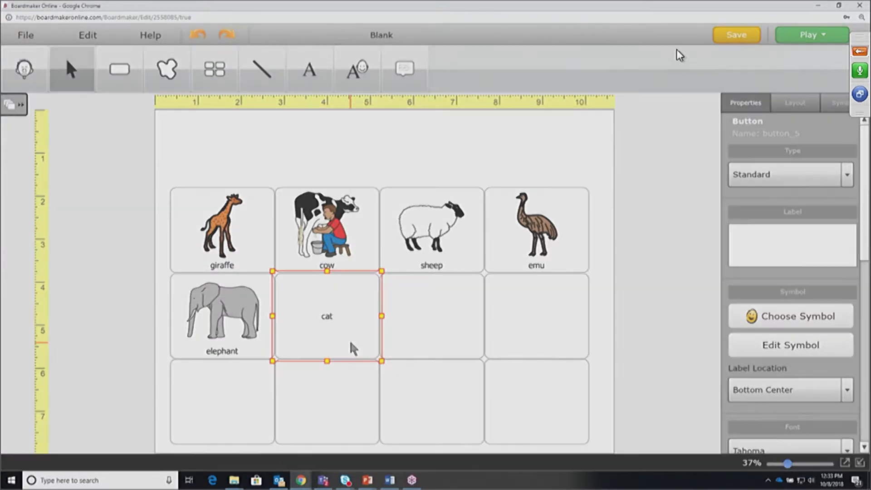
{"action": "key", "text": "Return"}
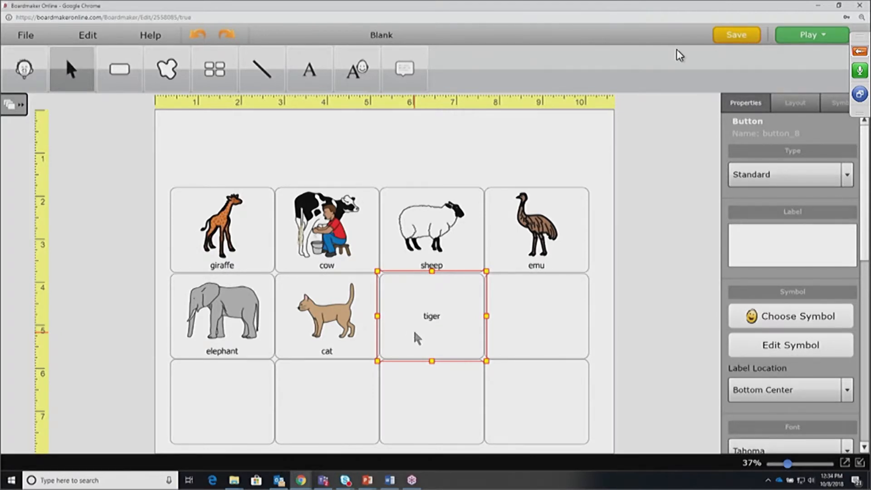
{"action": "key", "text": "Return"}
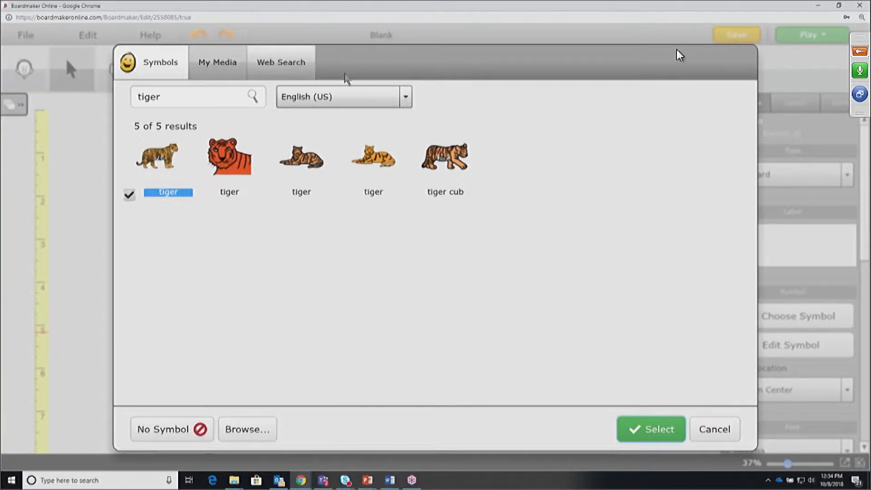
Place a close-up tiger face photo from the web image search on the tiger button
{"action": "left_click", "coordinate": [285, 65]}
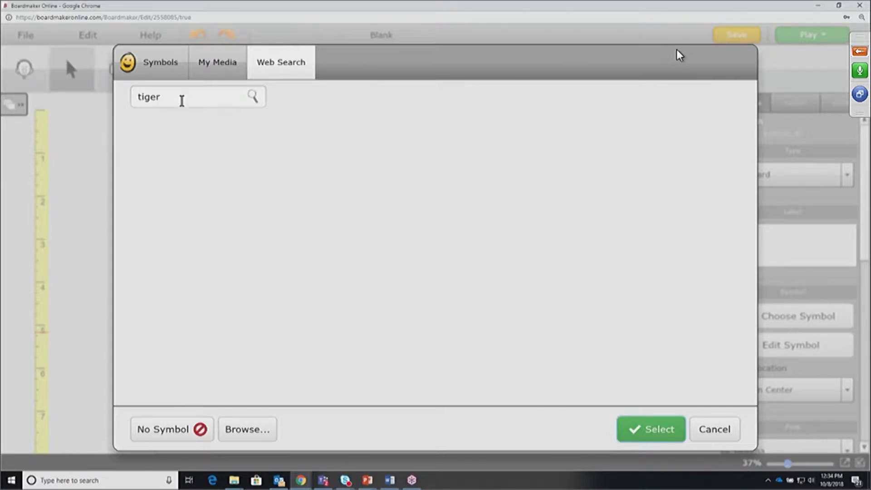
{"action": "double_click", "coordinate": [143, 99]}
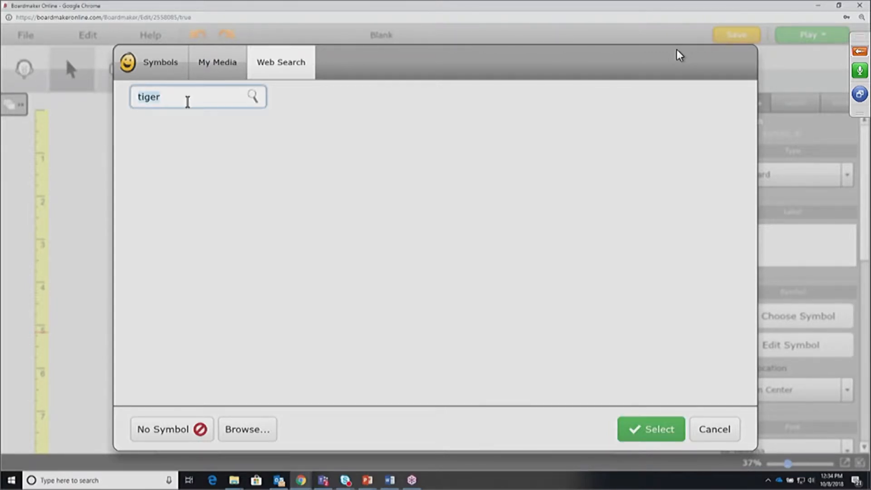
{"action": "key", "text": "Return"}
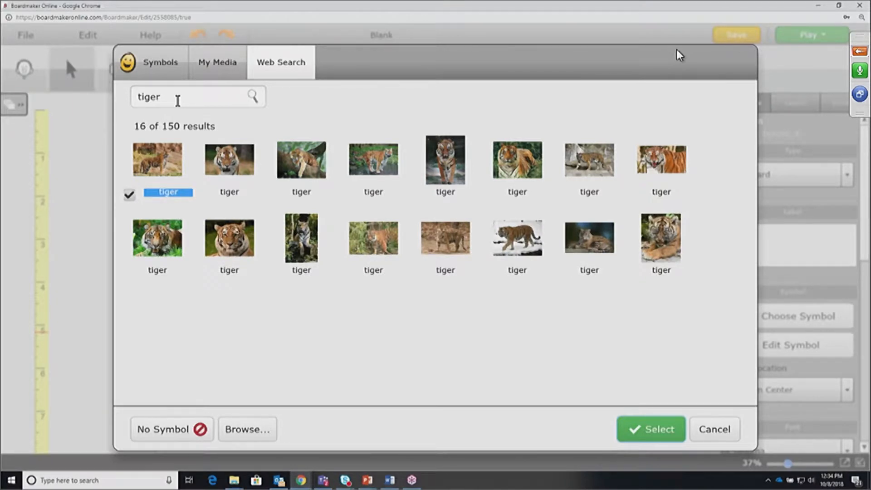
{"action": "left_click", "coordinate": [237, 249]}
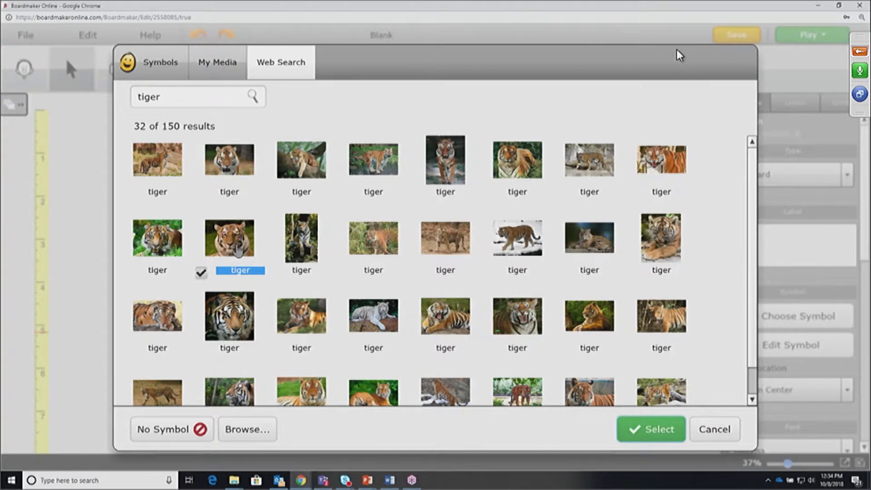
{"action": "double_click", "coordinate": [237, 249]}
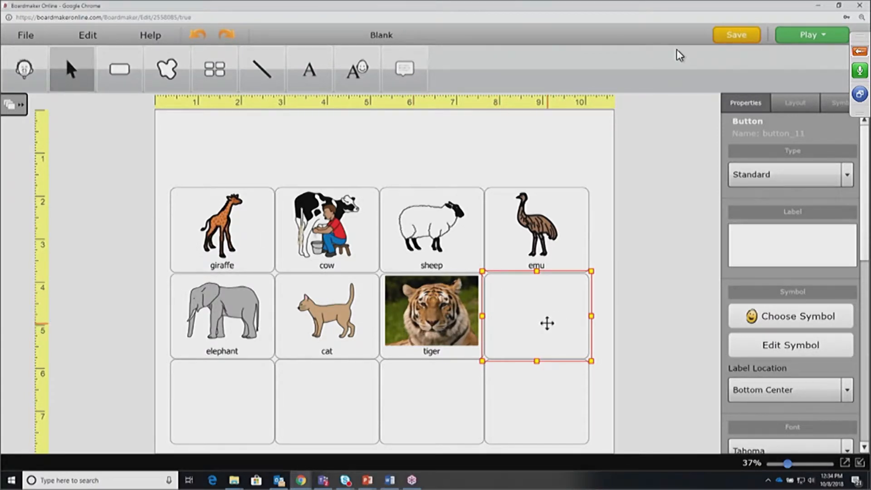
Label the last second-row button zebra and give it a close-up zebra web photo
{"action": "type", "text": "z"}
{"action": "key", "text": "Return"}
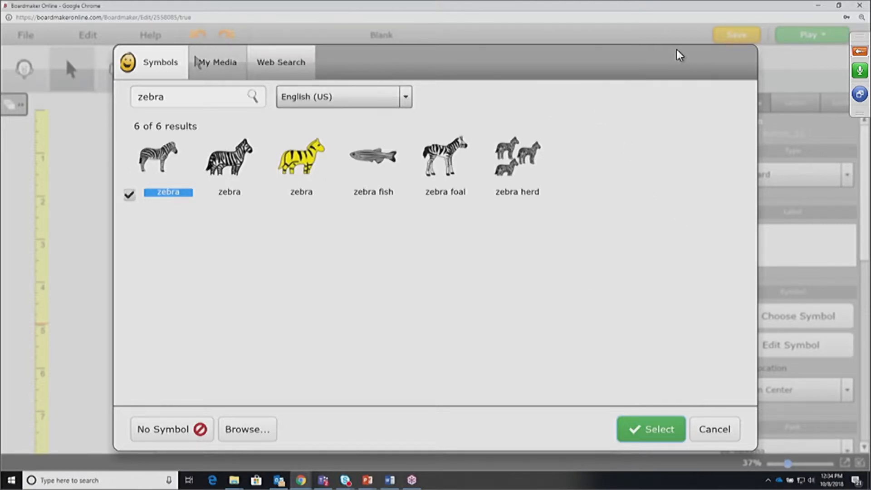
{"action": "left_click", "coordinate": [282, 66]}
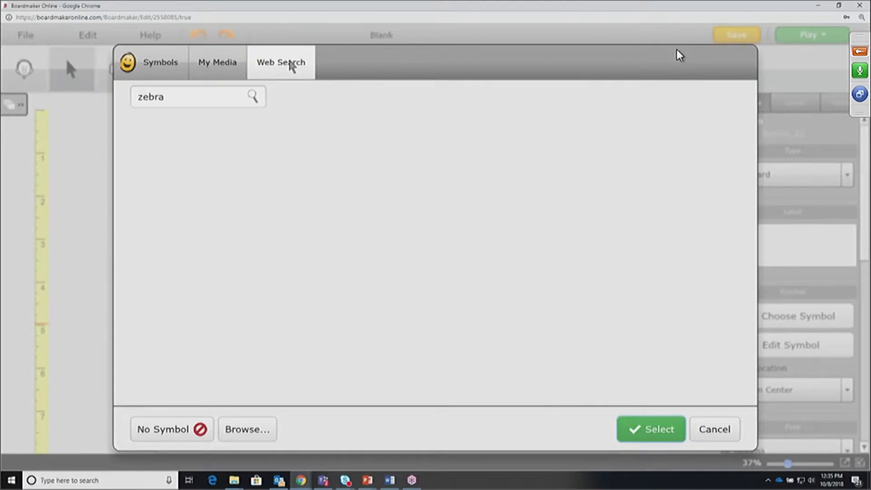
{"action": "double_click", "coordinate": [167, 97]}
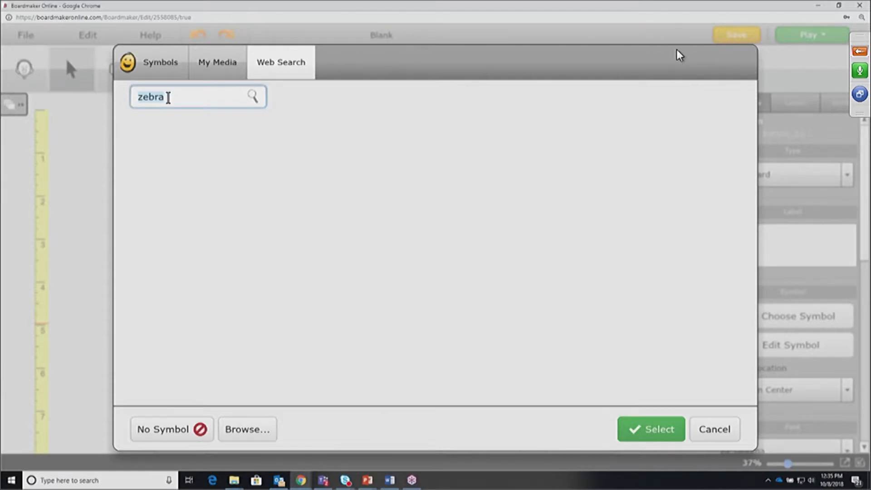
{"action": "key", "text": "Return"}
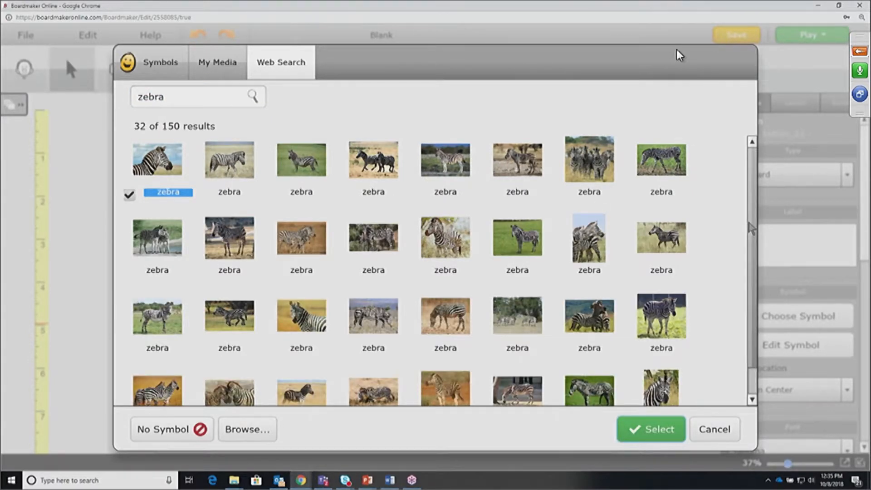
{"action": "scroll", "coordinate": [738, 301], "scroll_direction": "down", "scroll_amount": 1}
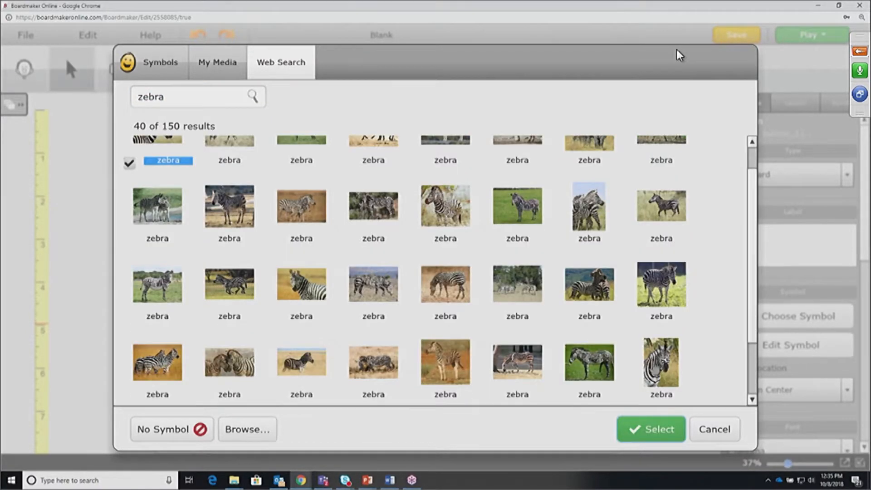
{"action": "key", "text": "Page_Down"}
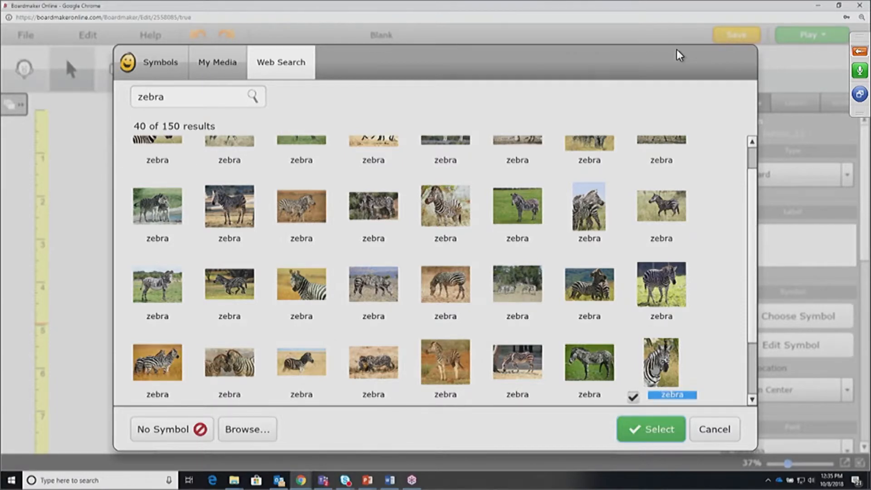
{"action": "key", "text": "Return"}
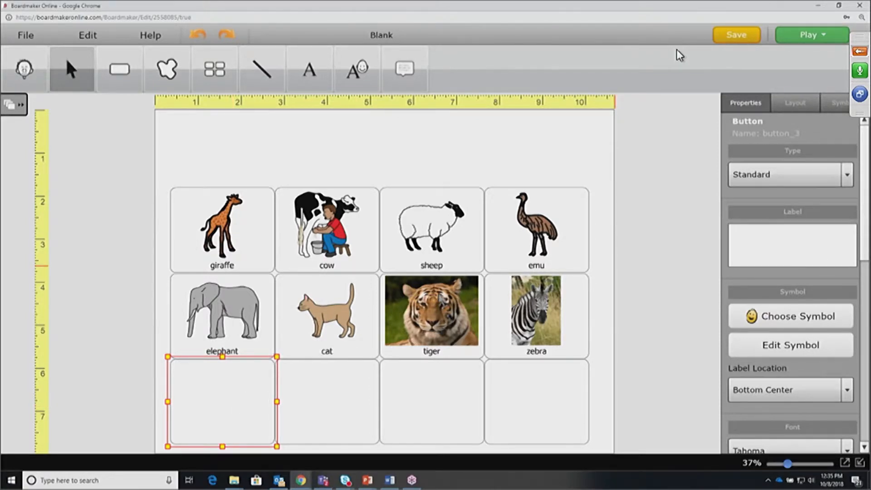
Label a bottom-row button dog and choose IMG_2121 (2) from Pictures > 123 PICS
{"action": "type", "text": "dog"}
{"action": "key", "text": "Return"}
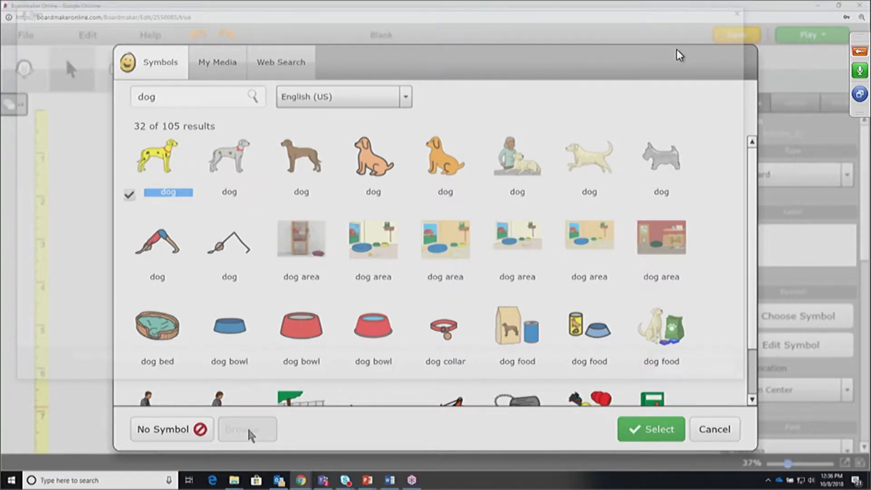
{"action": "left_click", "coordinate": [247, 428]}
{"action": "left_click", "coordinate": [45, 100]}
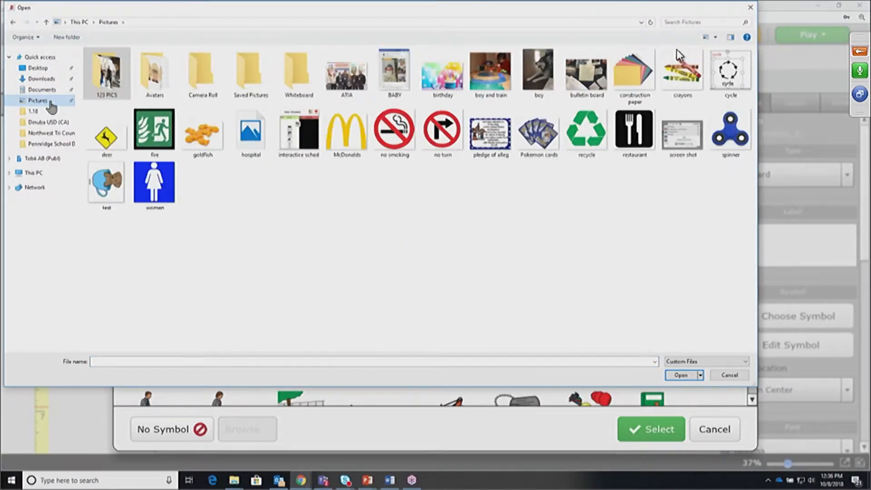
{"action": "double_click", "coordinate": [109, 75]}
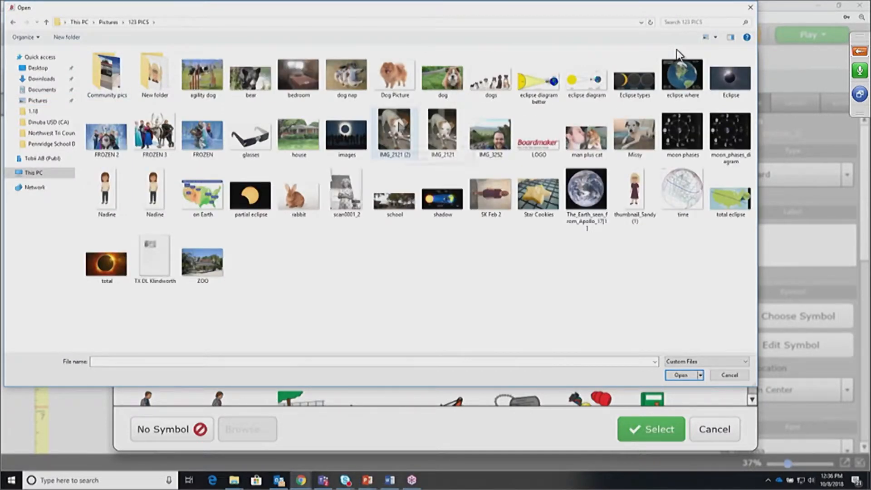
{"action": "left_click", "coordinate": [398, 122]}
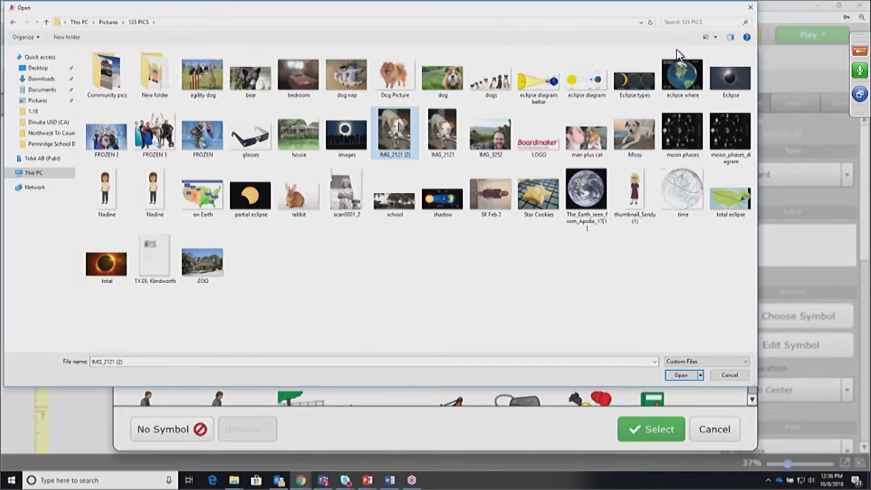
{"action": "key", "text": "Return"}
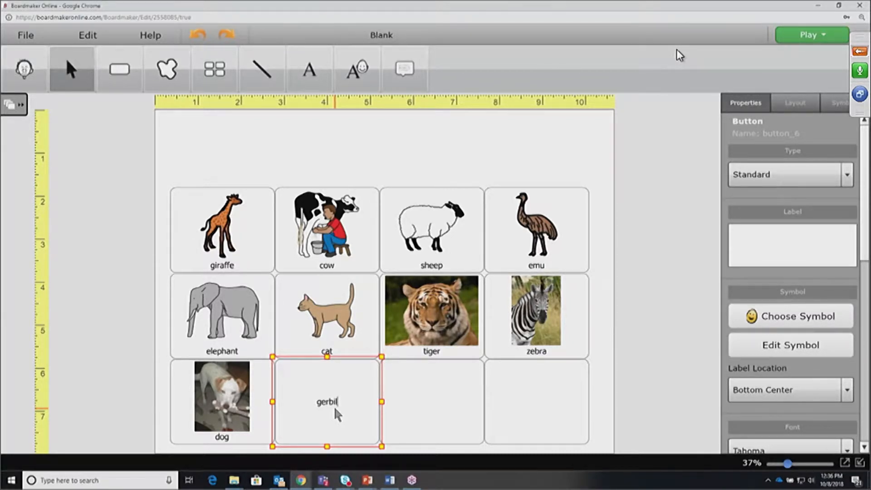
{"action": "key", "text": "Return"}
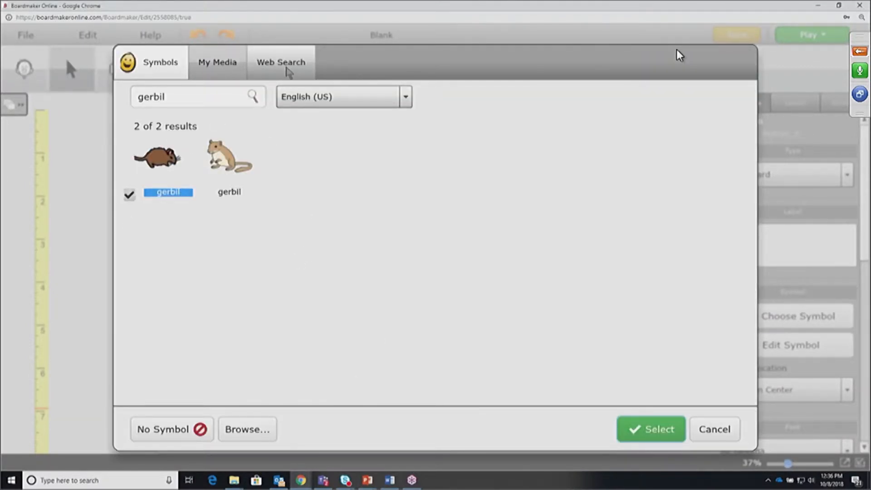
{"action": "left_click", "coordinate": [248, 437]}
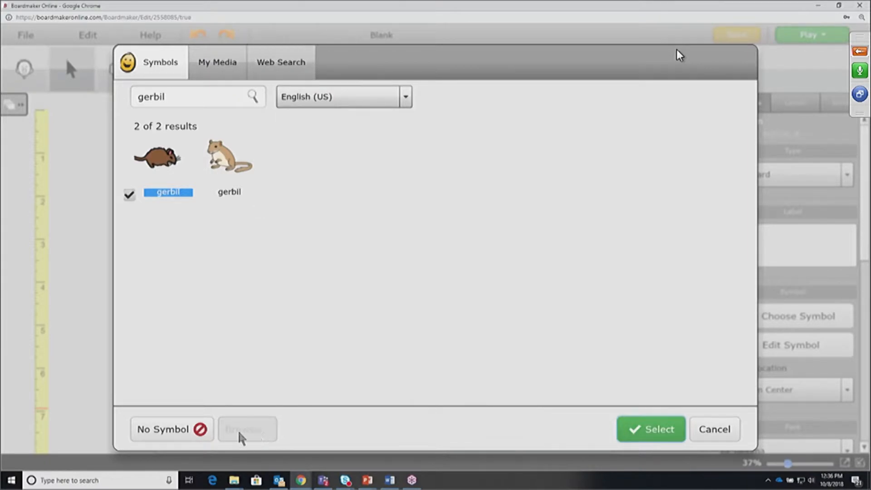
{"action": "left_click", "coordinate": [285, 66]}
{"action": "left_click", "coordinate": [178, 97]}
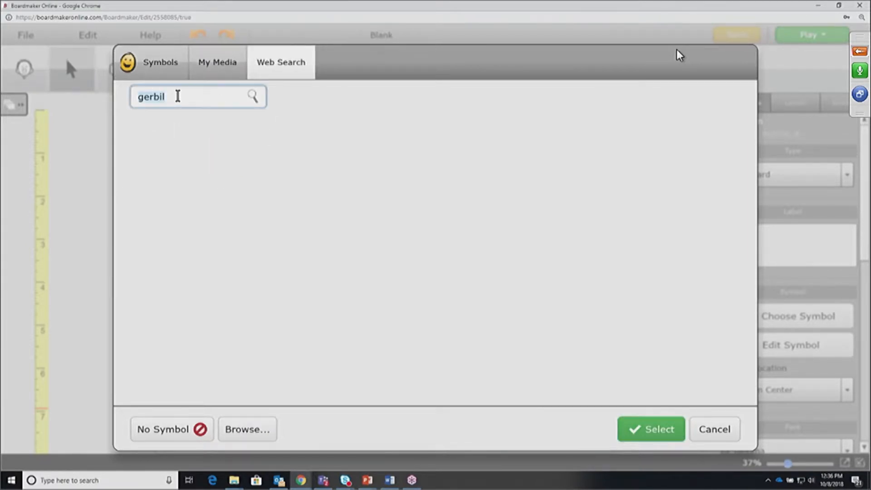
{"action": "key", "text": "Return"}
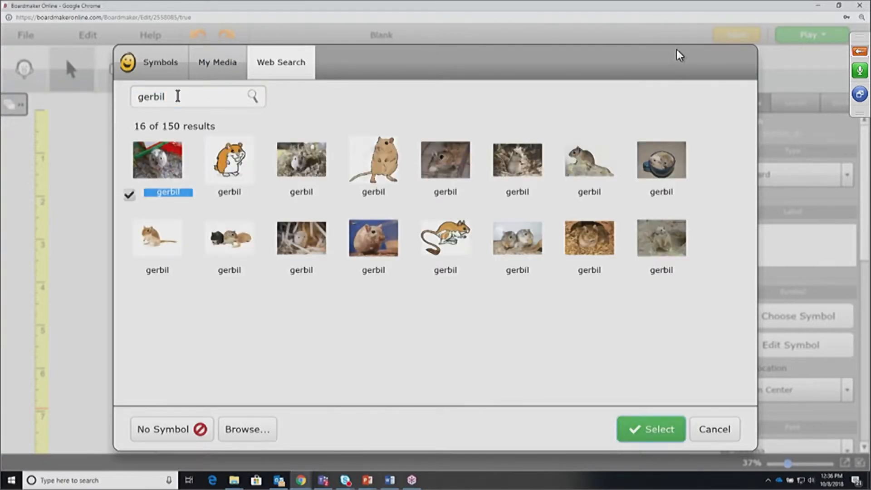
{"action": "left_click", "coordinate": [239, 322]}
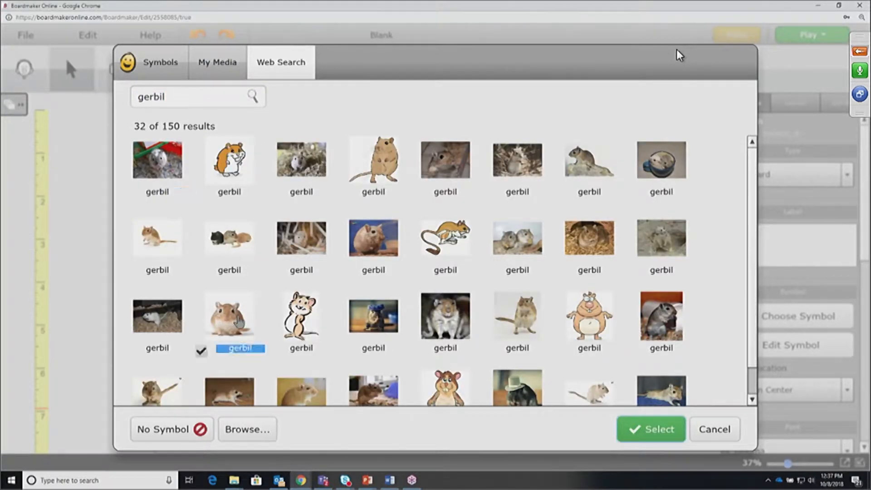
{"action": "double_click", "coordinate": [239, 322]}
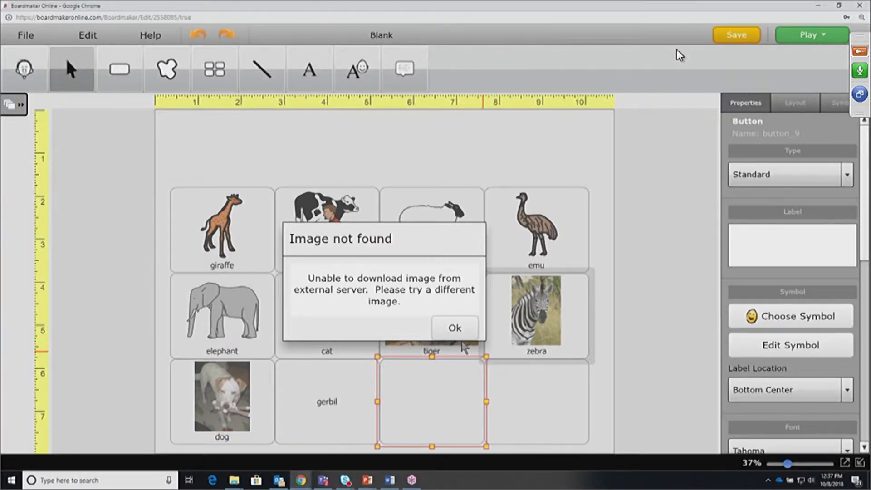
{"action": "left_click", "coordinate": [464, 347]}
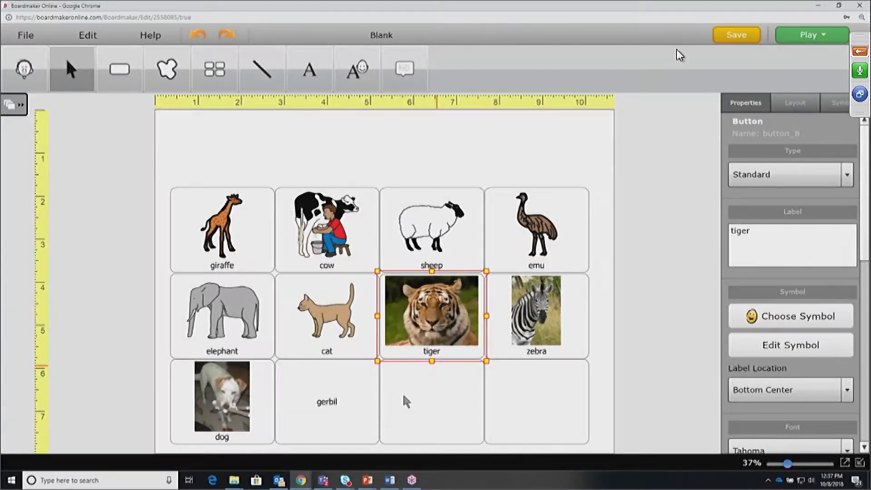
{"action": "left_click", "coordinate": [341, 411]}
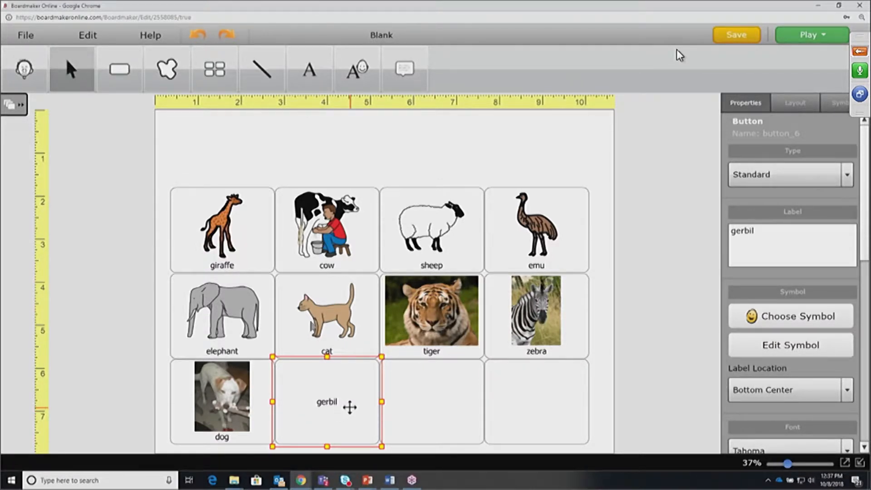
Replace the cow button's milking picture with a plain cow symbol
{"action": "left_click", "coordinate": [253, 229]}
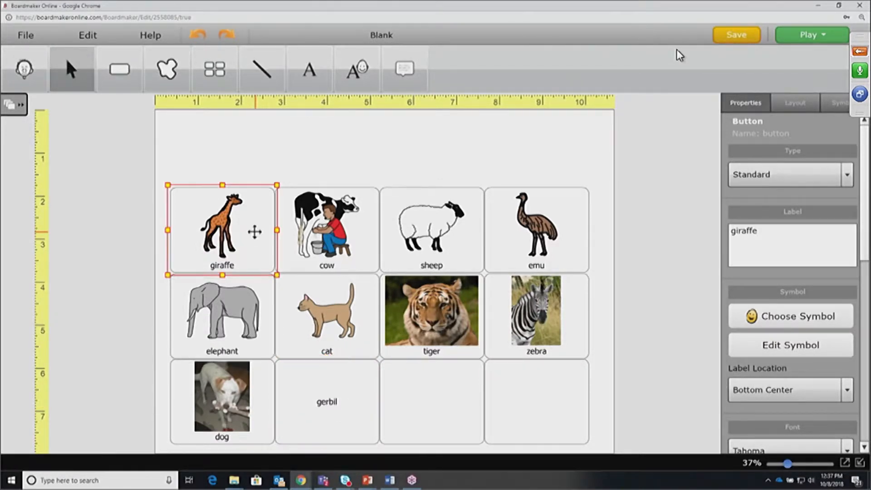
{"action": "left_click", "coordinate": [353, 243]}
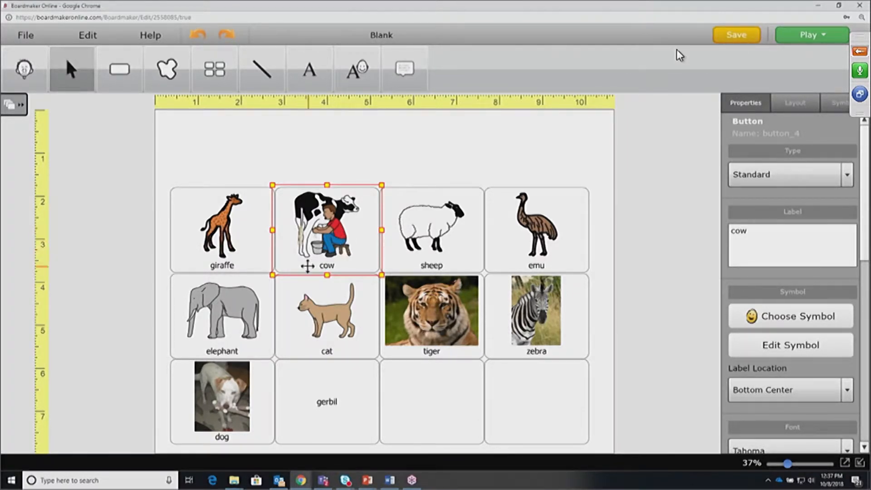
{"action": "double_click", "coordinate": [353, 241]}
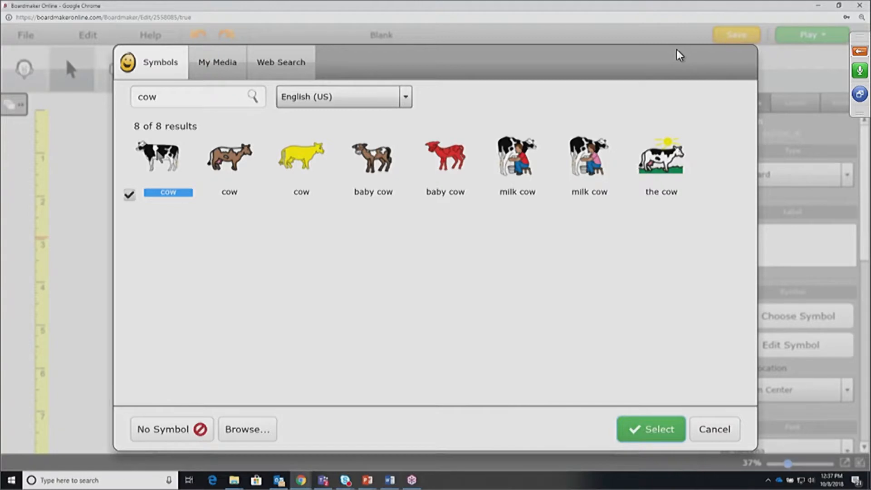
{"action": "double_click", "coordinate": [156, 150]}
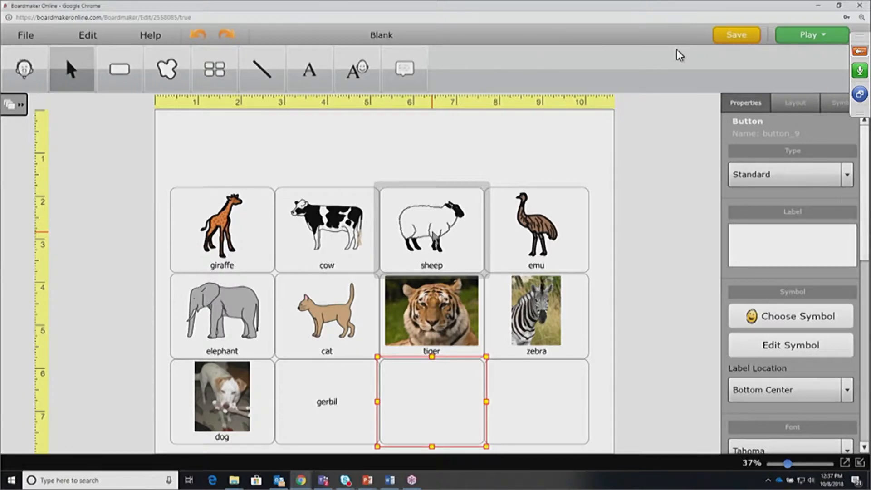
Relabel the sheep button 'ewe' and the emu button 'goat'
{"action": "left_click", "coordinate": [435, 223]}
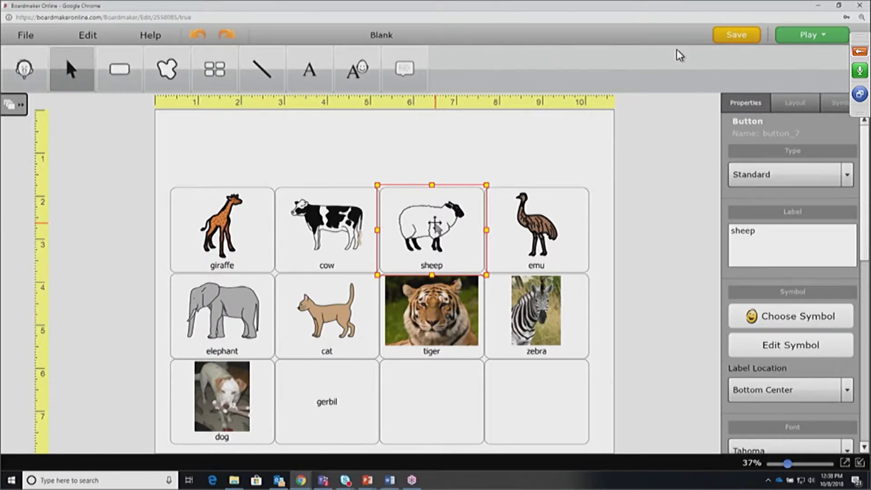
{"action": "type", "text": "ewe"}
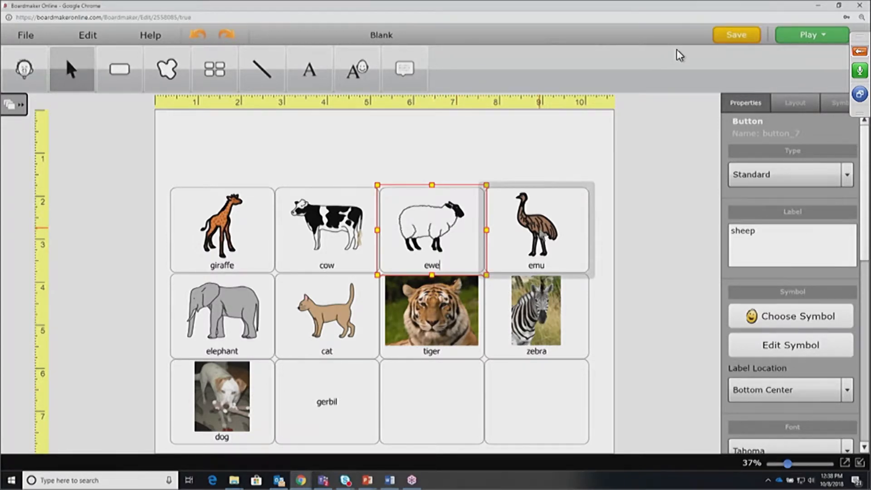
{"action": "left_click", "coordinate": [545, 236]}
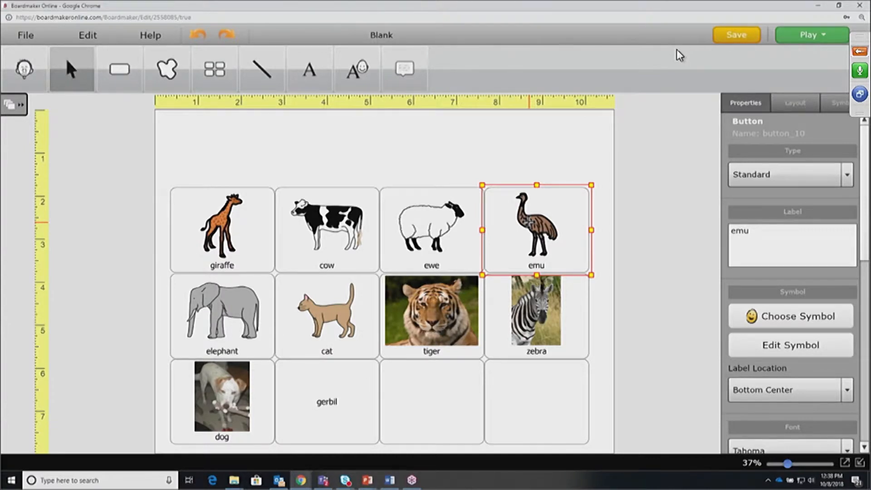
{"action": "double_click", "coordinate": [530, 222]}
{"action": "type", "text": "goat"}
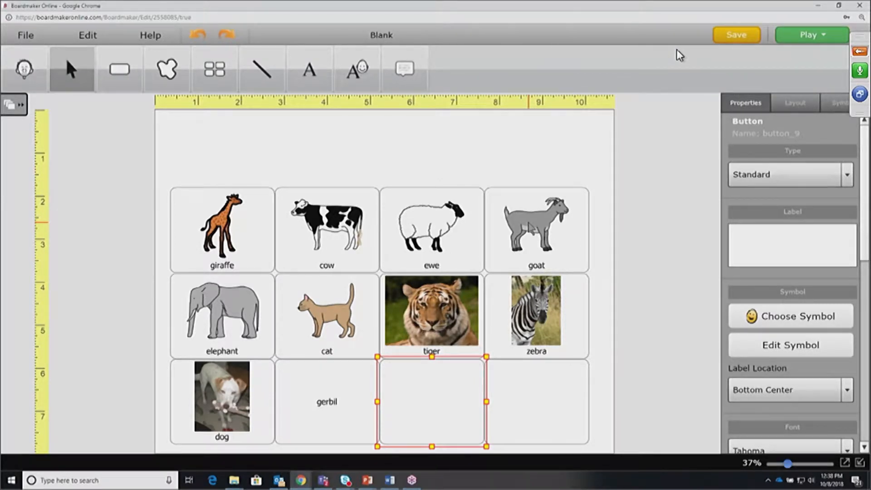
Give the gerbil button the sitting cartoon gerbil symbol
{"action": "left_click", "coordinate": [349, 374]}
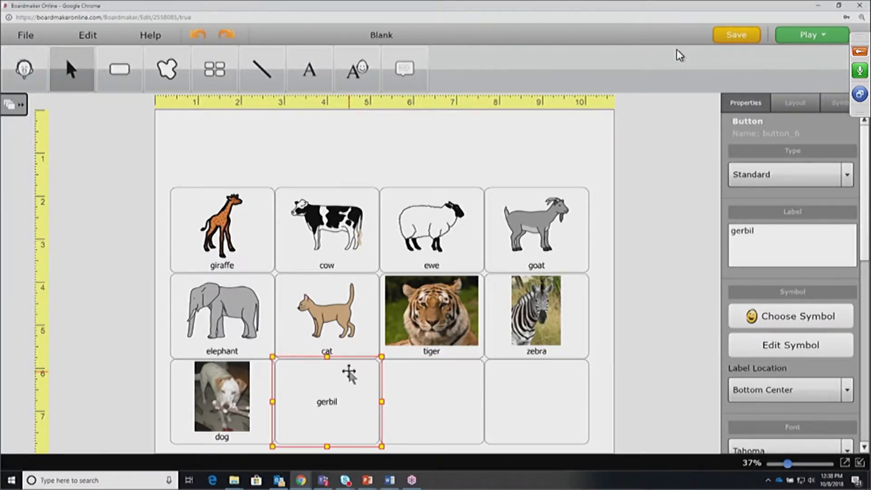
{"action": "double_click", "coordinate": [349, 377]}
{"action": "left_click", "coordinate": [229, 161]}
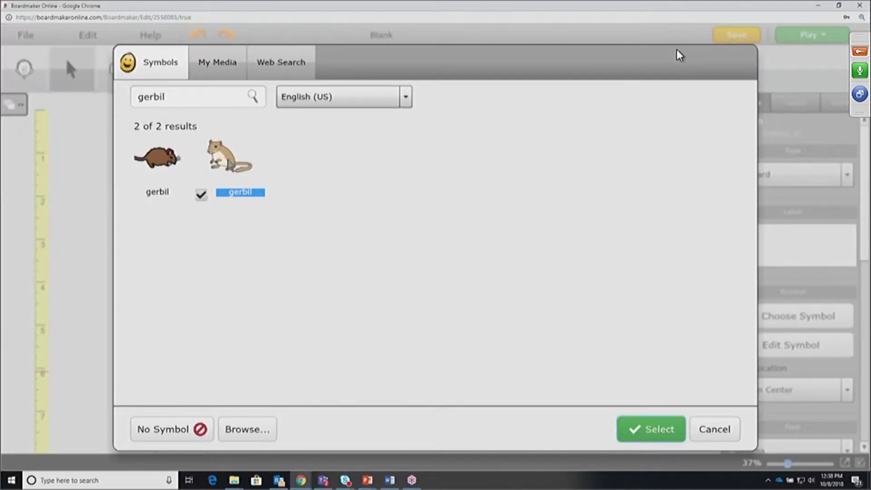
{"action": "key", "text": "Return"}
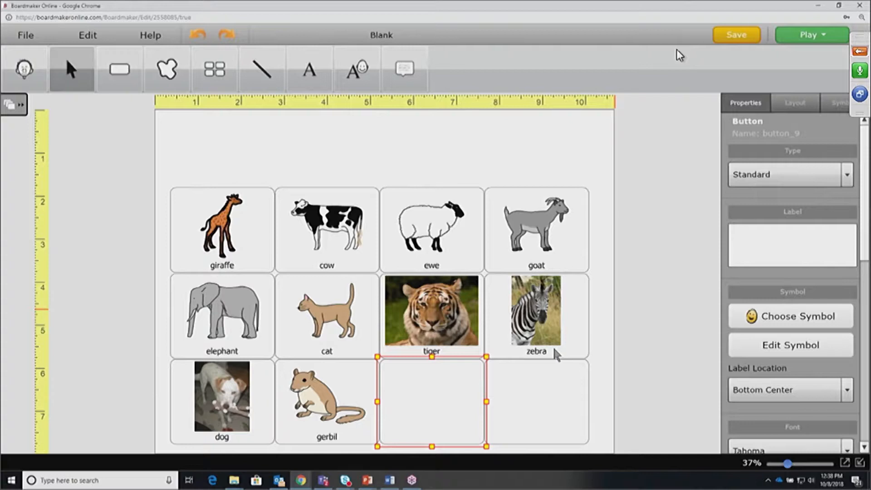
Label the third bottom-row button dog and give it the brown dog symbol
{"action": "type", "text": "dog"}
{"action": "key", "text": "Return"}
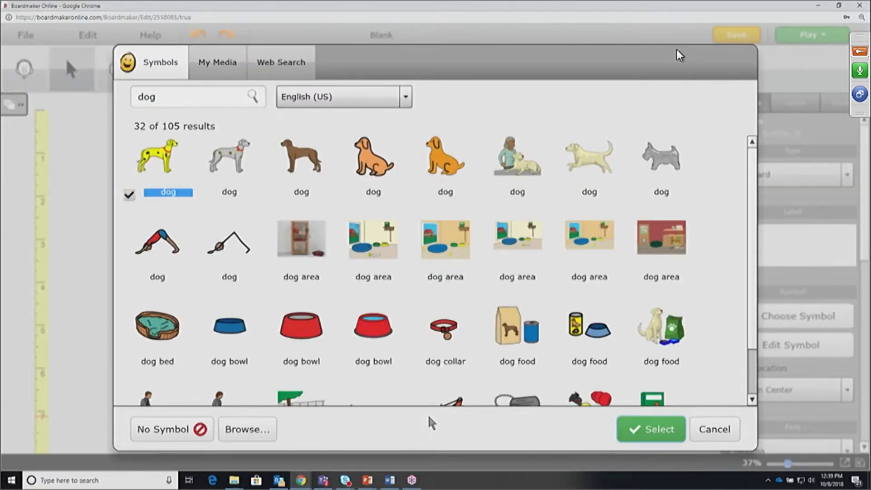
{"action": "left_click", "coordinate": [308, 158]}
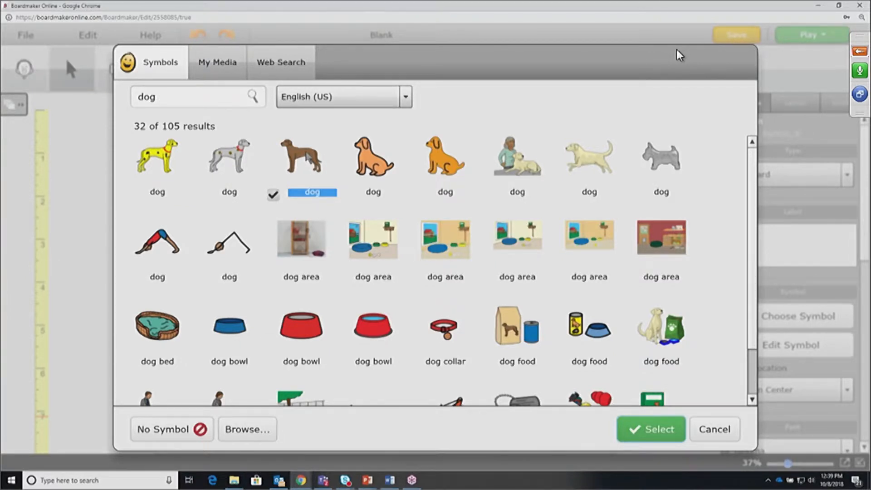
{"action": "key", "text": "Return"}
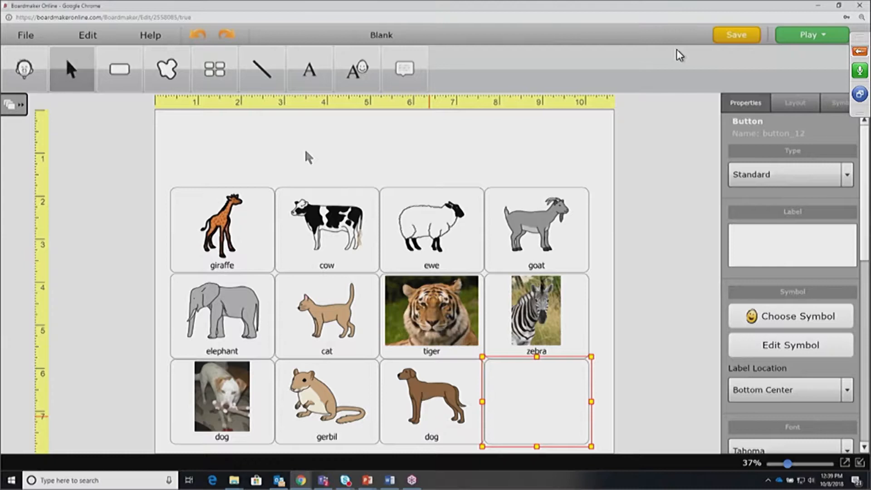
{"action": "left_click", "coordinate": [433, 397]}
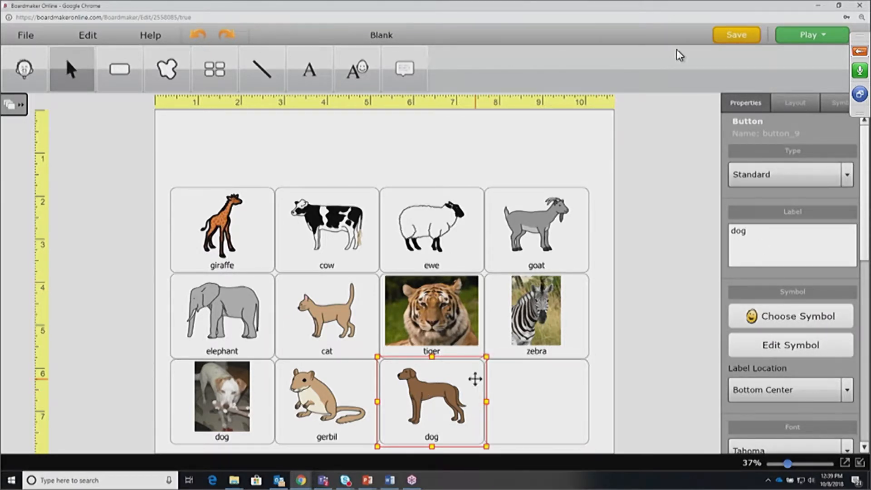
{"action": "left_click", "coordinate": [797, 345]}
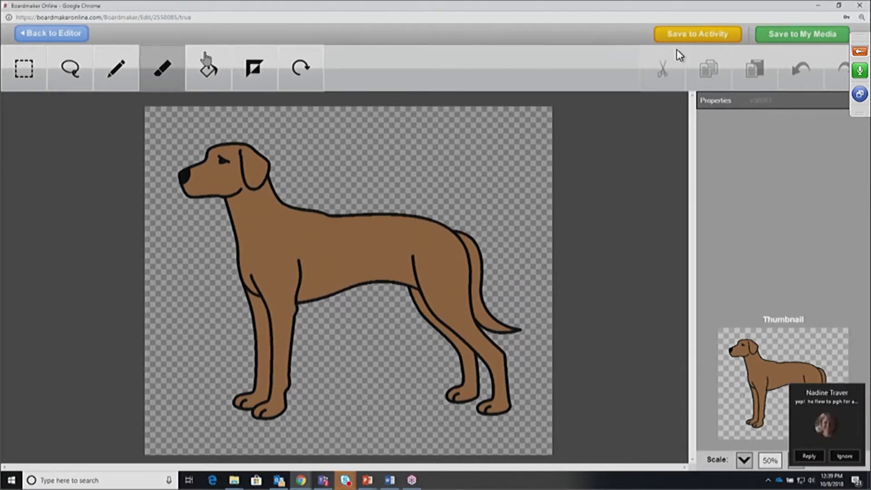
{"action": "left_click", "coordinate": [58, 36]}
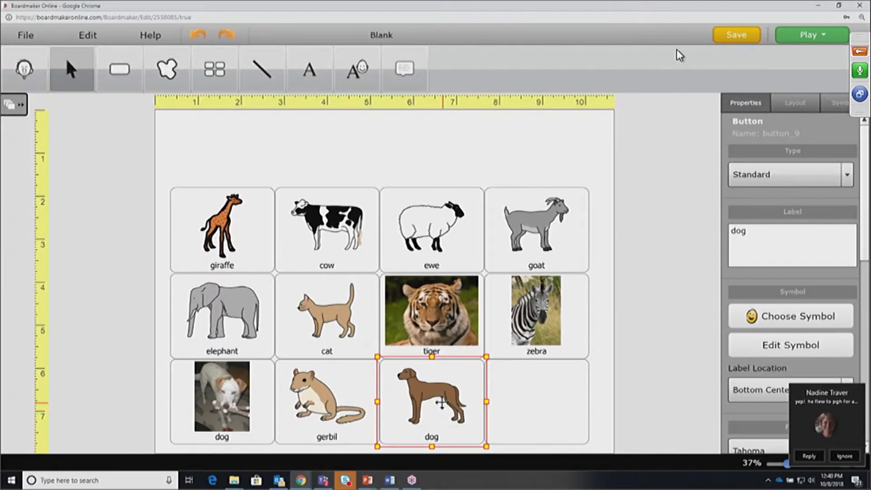
Select the gerbil button and open its cartoon gerbil picture in the symbol editor
{"action": "left_click", "coordinate": [317, 388]}
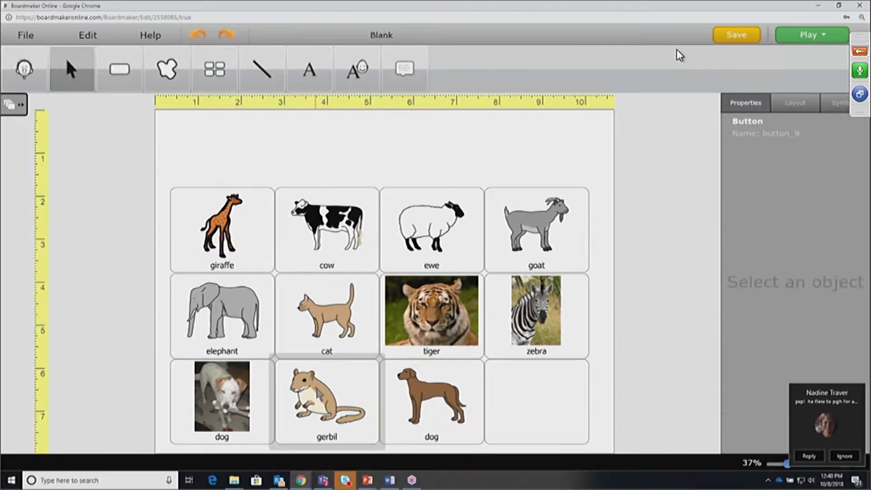
{"action": "left_click", "coordinate": [351, 389]}
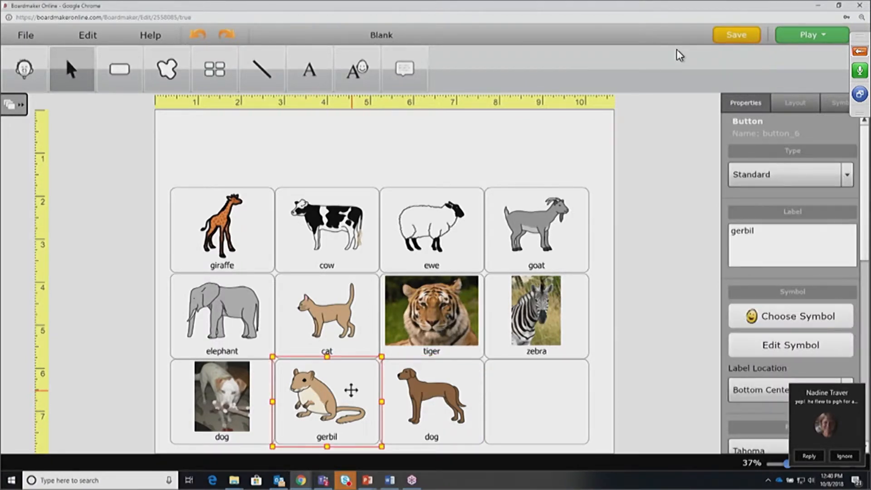
{"action": "left_click", "coordinate": [807, 343]}
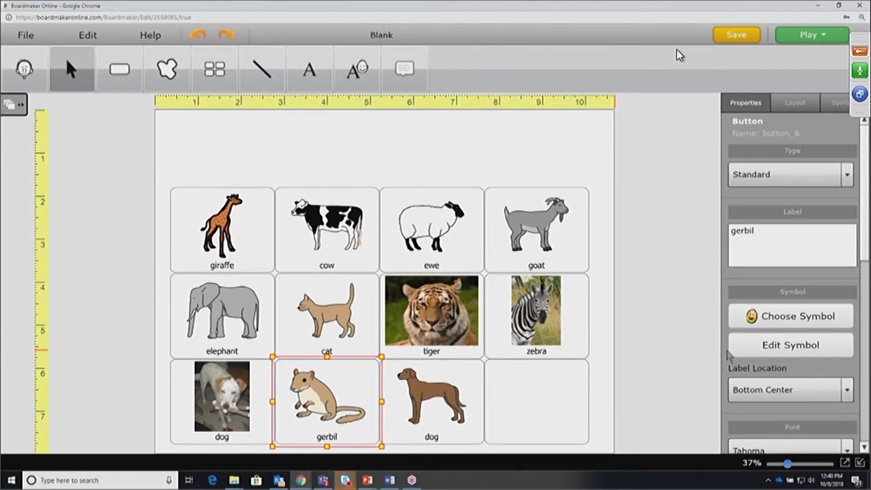
{"action": "left_click", "coordinate": [792, 350]}
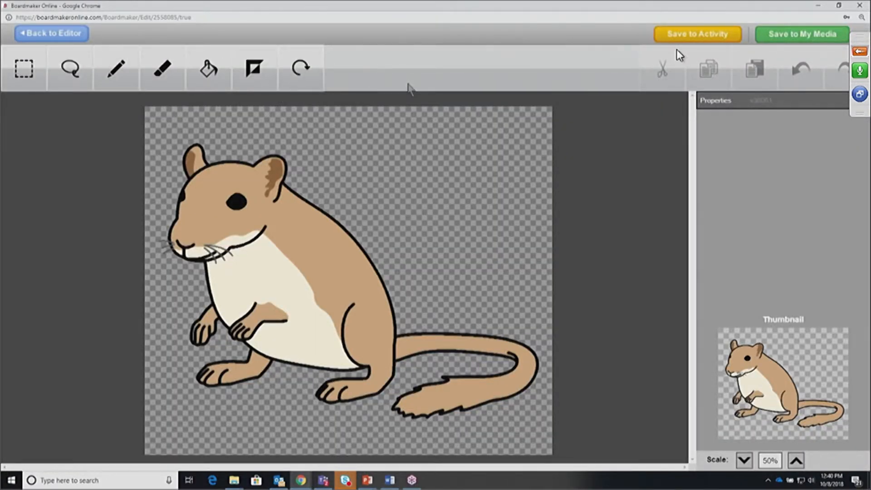
{"action": "left_click", "coordinate": [300, 68]}
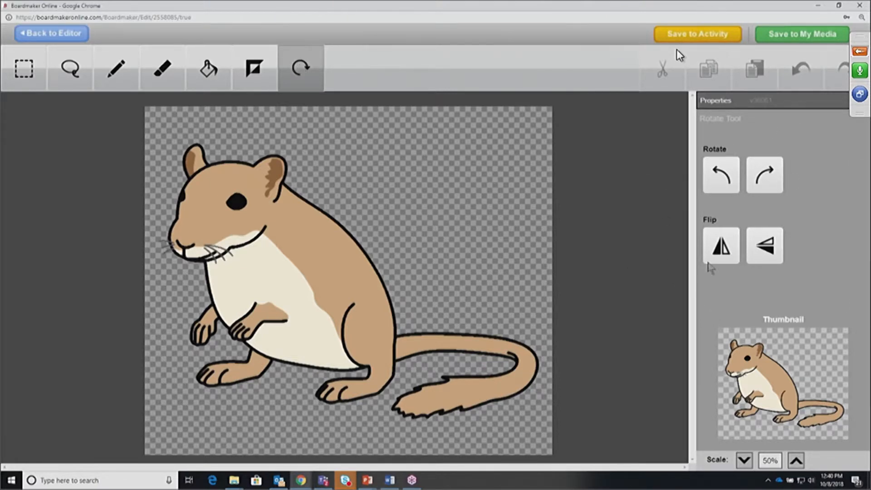
{"action": "left_click", "coordinate": [715, 180]}
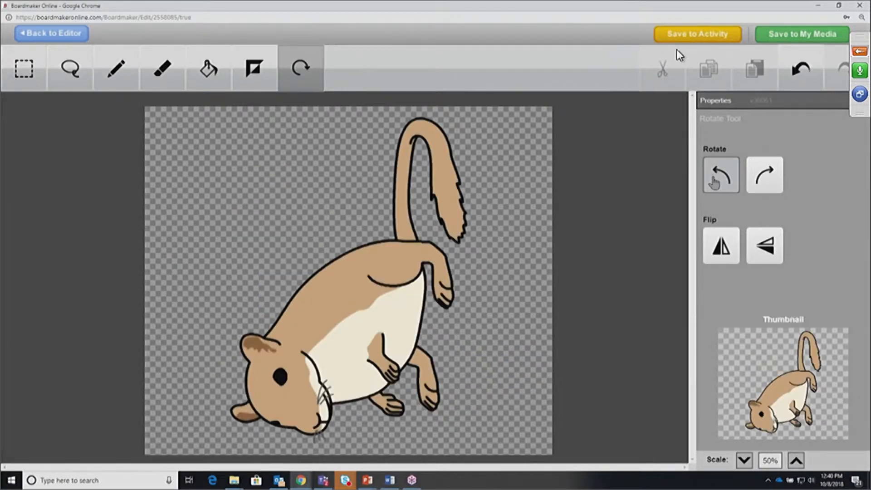
{"action": "left_click", "coordinate": [715, 181]}
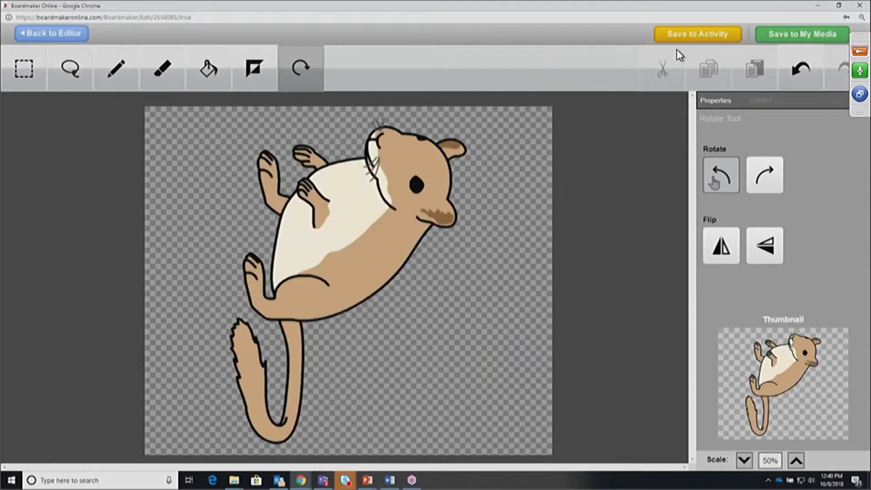
{"action": "left_click", "coordinate": [715, 181]}
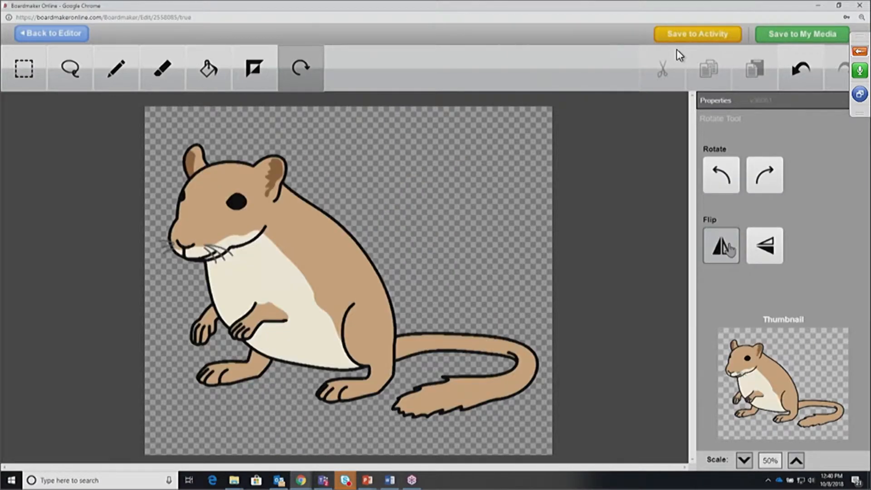
{"action": "left_click", "coordinate": [726, 247]}
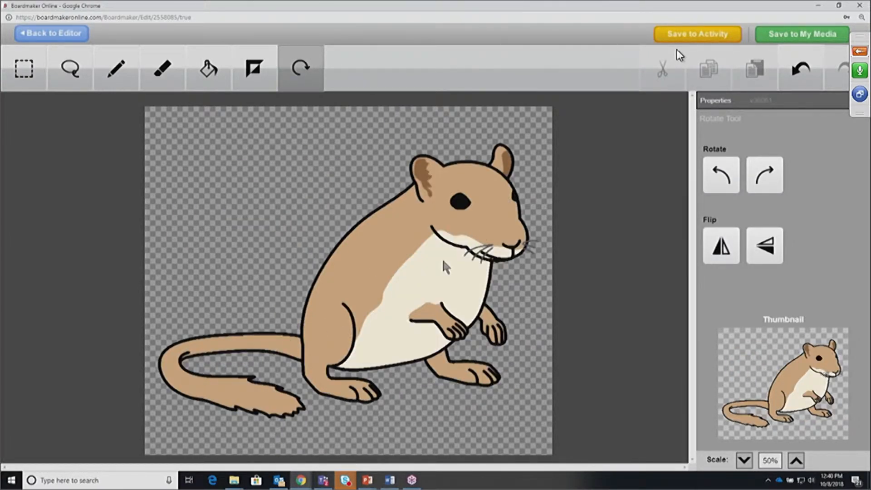
{"action": "left_click", "coordinate": [255, 71]}
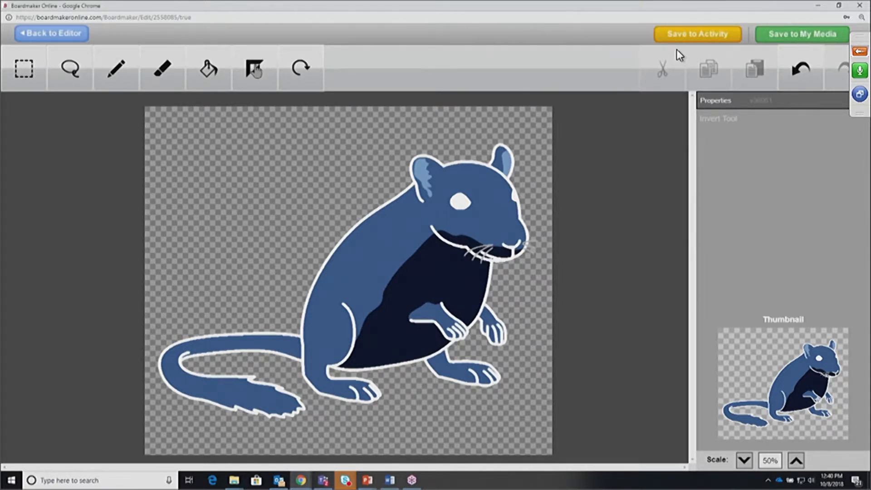
{"action": "left_click", "coordinate": [255, 69]}
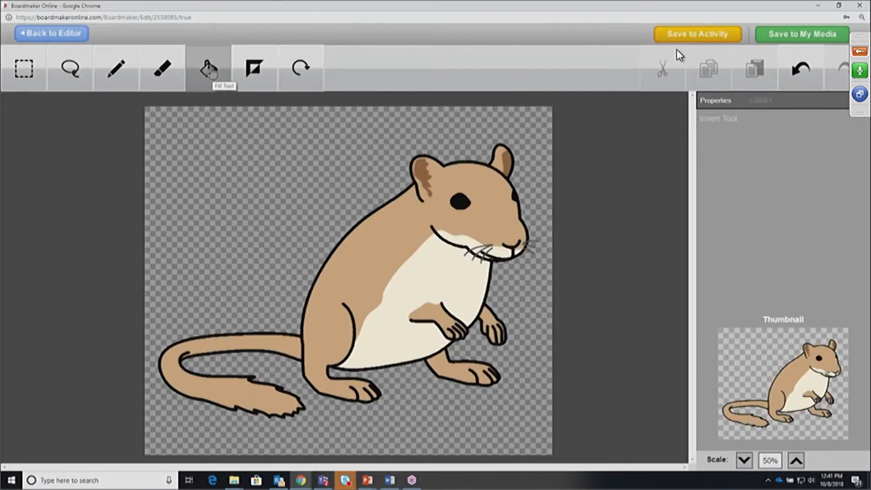
Fill the gerbil's tail with the cream belly colour using a contiguous fill
{"action": "left_click", "coordinate": [209, 70]}
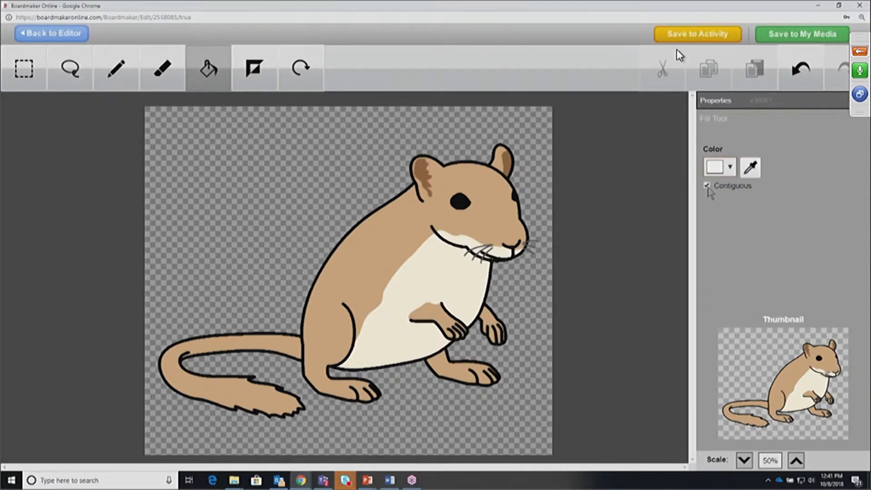
{"action": "left_click", "coordinate": [750, 169]}
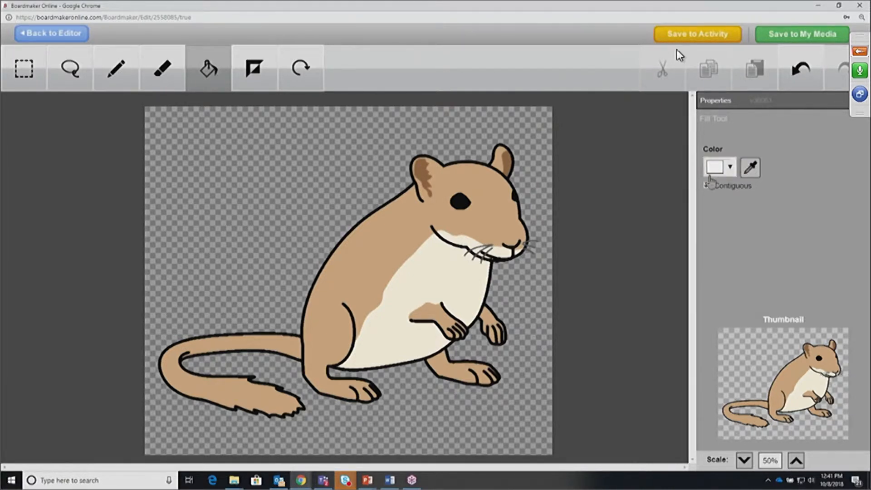
{"action": "left_click", "coordinate": [428, 262]}
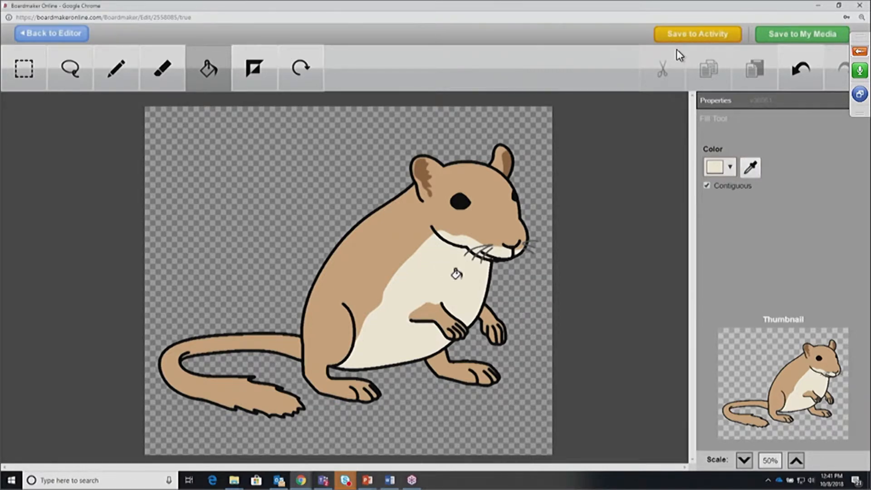
{"action": "left_click", "coordinate": [706, 183]}
{"action": "left_click", "coordinate": [240, 339]}
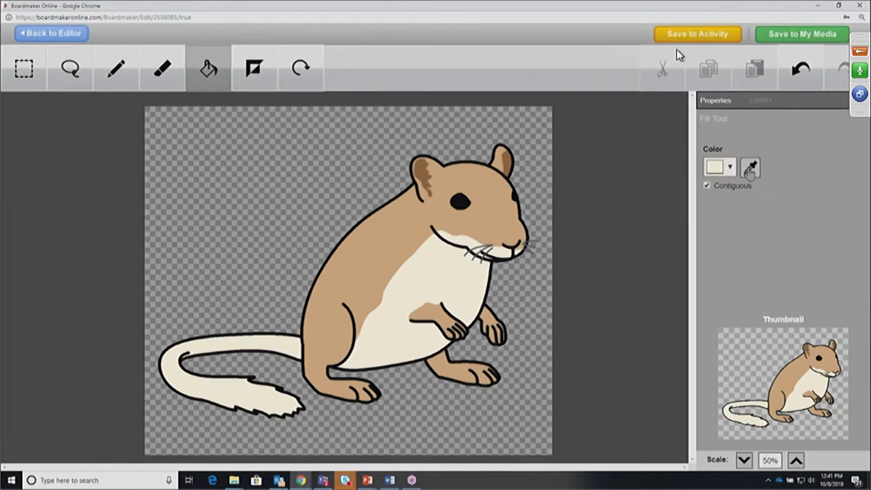
Fill the gerbil's hind foot and inner ear with light lavender
{"action": "left_click", "coordinate": [730, 169]}
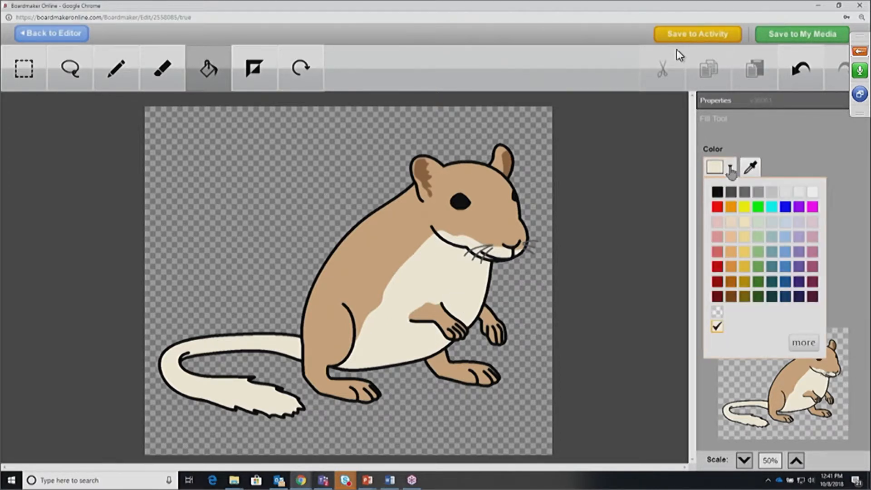
{"action": "left_click", "coordinate": [798, 224]}
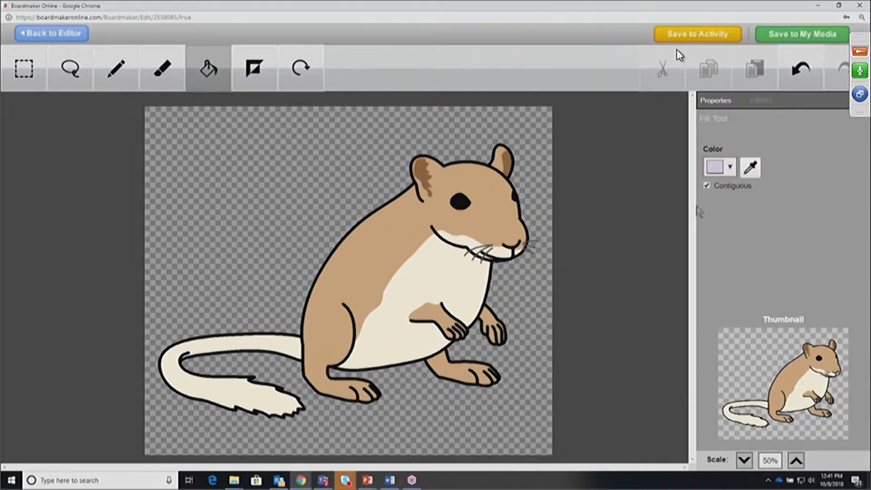
{"action": "left_click", "coordinate": [440, 368]}
{"action": "left_click", "coordinate": [496, 156]}
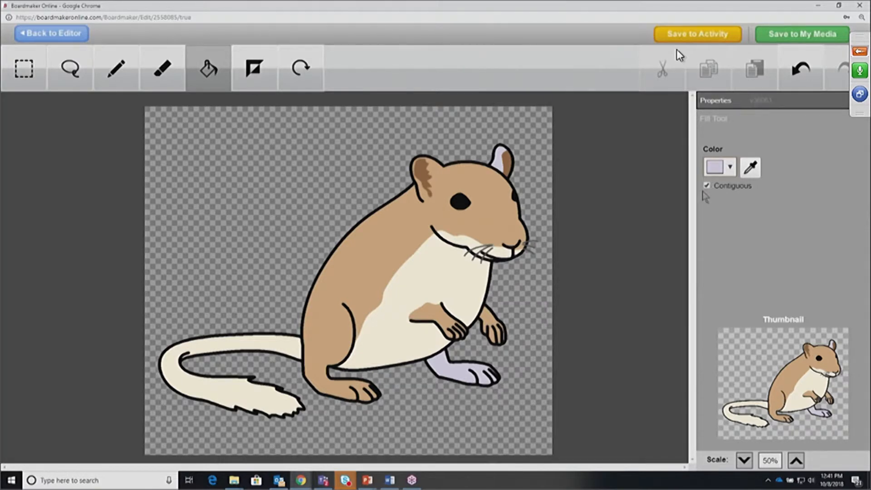
{"action": "left_click", "coordinate": [730, 168]}
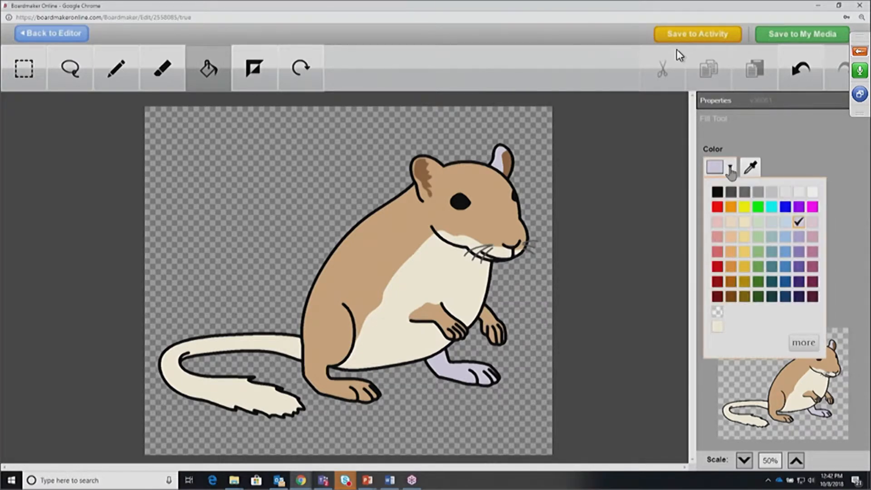
{"action": "left_click", "coordinate": [799, 143]}
Undo the lavender foot and ear fills and recolour the tan fur orange
{"action": "left_click", "coordinate": [798, 70]}
{"action": "left_click", "coordinate": [795, 80]}
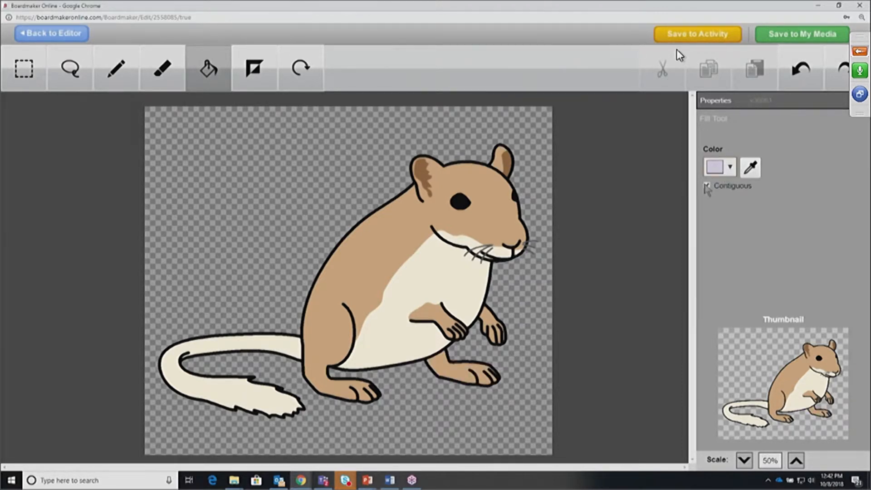
{"action": "left_click", "coordinate": [730, 167]}
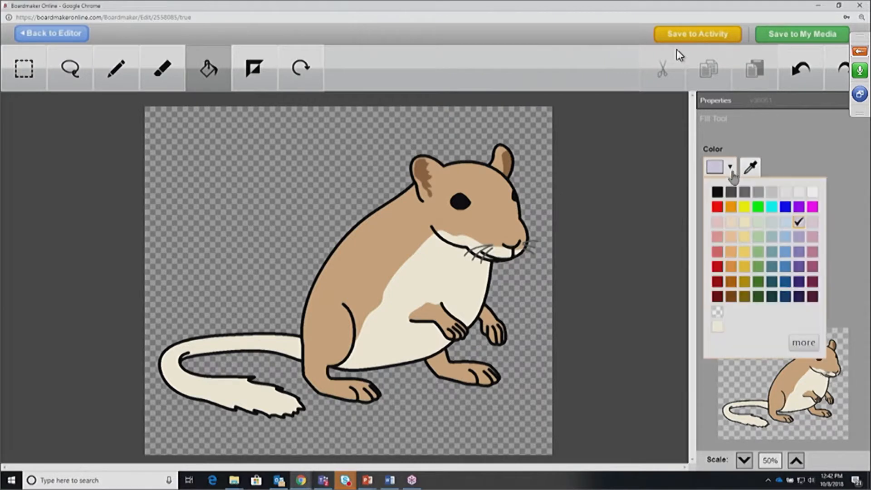
{"action": "left_click", "coordinate": [730, 207]}
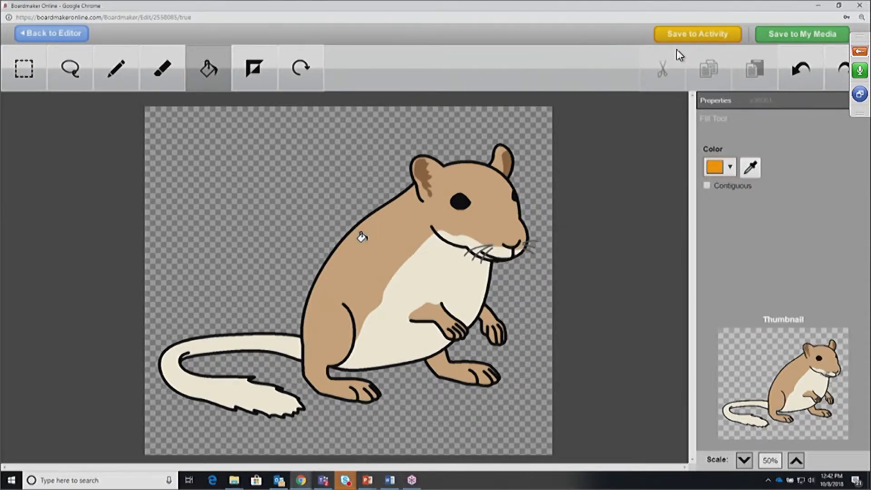
{"action": "left_click", "coordinate": [362, 237]}
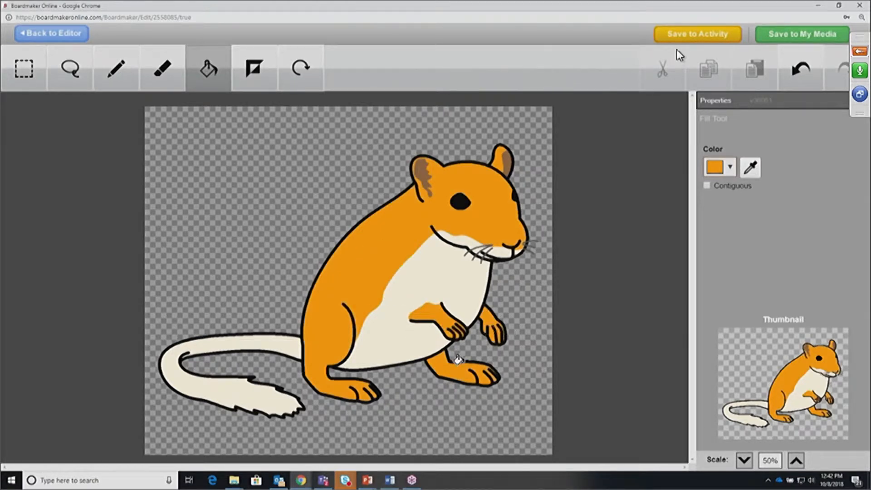
{"action": "left_click", "coordinate": [793, 72]}
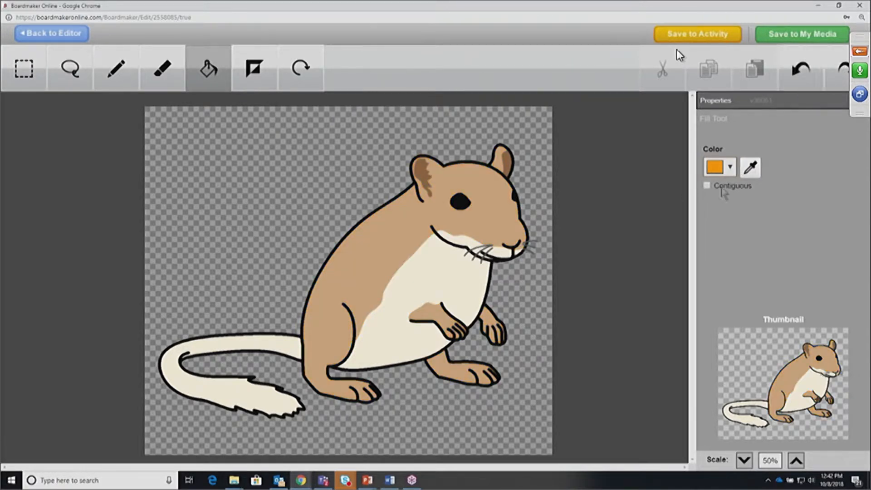
{"action": "left_click", "coordinate": [492, 206]}
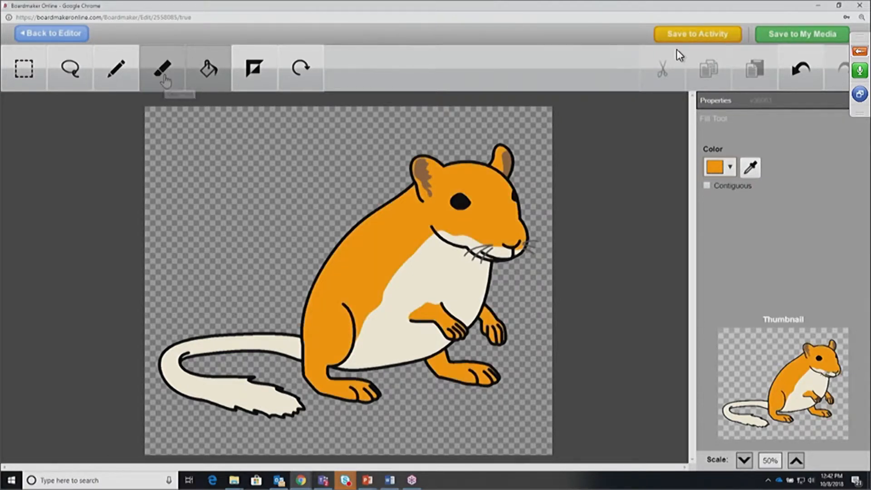
{"action": "left_click", "coordinate": [166, 81]}
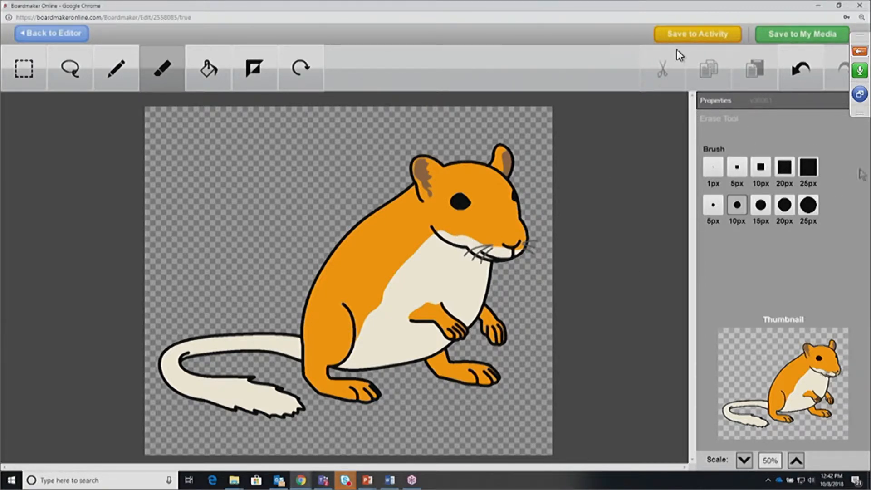
{"action": "left_click", "coordinate": [811, 207]}
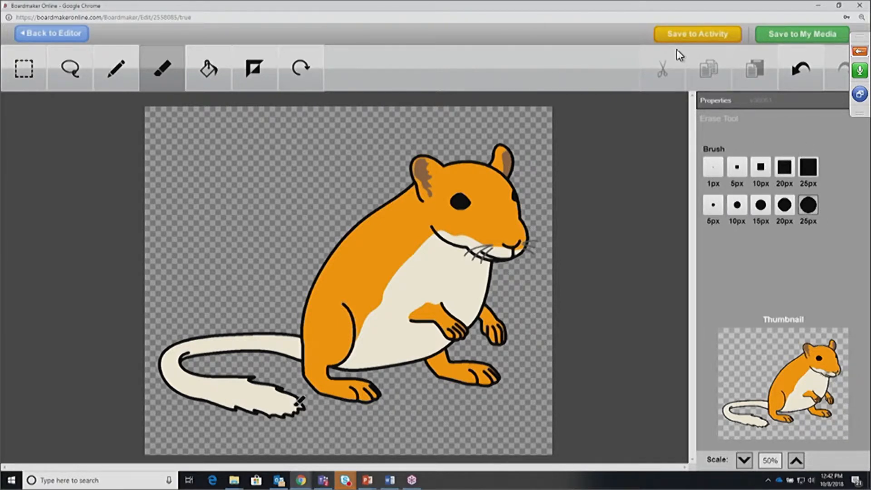
{"action": "mouse_move", "coordinate": [300, 420]}
{"action": "left_mouse_down"}
{"action": "mouse_move", "coordinate": [282, 363]}
{"action": "mouse_move", "coordinate": [279, 410]}
{"action": "mouse_move", "coordinate": [274, 366]}
{"action": "mouse_move", "coordinate": [276, 382]}
{"action": "mouse_move", "coordinate": [297, 335]}
{"action": "mouse_move", "coordinate": [301, 346]}
{"action": "mouse_move", "coordinate": [258, 338]}
{"action": "mouse_move", "coordinate": [264, 308]}
{"action": "left_mouse_up"}
{"action": "left_click", "coordinate": [800, 68]}
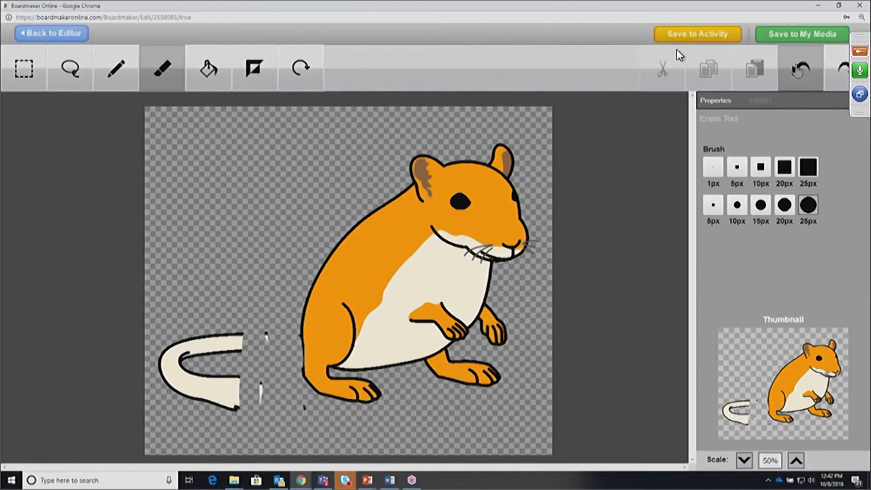
With a 25px round dark green pencil, draw a hat on the head and a stroke by the left ear
{"action": "left_click", "coordinate": [125, 61]}
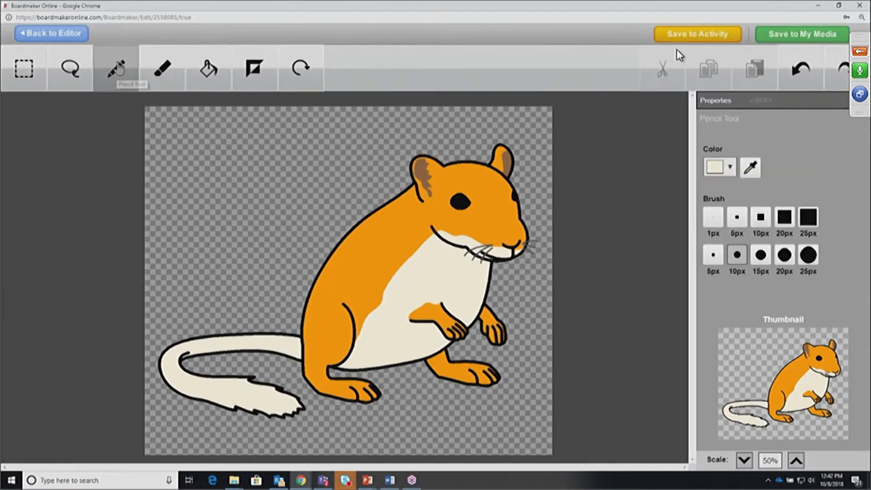
{"action": "left_click", "coordinate": [730, 168]}
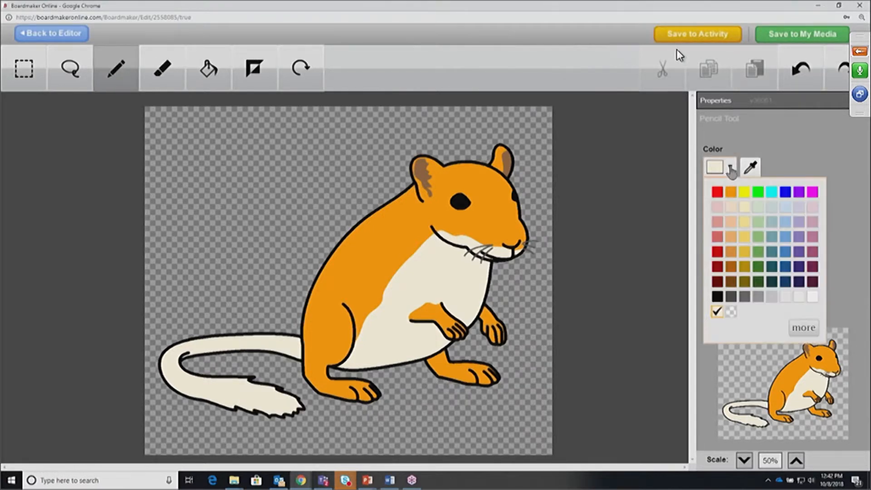
{"action": "left_click", "coordinate": [758, 283]}
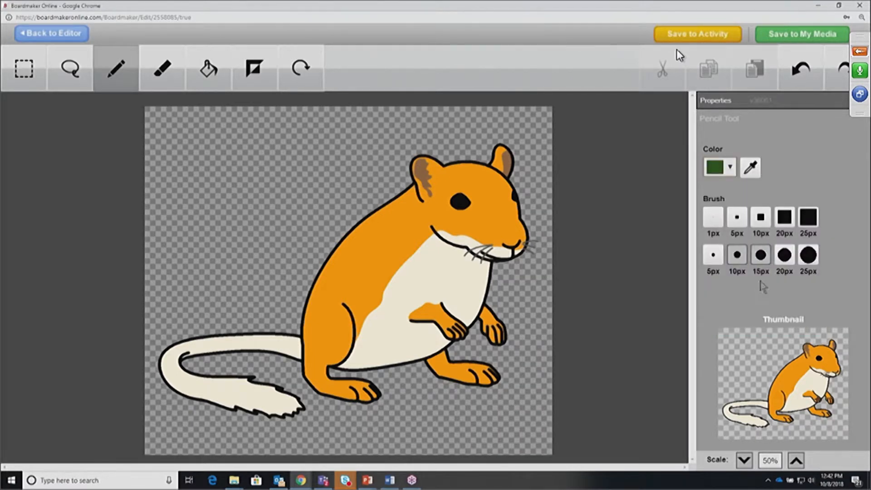
{"action": "left_click", "coordinate": [807, 255]}
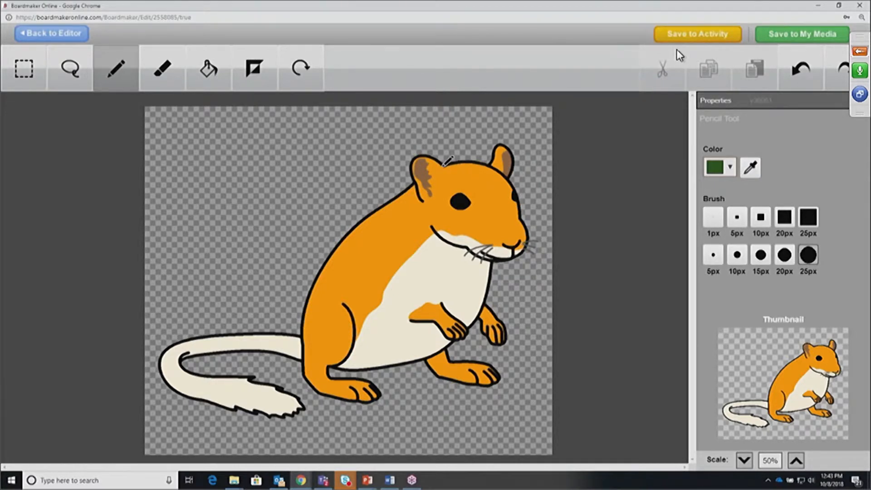
{"action": "left_click_drag", "start_coordinate": [440, 166], "coordinate": [500, 169]}
{"action": "mouse_move", "coordinate": [448, 161]}
{"action": "left_mouse_down"}
{"action": "mouse_move", "coordinate": [471, 117]}
{"action": "mouse_move", "coordinate": [488, 123]}
{"action": "mouse_move", "coordinate": [499, 154]}
{"action": "mouse_move", "coordinate": [492, 169]}
{"action": "mouse_move", "coordinate": [479, 132]}
{"action": "mouse_move", "coordinate": [466, 156]}
{"action": "mouse_move", "coordinate": [482, 138]}
{"action": "mouse_move", "coordinate": [458, 121]}
{"action": "mouse_move", "coordinate": [473, 122]}
{"action": "mouse_move", "coordinate": [463, 129]}
{"action": "mouse_move", "coordinate": [458, 119]}
{"action": "mouse_move", "coordinate": [459, 154]}
{"action": "mouse_move", "coordinate": [470, 150]}
{"action": "mouse_move", "coordinate": [465, 144]}
{"action": "left_mouse_up"}
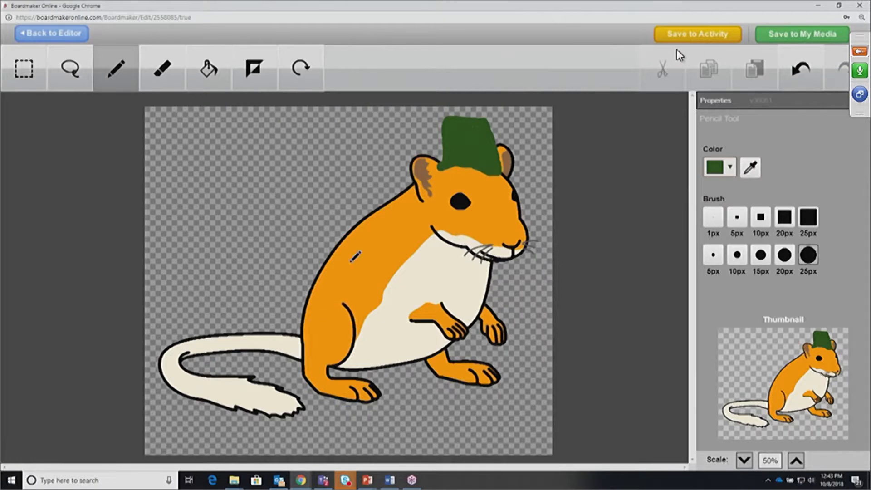
{"action": "mouse_move", "coordinate": [409, 210]}
{"action": "left_mouse_down"}
{"action": "mouse_move", "coordinate": [367, 189]}
{"action": "mouse_move", "coordinate": [403, 209]}
{"action": "mouse_move", "coordinate": [369, 239]}
{"action": "mouse_move", "coordinate": [399, 213]}
{"action": "left_mouse_up"}
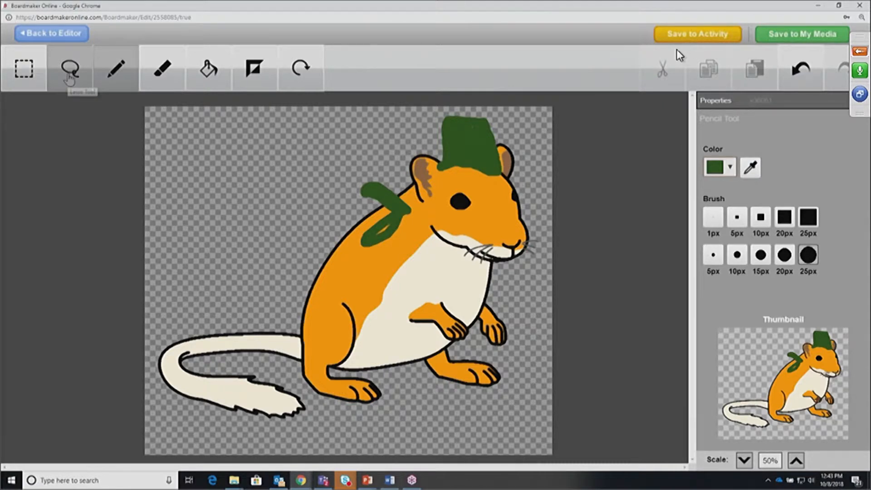
Cut the gerbil's tail away with a rectangular selection, undoing an accidental head cut first
{"action": "left_click", "coordinate": [69, 76]}
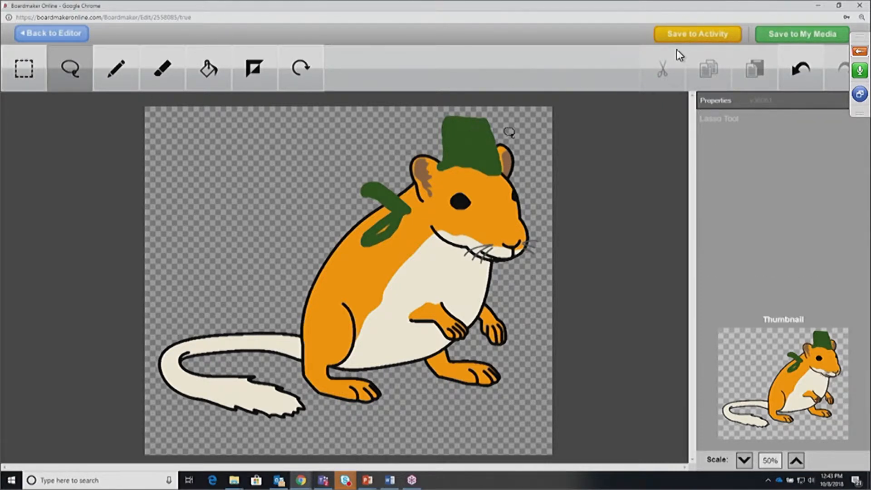
{"action": "mouse_move", "coordinate": [522, 132]}
{"action": "left_mouse_down"}
{"action": "mouse_move", "coordinate": [389, 110]}
{"action": "mouse_move", "coordinate": [349, 184]}
{"action": "mouse_move", "coordinate": [557, 186]}
{"action": "mouse_move", "coordinate": [553, 181]}
{"action": "left_mouse_up"}
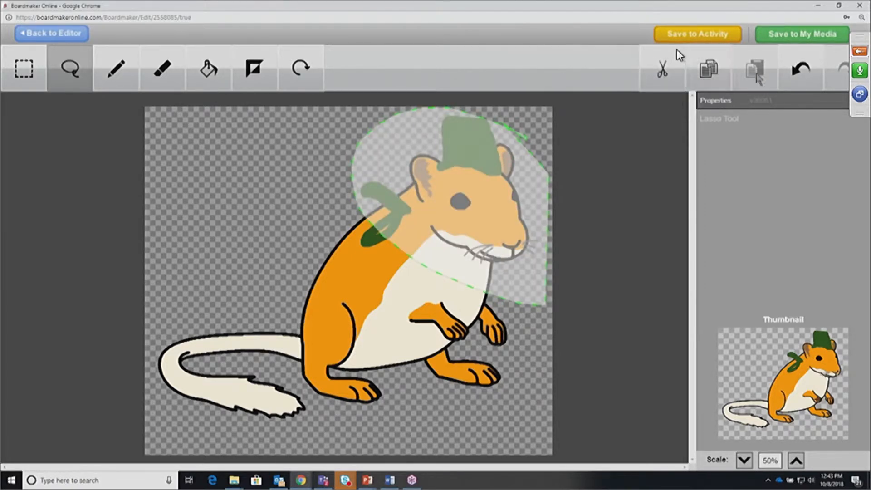
{"action": "left_click", "coordinate": [663, 72]}
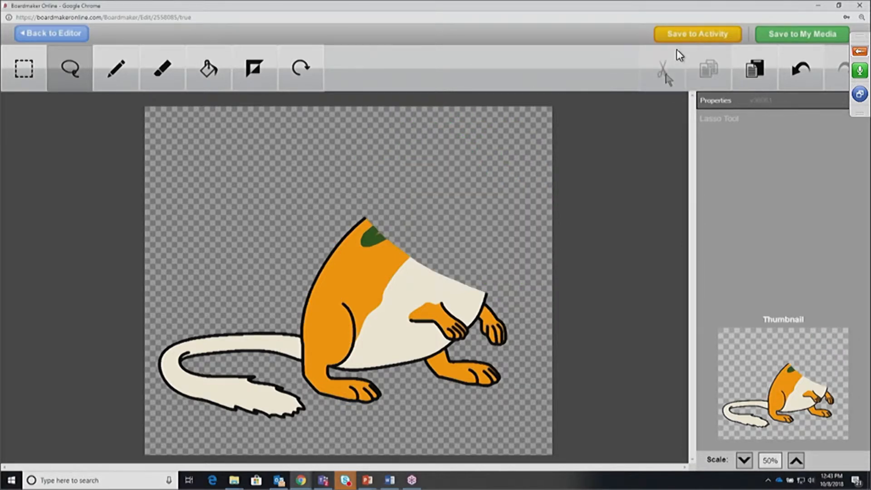
{"action": "left_click", "coordinate": [797, 75]}
{"action": "left_click", "coordinate": [23, 68]}
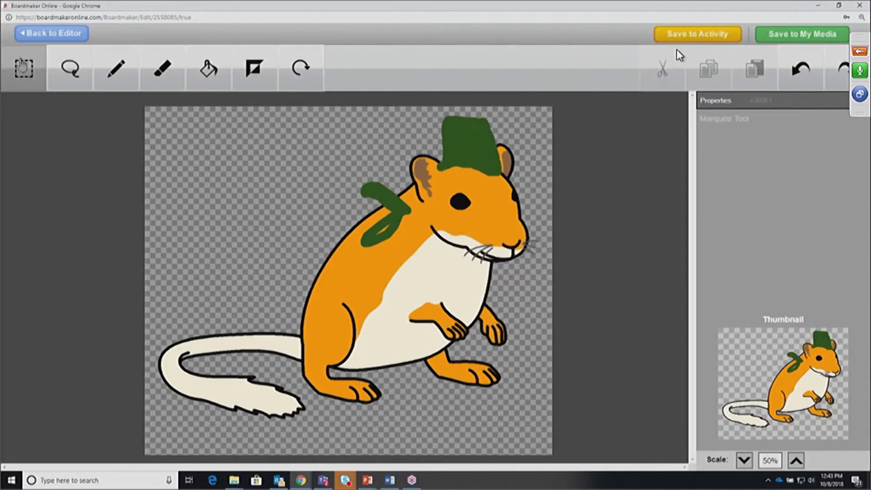
{"action": "left_click_drag", "start_coordinate": [146, 251], "coordinate": [300, 431]}
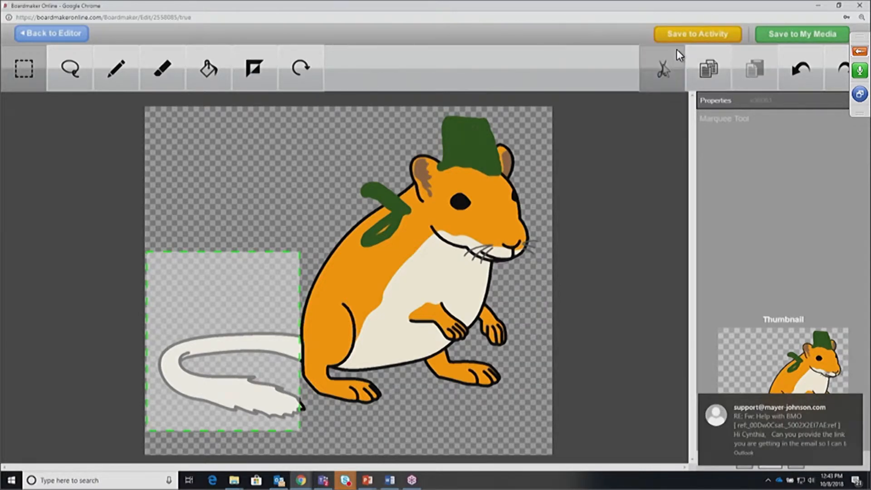
{"action": "left_click", "coordinate": [677, 51]}
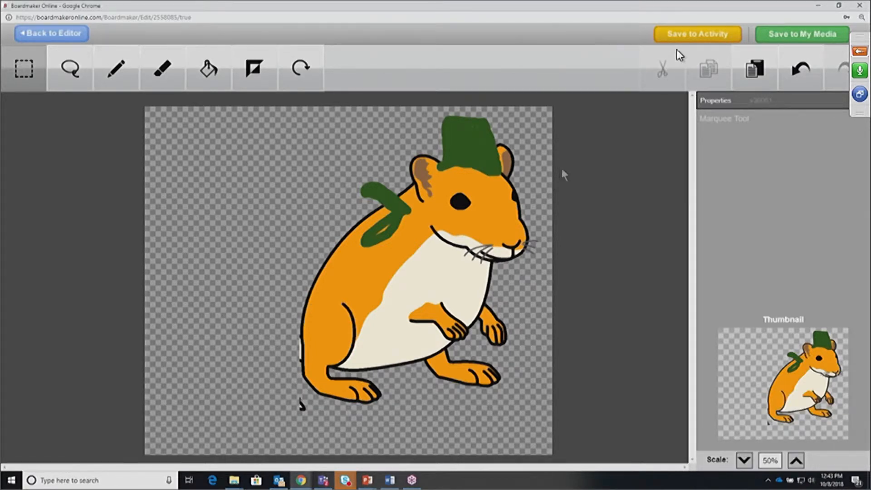
Save the edited picture to My Media as 'gerbil' with Symbolate ticked
{"action": "left_click", "coordinate": [793, 36]}
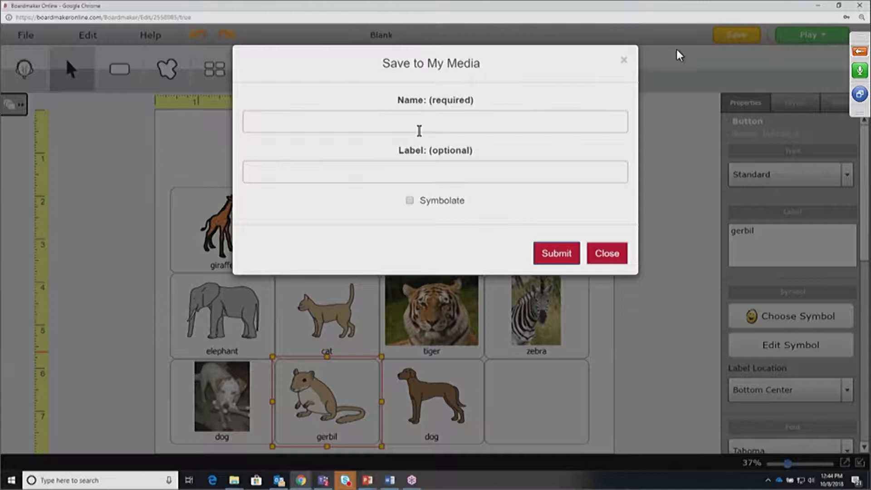
{"action": "left_click", "coordinate": [420, 121]}
{"action": "type", "text": "gerbil"}
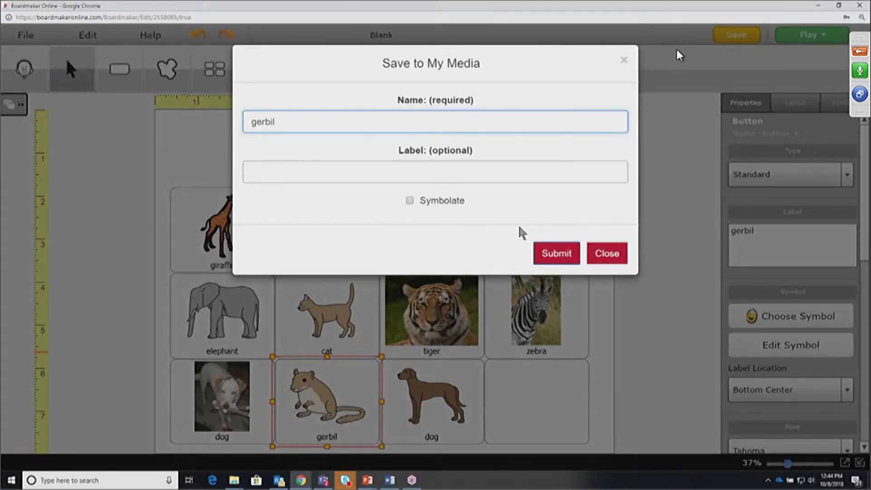
{"action": "left_click", "coordinate": [410, 201]}
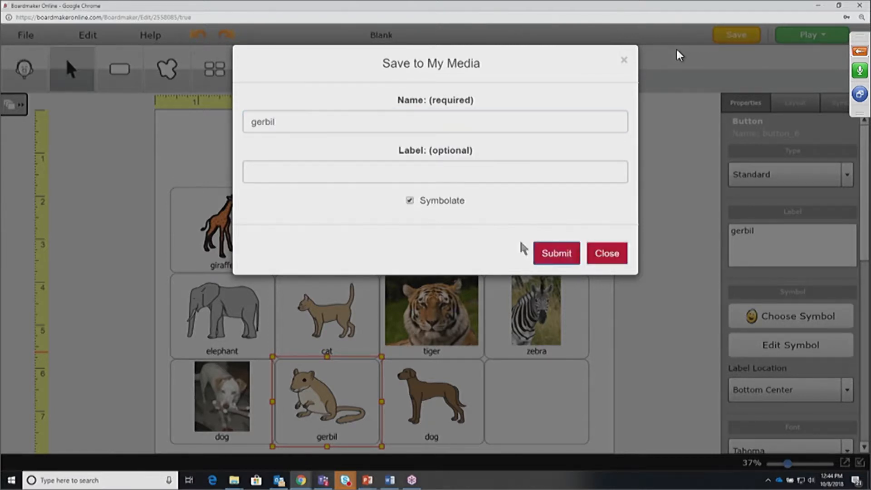
{"action": "left_click", "coordinate": [559, 256]}
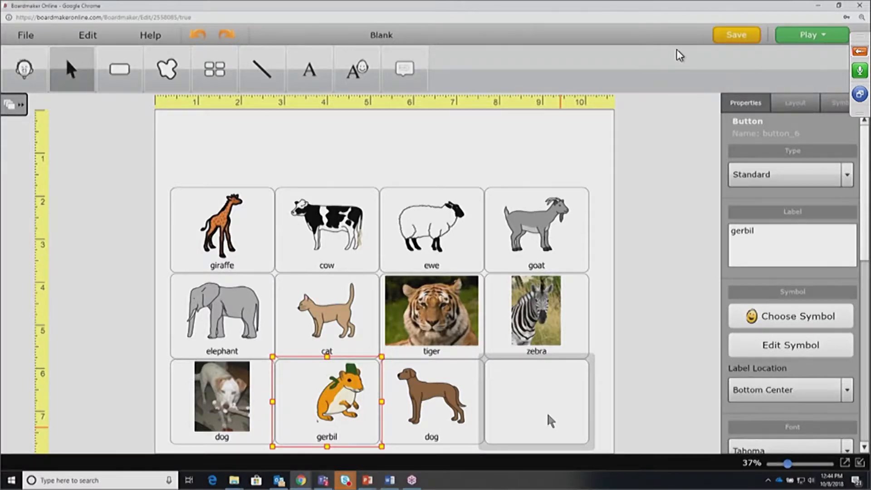
Open Choose Symbol for the empty bottom-right button, then cancel without picking a picture
{"action": "left_click", "coordinate": [550, 420]}
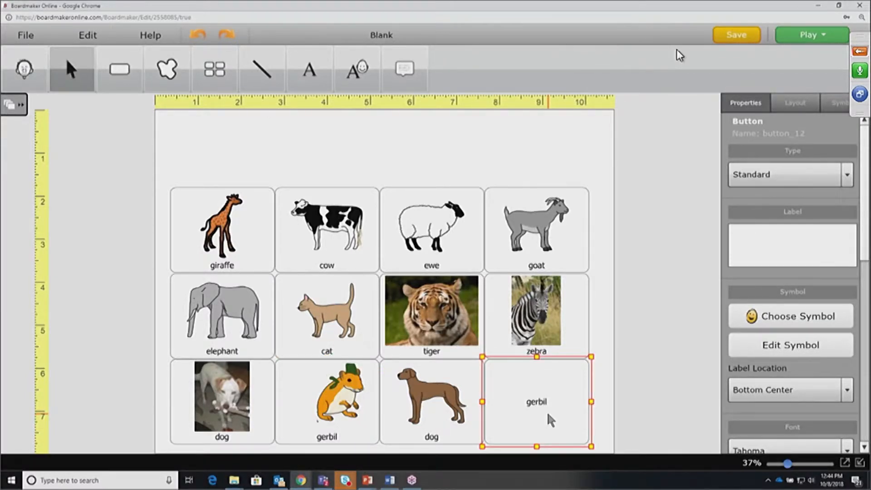
{"action": "double_click", "coordinate": [549, 419]}
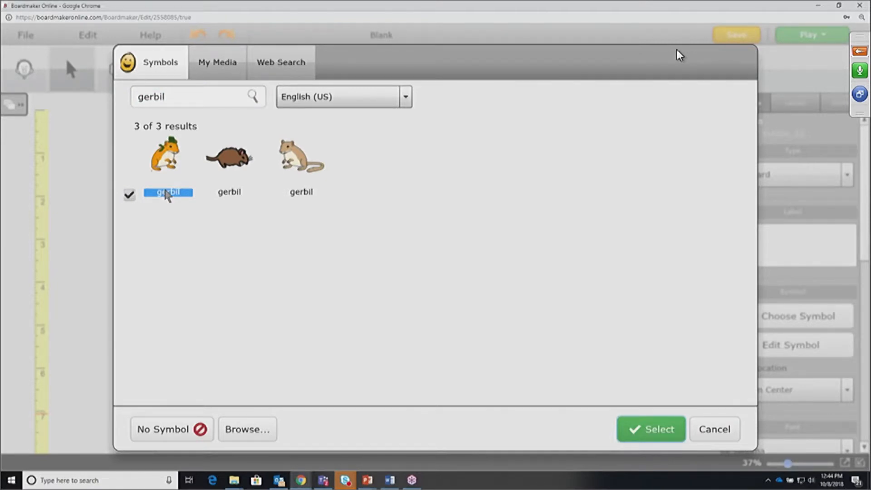
{"action": "left_click", "coordinate": [721, 433]}
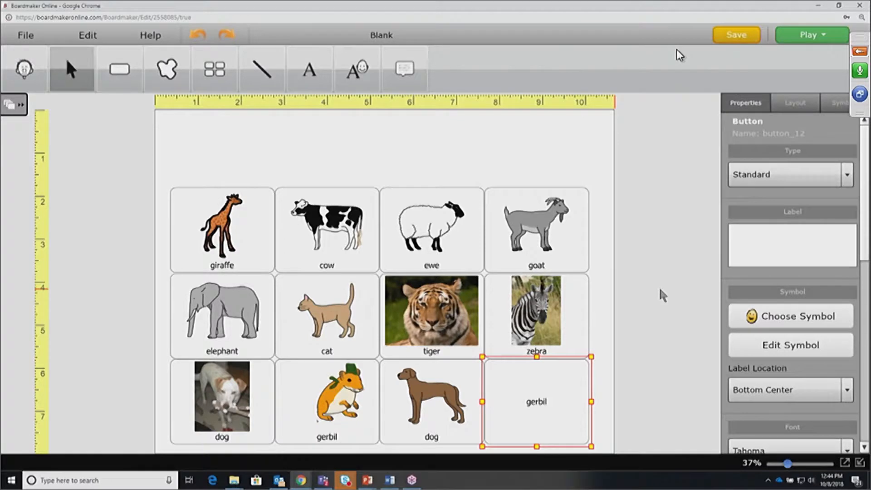
Set the activity page background colour to light peach
{"action": "left_click", "coordinate": [662, 295]}
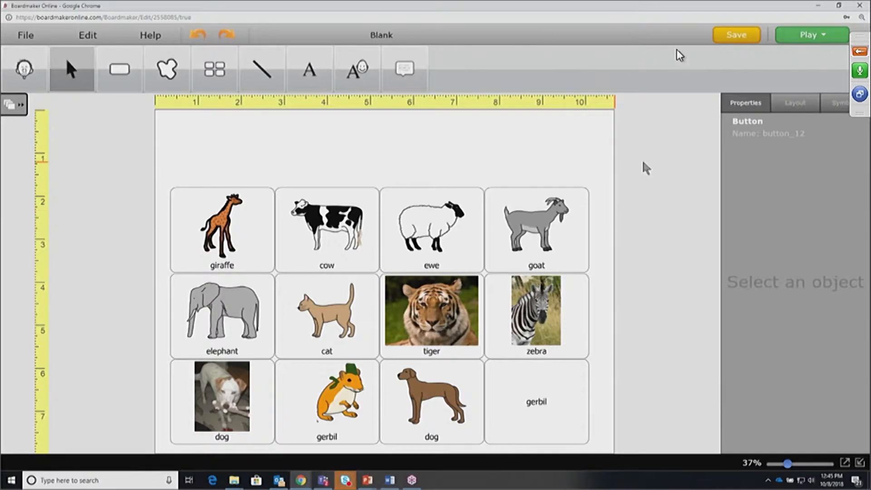
{"action": "left_click", "coordinate": [298, 153]}
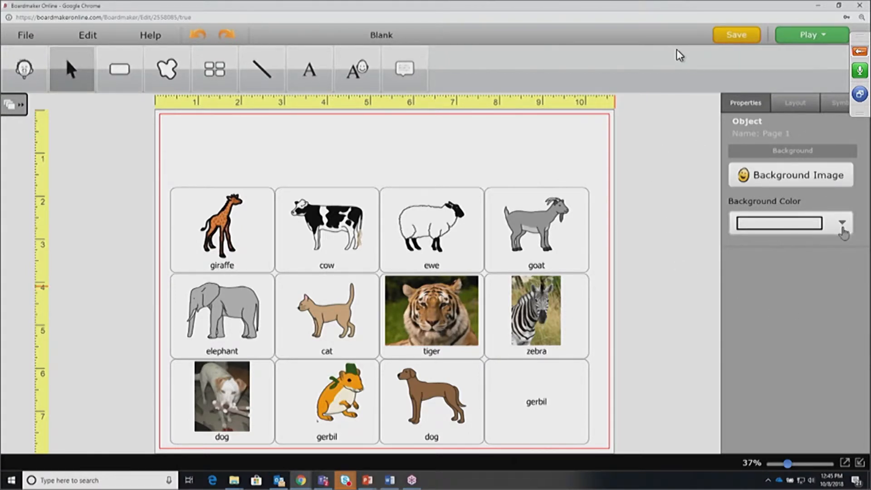
{"action": "left_click", "coordinate": [842, 227]}
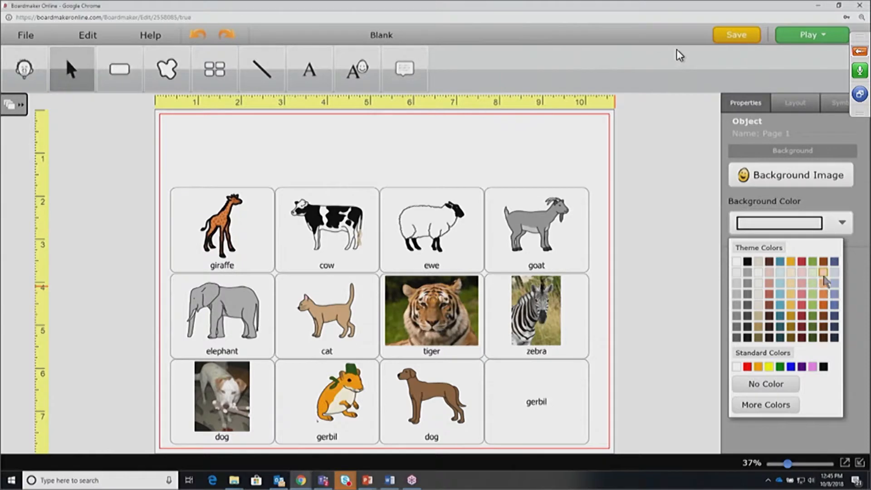
{"action": "left_click", "coordinate": [823, 272]}
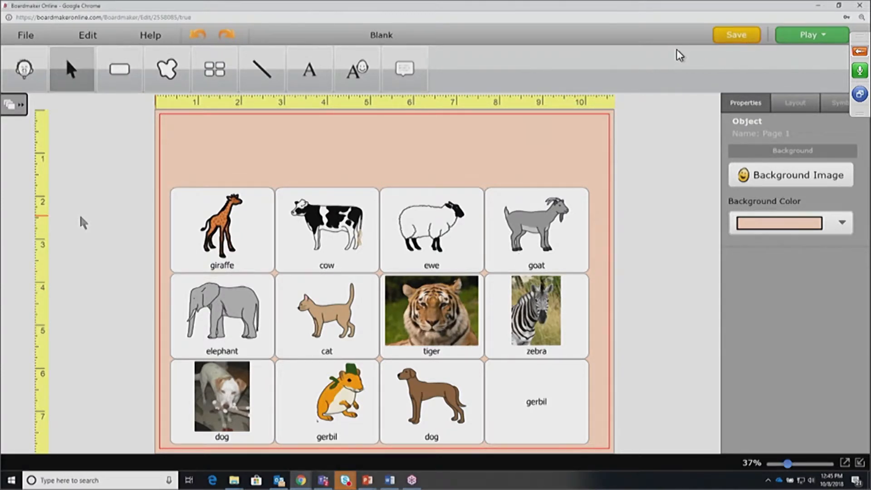
{"action": "left_click", "coordinate": [109, 225]}
{"action": "left_click", "coordinate": [232, 245]}
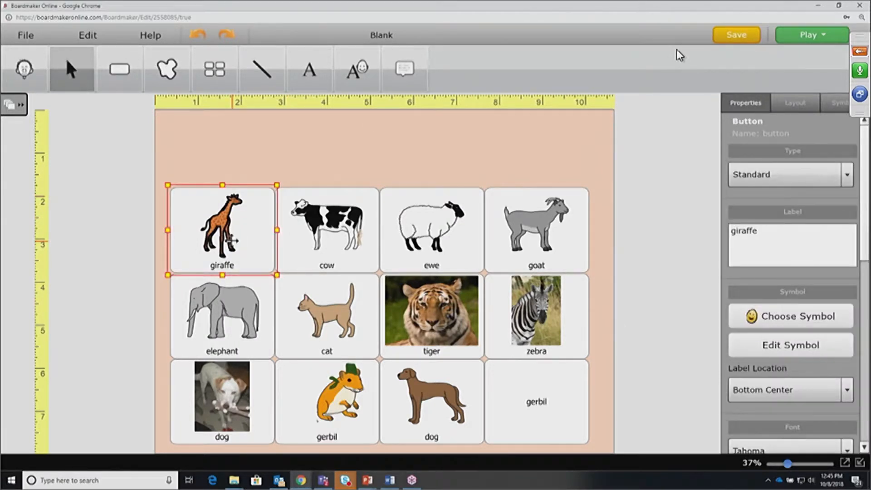
Drag a selection box around all twelve animal buttons of the grid
{"action": "left_click", "coordinate": [84, 121]}
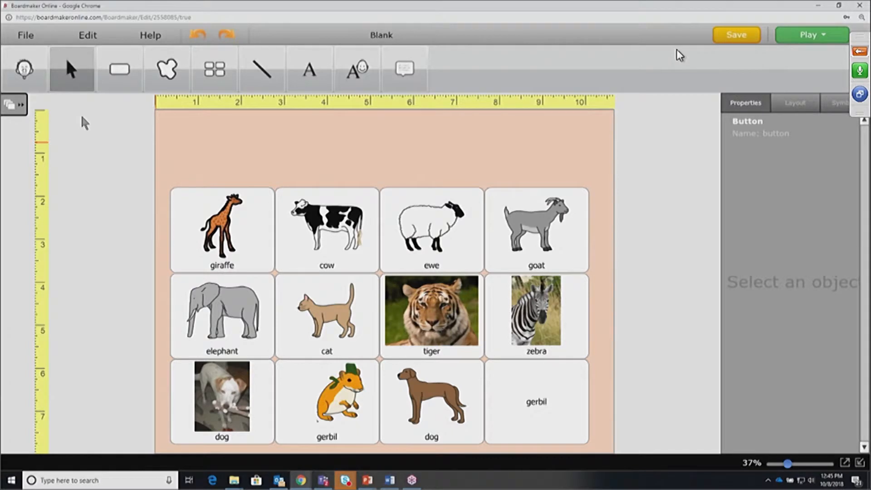
{"action": "left_click_drag", "start_coordinate": [227, 232], "coordinate": [511, 407]}
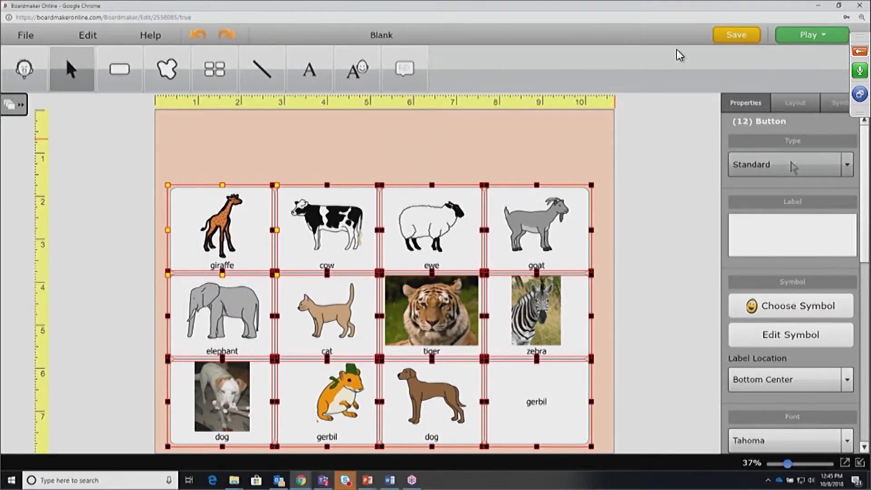
{"action": "left_click_drag", "start_coordinate": [862, 179], "coordinate": [861, 267]}
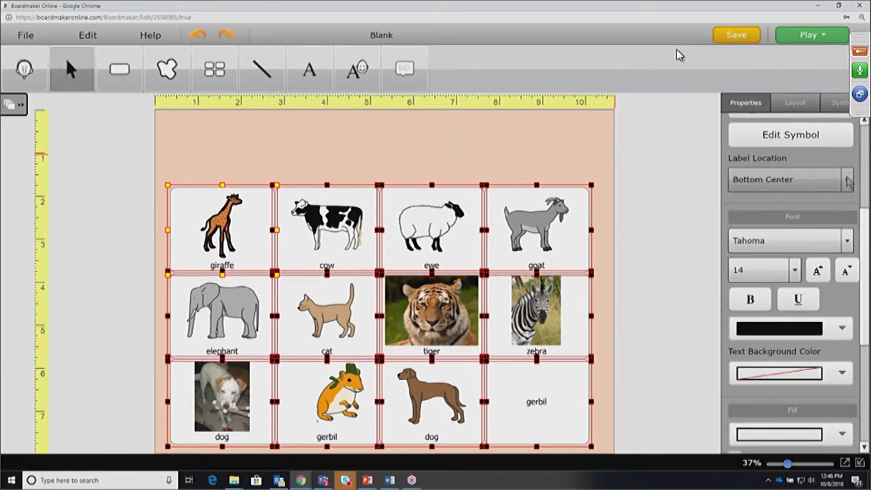
{"action": "left_click", "coordinate": [847, 181]}
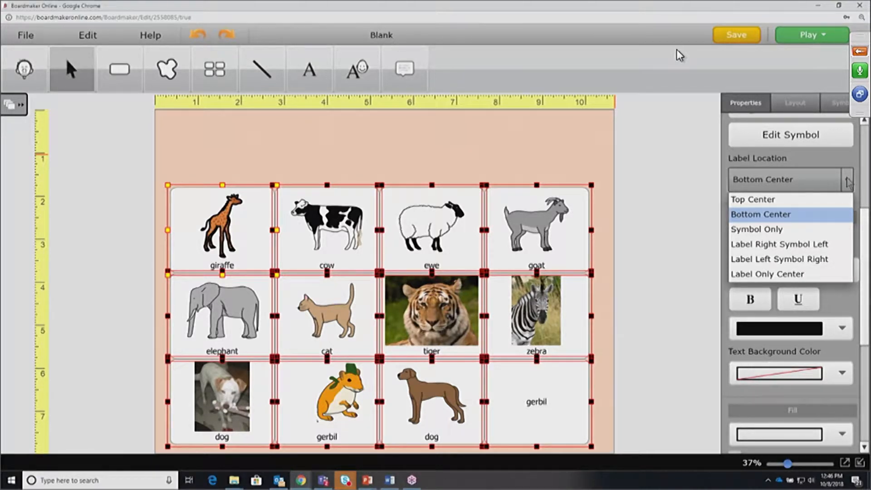
{"action": "left_click", "coordinate": [776, 208]}
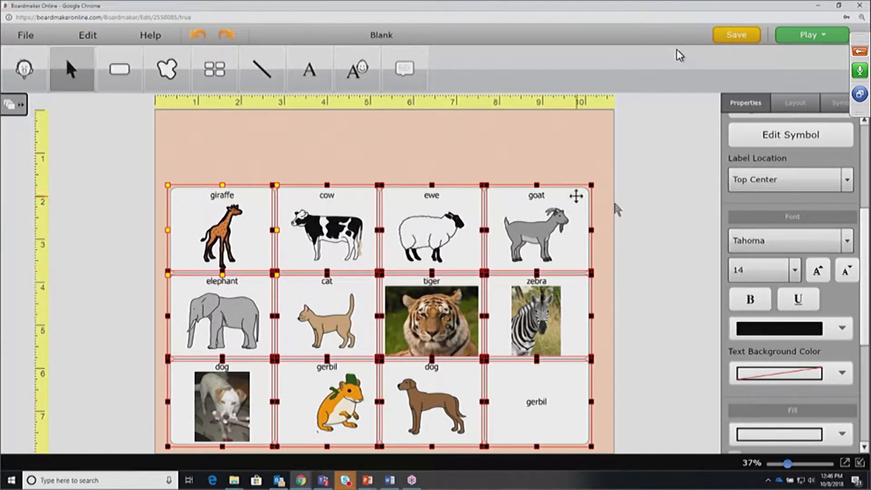
{"action": "left_click", "coordinate": [785, 179]}
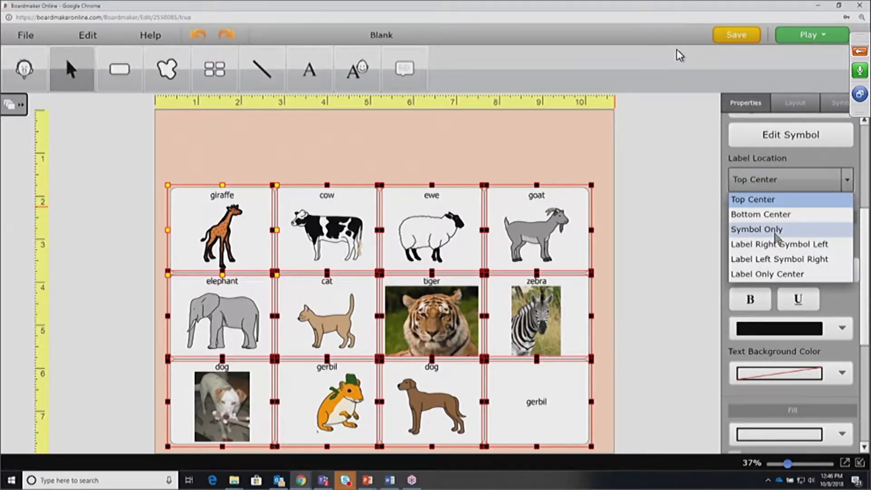
{"action": "left_click", "coordinate": [774, 233]}
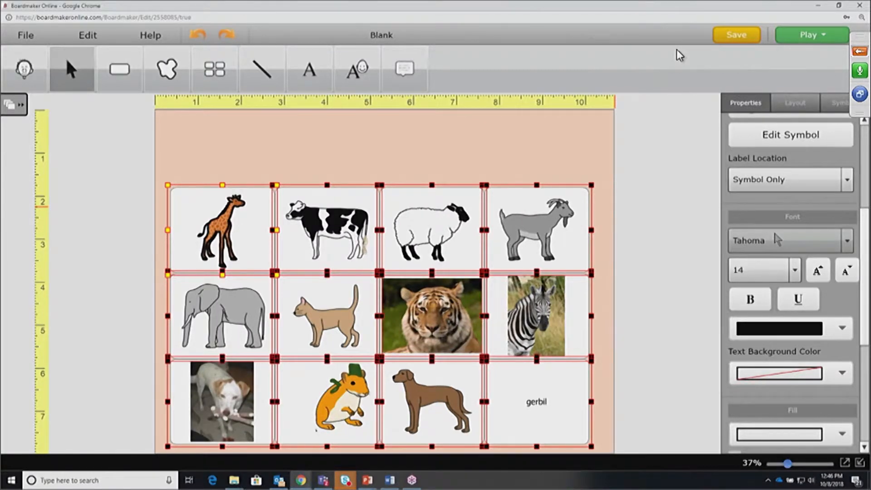
{"action": "left_click", "coordinate": [843, 181]}
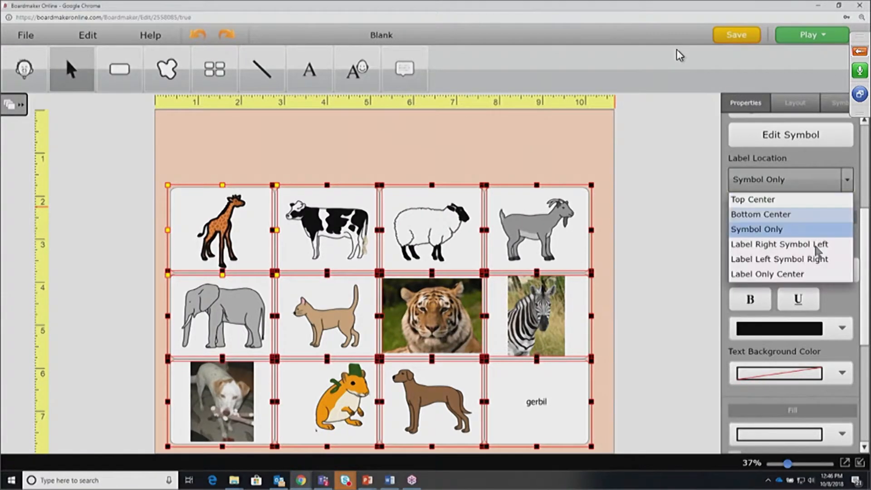
{"action": "left_click", "coordinate": [796, 278]}
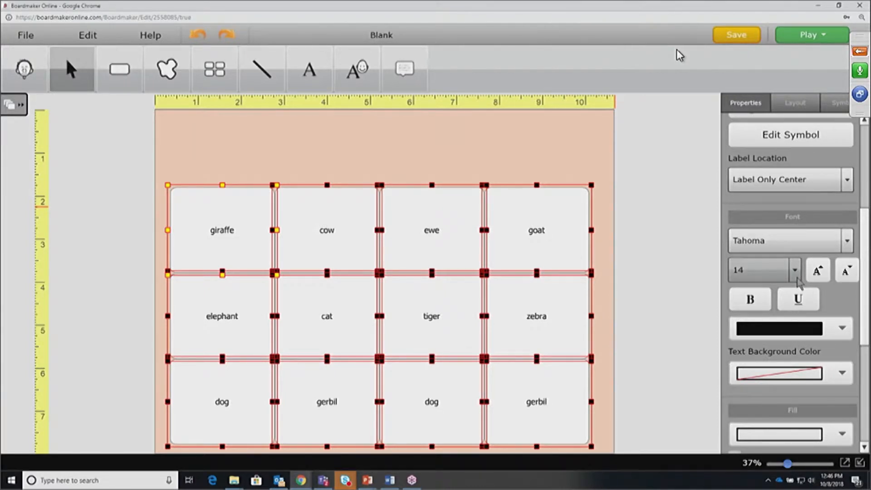
{"action": "left_click", "coordinate": [846, 181]}
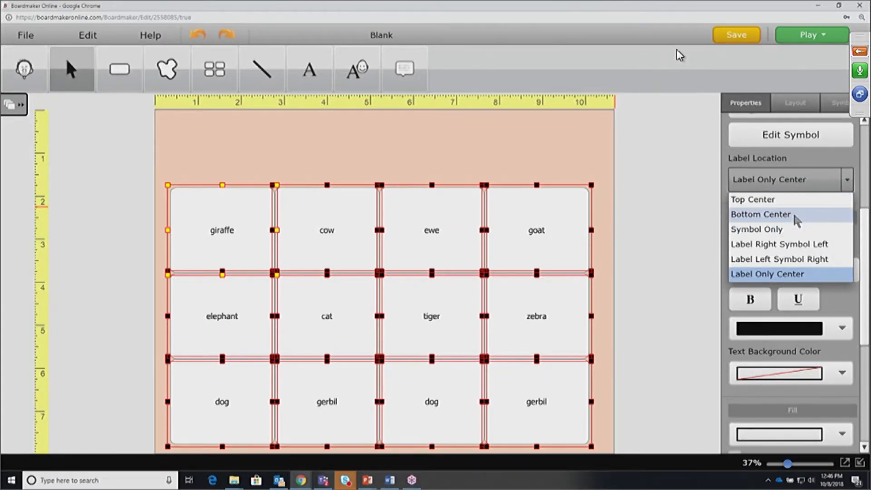
{"action": "left_click", "coordinate": [795, 216]}
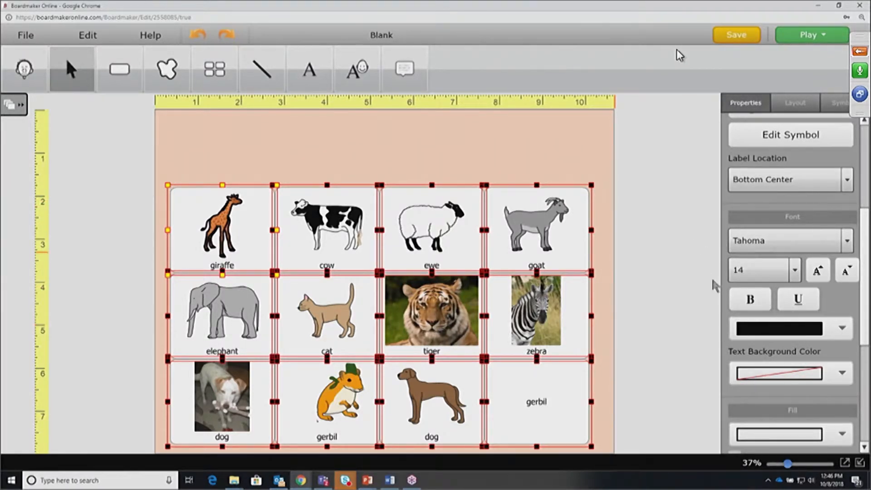
Set the card label font to Comic Sans at size 18
{"action": "left_click", "coordinate": [847, 242]}
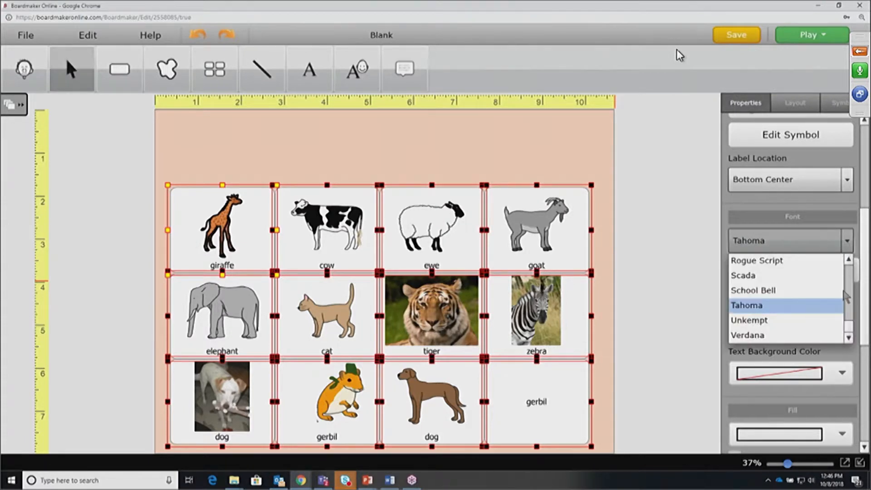
{"action": "left_click_drag", "start_coordinate": [849, 323], "coordinate": [850, 268]}
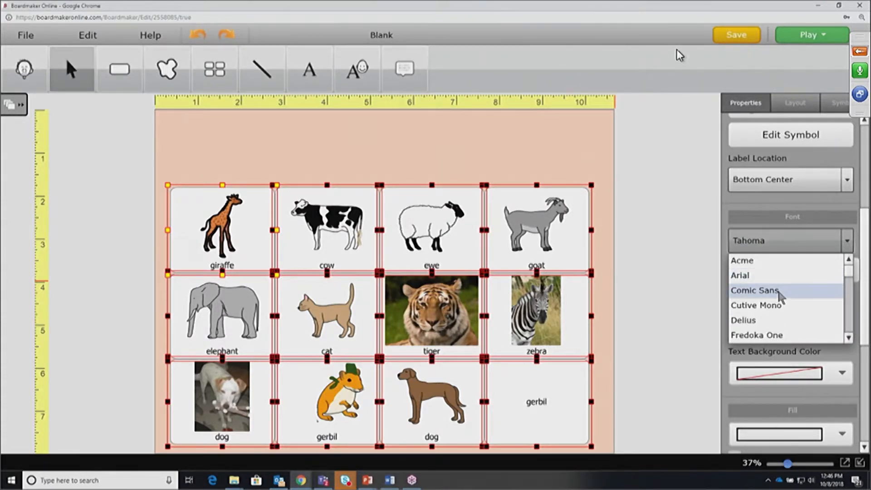
{"action": "left_click", "coordinate": [780, 295]}
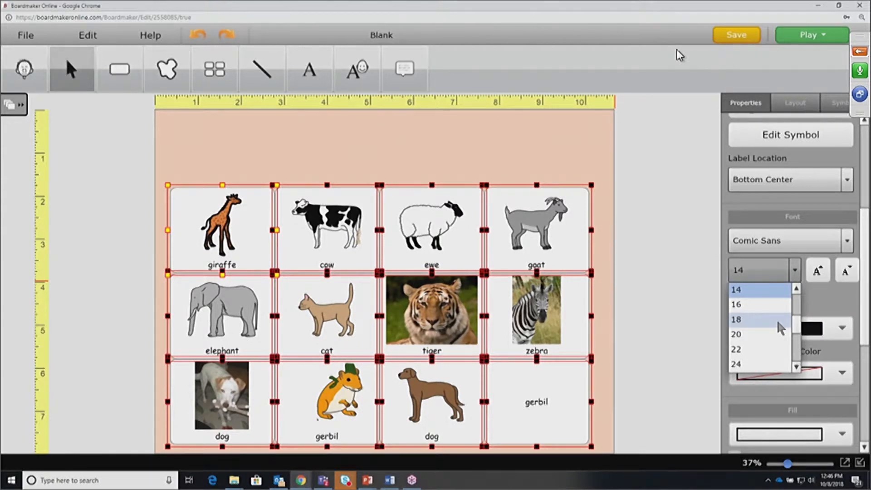
{"action": "left_click", "coordinate": [777, 320]}
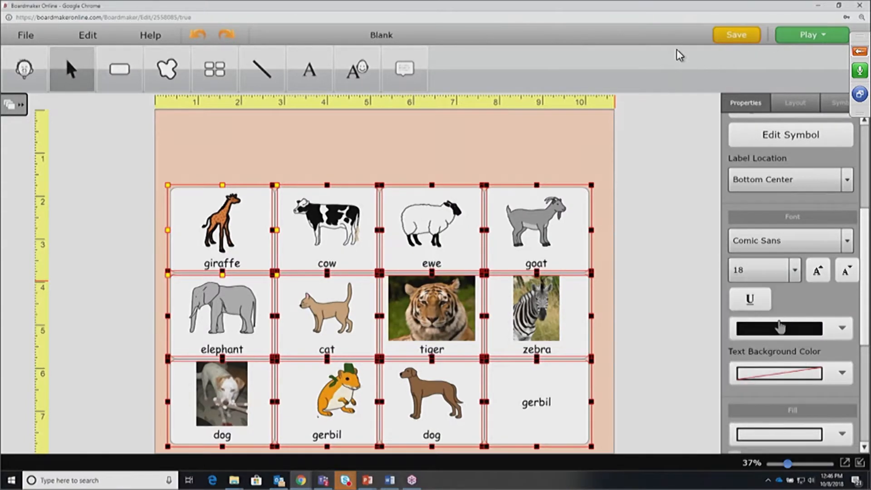
Make the card labels red text on a yellow background
{"action": "left_click", "coordinate": [842, 331]}
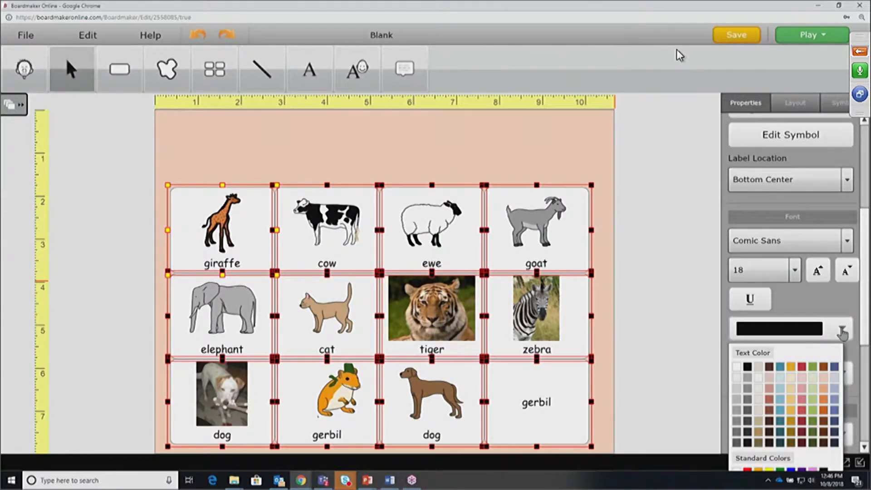
{"action": "left_click", "coordinate": [802, 367]}
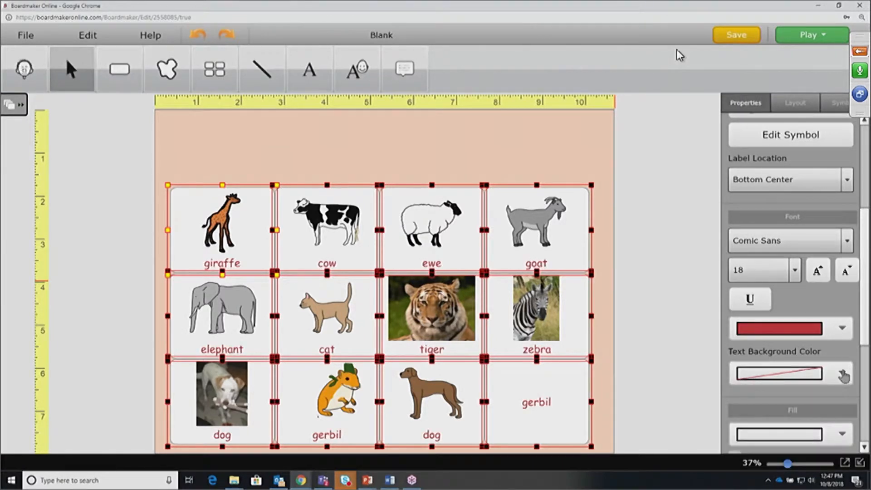
{"action": "left_click", "coordinate": [842, 373]}
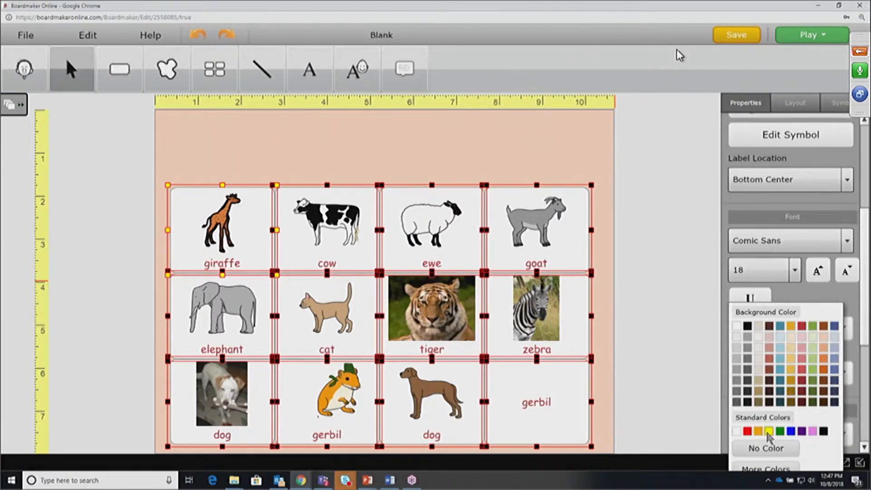
{"action": "left_click", "coordinate": [769, 431]}
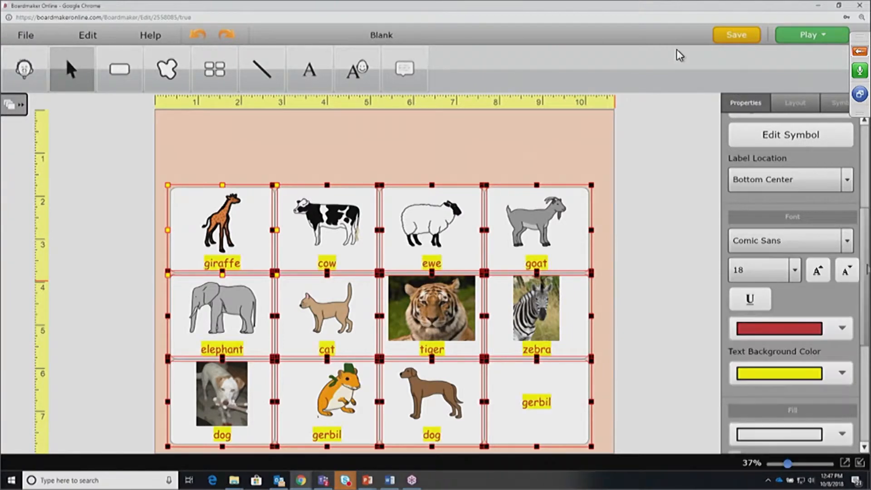
{"action": "scroll", "coordinate": [749, 334], "scroll_direction": "down", "scroll_amount": 5}
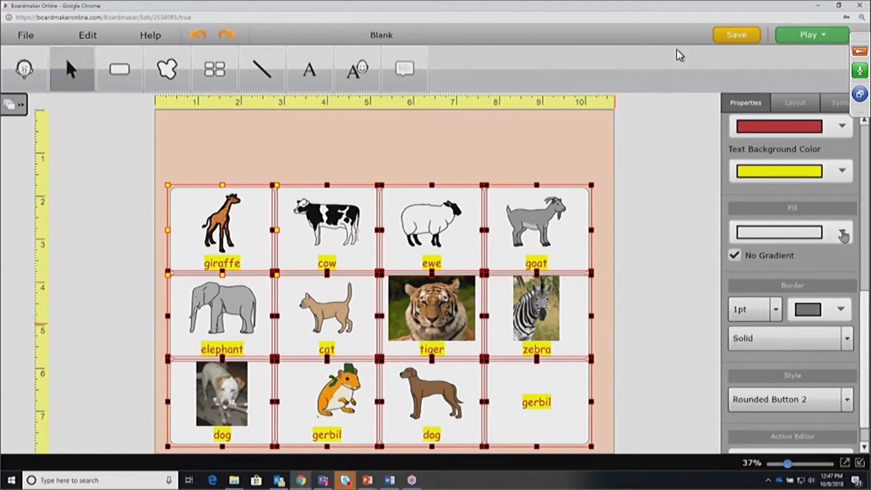
Give every card a pale green fill and 6pt orange borders
{"action": "left_click", "coordinate": [842, 235]}
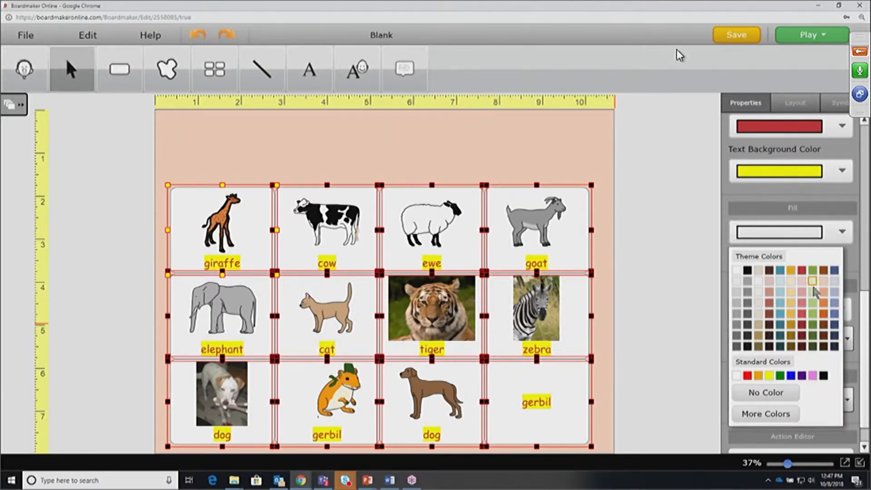
{"action": "left_click", "coordinate": [812, 282]}
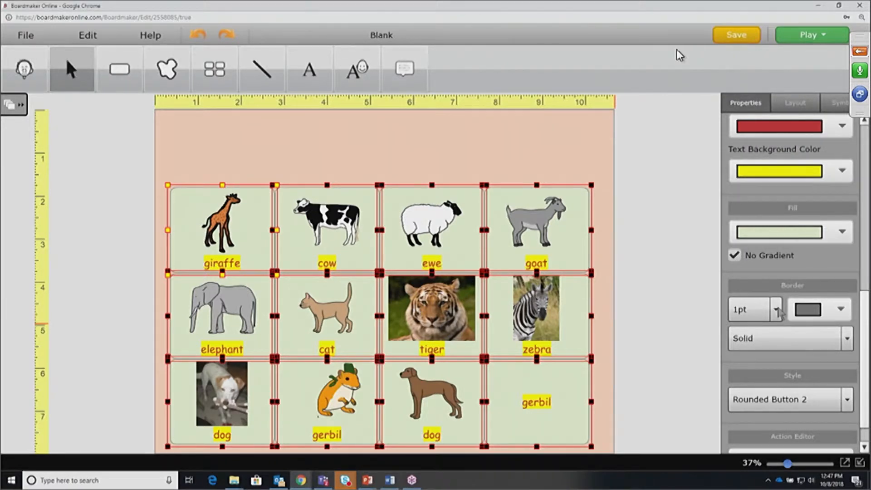
{"action": "left_click", "coordinate": [776, 310]}
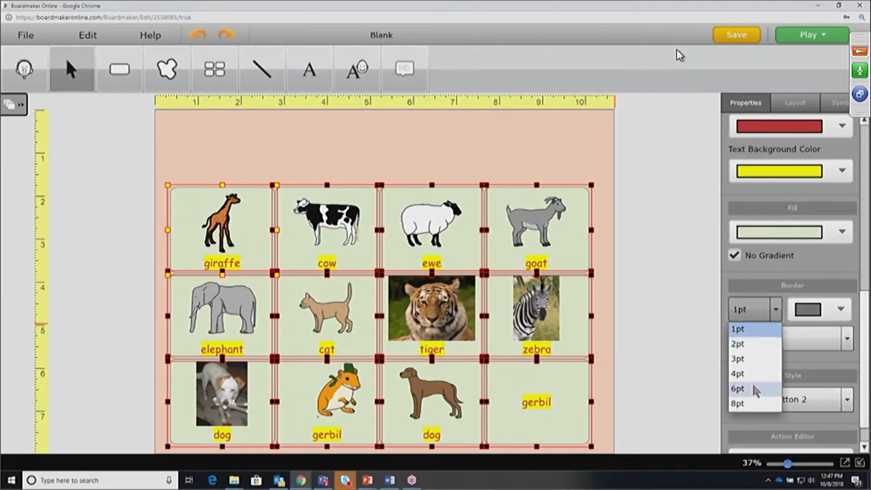
{"action": "left_click", "coordinate": [738, 388]}
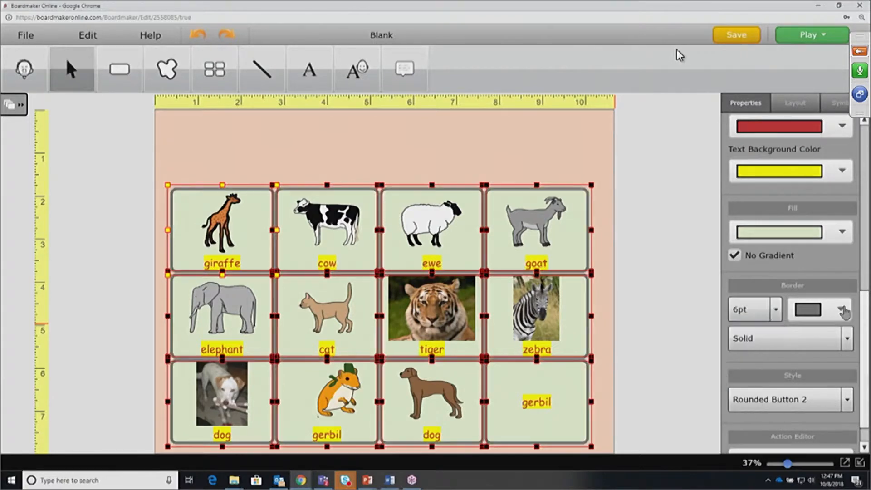
{"action": "left_click", "coordinate": [843, 310]}
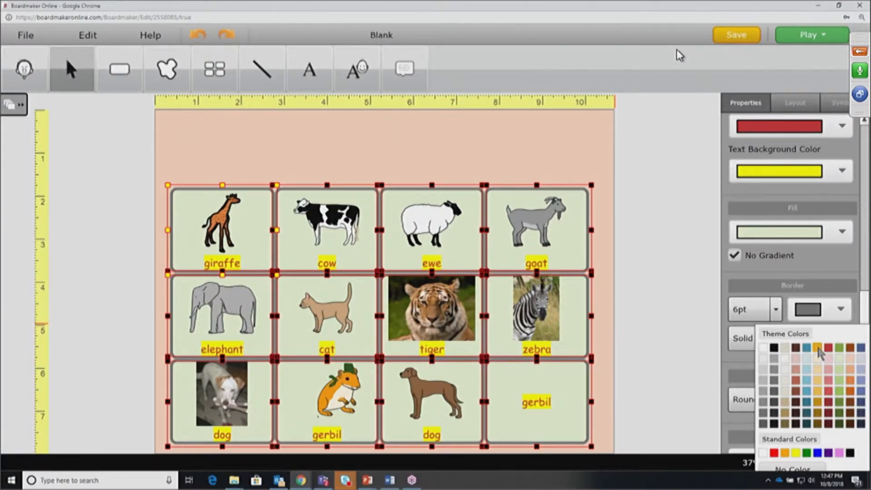
{"action": "left_click", "coordinate": [819, 347]}
Set the border line style to Solid after trying Square Dash Dot
{"action": "left_click", "coordinate": [847, 339]}
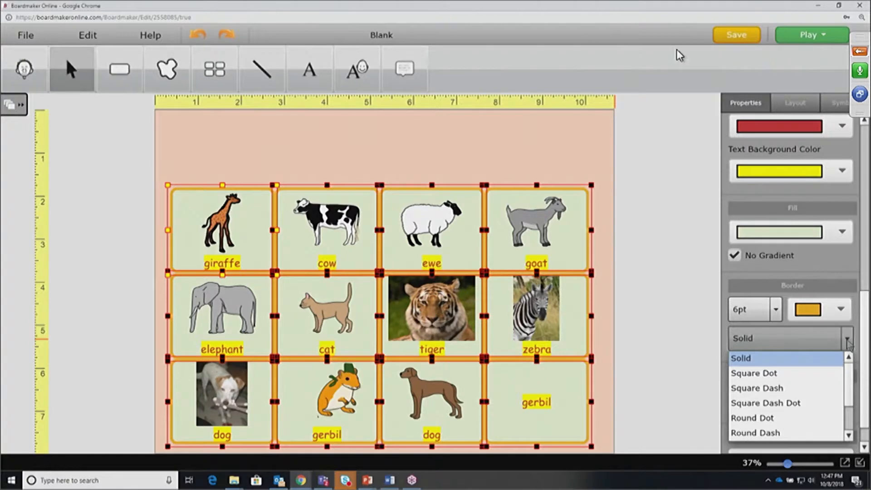
{"action": "left_click", "coordinate": [802, 404]}
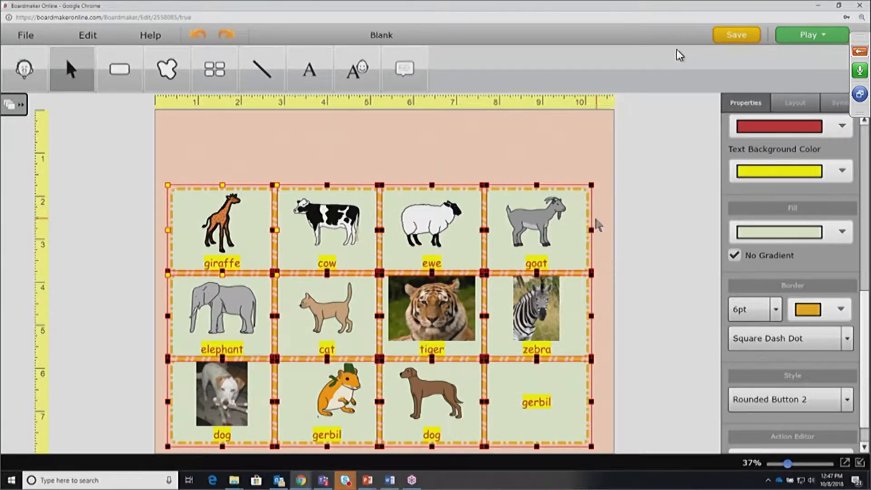
{"action": "left_click", "coordinate": [846, 338]}
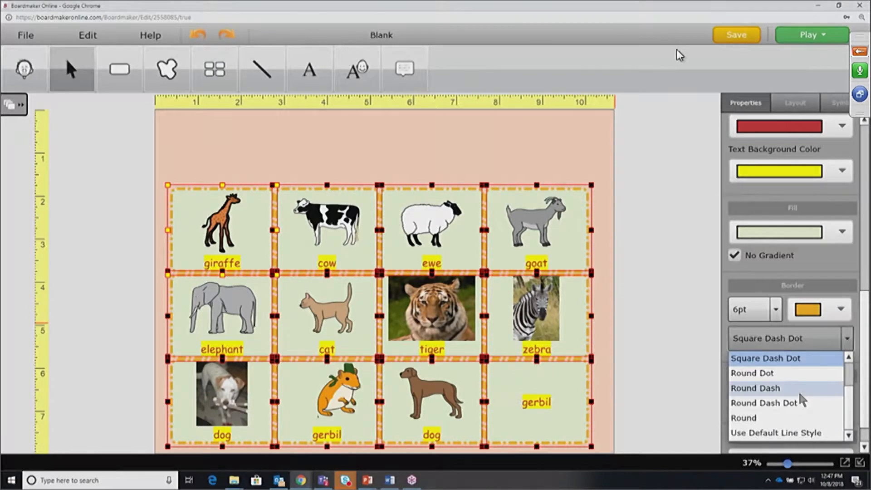
{"action": "scroll", "coordinate": [845, 396], "scroll_direction": "up", "scroll_amount": 1}
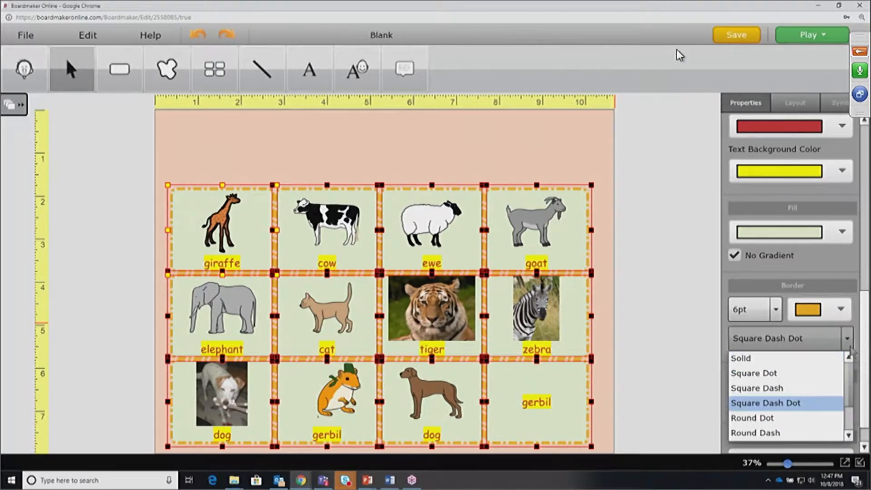
{"action": "left_click", "coordinate": [736, 359]}
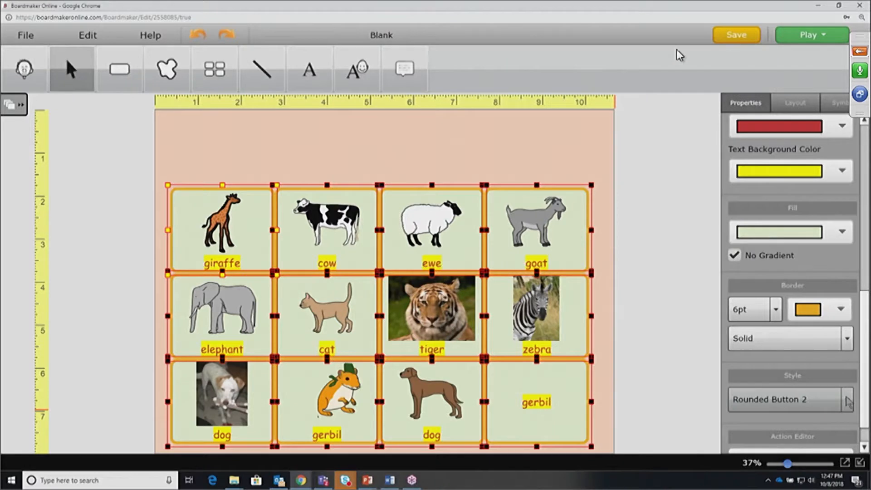
{"action": "left_click", "coordinate": [846, 399]}
Turn every card into a Circle Button after briefly trying Rectangle Button
{"action": "left_click_drag", "start_coordinate": [848, 321], "coordinate": [852, 305]}
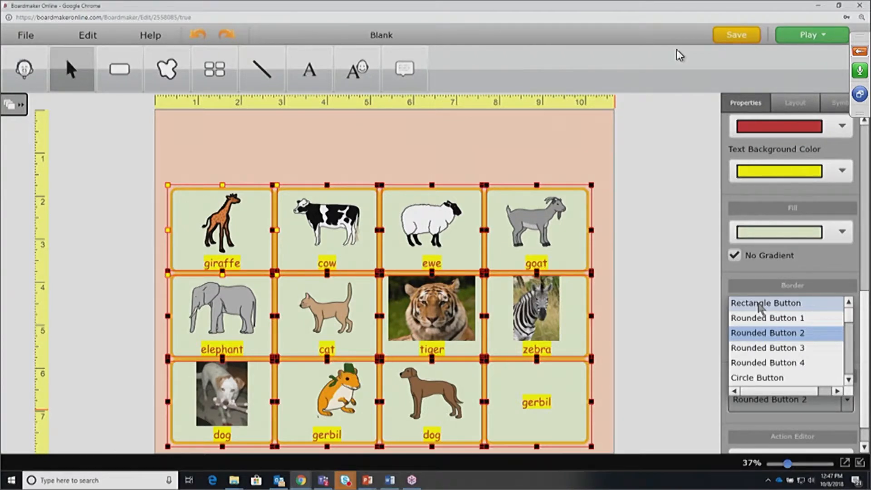
{"action": "left_click", "coordinate": [760, 304]}
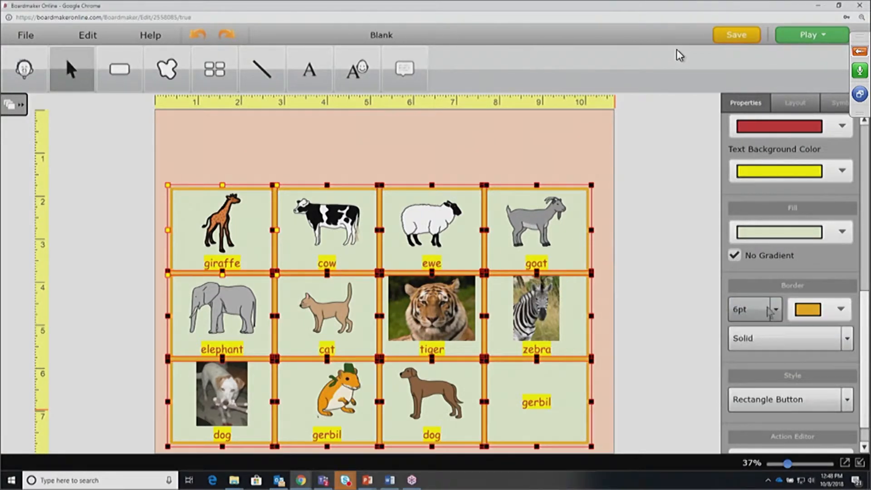
{"action": "left_click", "coordinate": [846, 401]}
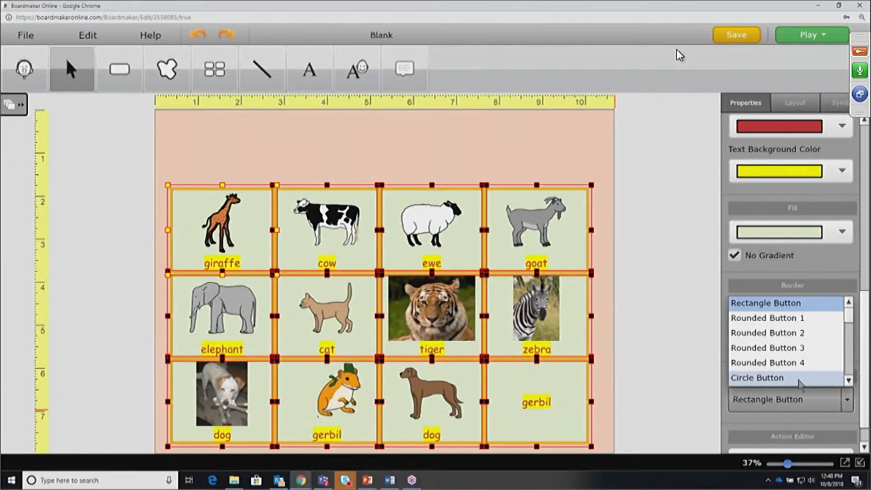
{"action": "left_click", "coordinate": [798, 380]}
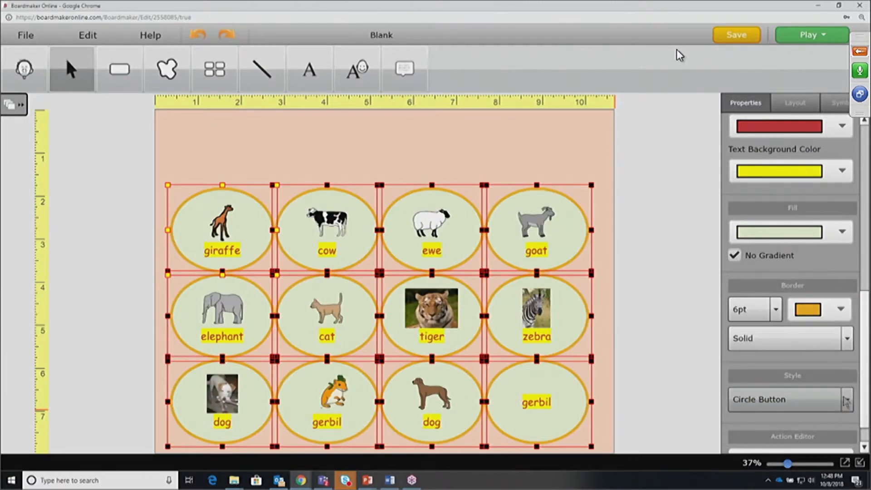
Widen the grid slightly toward the right
{"action": "left_click", "coordinate": [847, 401]}
{"action": "scroll", "coordinate": [849, 338], "scroll_direction": "down", "scroll_amount": 5}
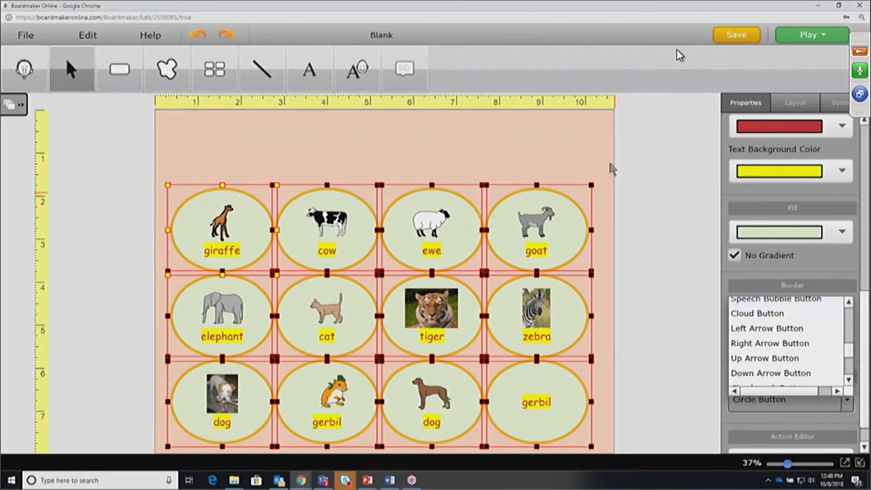
{"action": "left_click_drag", "start_coordinate": [592, 184], "coordinate": [610, 181]}
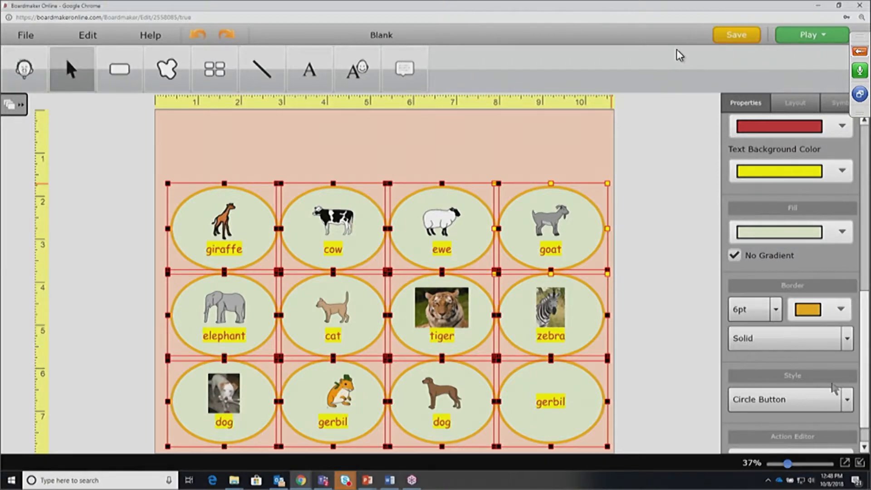
{"action": "left_click", "coordinate": [847, 399]}
{"action": "left_click_drag", "start_coordinate": [847, 333], "coordinate": [859, 320]}
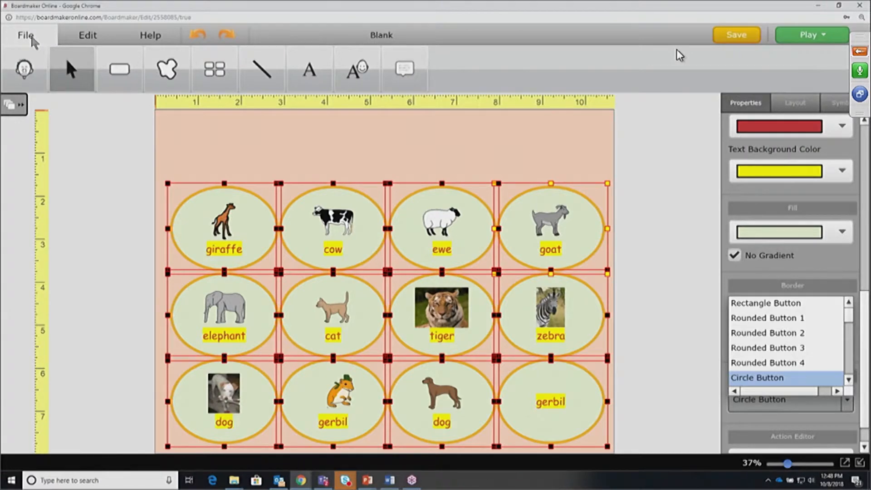
Save the activity under the new name 'Animals' via Save Activity As
{"action": "left_click", "coordinate": [31, 38]}
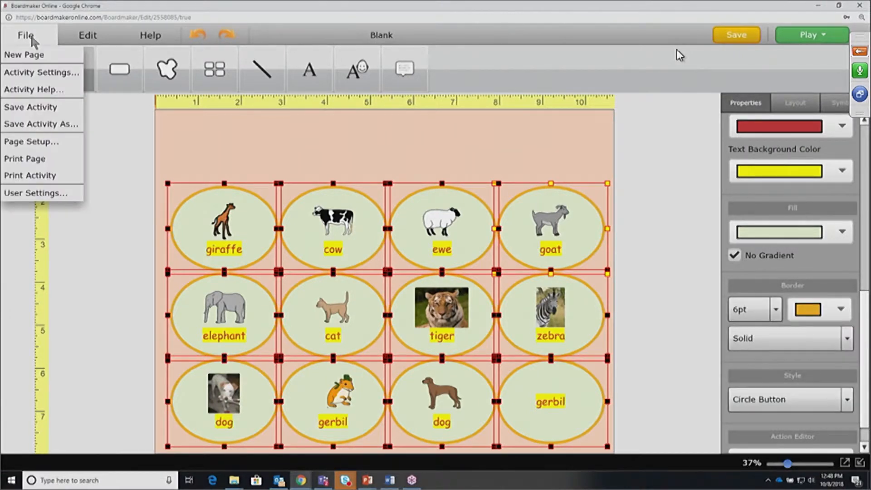
{"action": "left_click", "coordinate": [54, 126]}
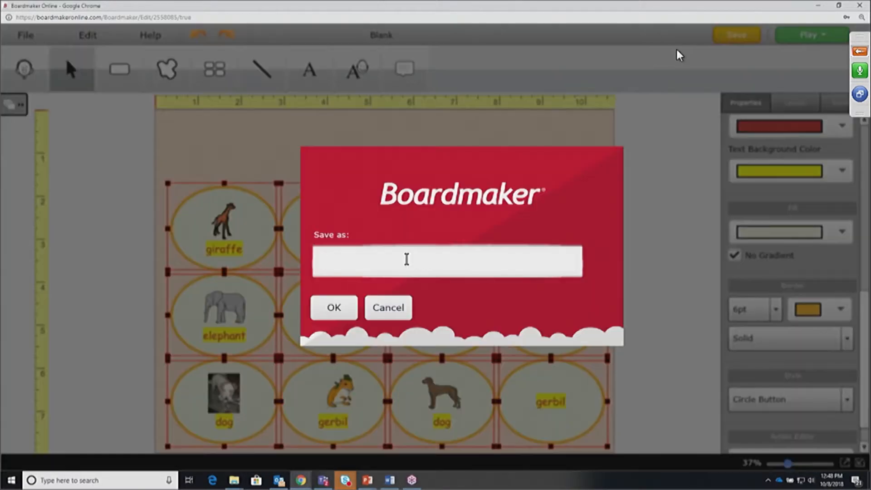
{"action": "type", "text": "Anm"}
{"action": "key", "text": "BackSpace"}
{"action": "type", "text": "imals"}
{"action": "left_click", "coordinate": [329, 313]}
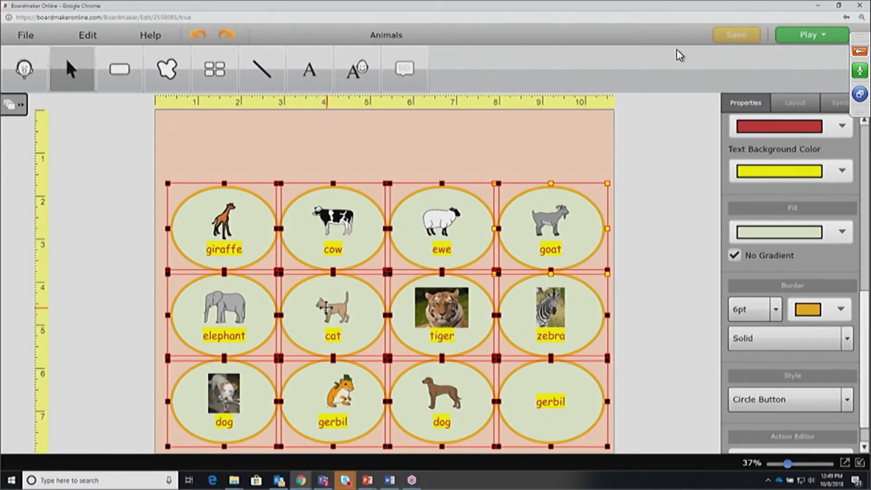
Zoom the board in to about 93% so the circle cards fill the workspace
{"action": "left_click", "coordinate": [787, 463]}
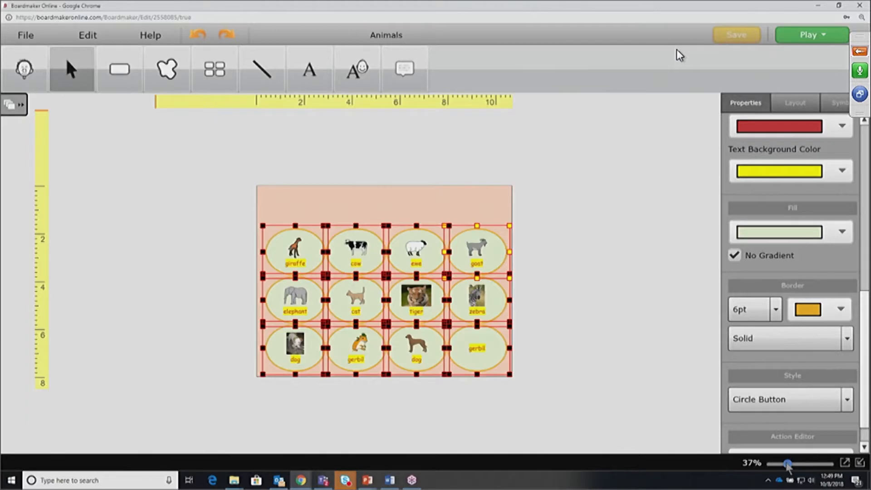
{"action": "mouse_move", "coordinate": [787, 465]}
{"action": "left_mouse_down"}
{"action": "mouse_move", "coordinate": [805, 465]}
{"action": "mouse_move", "coordinate": [792, 465]}
{"action": "left_mouse_up"}
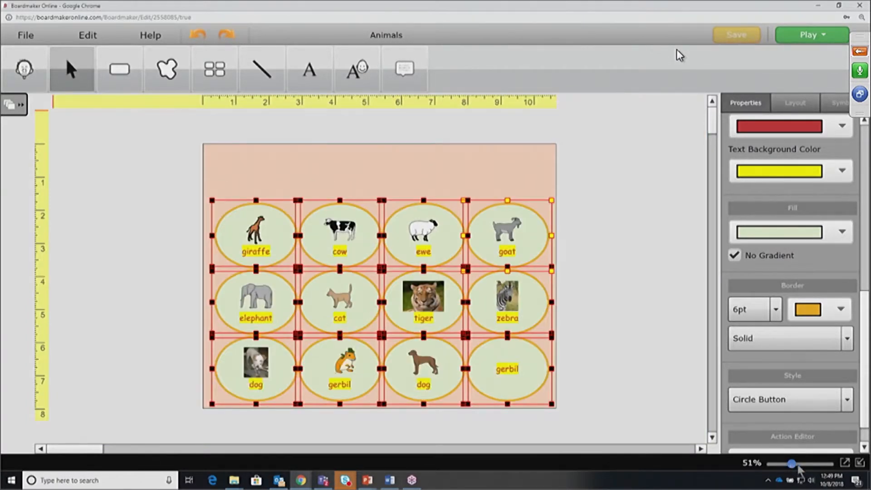
{"action": "left_click", "coordinate": [800, 466]}
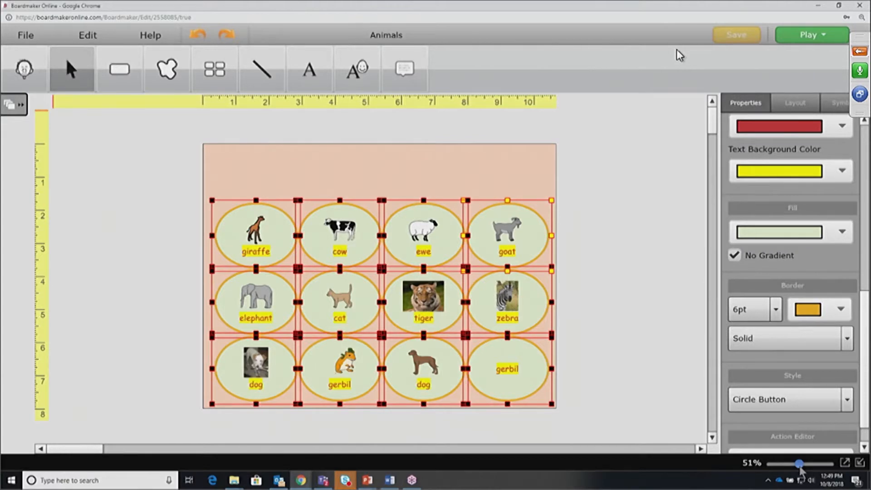
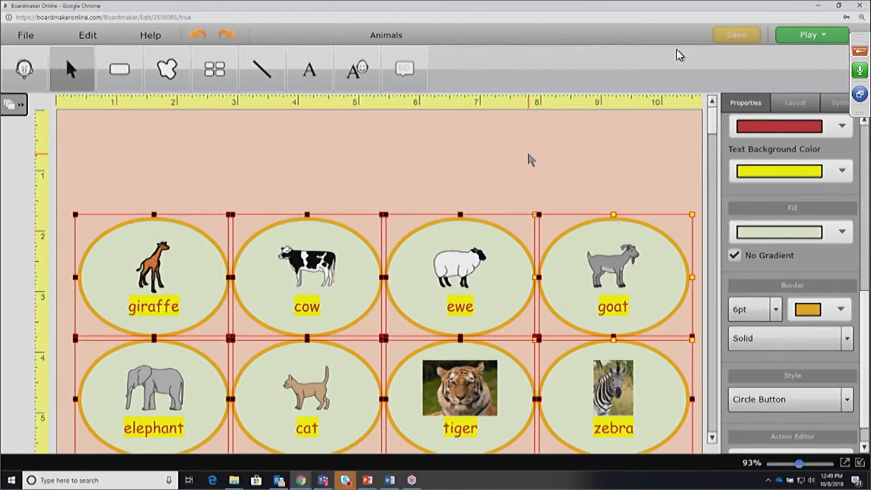
Zoom out to about 62% so all twelve animal buttons show, then select them all
{"action": "left_click", "coordinate": [529, 159]}
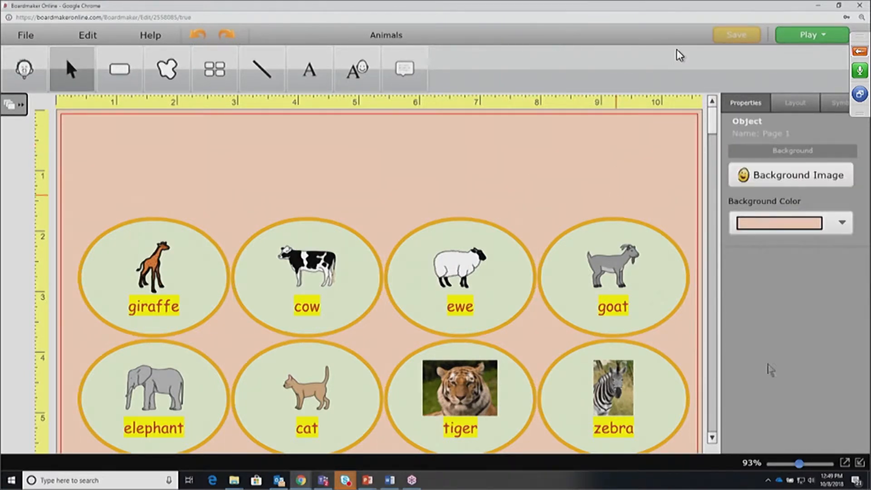
{"action": "left_click_drag", "start_coordinate": [798, 466], "coordinate": [794, 468]}
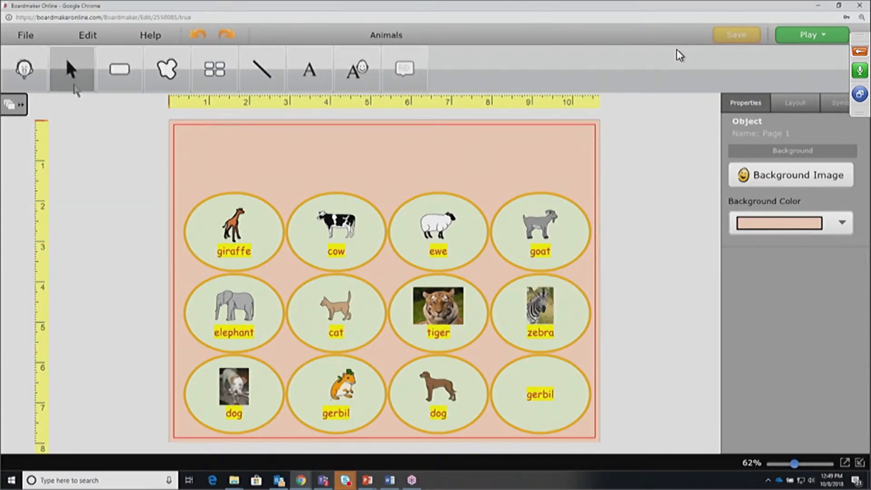
{"action": "left_click_drag", "start_coordinate": [220, 230], "coordinate": [551, 403]}
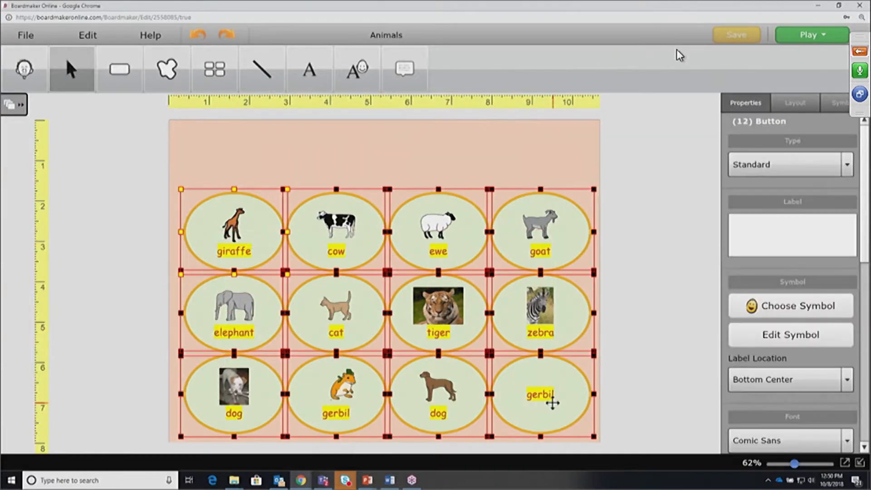
Move the twelve animal buttons lower and shrink them, leaving space at the top
{"action": "mouse_move", "coordinate": [462, 191]}
{"action": "left_mouse_down"}
{"action": "mouse_move", "coordinate": [472, 288]}
{"action": "mouse_move", "coordinate": [461, 192]}
{"action": "left_mouse_up"}
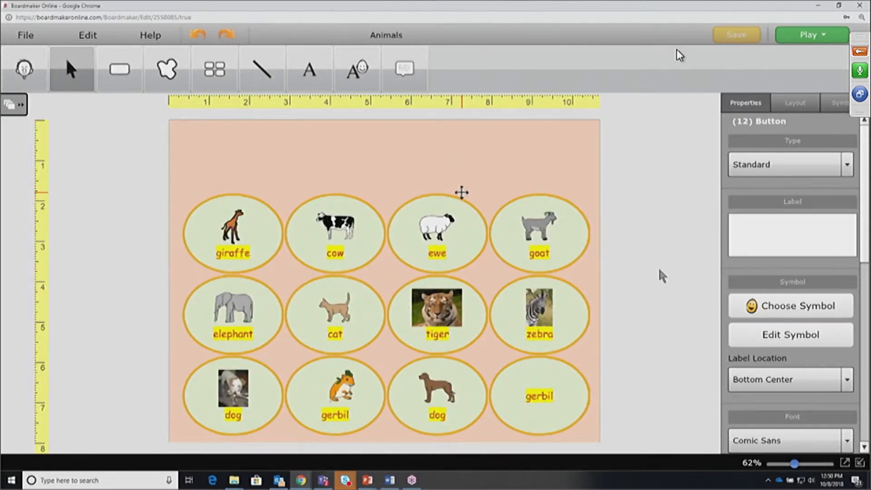
{"action": "left_click_drag", "start_coordinate": [461, 192], "coordinate": [461, 192]}
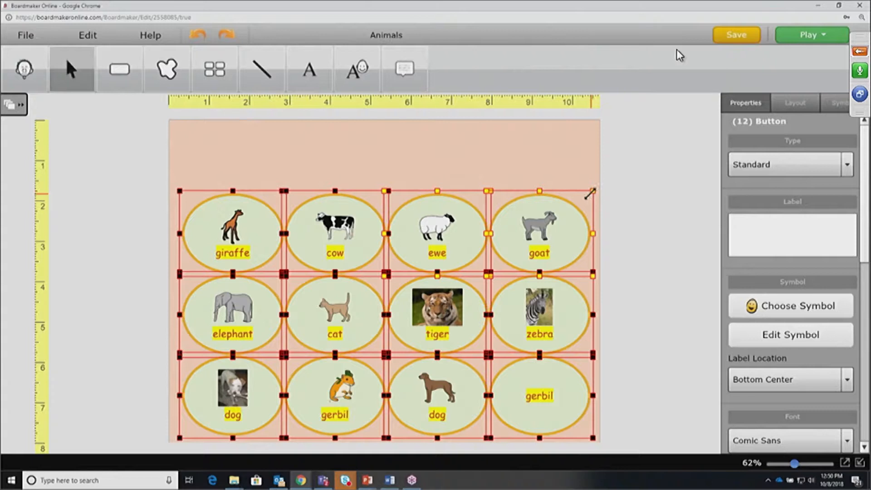
{"action": "left_click_drag", "start_coordinate": [589, 194], "coordinate": [498, 262]}
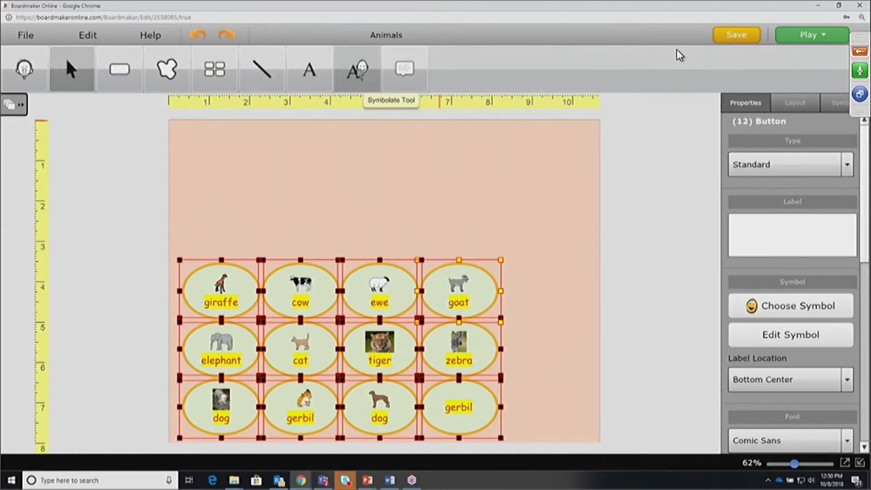
{"action": "left_click", "coordinate": [358, 71]}
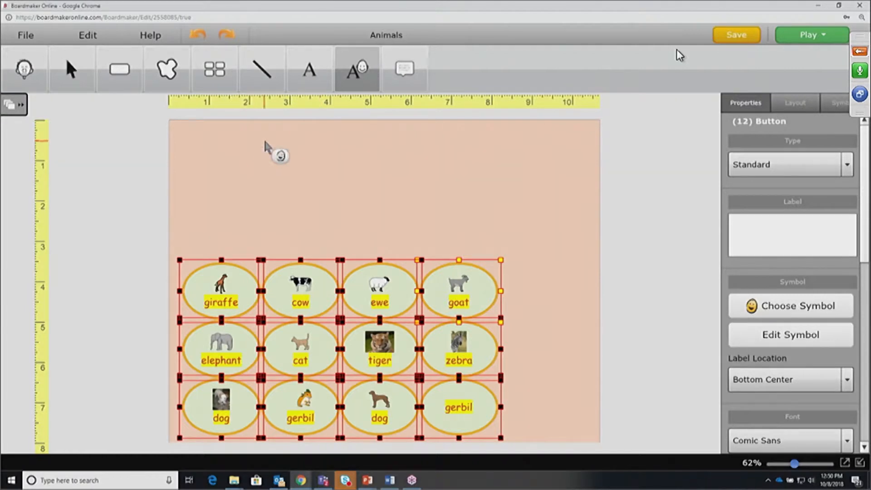
Draw a Symbolate box at the page top reading 'Mark the animals that live on the farm.'
{"action": "left_click", "coordinate": [375, 185]}
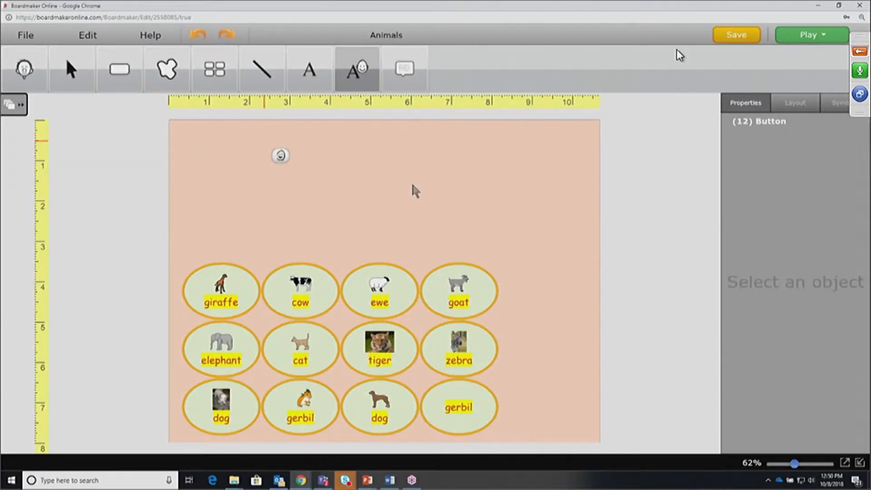
{"action": "left_click_drag", "start_coordinate": [261, 138], "coordinate": [518, 196]}
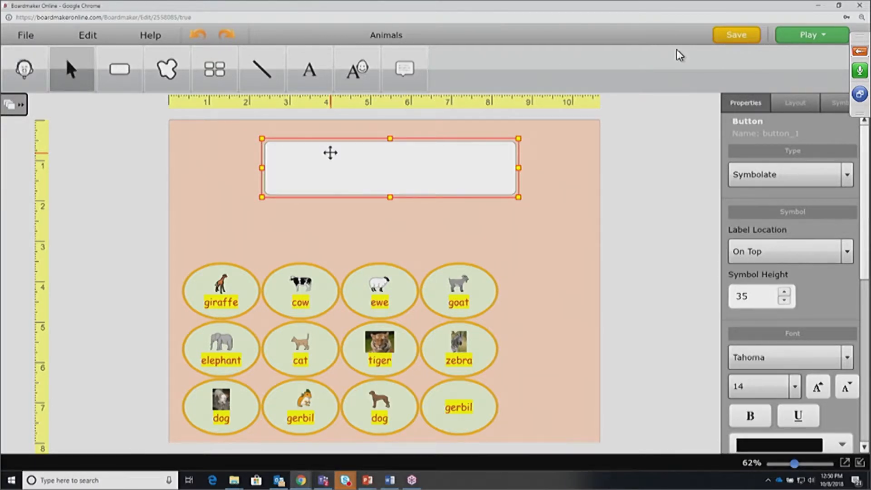
{"action": "type", "text": "Mark the animals that live"}
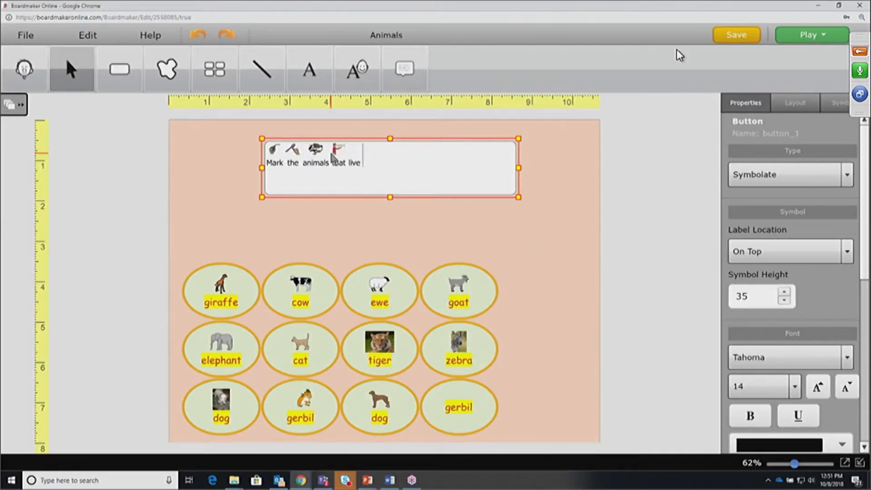
{"action": "type", "text": " on the farm."}
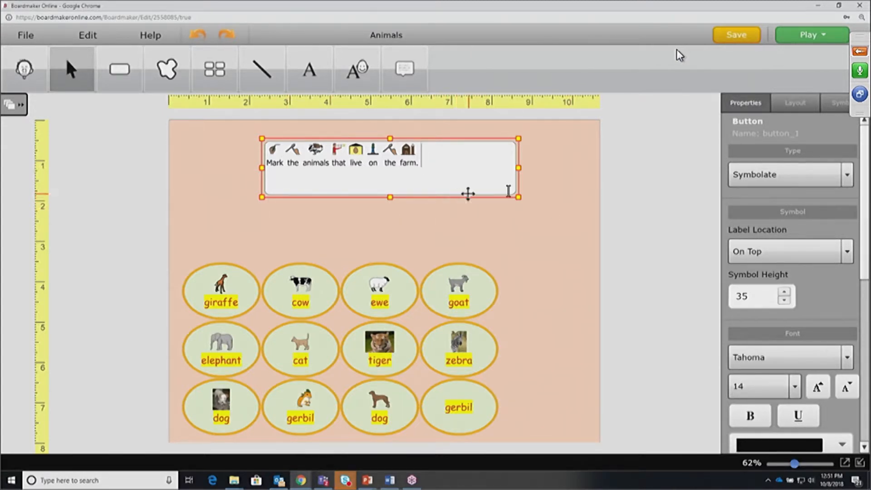
Give the farm sentence 20-point text and a symbol height of 57
{"action": "left_click", "coordinate": [792, 385]}
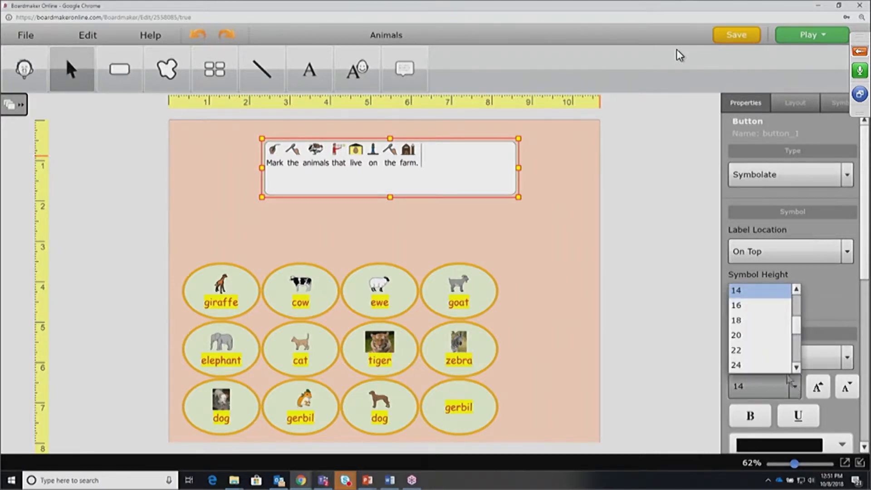
{"action": "left_click", "coordinate": [762, 336]}
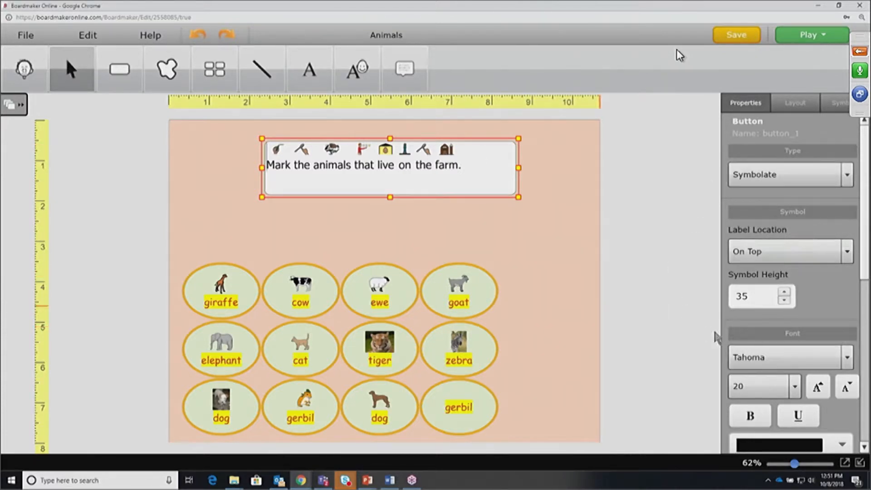
{"action": "left_click", "coordinate": [784, 292]}
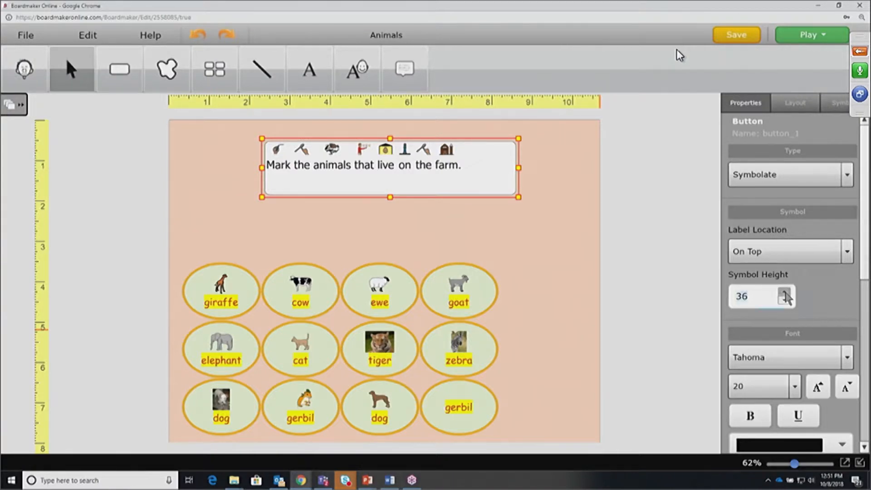
{"action": "left_click", "coordinate": [784, 292]}
{"action": "left_click_drag", "start_coordinate": [748, 296], "coordinate": [731, 297]}
{"action": "type", "text": "57"}
{"action": "left_click", "coordinate": [497, 183]}
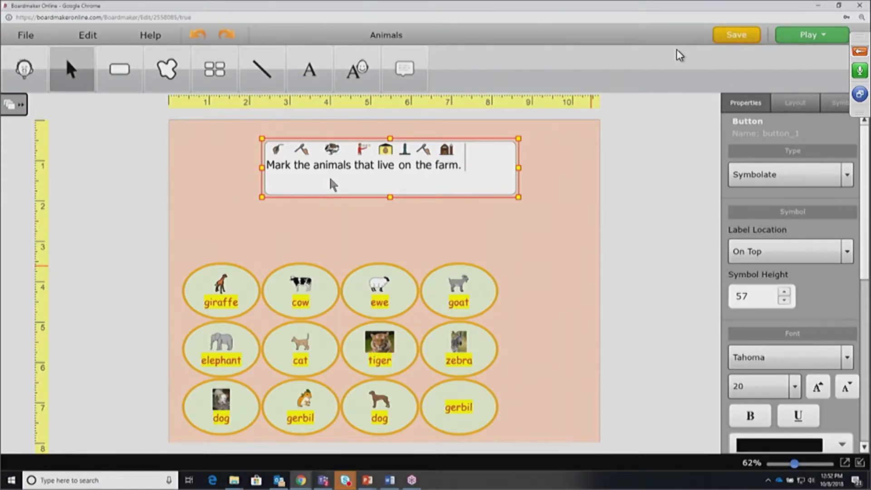
{"action": "left_click", "coordinate": [591, 266]}
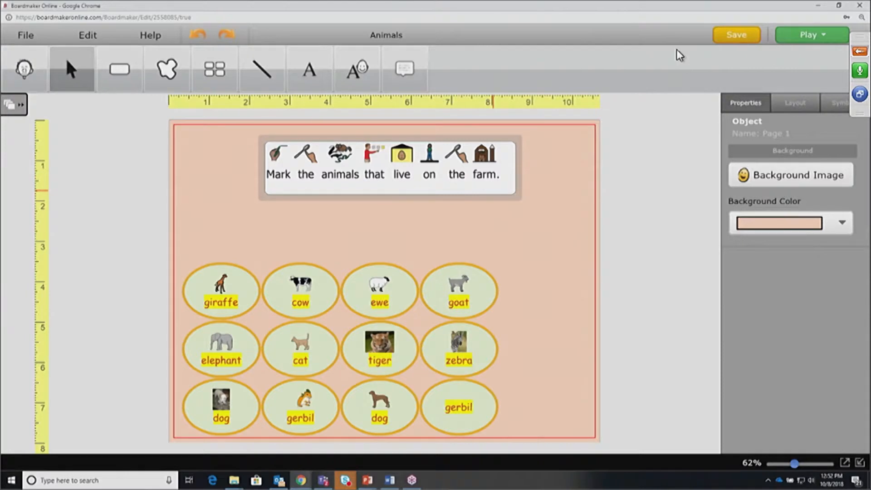
{"action": "left_click", "coordinate": [382, 181]}
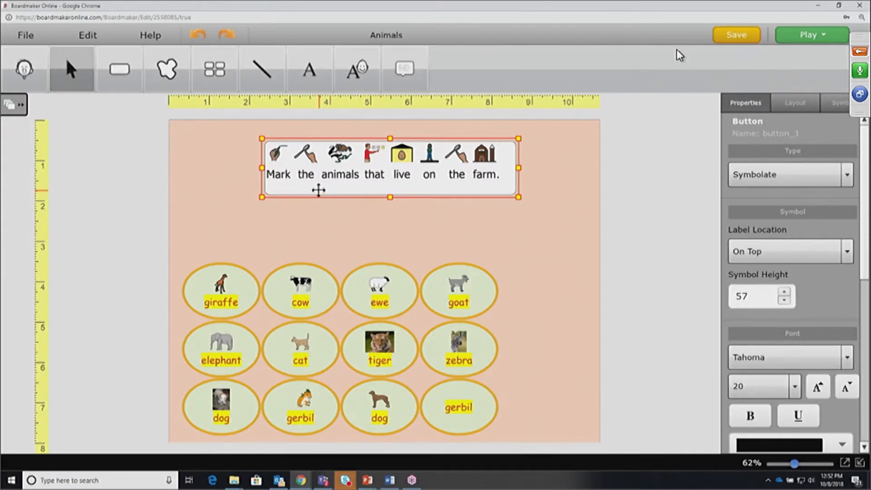
Replace the symbol over 'animals' with the cow, sheep and pig farm animals symbol
{"action": "left_click", "coordinate": [344, 173]}
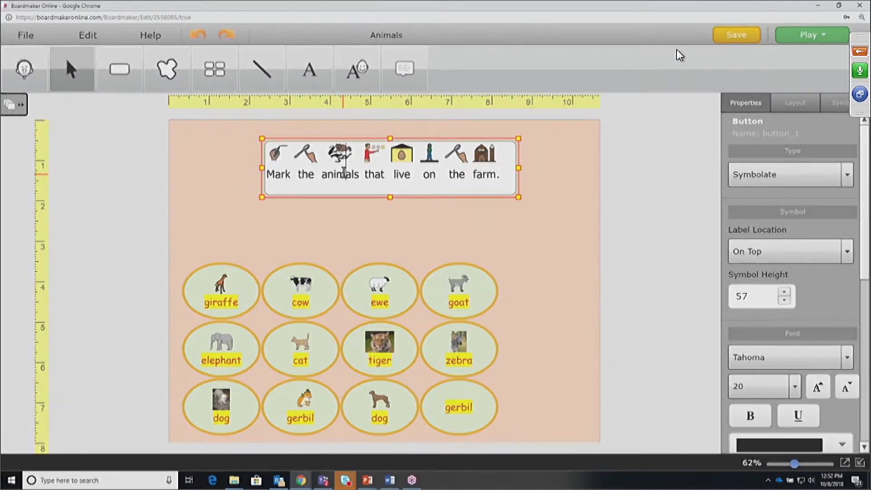
{"action": "double_click", "coordinate": [344, 174]}
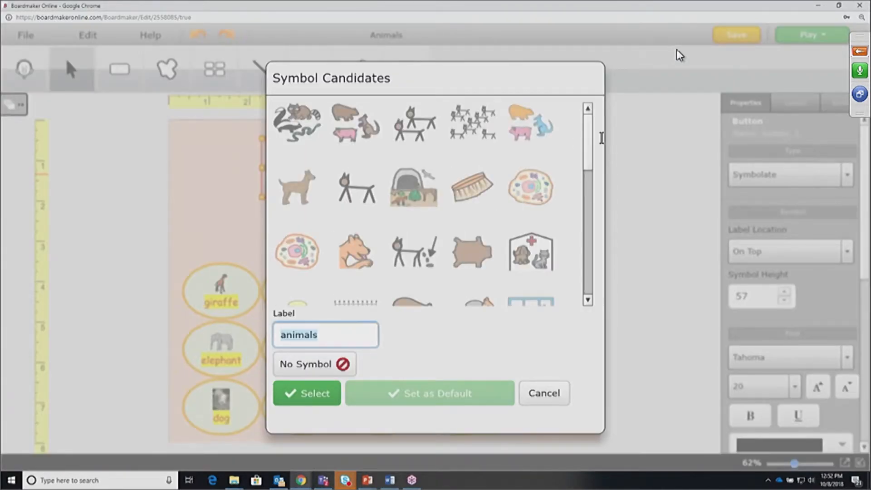
{"action": "left_click_drag", "start_coordinate": [589, 150], "coordinate": [588, 279]}
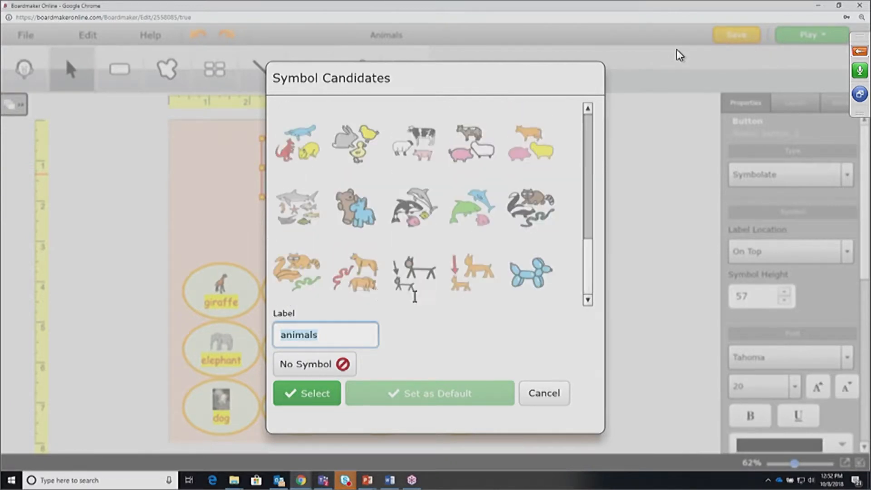
{"action": "left_click", "coordinate": [427, 144]}
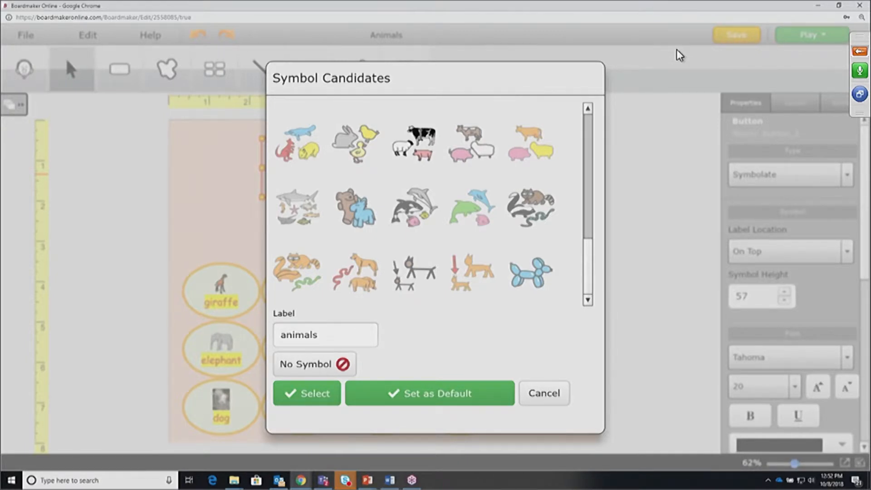
{"action": "double_click", "coordinate": [421, 135]}
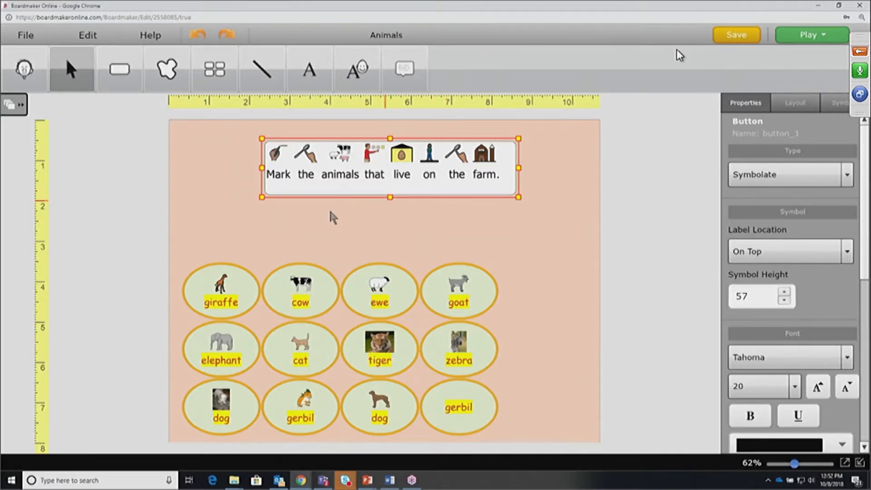
Remove the symbols above both 'the' words, 'that' and 'on'
{"action": "left_click", "coordinate": [453, 175]}
{"action": "left_click", "coordinate": [453, 174]}
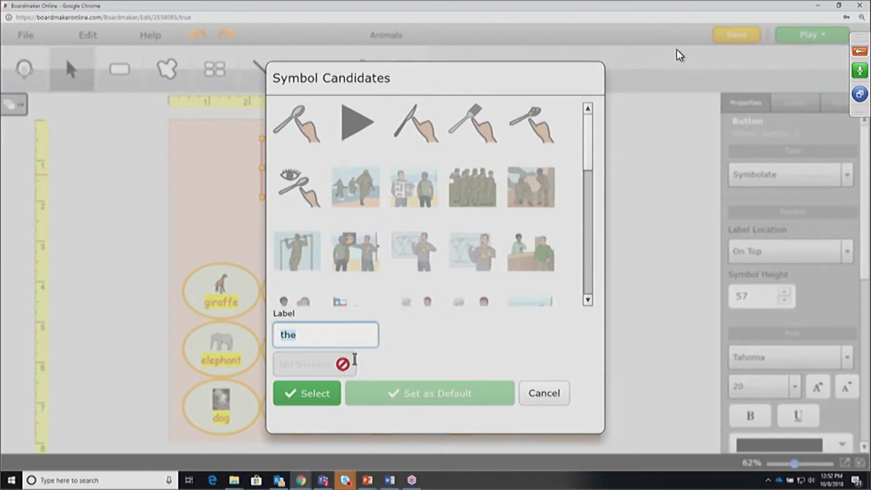
{"action": "left_click", "coordinate": [316, 365]}
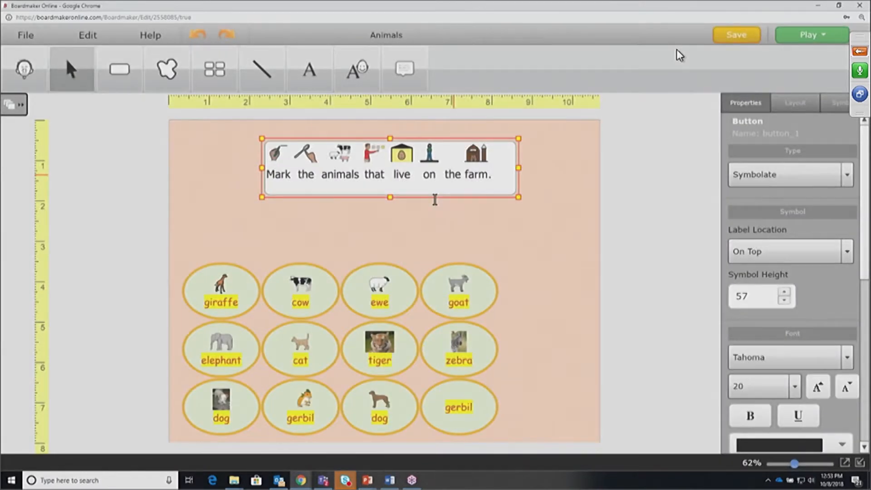
{"action": "left_click", "coordinate": [308, 172]}
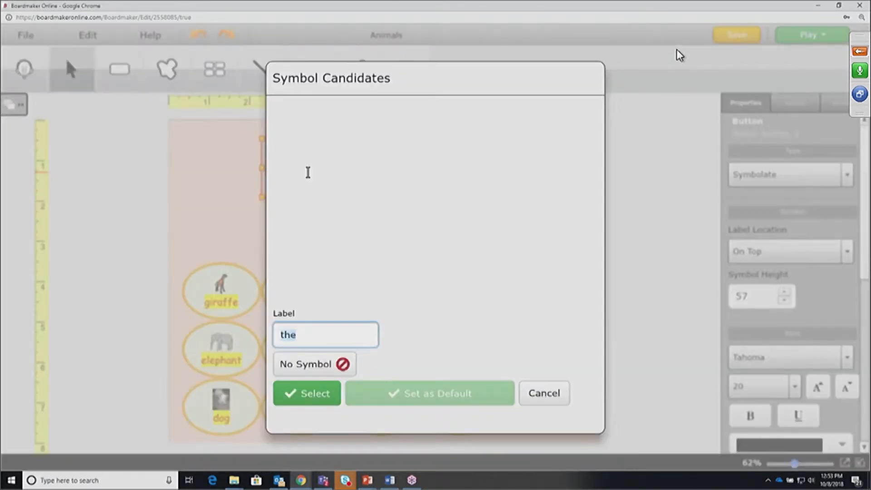
{"action": "left_click", "coordinate": [313, 362]}
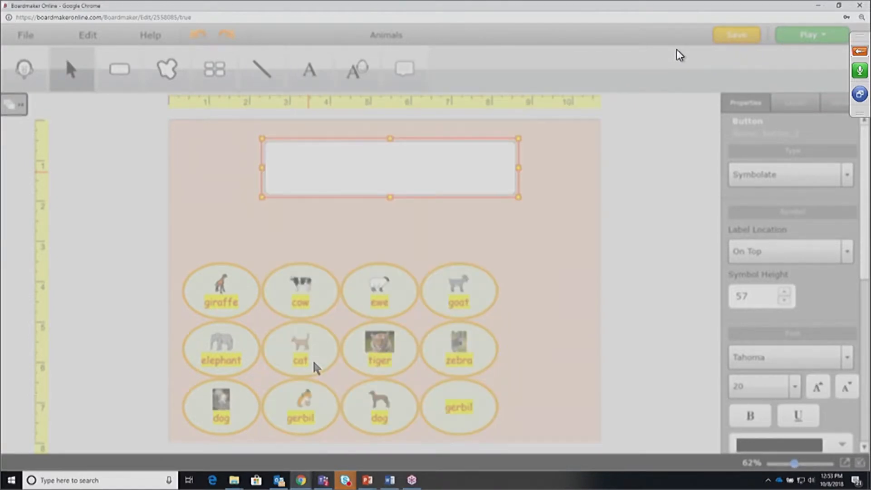
{"action": "left_click", "coordinate": [367, 174]}
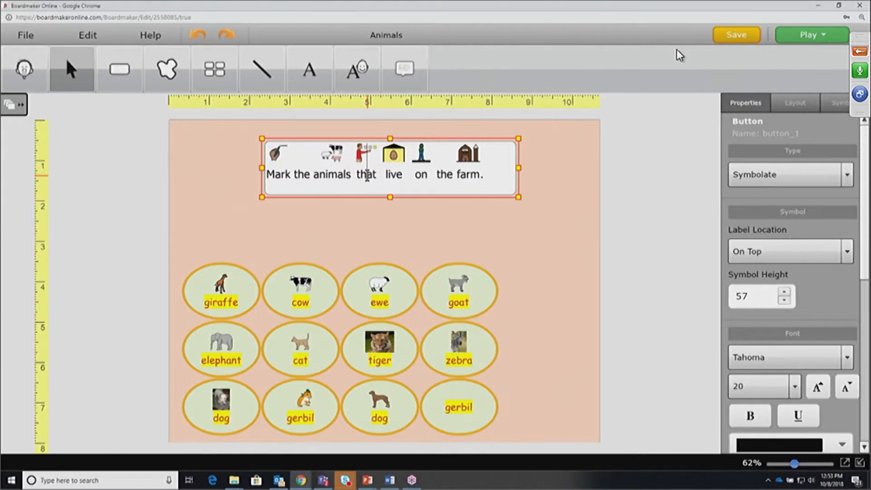
{"action": "left_click", "coordinate": [367, 174]}
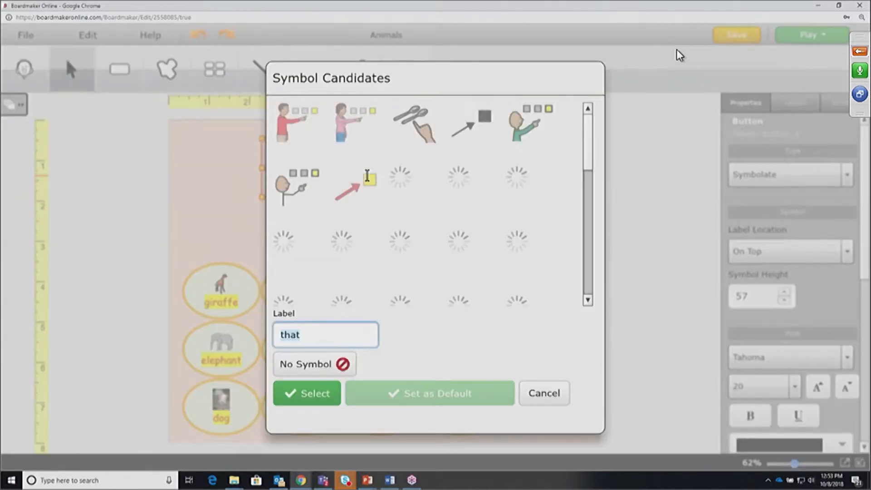
{"action": "left_click", "coordinate": [322, 371]}
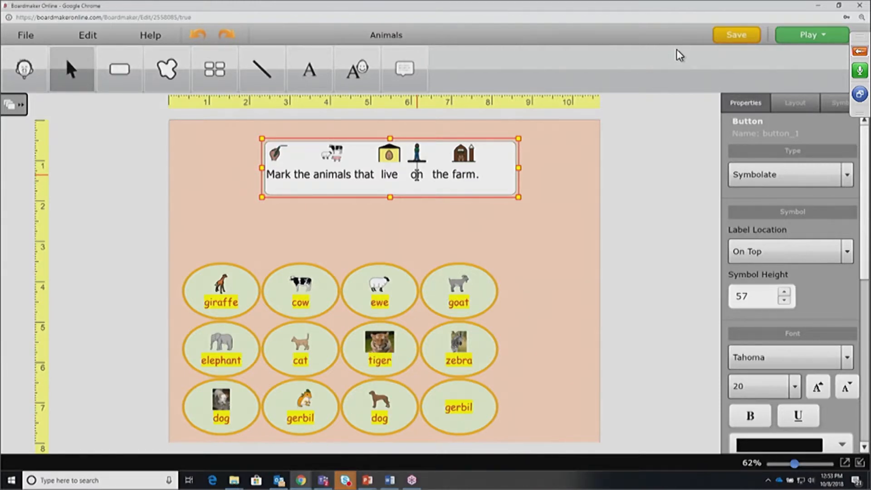
{"action": "double_click", "coordinate": [416, 174]}
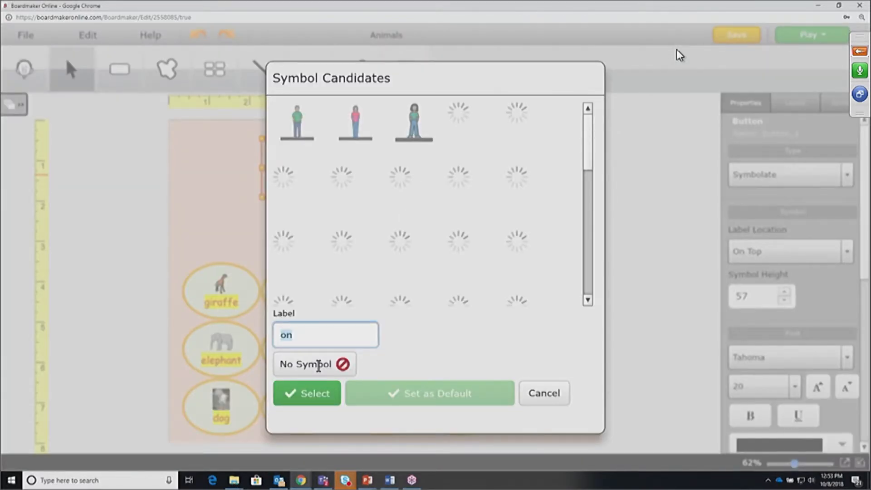
{"action": "left_click", "coordinate": [319, 365]}
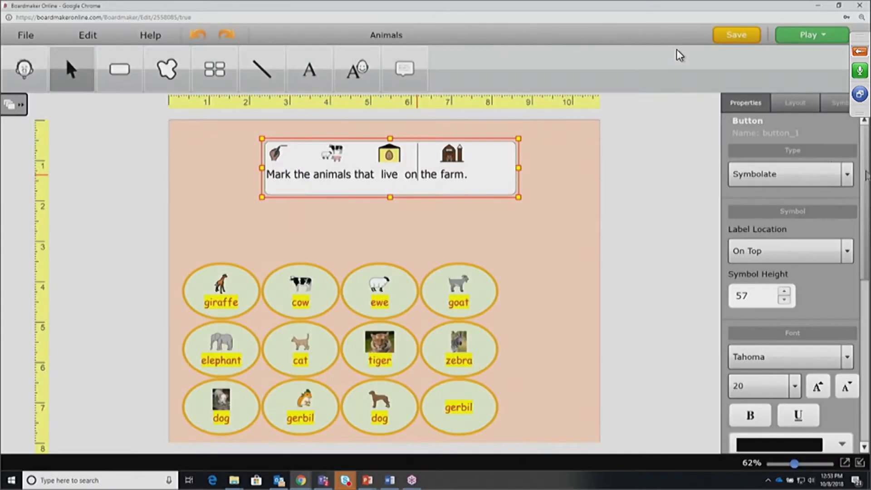
{"action": "scroll", "coordinate": [847, 295], "scroll_direction": "down", "scroll_amount": 3}
Set the heading box font to Comic Sans with a light blue fill
{"action": "left_click", "coordinate": [847, 256]}
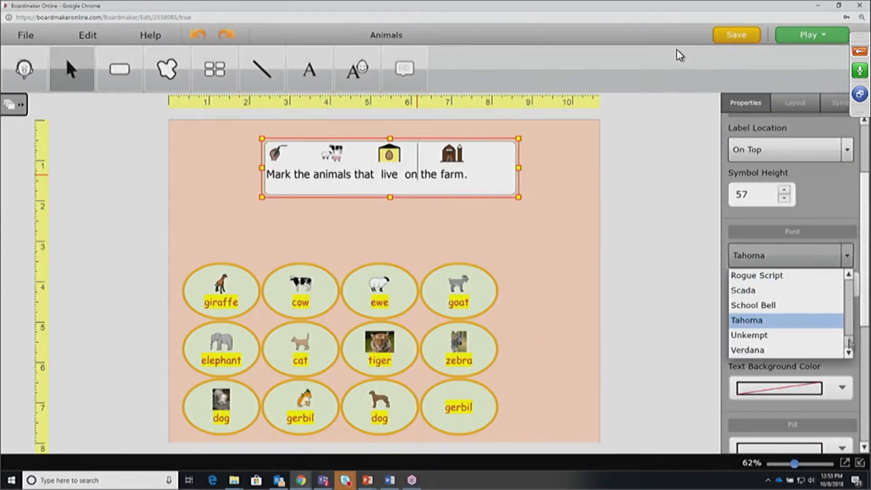
{"action": "scroll", "coordinate": [832, 295], "scroll_direction": "up", "scroll_amount": 10}
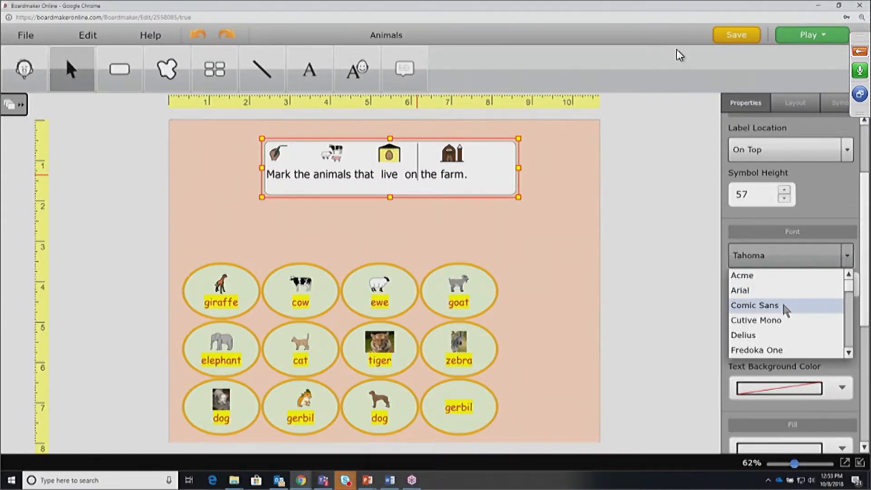
{"action": "left_click", "coordinate": [784, 305]}
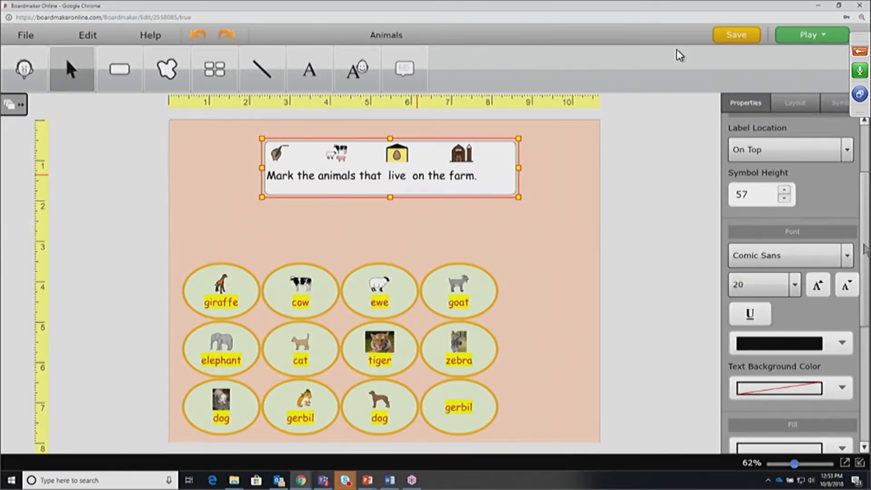
{"action": "scroll", "coordinate": [858, 292], "scroll_direction": "down", "scroll_amount": 1}
{"action": "scroll", "coordinate": [858, 293], "scroll_direction": "down", "scroll_amount": 4}
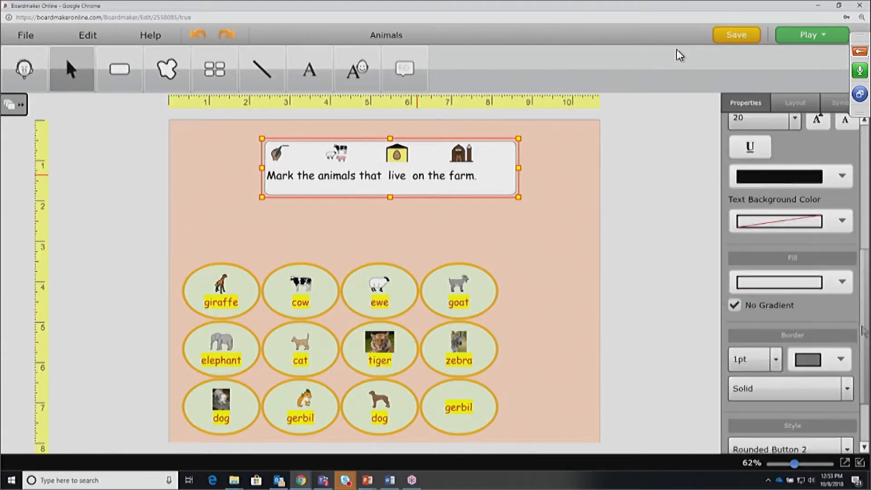
{"action": "left_click", "coordinate": [779, 244]}
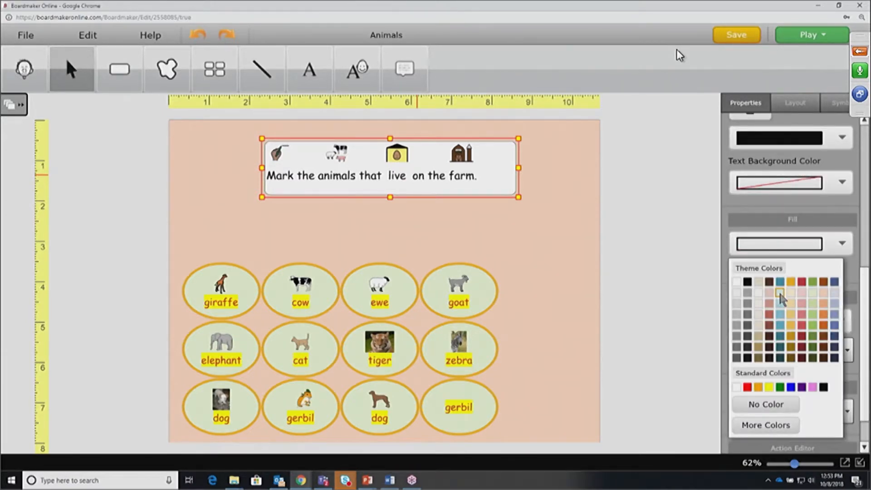
{"action": "left_click", "coordinate": [778, 290]}
Give the heading box a 6pt border and rectangle style, and narrow it slightly
{"action": "left_click", "coordinate": [775, 321]}
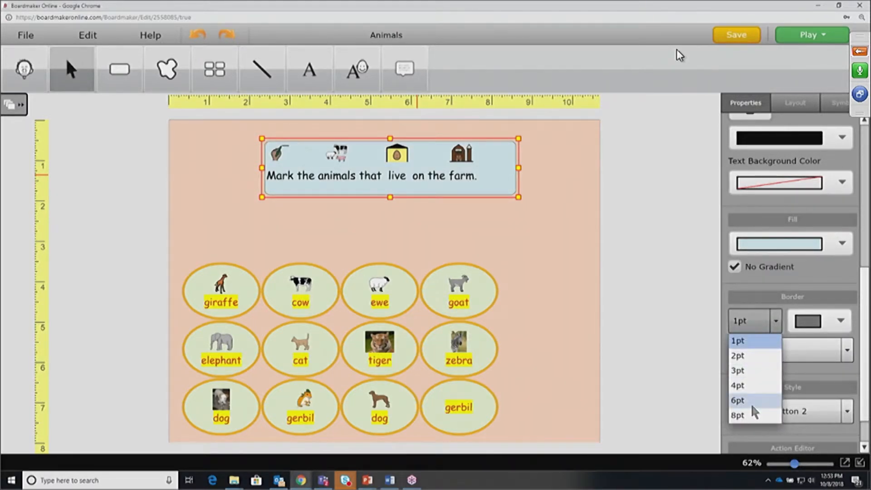
{"action": "left_click", "coordinate": [751, 405]}
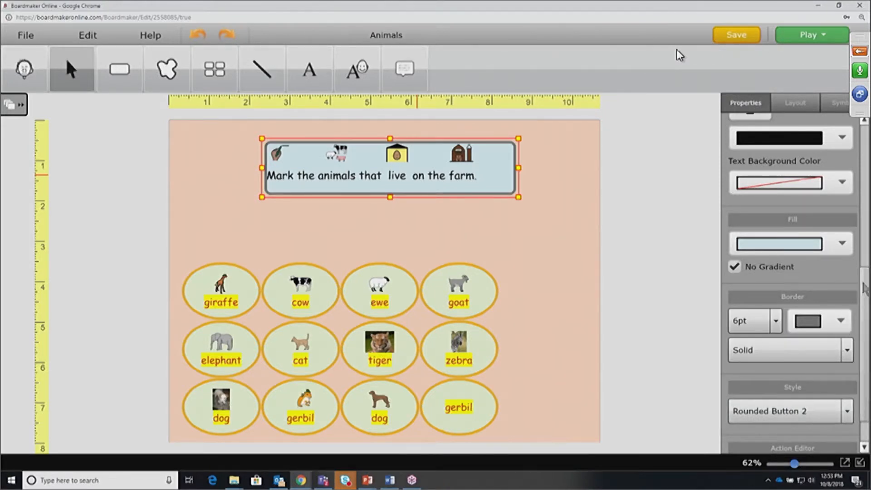
{"action": "scroll", "coordinate": [863, 289], "scroll_direction": "down", "scroll_amount": 1}
{"action": "left_click", "coordinate": [847, 369]}
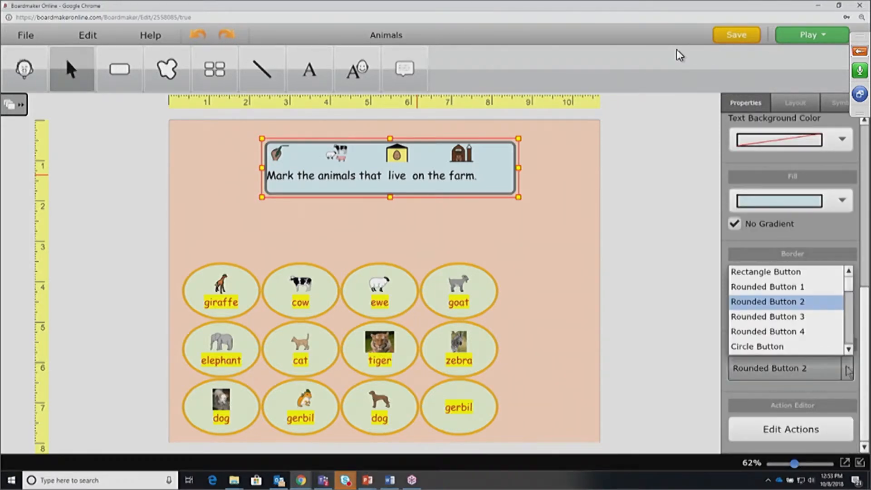
{"action": "scroll", "coordinate": [789, 318], "scroll_direction": "down", "scroll_amount": 1}
{"action": "scroll", "coordinate": [798, 290], "scroll_direction": "up", "scroll_amount": 2}
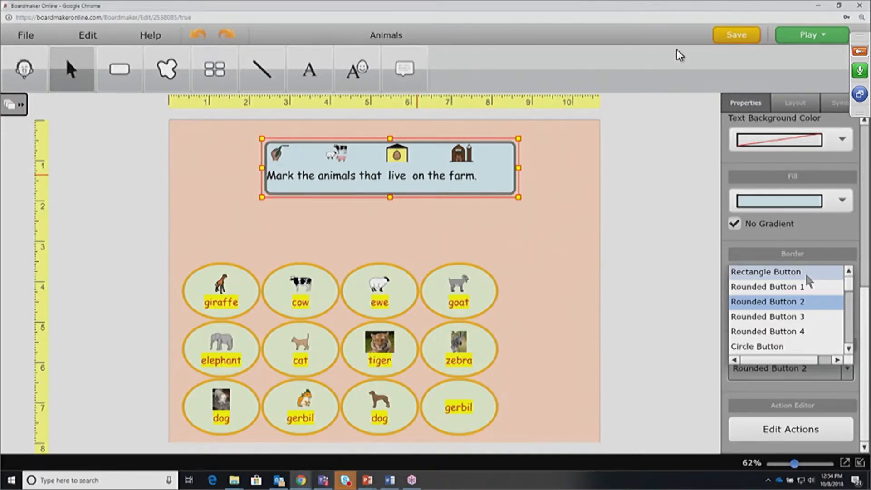
{"action": "left_click", "coordinate": [804, 273]}
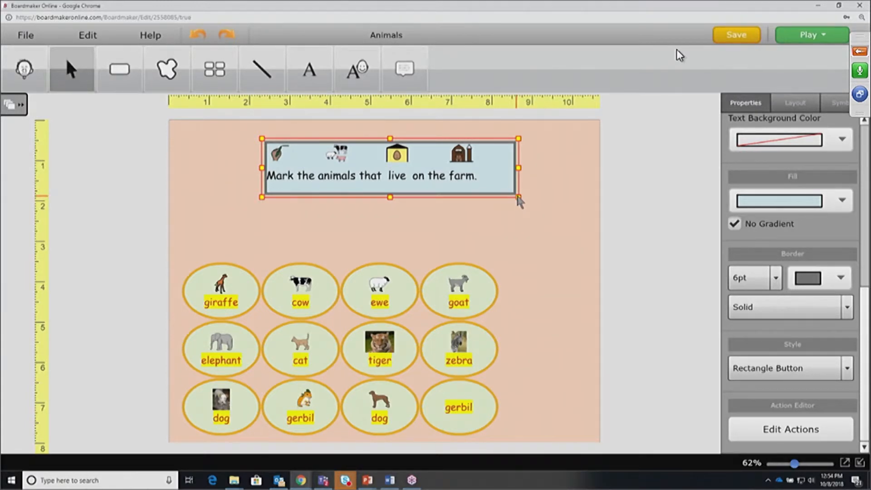
{"action": "left_click_drag", "start_coordinate": [518, 197], "coordinate": [507, 197]}
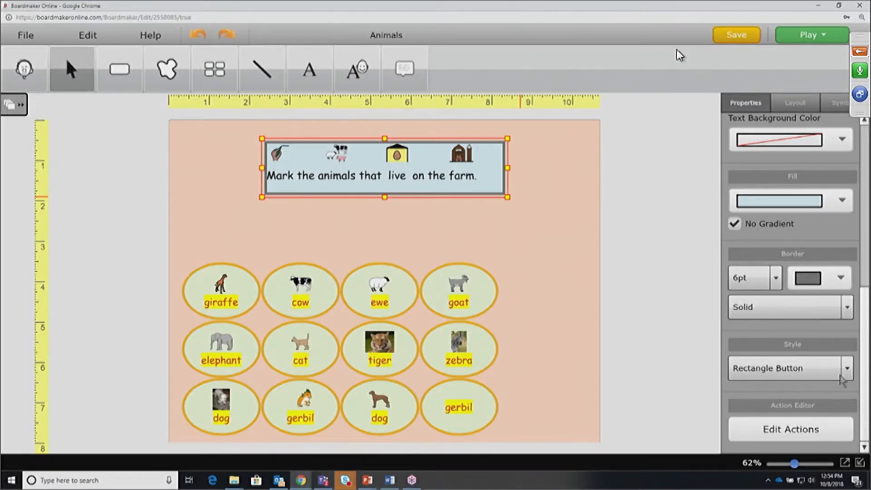
Resize all twelve animal buttons into larger circles below the farm sentence
{"action": "left_click", "coordinate": [555, 238]}
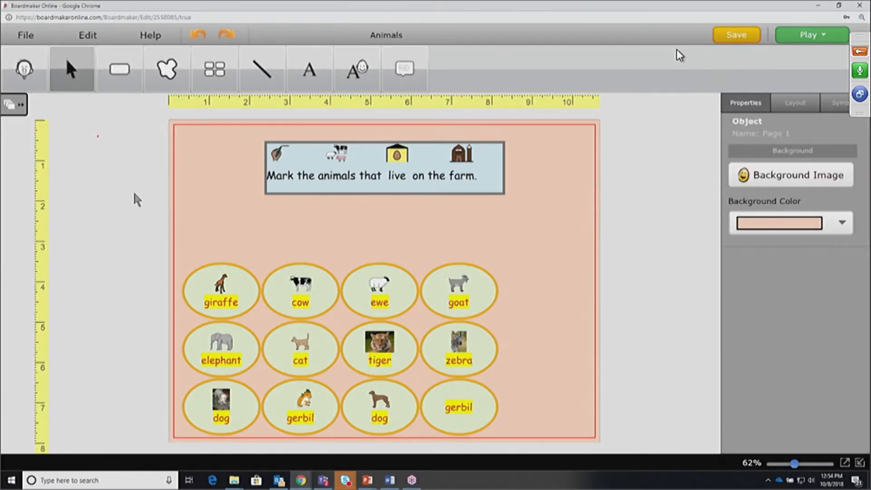
{"action": "left_click_drag", "start_coordinate": [213, 285], "coordinate": [467, 402]}
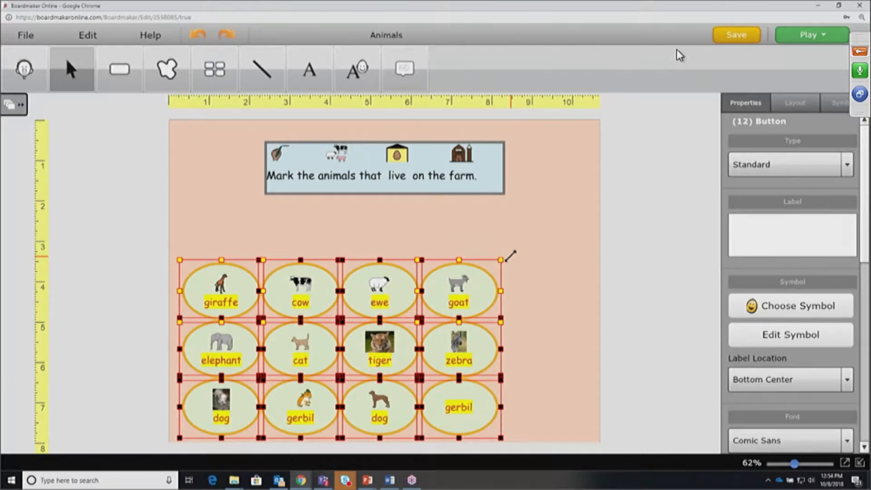
{"action": "left_click_drag", "start_coordinate": [509, 254], "coordinate": [472, 244]}
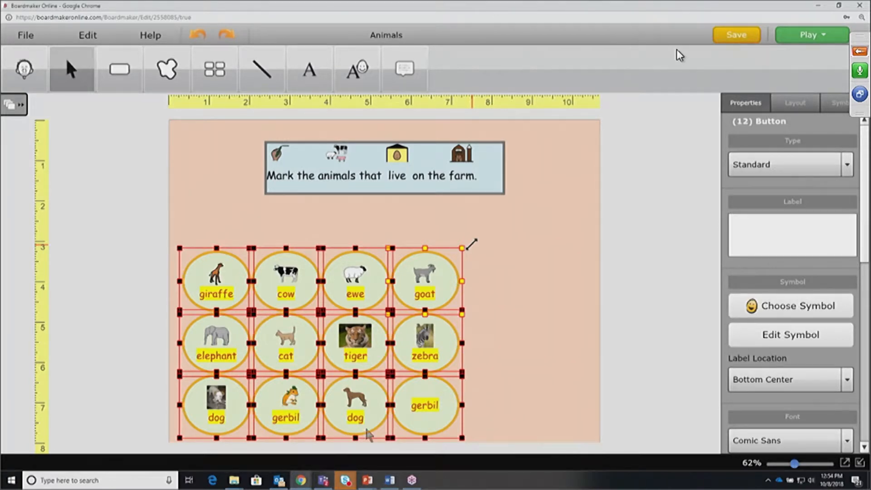
{"action": "left_click_drag", "start_coordinate": [471, 244], "coordinate": [472, 244]}
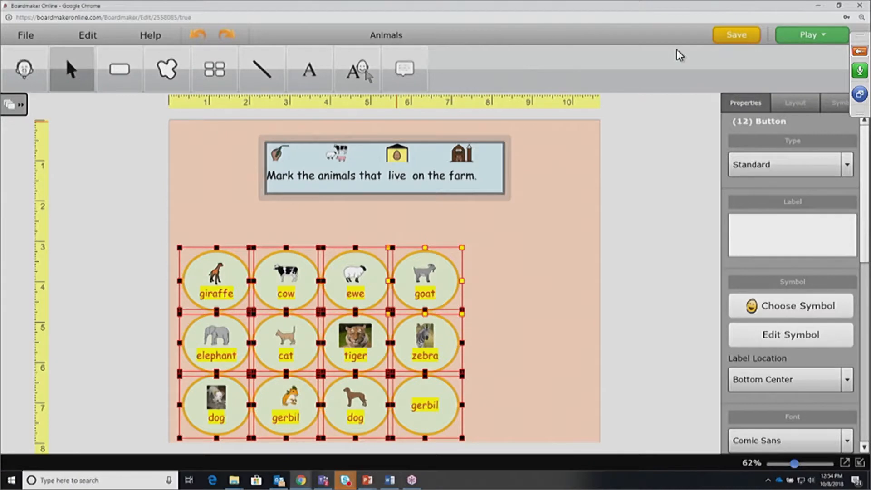
{"action": "left_click", "coordinate": [514, 312]}
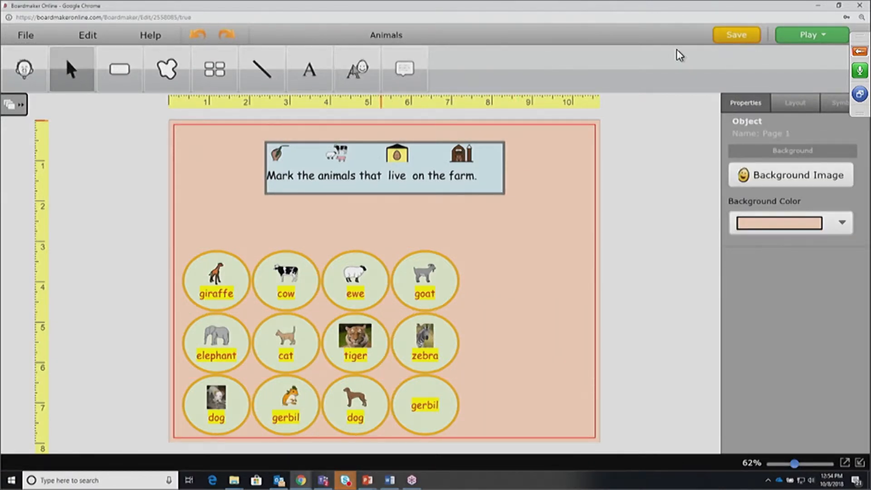
Draw a Symbolate box above the grid reading 'type for words and symbols'
{"action": "left_click", "coordinate": [356, 66]}
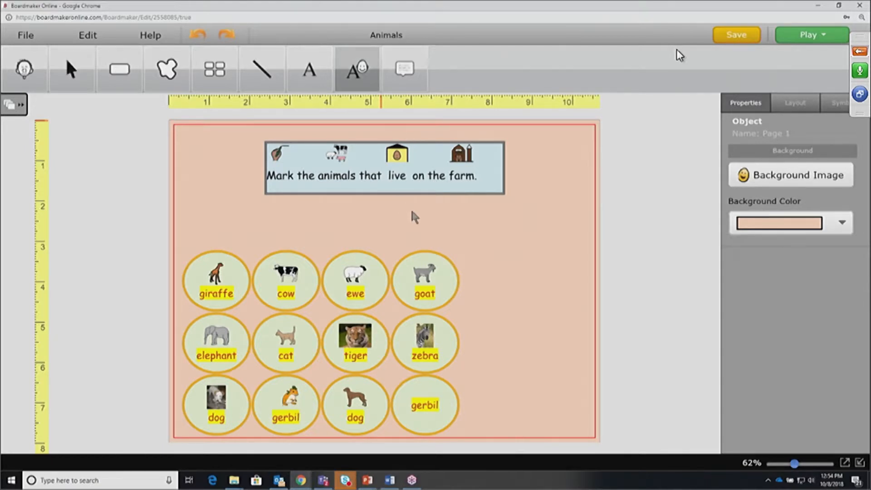
{"action": "left_click", "coordinate": [573, 252]}
{"action": "left_click_drag", "start_coordinate": [570, 247], "coordinate": [409, 208]}
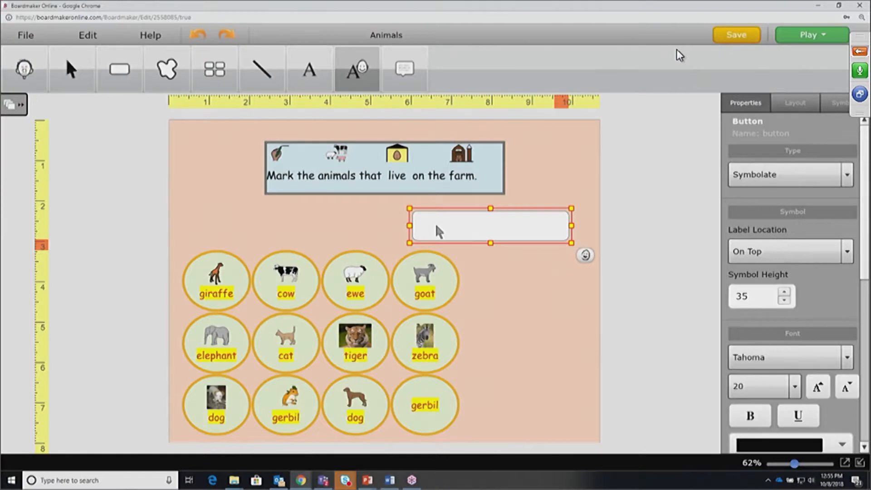
{"action": "left_click", "coordinate": [447, 222]}
{"action": "type", "text": "type ty"}
{"action": "key", "text": "BackSpace"}
{"action": "key", "text": "BackSpace"}
{"action": "key", "text": "BackSpace"}
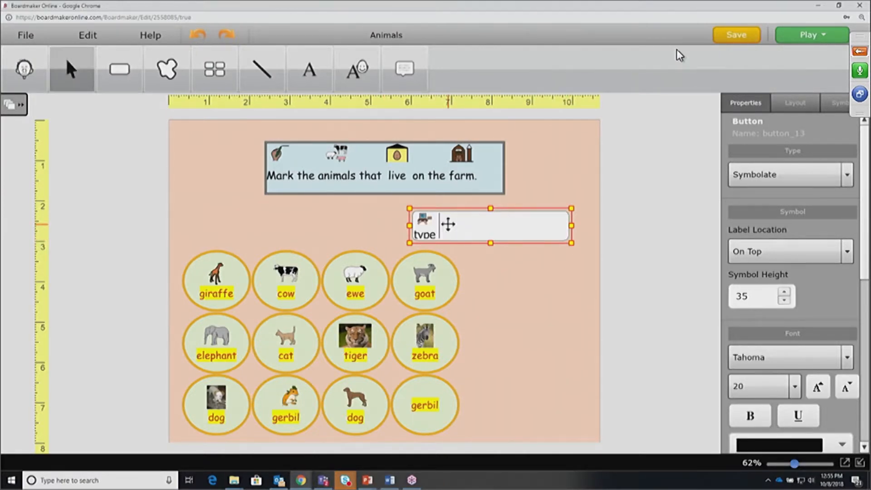
{"action": "type", "text": "for wor"}
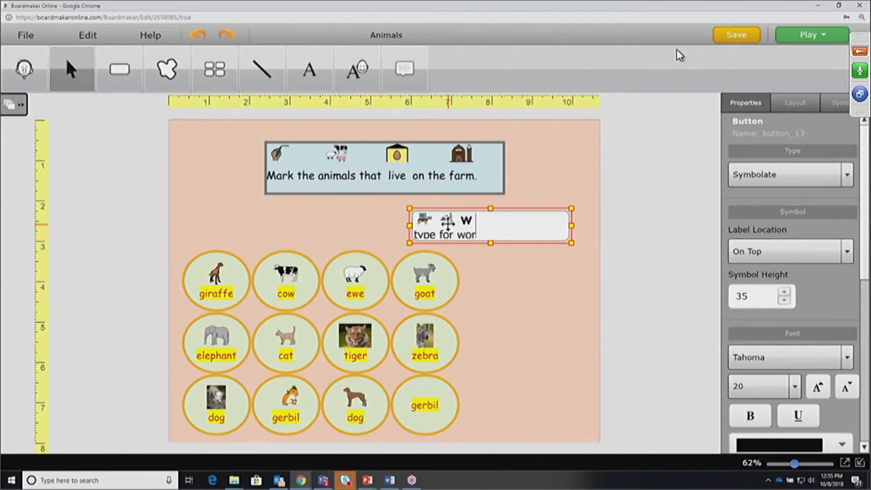
{"action": "type", "text": "ds and symbols"}
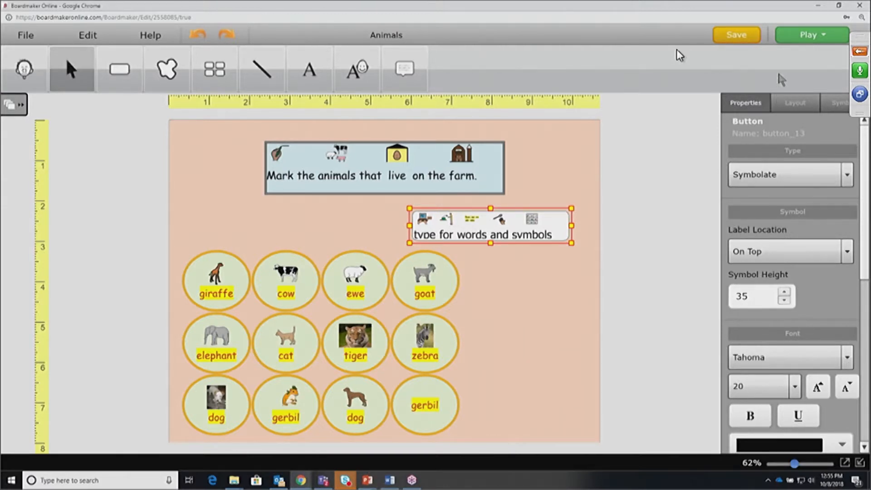
Clear the selection and show the Pages panel with the Page 1 thumbnail
{"action": "left_click", "coordinate": [543, 187]}
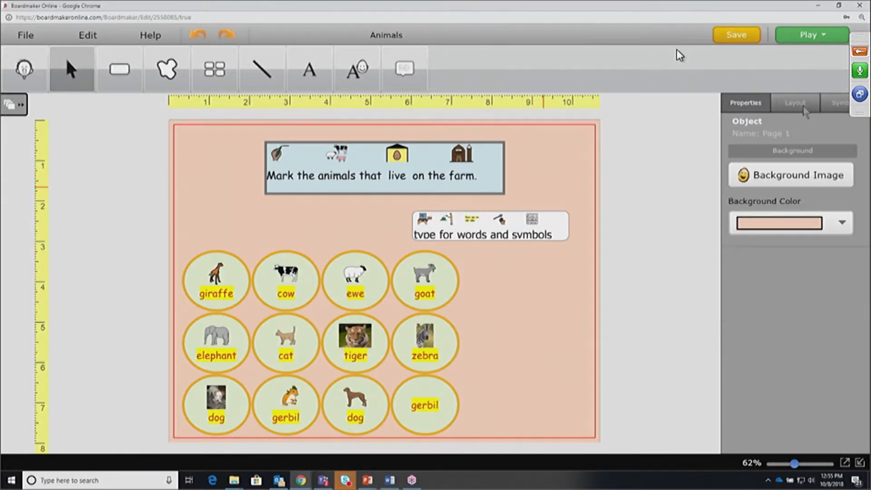
{"action": "left_click", "coordinate": [131, 187]}
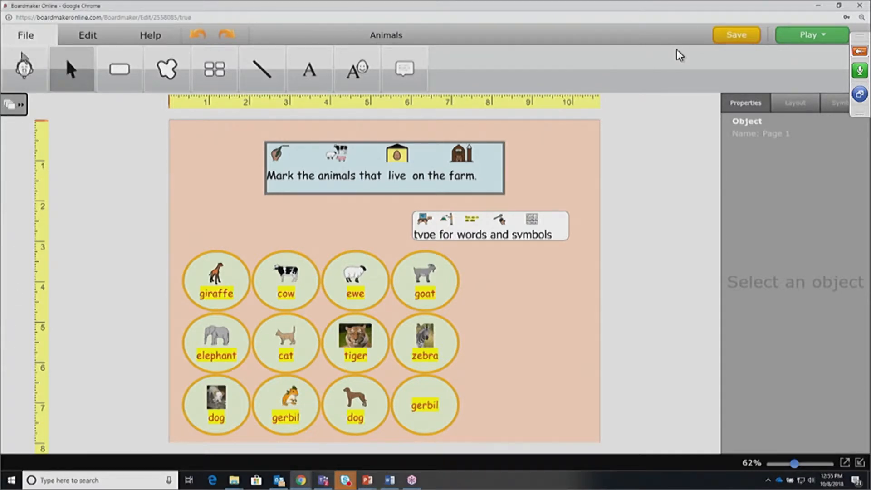
{"action": "left_click", "coordinate": [17, 113]}
{"action": "left_click", "coordinate": [17, 114]}
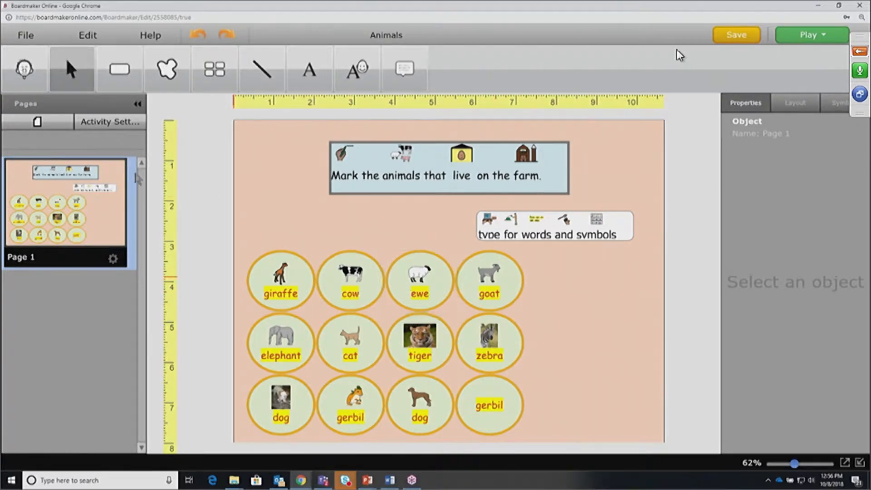
Readjust the size of the twelve-button animal grid, then deselect the Symbolate text box
{"action": "left_click_drag", "start_coordinate": [275, 282], "coordinate": [502, 289]}
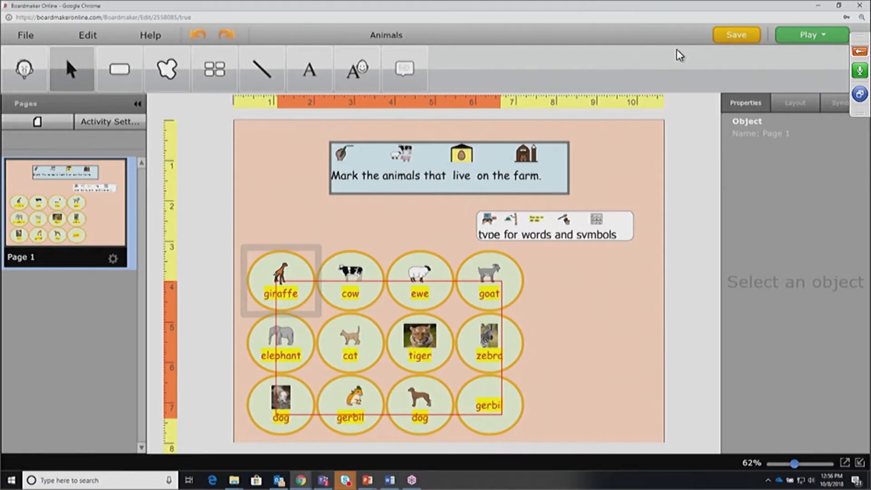
{"action": "left_click_drag", "start_coordinate": [501, 414], "coordinate": [501, 419]}
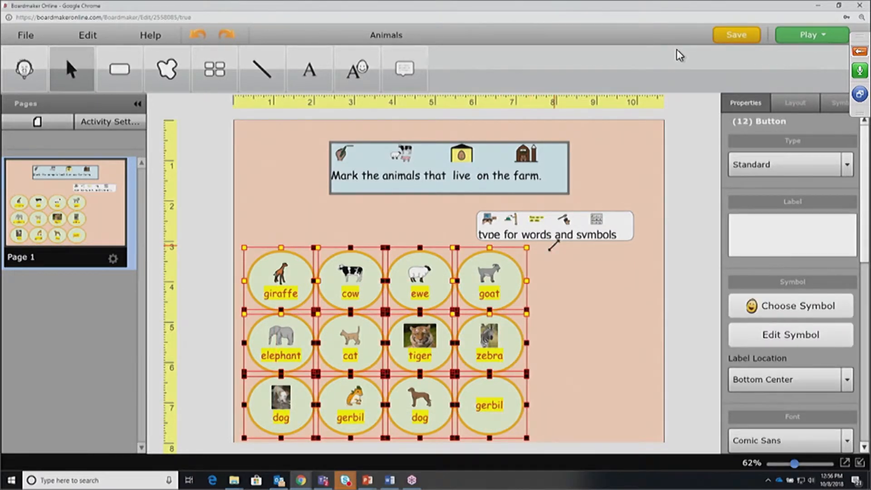
{"action": "left_click_drag", "start_coordinate": [554, 245], "coordinate": [512, 229]}
{"action": "left_click_drag", "start_coordinate": [595, 223], "coordinate": [624, 226]}
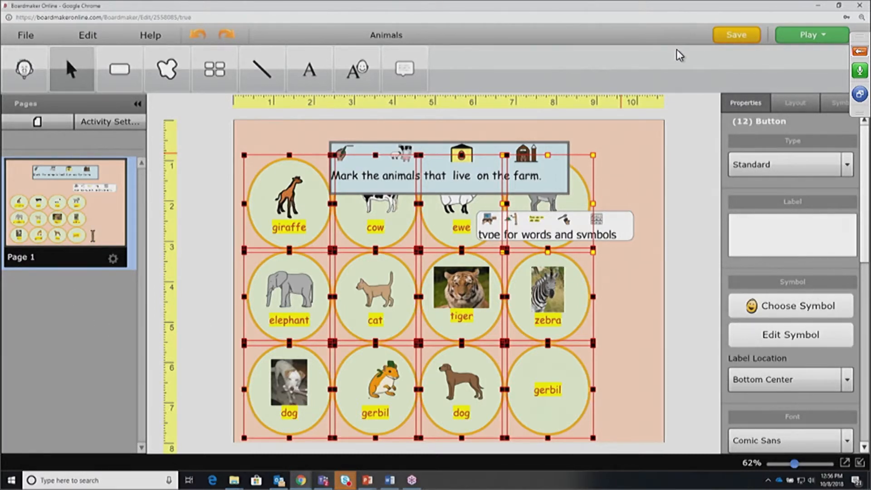
{"action": "left_click_drag", "start_coordinate": [592, 155], "coordinate": [564, 222]}
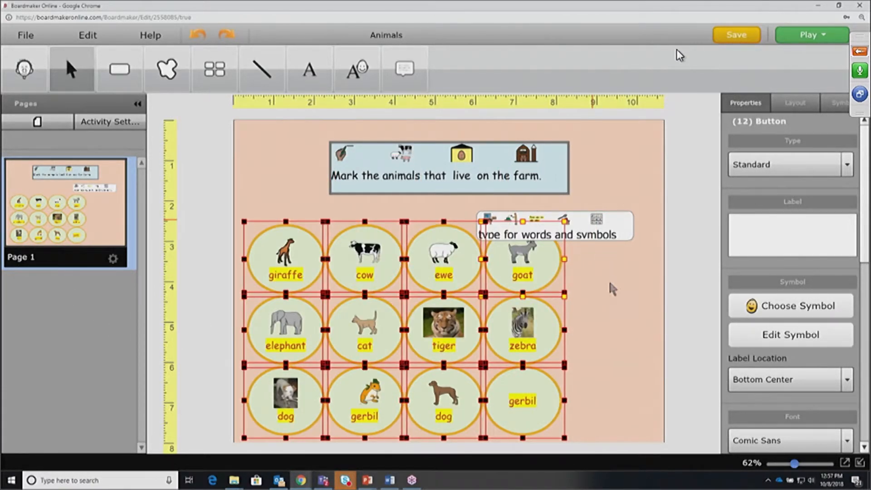
{"action": "left_click", "coordinate": [607, 215]}
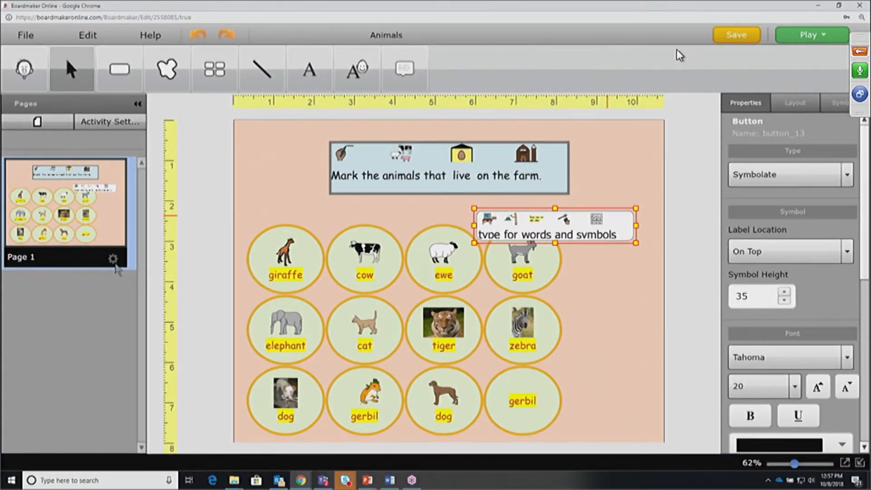
{"action": "left_click", "coordinate": [654, 166]}
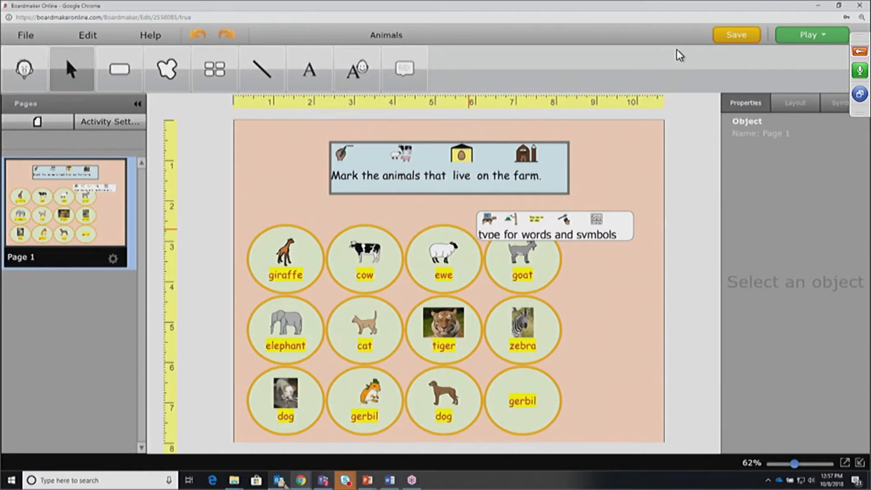
{"action": "mouse_move", "coordinate": [284, 484]}
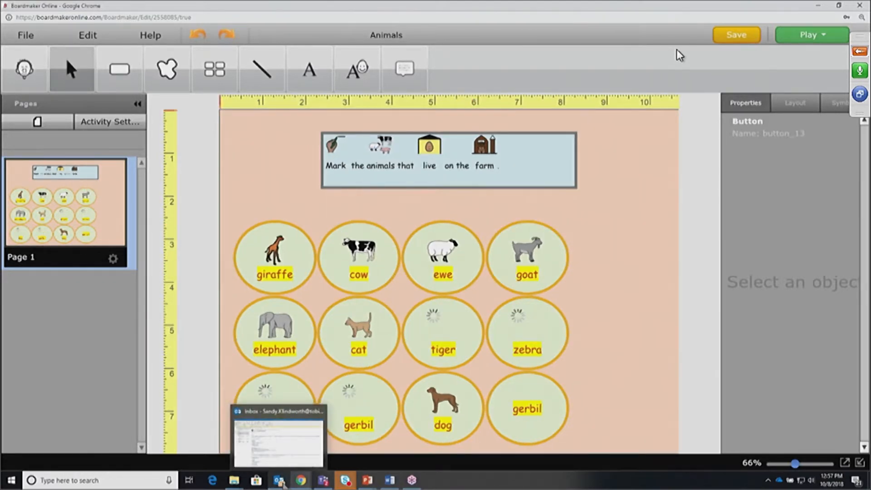
Close Outlook from its taskbar preview to return to Boardmaker Online
{"action": "mouse_move", "coordinate": [319, 413]}
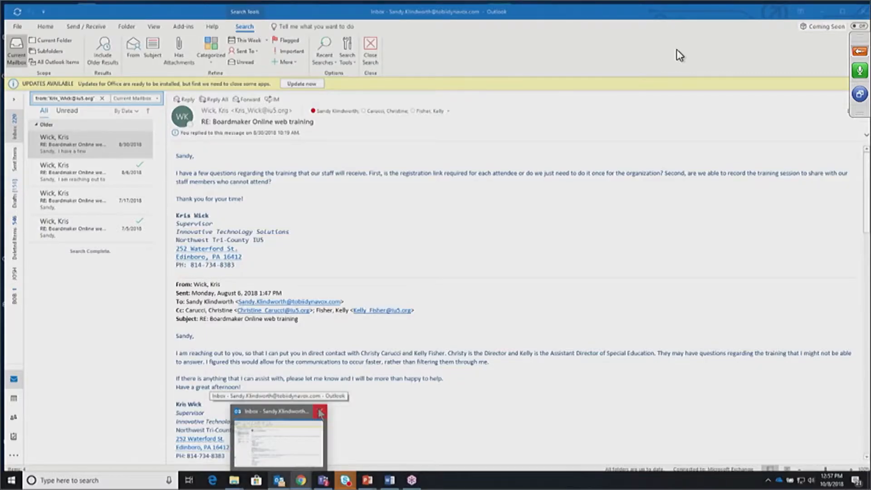
{"action": "left_click", "coordinate": [320, 412]}
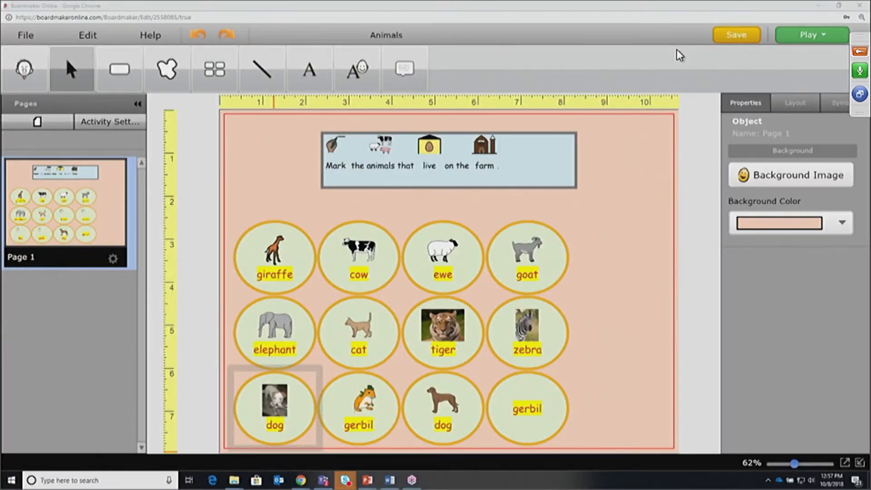
Copy Page 1 and paste it as a duplicate Page 2
{"action": "left_click", "coordinate": [113, 258]}
{"action": "left_click", "coordinate": [121, 316]}
{"action": "left_click", "coordinate": [113, 258]}
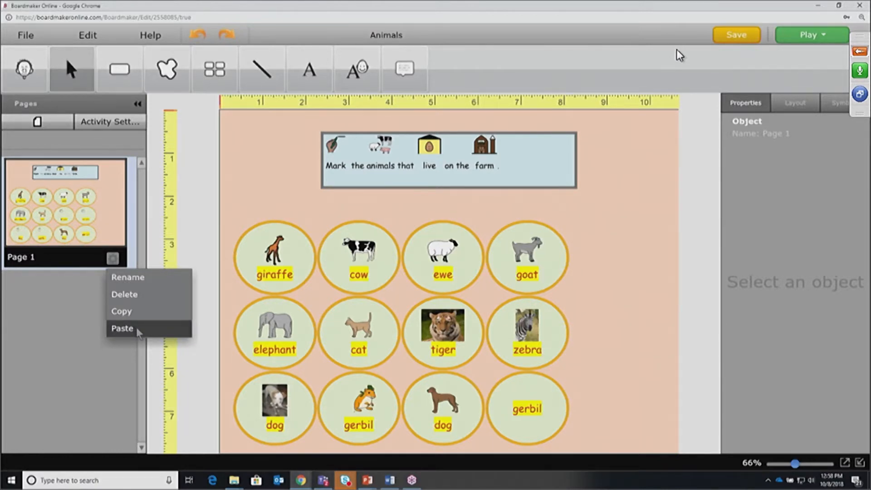
{"action": "left_click", "coordinate": [141, 327]}
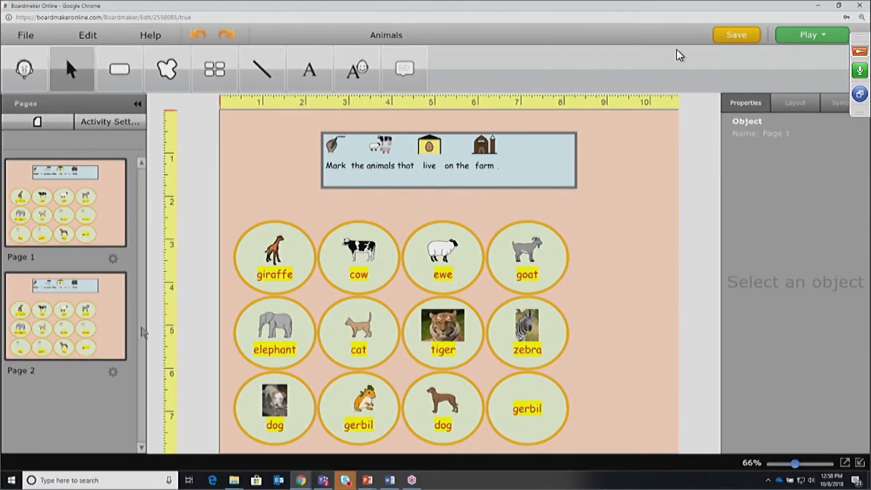
Copy Page 2 and paste it again to create Page 3
{"action": "left_click", "coordinate": [113, 372]}
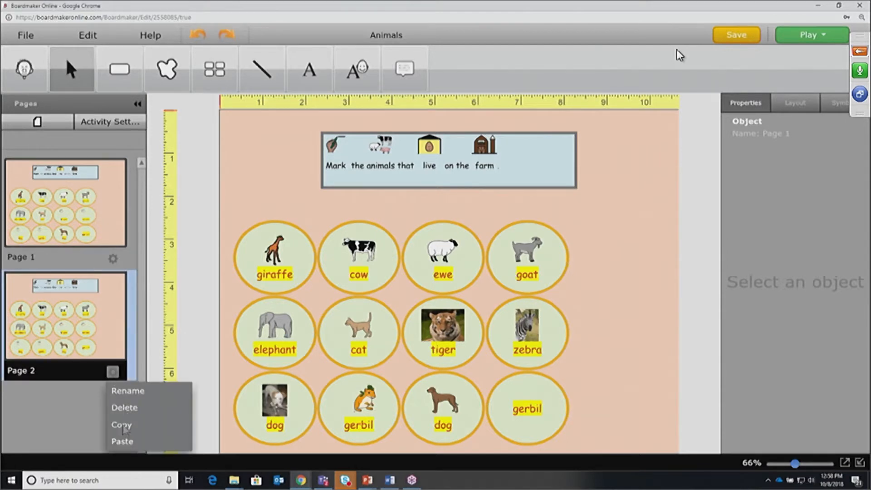
{"action": "left_click", "coordinate": [124, 429]}
{"action": "left_click", "coordinate": [113, 372]}
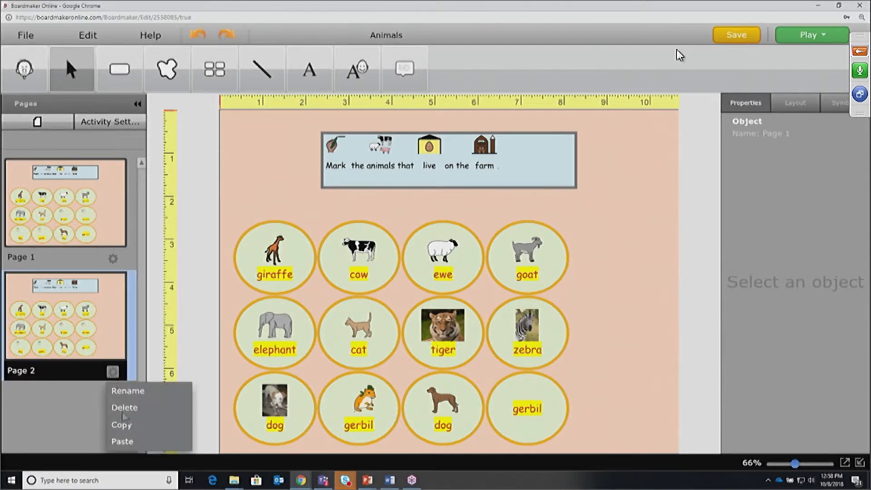
{"action": "left_click", "coordinate": [127, 441]}
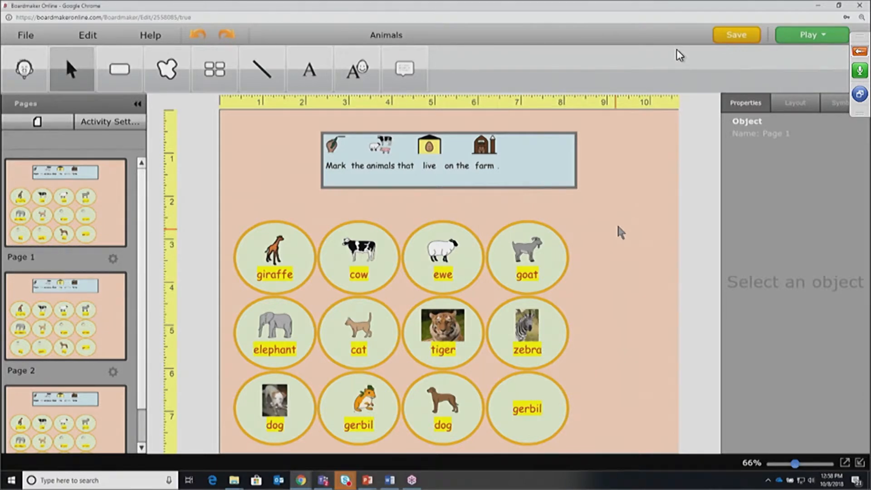
Set the farm sentence strip's font size to 20, then select all buttons on Page 2
{"action": "left_click", "coordinate": [566, 190]}
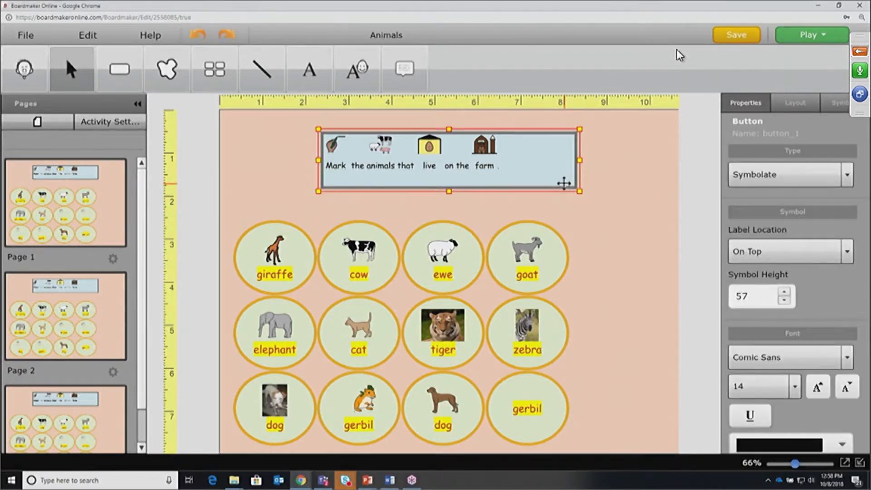
{"action": "scroll", "coordinate": [865, 296], "scroll_direction": "down", "scroll_amount": 2}
{"action": "scroll", "coordinate": [865, 296], "scroll_direction": "down", "scroll_amount": 1}
{"action": "left_click", "coordinate": [795, 301]}
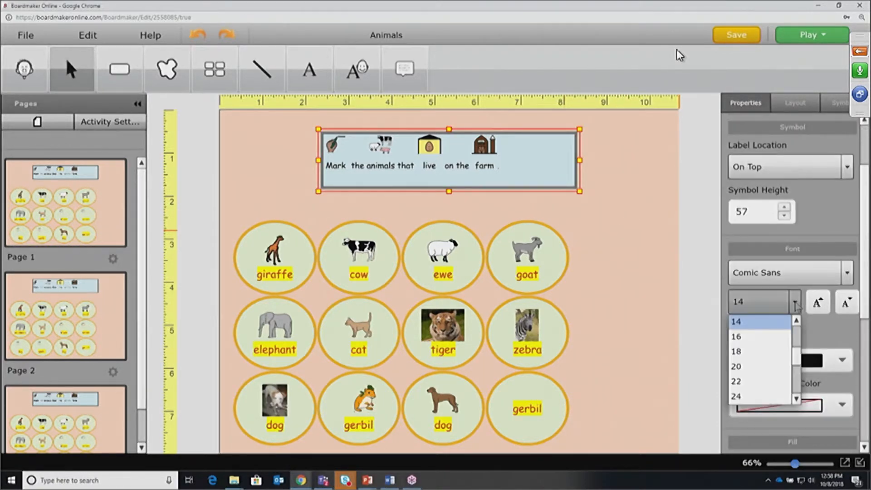
{"action": "left_click", "coordinate": [775, 367]}
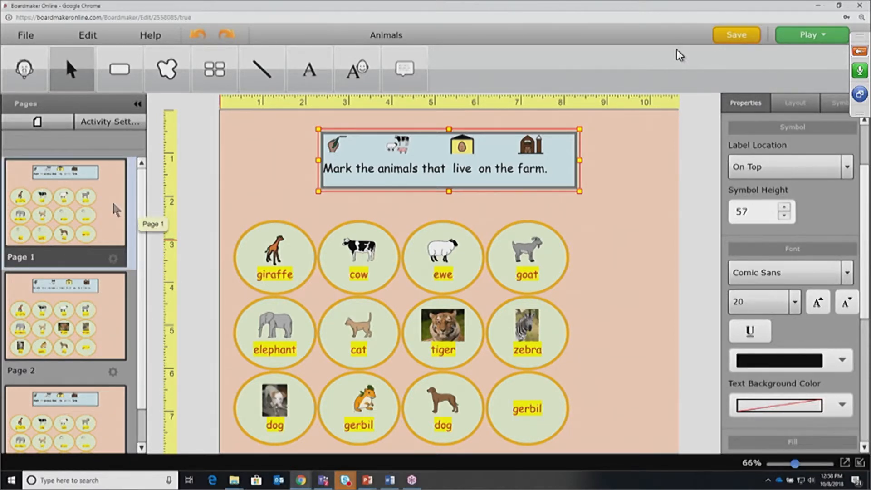
{"action": "left_click", "coordinate": [81, 317]}
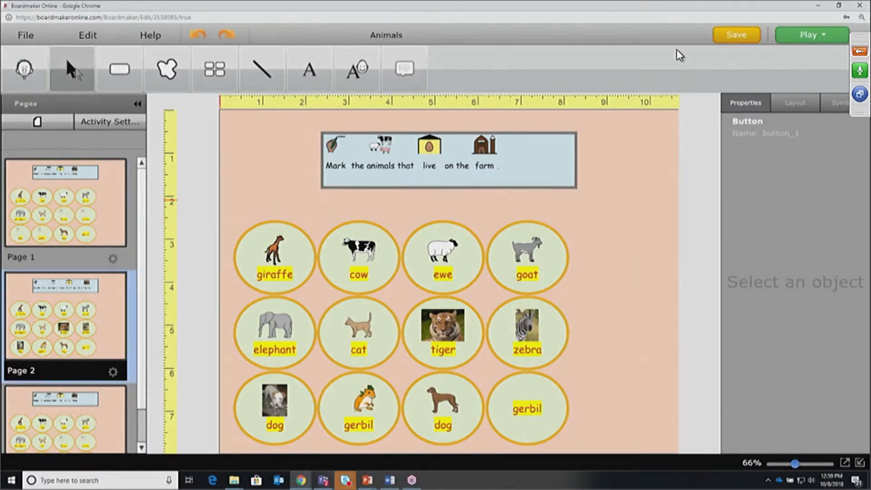
{"action": "left_click_drag", "start_coordinate": [291, 154], "coordinate": [520, 411]}
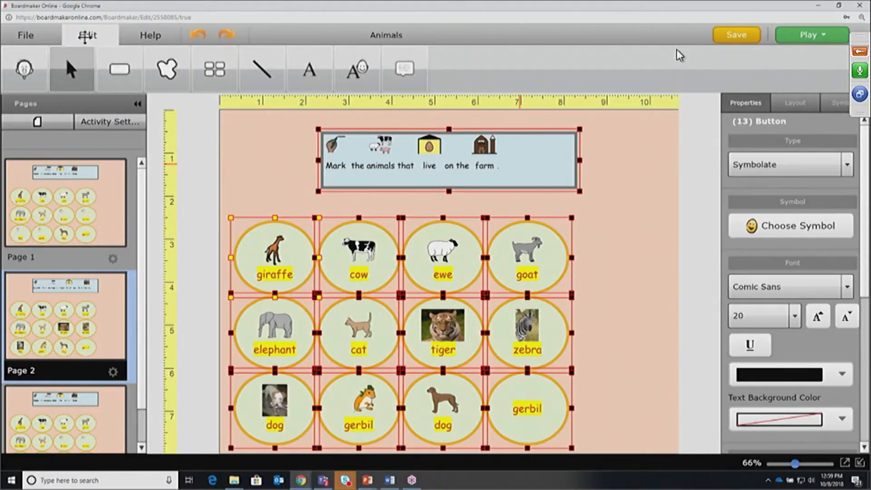
Clear all symbols and labels from Page 2's selected buttons with Edit > Clear Contents
{"action": "left_click", "coordinate": [86, 36]}
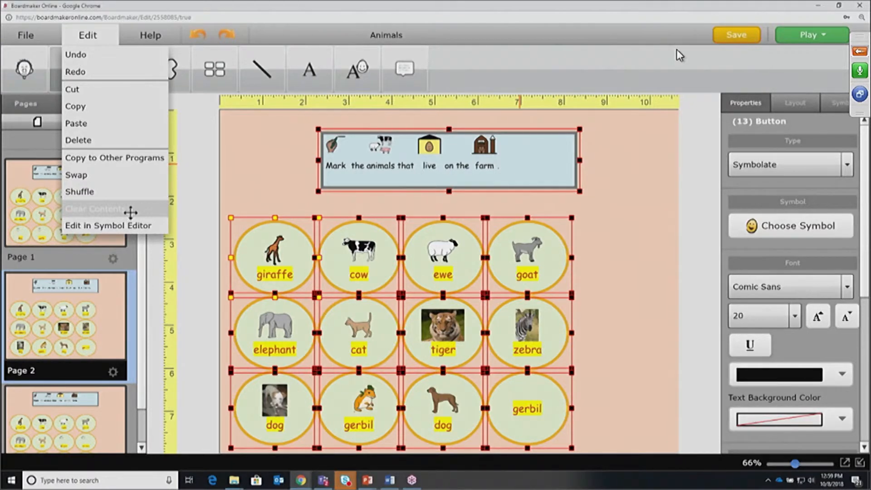
{"action": "left_click", "coordinate": [130, 212]}
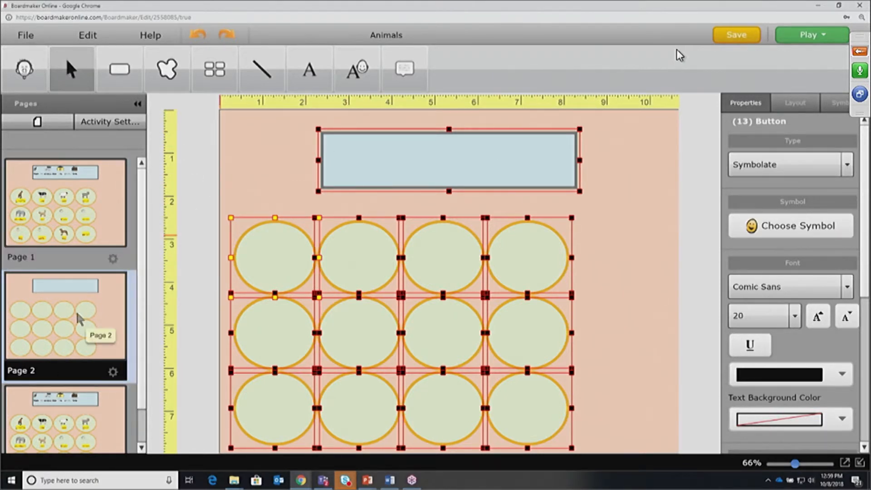
{"action": "left_click", "coordinate": [62, 429]}
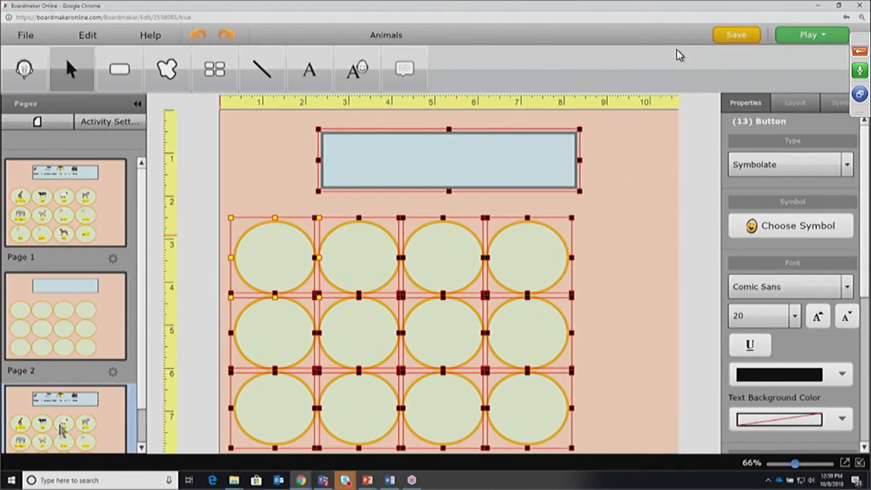
Select all twelve animal buttons on Page 3 and apply Edit > Shuffle
{"action": "left_click_drag", "start_coordinate": [141, 365], "coordinate": [142, 399]}
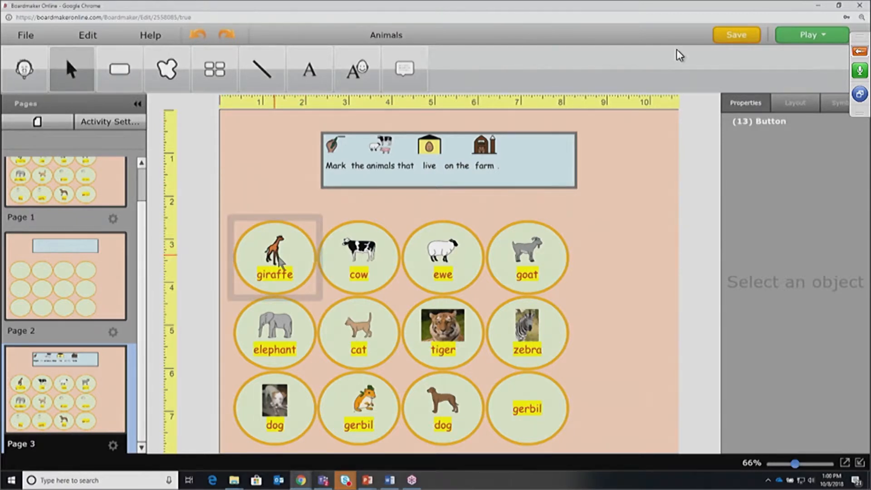
{"action": "left_click_drag", "start_coordinate": [274, 255], "coordinate": [551, 404]}
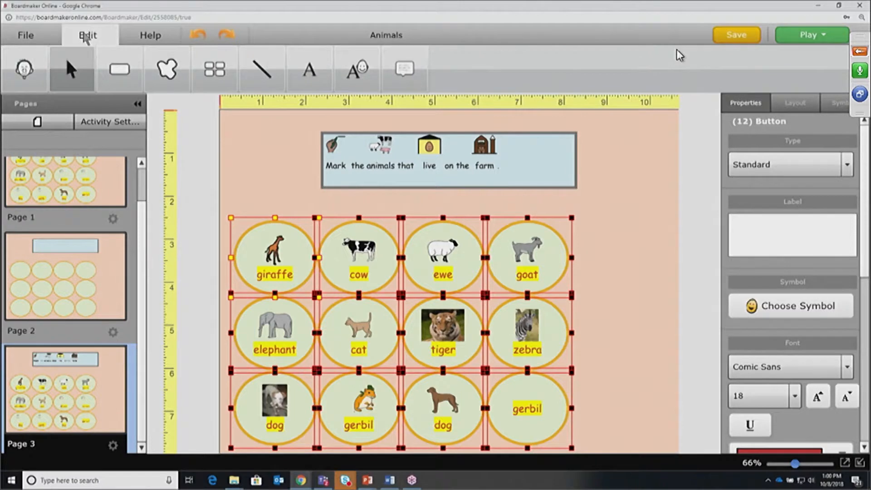
{"action": "left_click", "coordinate": [87, 36]}
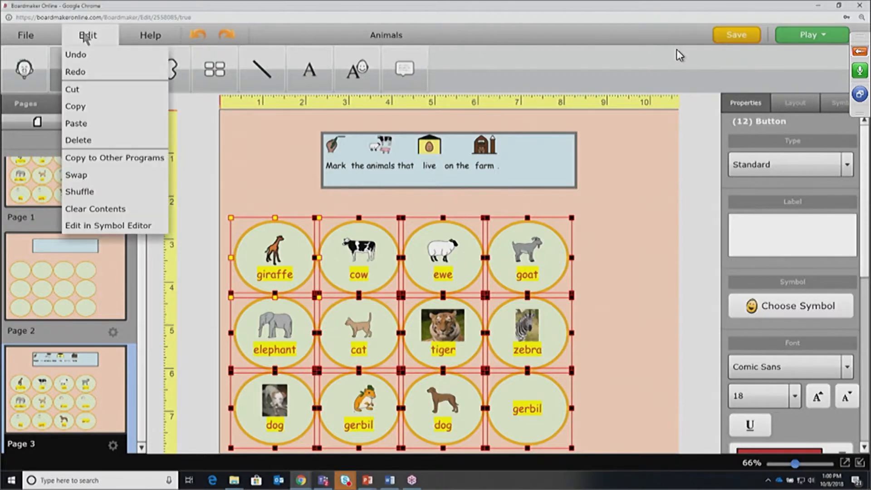
{"action": "left_click", "coordinate": [98, 192]}
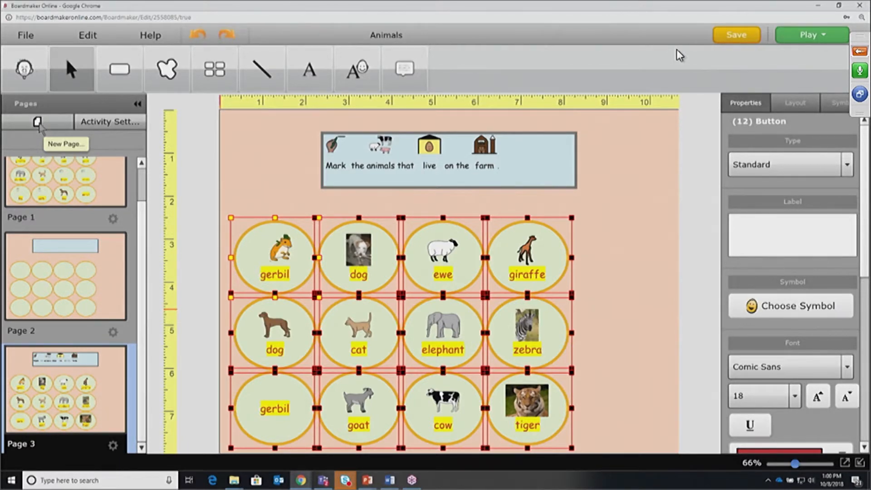
Add a new blank page named Page 4 to the Animals activity
{"action": "left_click", "coordinate": [39, 125]}
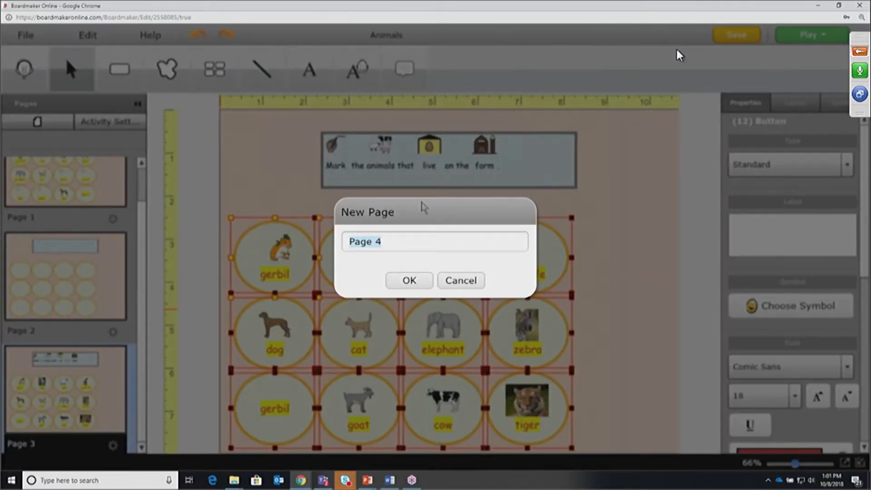
{"action": "left_click", "coordinate": [405, 281]}
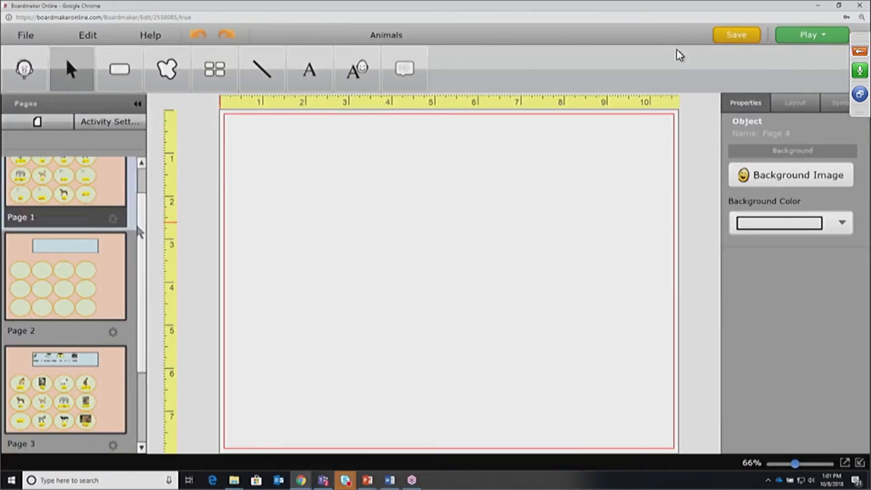
{"action": "left_click", "coordinate": [57, 389]}
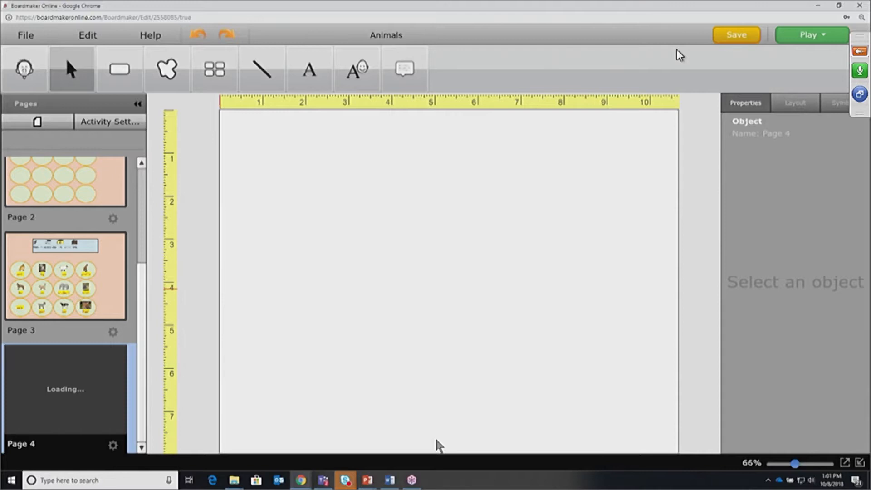
{"action": "scroll", "coordinate": [140, 297], "scroll_direction": "up", "scroll_amount": 1}
{"action": "scroll", "coordinate": [140, 297], "scroll_direction": "up", "scroll_amount": 5}
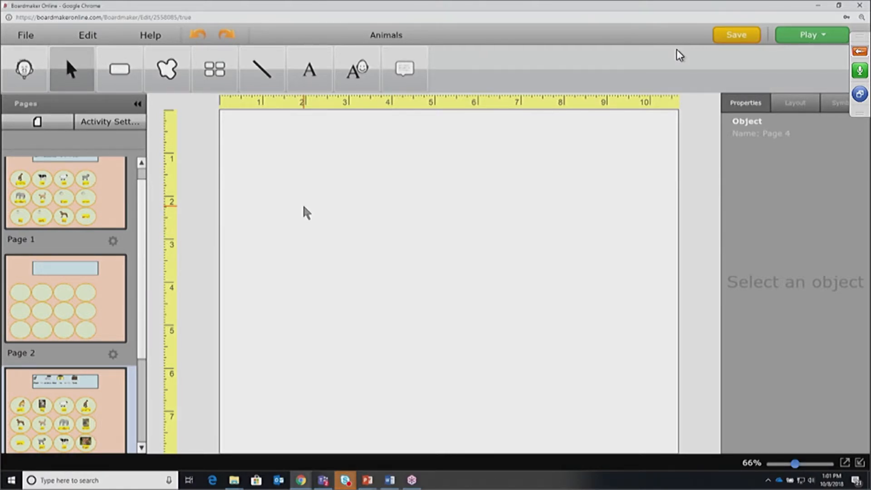
Draw a large button on Page 4 labelled 'sing' with the singing-face symbol
{"action": "left_click", "coordinate": [126, 74]}
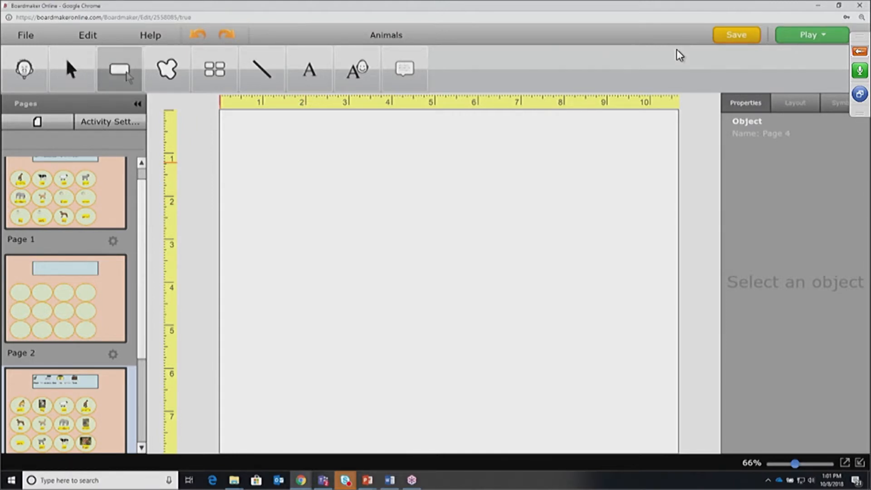
{"action": "left_click_drag", "start_coordinate": [314, 140], "coordinate": [594, 407]}
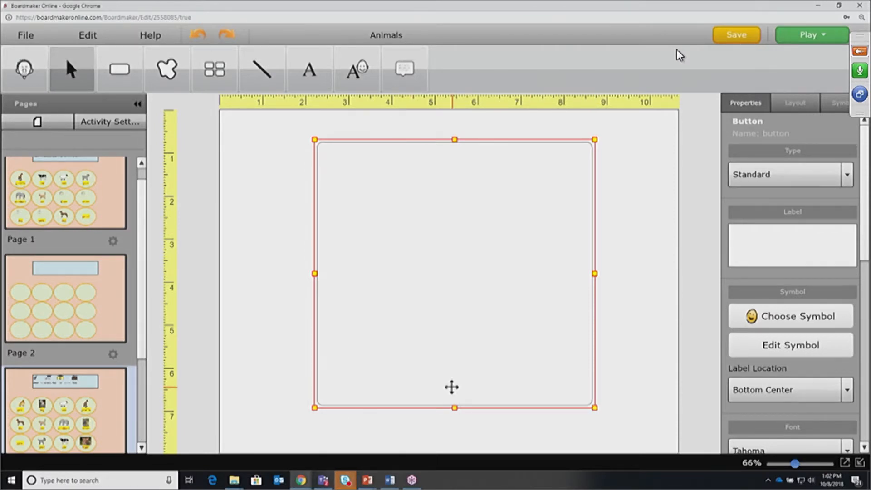
{"action": "type", "text": "sing"}
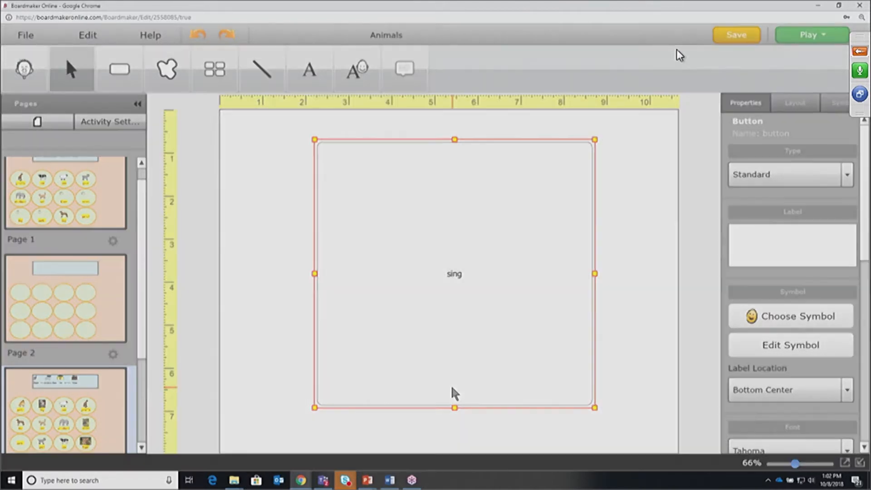
{"action": "key", "text": "Return"}
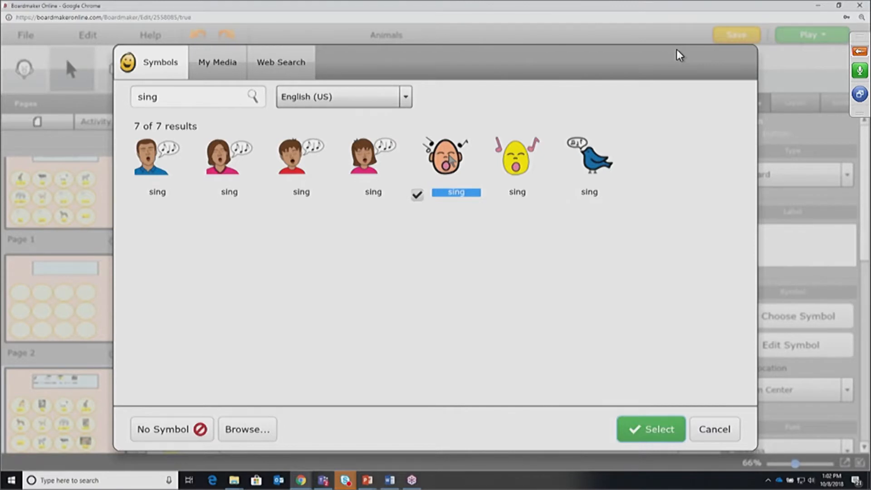
{"action": "double_click", "coordinate": [451, 158]}
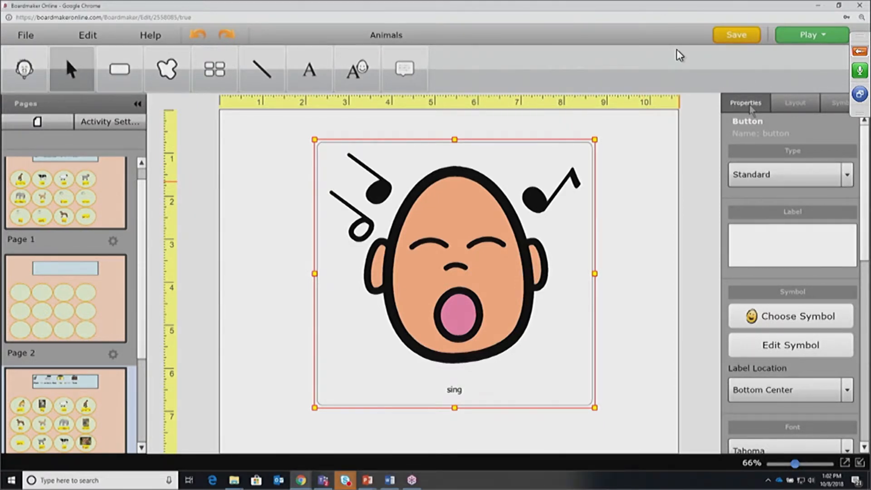
Search symbols for 'calendar' and add the calendar helper symbol to the sing button
{"action": "left_click", "coordinate": [842, 105]}
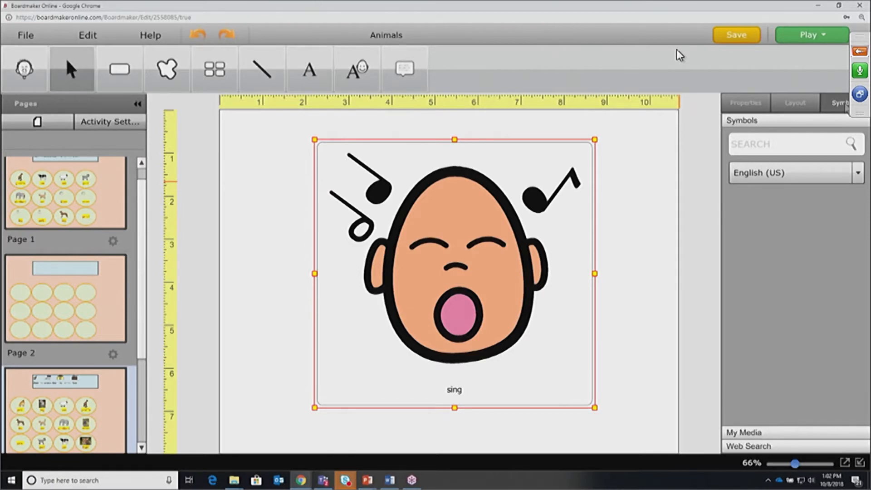
{"action": "left_click", "coordinate": [739, 144]}
{"action": "type", "text": "calendar"}
{"action": "key", "text": "Return"}
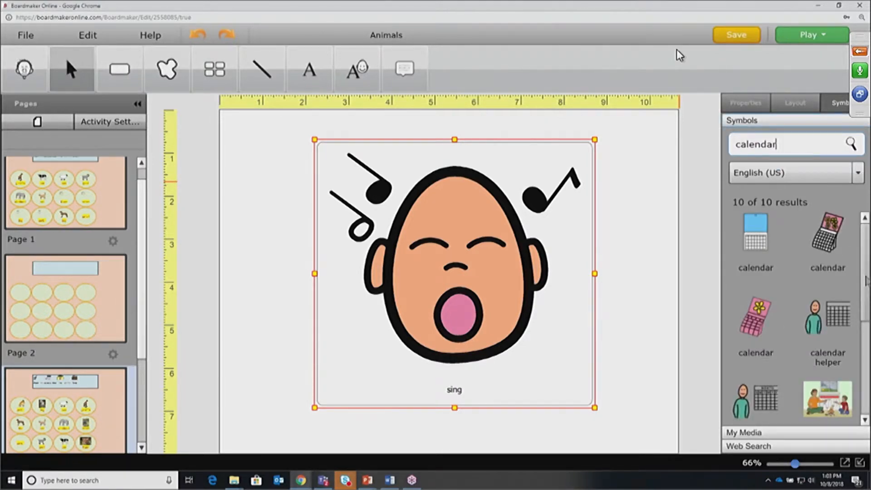
{"action": "scroll", "coordinate": [852, 272], "scroll_direction": "down", "scroll_amount": 2}
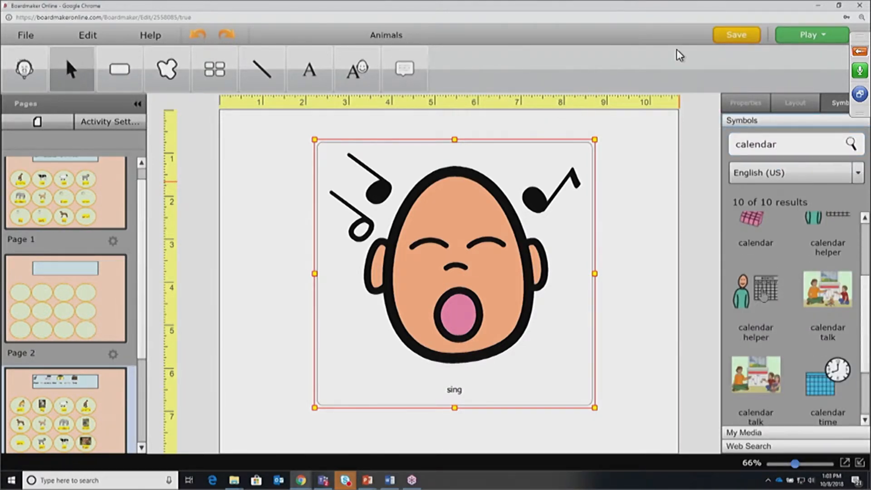
{"action": "left_click_drag", "start_coordinate": [763, 280], "coordinate": [410, 229]}
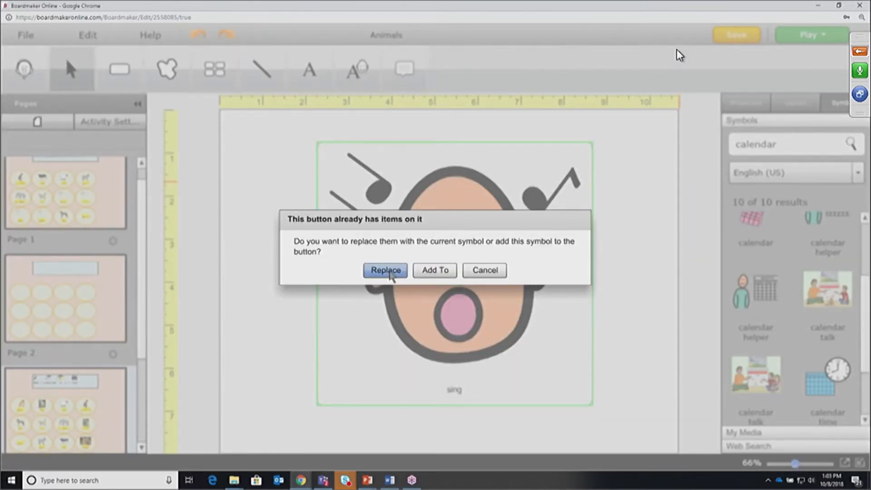
{"action": "left_click", "coordinate": [441, 272]}
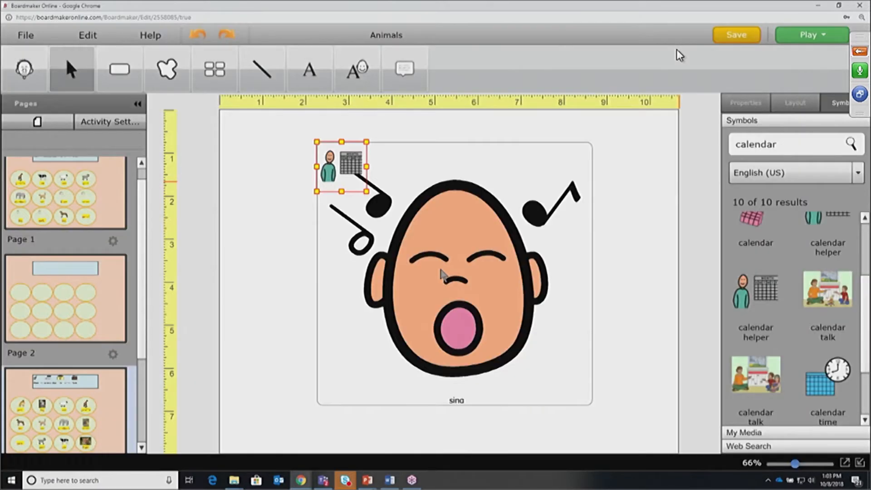
{"action": "left_click", "coordinate": [444, 274]}
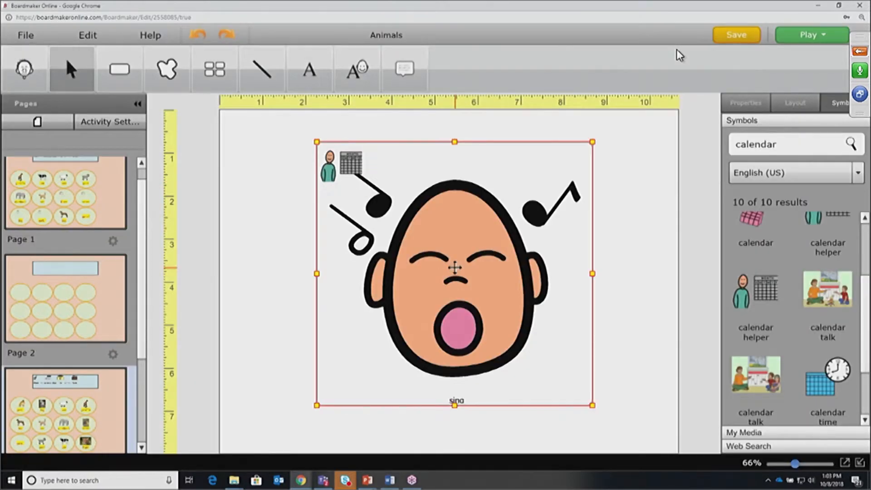
Shrink the singing face to the top-right, enlarge the calendar helper, and enter 'weather' as the search
{"action": "left_click_drag", "start_coordinate": [591, 143], "coordinate": [434, 302]}
{"action": "left_click_drag", "start_coordinate": [386, 374], "coordinate": [450, 224]}
{"action": "left_click", "coordinate": [336, 165]}
{"action": "left_click_drag", "start_coordinate": [364, 184], "coordinate": [458, 265]}
{"action": "double_click", "coordinate": [782, 144]}
{"action": "type", "text": "w"}
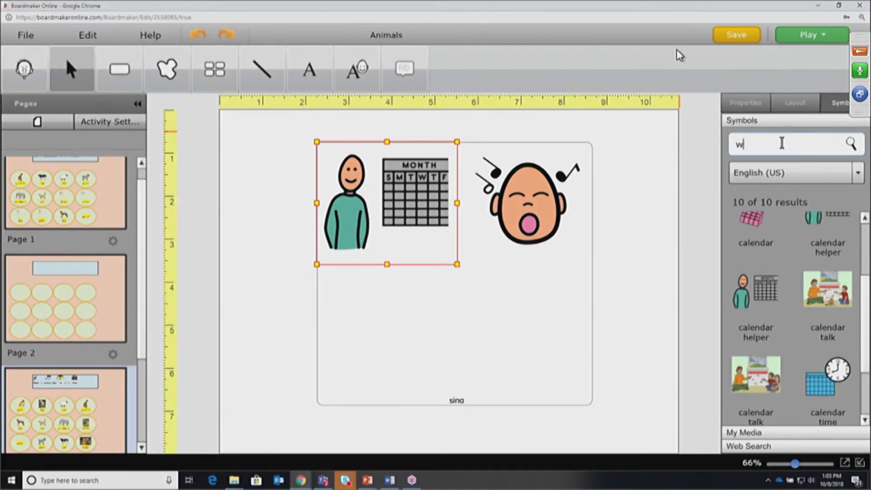
{"action": "type", "text": "eather"}
Add a weather symbol below the calendar helper and enlarge it
{"action": "key", "text": "Return"}
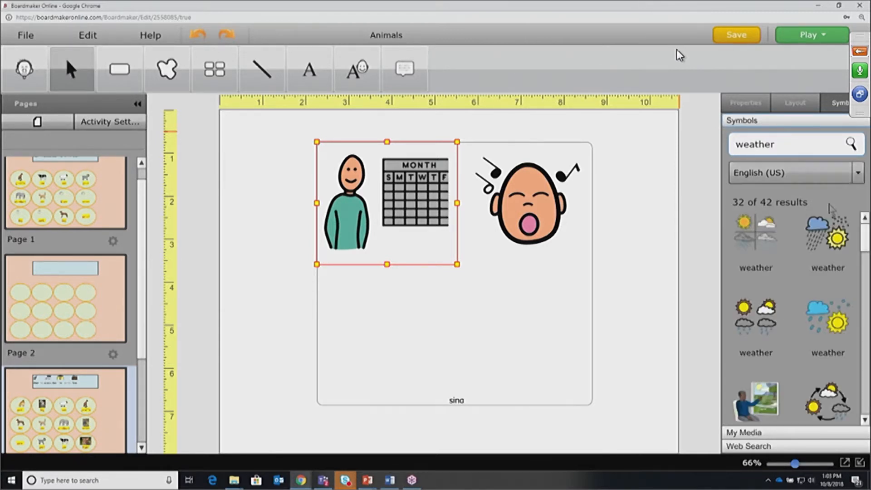
{"action": "left_click_drag", "start_coordinate": [755, 233], "coordinate": [369, 290]}
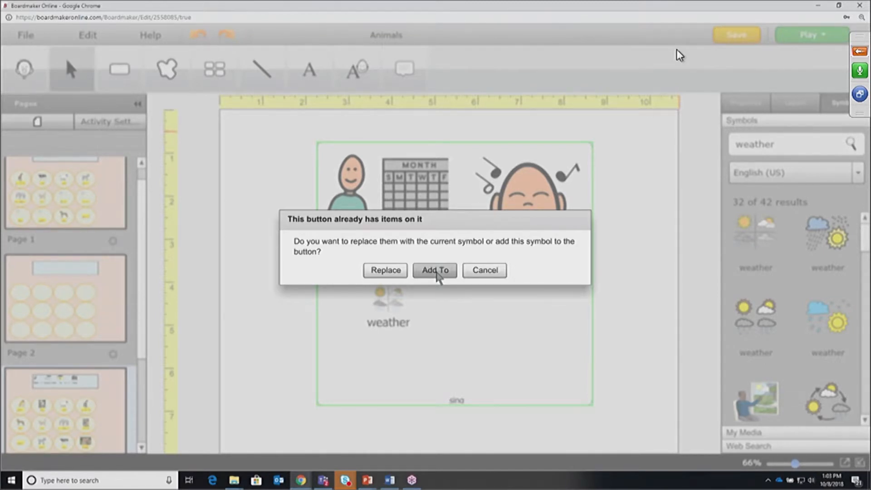
{"action": "left_click", "coordinate": [435, 270]}
{"action": "left_click_drag", "start_coordinate": [361, 333], "coordinate": [313, 383]}
Search 'book' and add an enlarged blue book symbol at the button's bottom-right
{"action": "left_click", "coordinate": [784, 145]}
{"action": "type", "text": "book"}
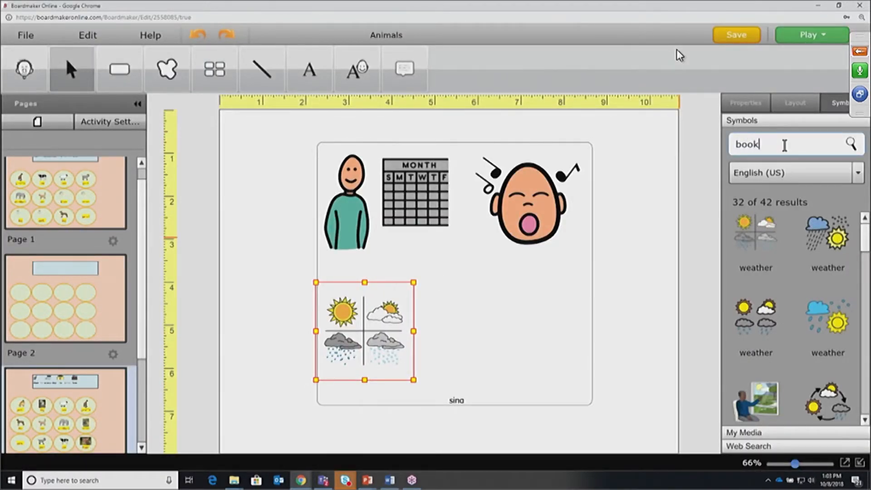
{"action": "key", "text": "Return"}
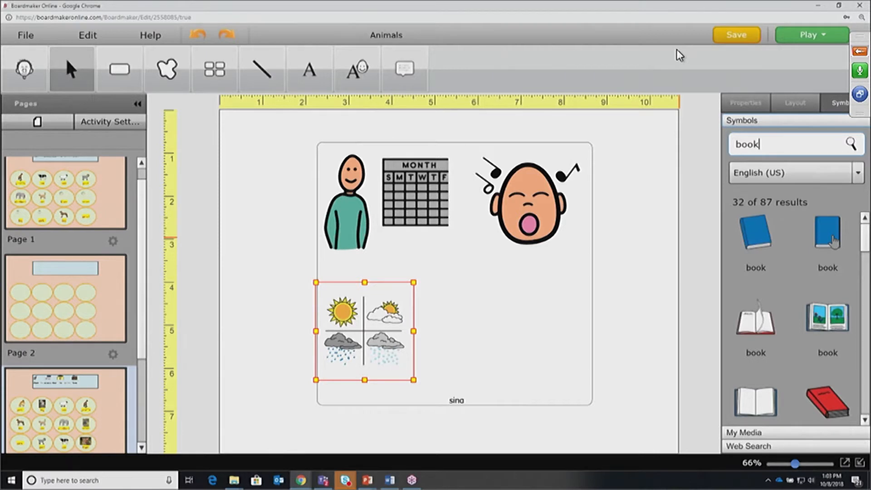
{"action": "left_click_drag", "start_coordinate": [829, 229], "coordinate": [501, 302]}
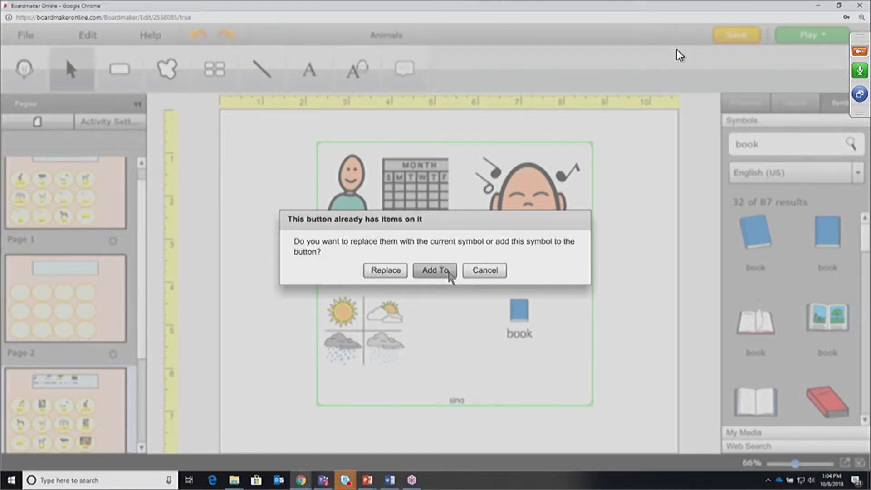
{"action": "left_click", "coordinate": [434, 270]}
{"action": "left_click_drag", "start_coordinate": [497, 292], "coordinate": [434, 234]}
{"action": "left_click_drag", "start_coordinate": [508, 308], "coordinate": [530, 332]}
Nudge the weather symbol up and right and make the book slightly larger
{"action": "left_click", "coordinate": [374, 323]}
{"action": "left_click_drag", "start_coordinate": [374, 323], "coordinate": [390, 306]}
{"action": "left_click", "coordinate": [544, 353]}
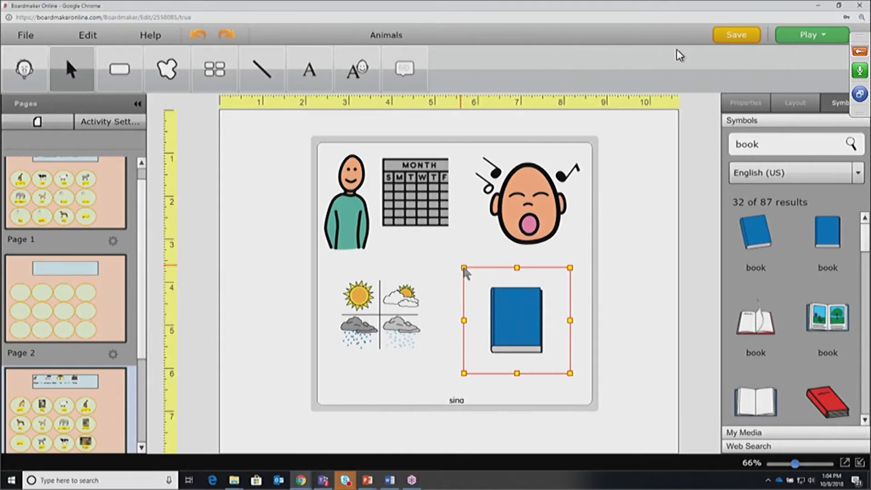
{"action": "left_click_drag", "start_coordinate": [463, 268], "coordinate": [441, 255]}
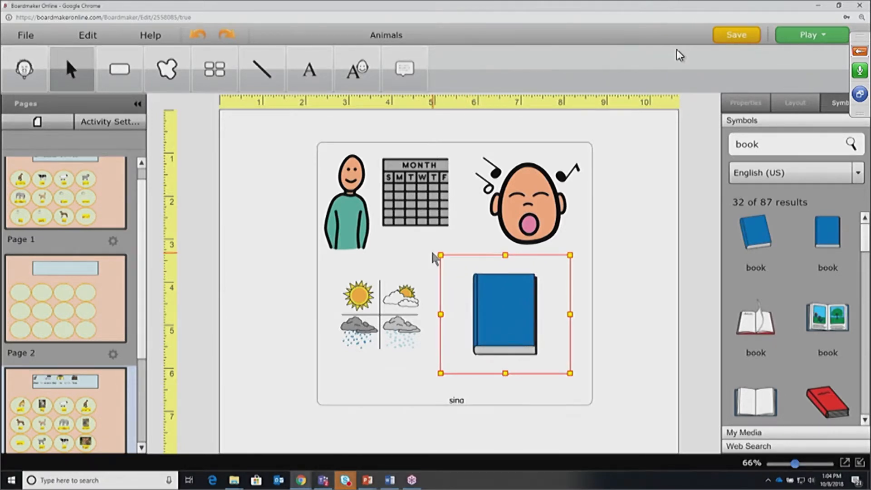
Search 'Halloween' and add the pumpkin symbol onto the blue book's cover
{"action": "double_click", "coordinate": [758, 144]}
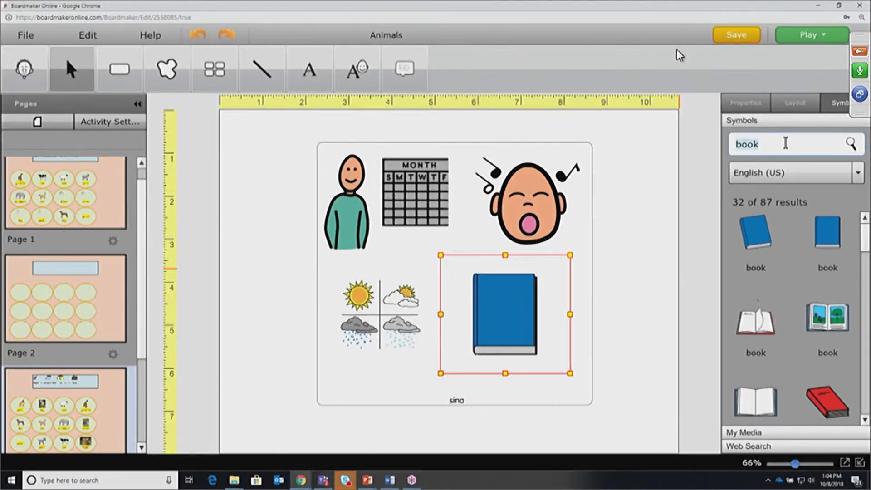
{"action": "type", "text": "Halloween"}
{"action": "key", "text": "Return"}
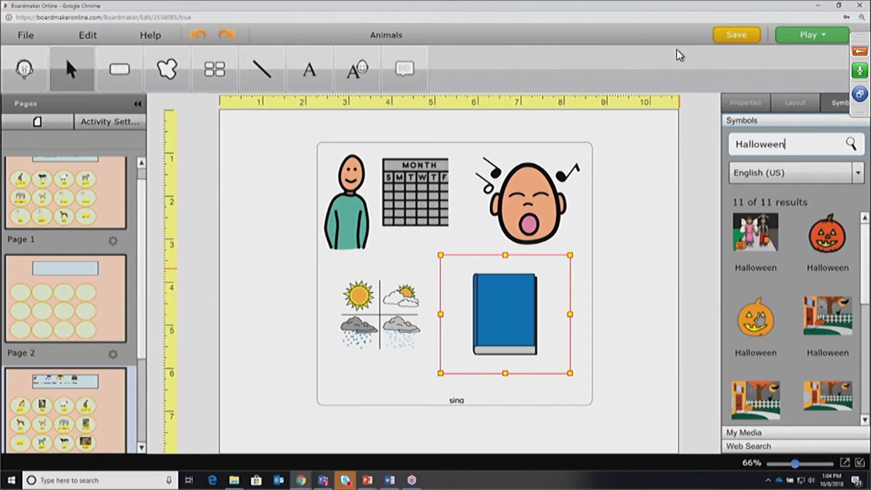
{"action": "left_click_drag", "start_coordinate": [756, 318], "coordinate": [480, 286]}
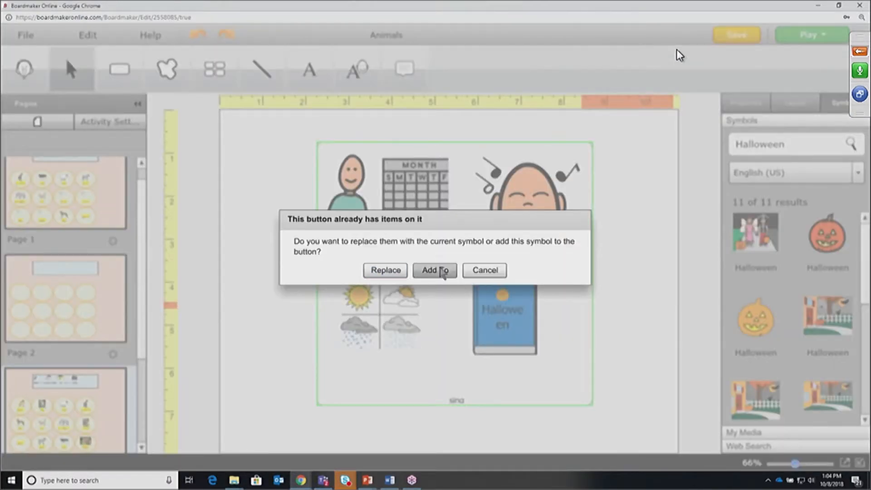
{"action": "left_click", "coordinate": [443, 271]}
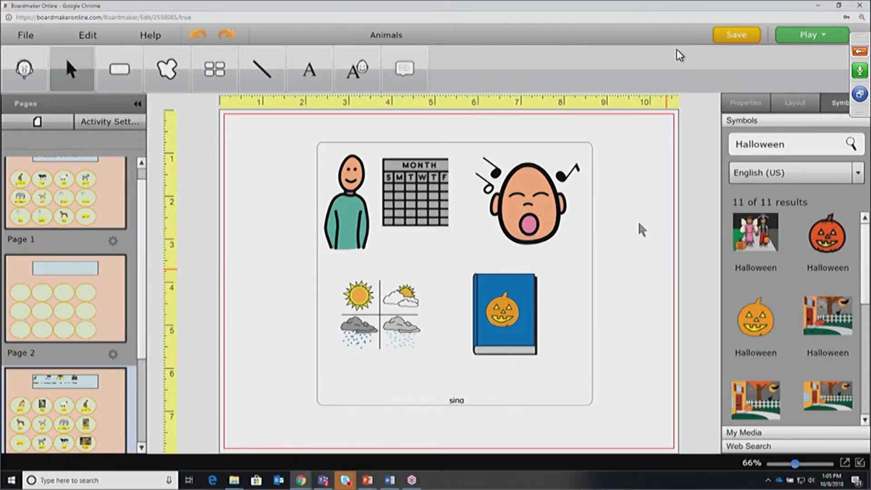
{"action": "left_click", "coordinate": [795, 146]}
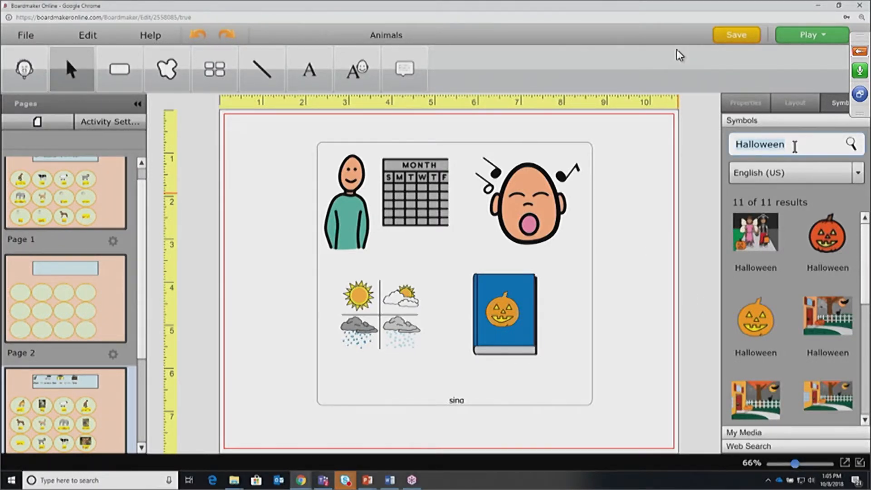
Search Symbols for 'not' and add a not symbol to the sing button alongside its pictures
{"action": "type", "text": "not"}
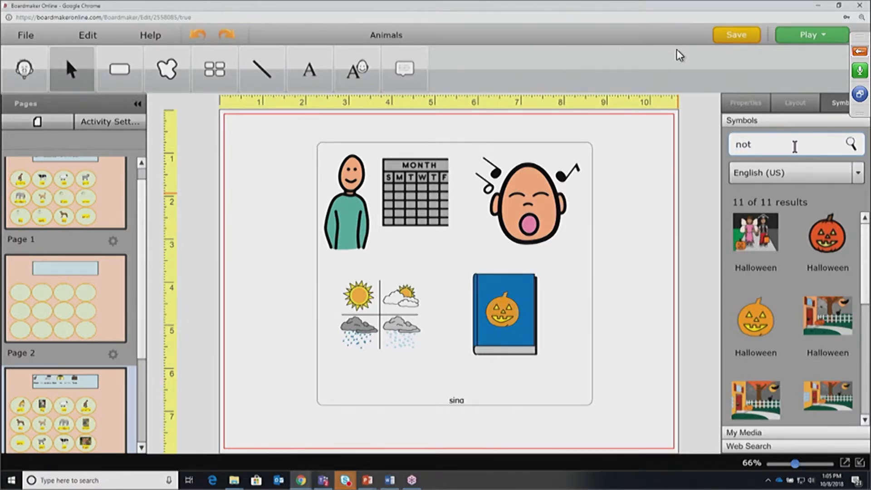
{"action": "key", "text": "Return"}
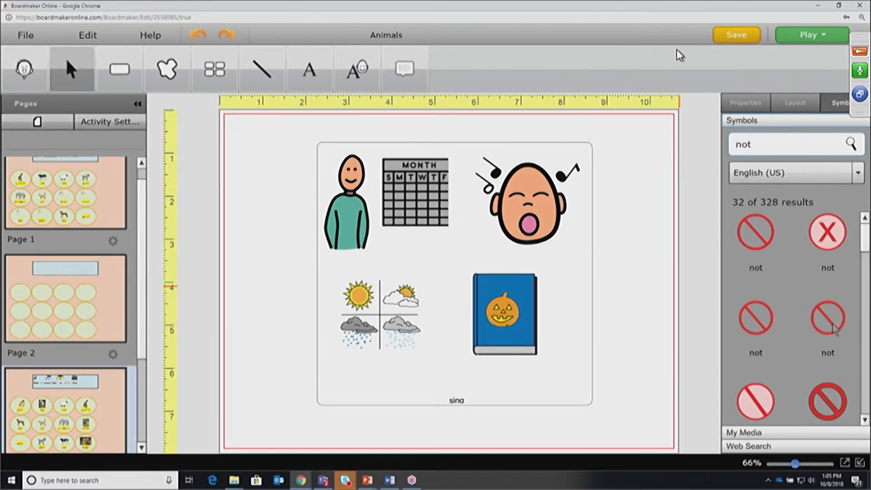
{"action": "left_click_drag", "start_coordinate": [828, 319], "coordinate": [413, 238]}
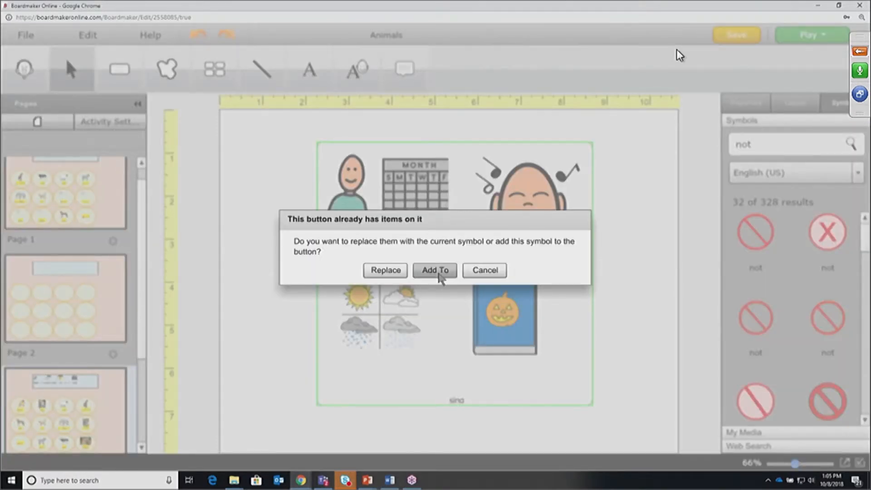
{"action": "left_click", "coordinate": [434, 271]}
Resize and move the red not symbol so it covers all four pictures
{"action": "left_click_drag", "start_coordinate": [459, 284], "coordinate": [666, 479]}
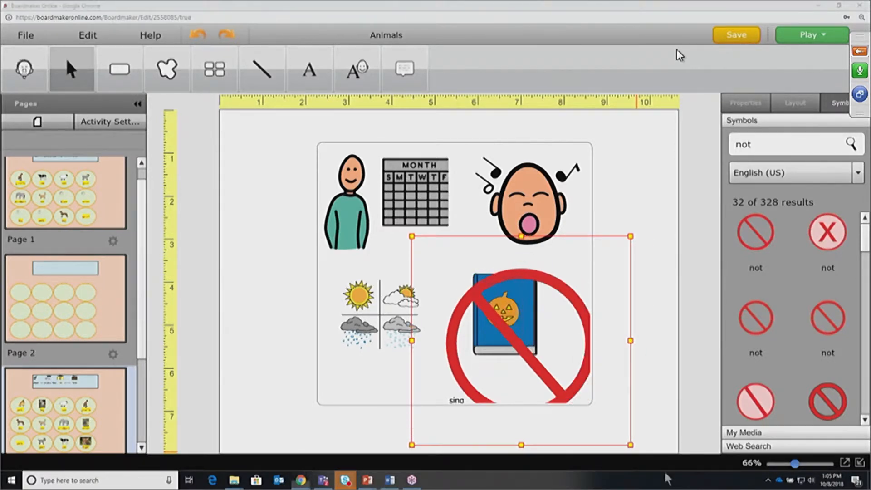
{"action": "left_click_drag", "start_coordinate": [630, 445], "coordinate": [581, 375]}
{"action": "left_click_drag", "start_coordinate": [498, 322], "coordinate": [412, 243]}
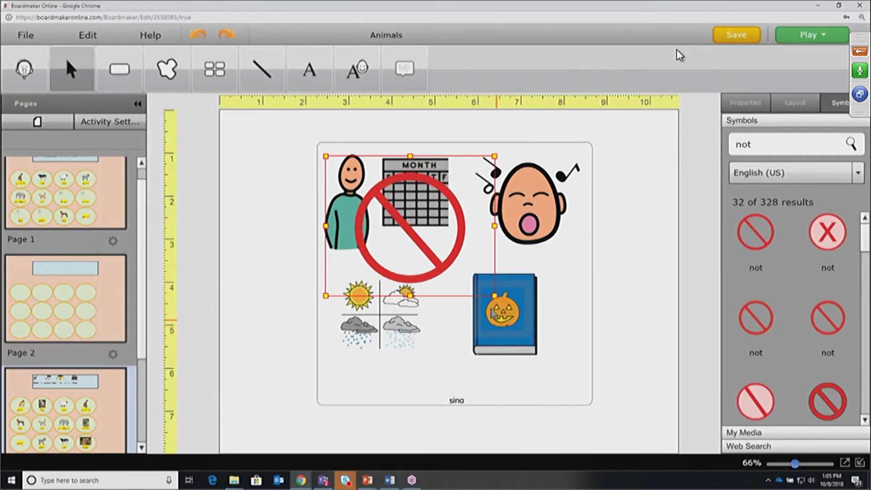
{"action": "left_click_drag", "start_coordinate": [495, 296], "coordinate": [604, 378]}
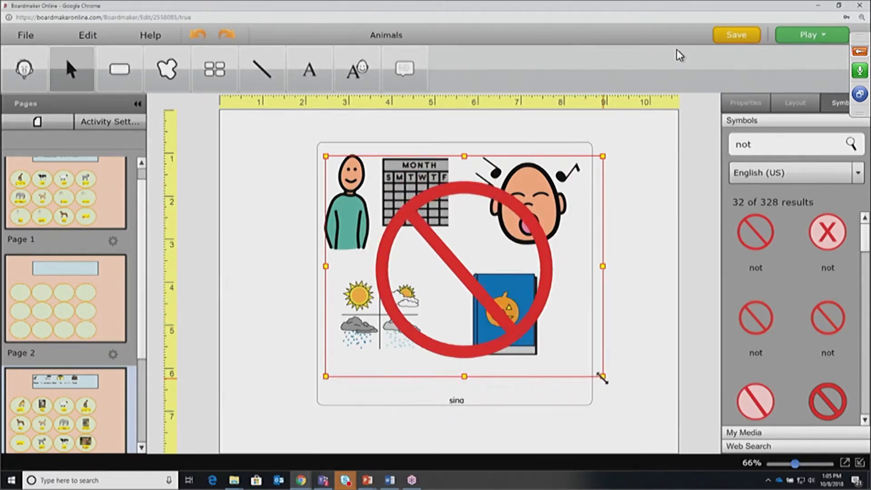
{"action": "left_click", "coordinate": [652, 316]}
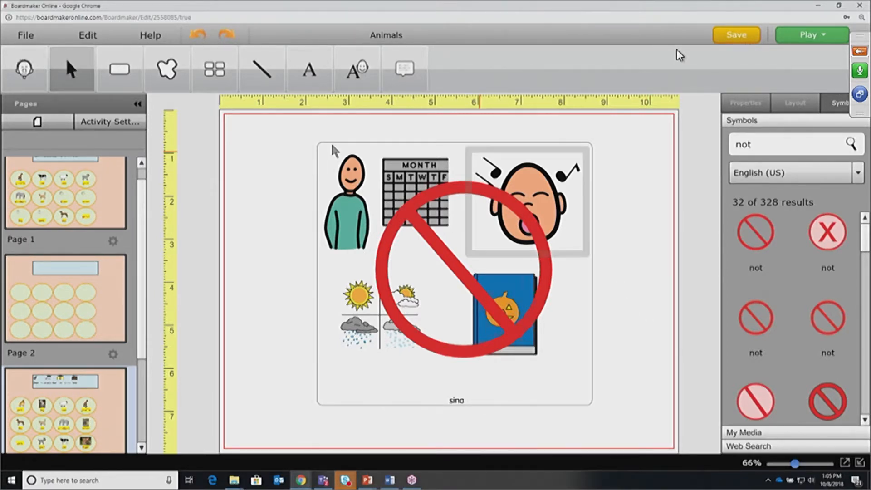
Raise the sing label slightly and change it to read 'Circle time Today' after 'No'
{"action": "left_click", "coordinate": [453, 401]}
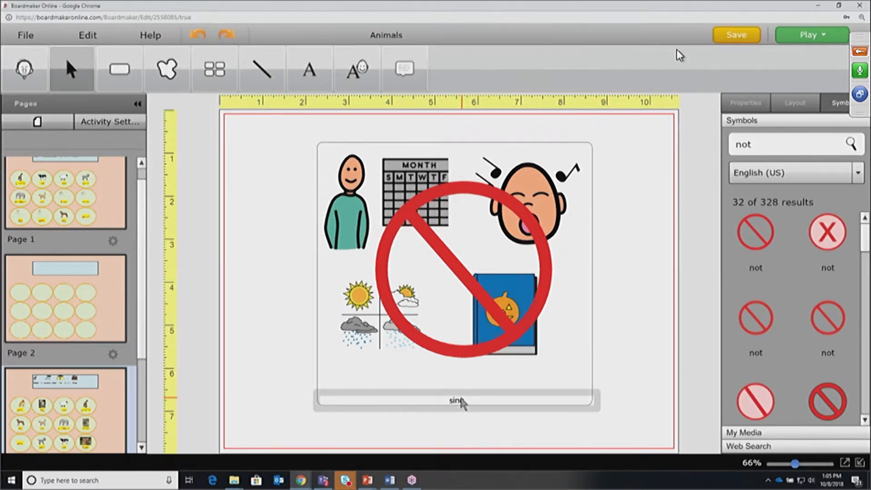
{"action": "left_click_drag", "start_coordinate": [460, 399], "coordinate": [466, 384]}
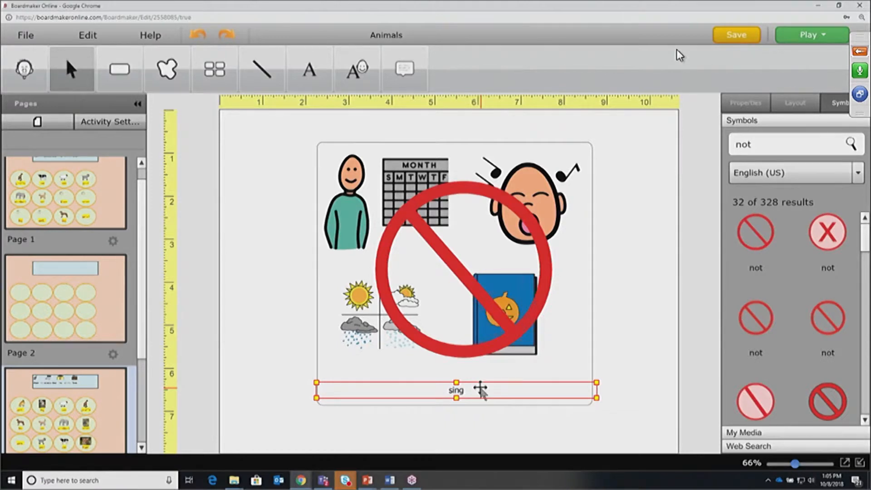
{"action": "type", "text": "Circle time Today"}
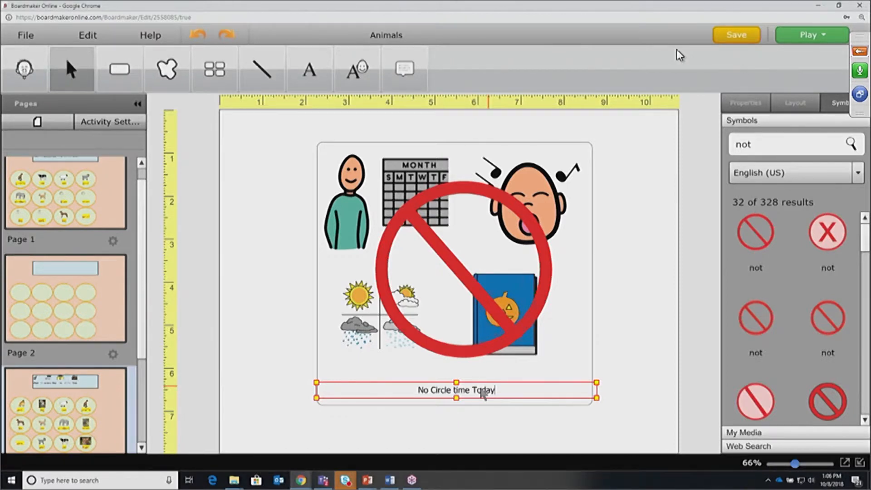
{"action": "left_click", "coordinate": [617, 334]}
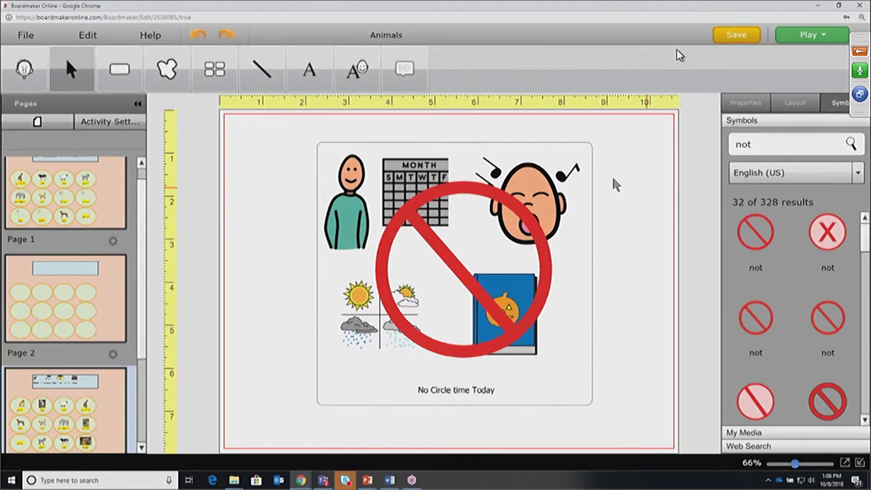
Move the No Circle time Today button left, shrink it, and draw a new button beside it
{"action": "left_click_drag", "start_coordinate": [588, 146], "coordinate": [472, 116]}
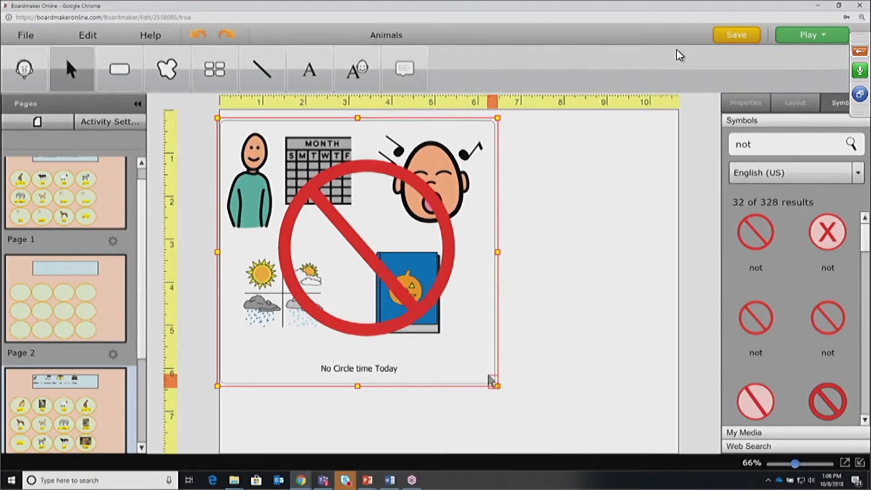
{"action": "mouse_move", "coordinate": [495, 385]}
{"action": "left_mouse_down"}
{"action": "mouse_move", "coordinate": [449, 357]}
{"action": "mouse_move", "coordinate": [484, 352]}
{"action": "mouse_move", "coordinate": [496, 377]}
{"action": "left_mouse_up"}
{"action": "left_click", "coordinate": [120, 69]}
{"action": "mouse_move", "coordinate": [532, 174]}
{"action": "left_mouse_down"}
{"action": "mouse_move", "coordinate": [550, 188]}
{"action": "mouse_move", "coordinate": [613, 203]}
{"action": "mouse_move", "coordinate": [680, 326]}
{"action": "mouse_move", "coordinate": [686, 320]}
{"action": "left_mouse_up"}
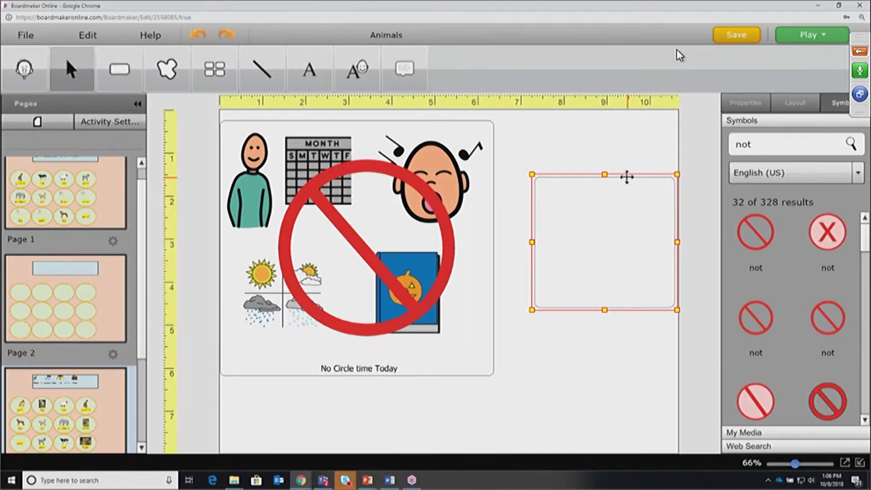
{"action": "left_click_drag", "start_coordinate": [627, 176], "coordinate": [601, 191]}
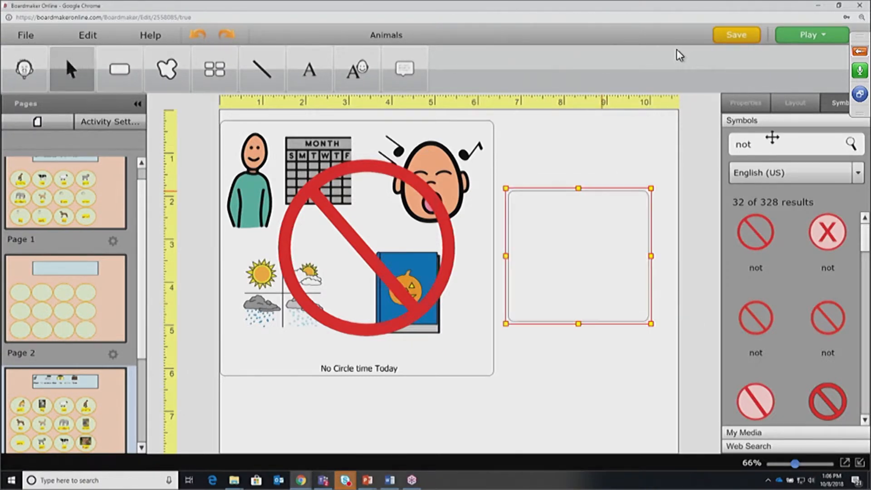
Search the library for 'book' and place the plain open book symbol on the new button
{"action": "type", "text": "book"}
{"action": "key", "text": "Return"}
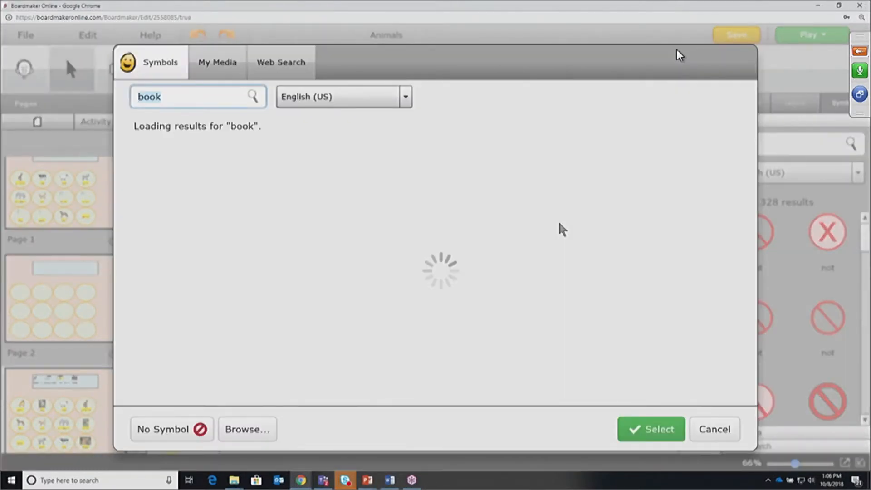
{"action": "left_click", "coordinate": [381, 235]}
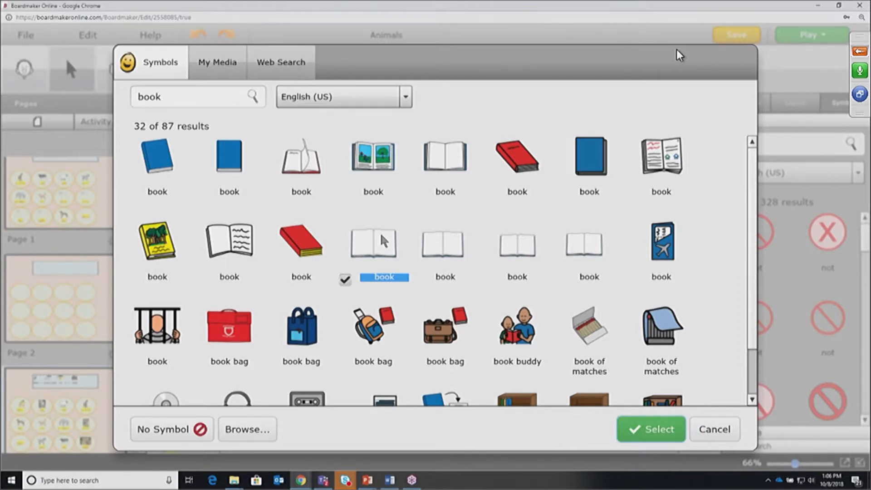
{"action": "double_click", "coordinate": [381, 236]}
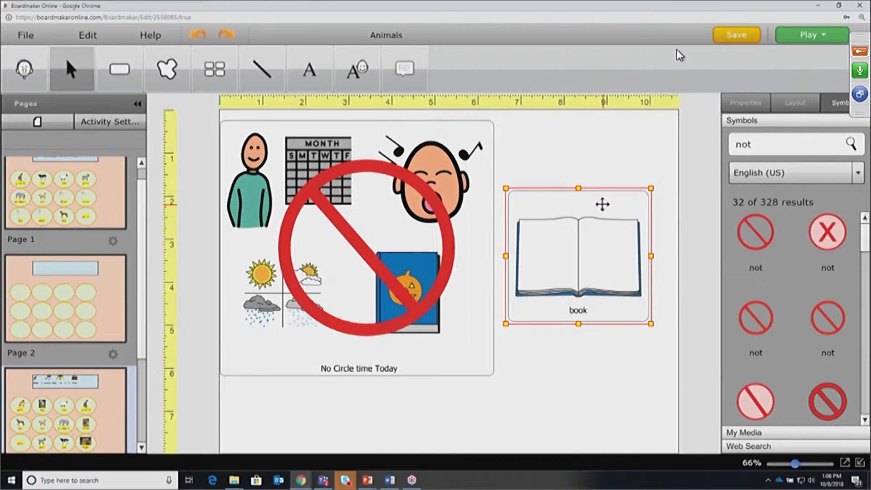
Replace the 'not' search with 'jungle' and drop a jungle symbol onto the book button
{"action": "left_click", "coordinate": [745, 105]}
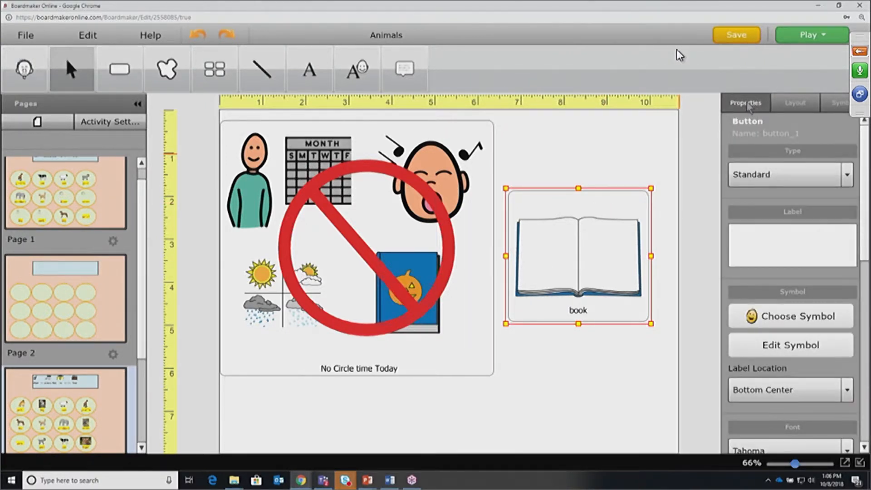
{"action": "left_click", "coordinate": [838, 107]}
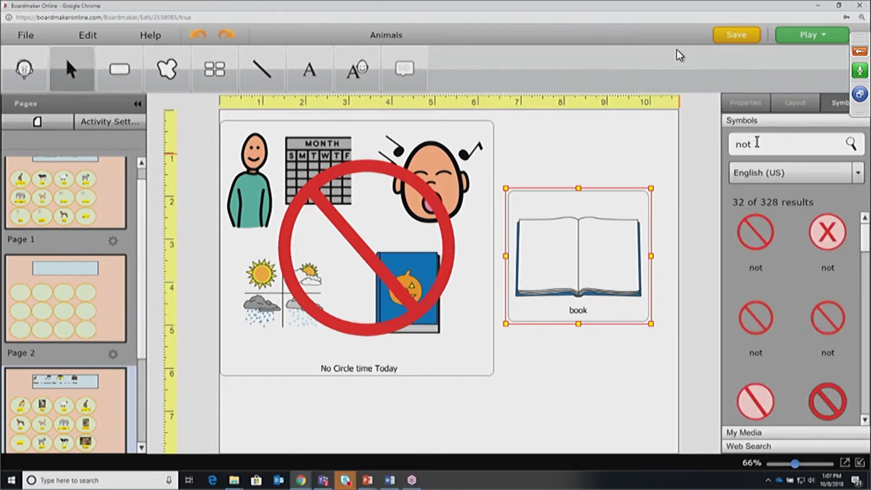
{"action": "left_click_drag", "start_coordinate": [734, 148], "coordinate": [766, 146]}
{"action": "type", "text": "jungle"}
{"action": "key", "text": "Return"}
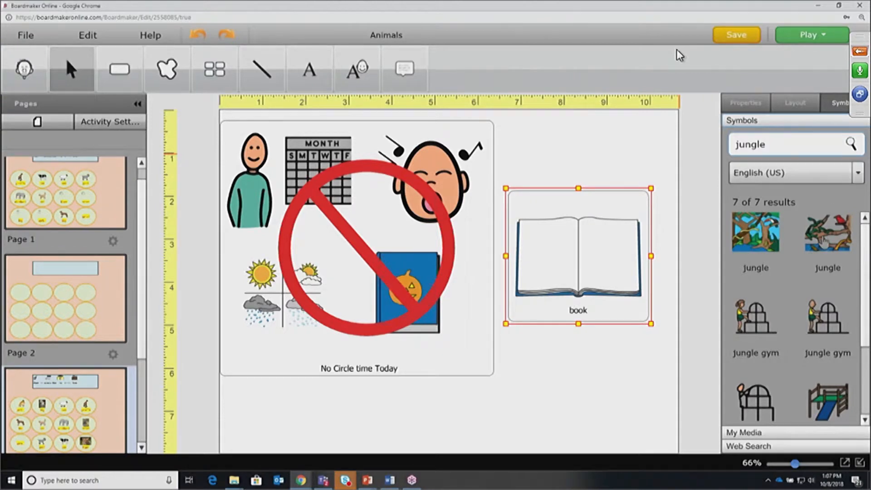
{"action": "left_click_drag", "start_coordinate": [823, 238], "coordinate": [587, 239]}
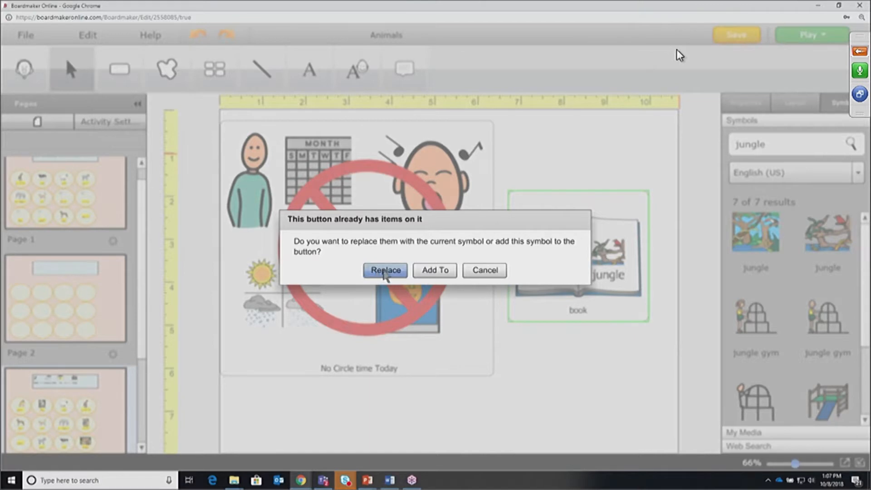
Add the jungle symbol to the book button, then shrink the book and jungle pictures
{"action": "left_click", "coordinate": [443, 272]}
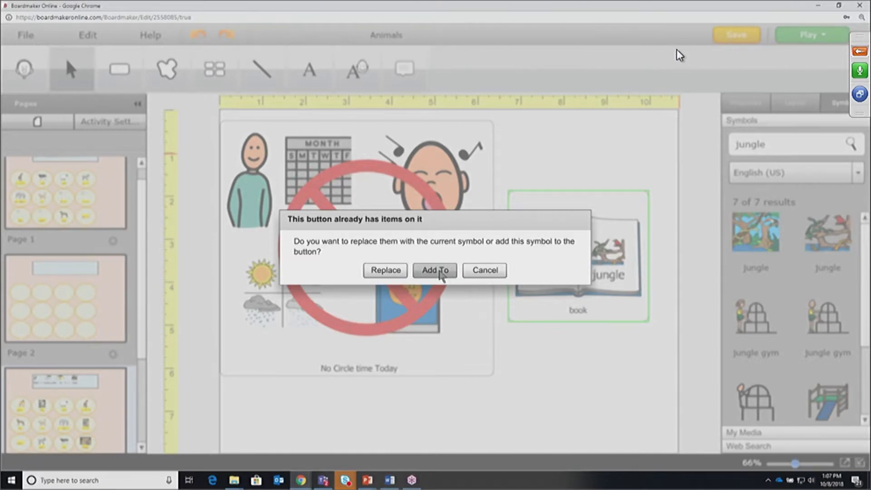
{"action": "left_click", "coordinate": [441, 273]}
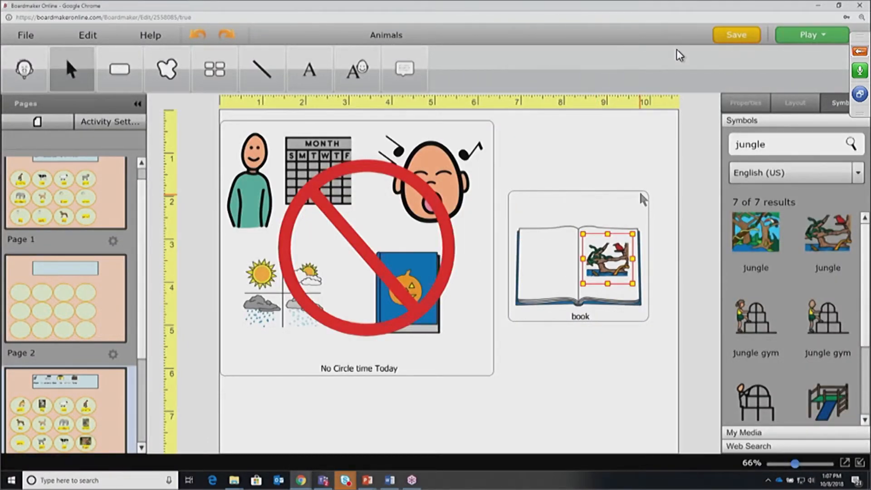
{"action": "left_click", "coordinate": [557, 263]}
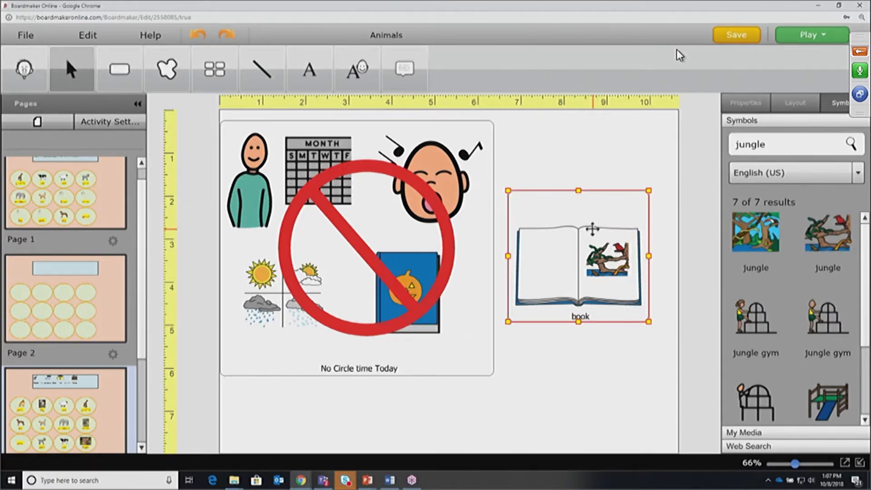
{"action": "left_click_drag", "start_coordinate": [648, 192], "coordinate": [579, 248]}
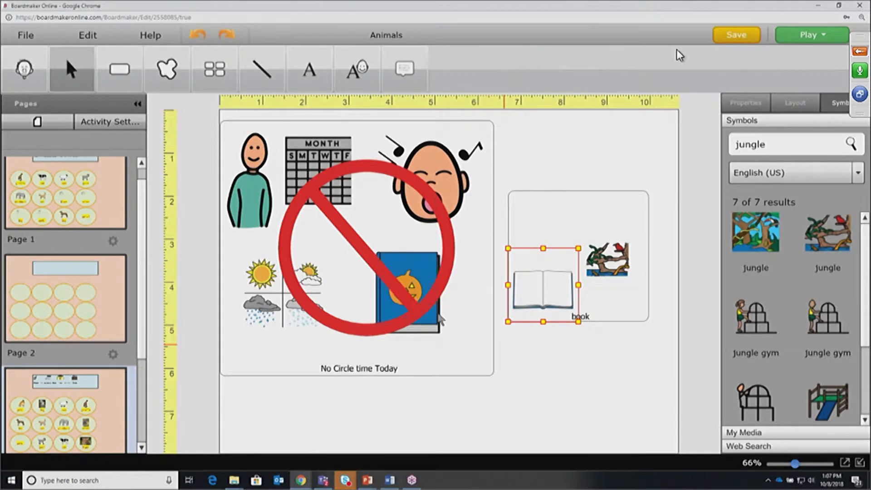
{"action": "left_click_drag", "start_coordinate": [558, 296], "coordinate": [566, 233]}
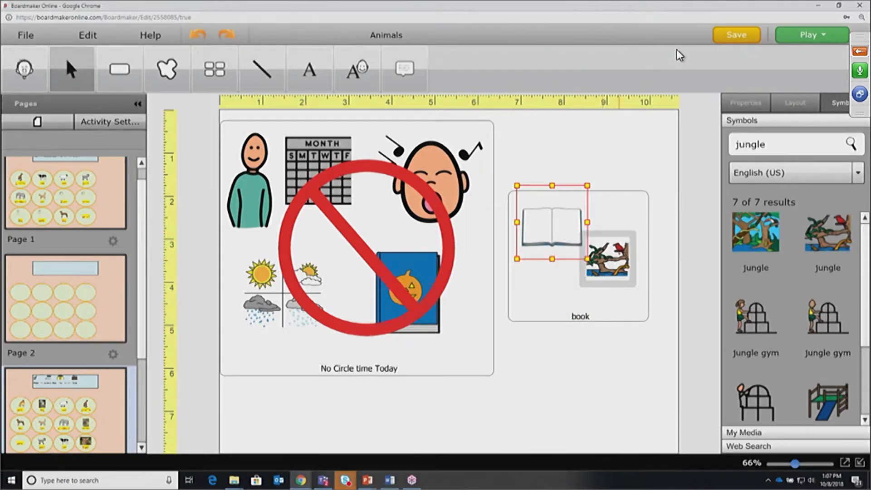
{"action": "left_click", "coordinate": [618, 259]}
{"action": "left_click_drag", "start_coordinate": [633, 233], "coordinate": [621, 272]}
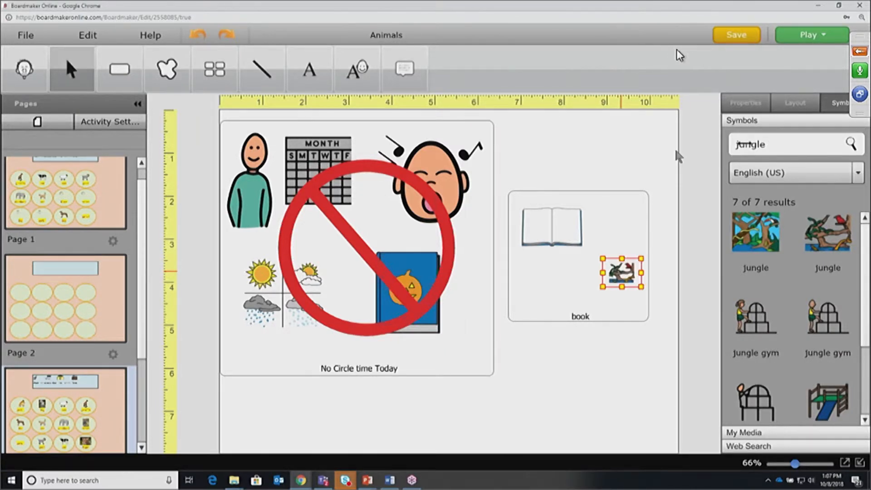
Enlarge the book to fill the button and set the jungle picture on its upper-right page
{"action": "left_click", "coordinate": [564, 232]}
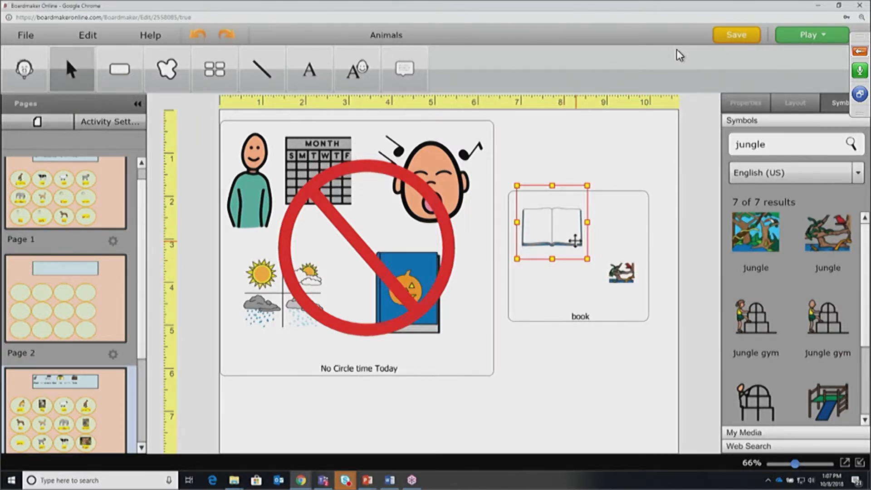
{"action": "left_click_drag", "start_coordinate": [586, 258], "coordinate": [648, 322]}
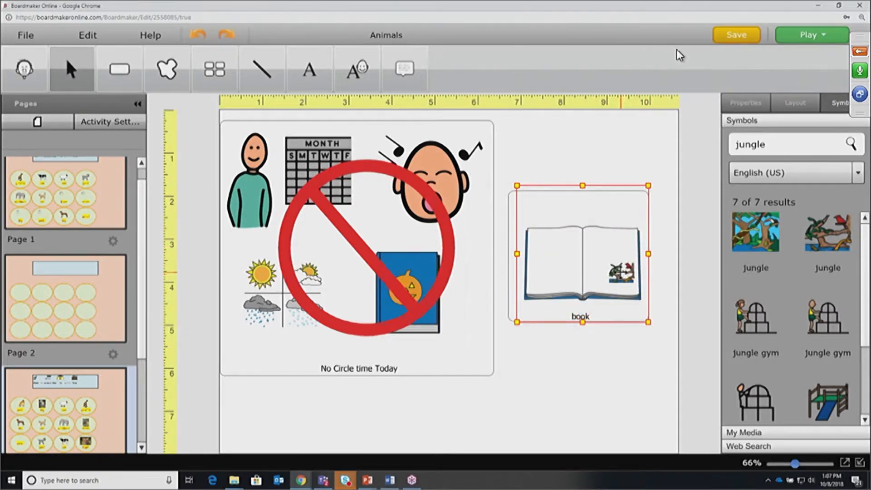
{"action": "mouse_move", "coordinate": [622, 272]}
{"action": "left_mouse_down"}
{"action": "mouse_move", "coordinate": [609, 264]}
{"action": "mouse_move", "coordinate": [625, 272]}
{"action": "left_mouse_up"}
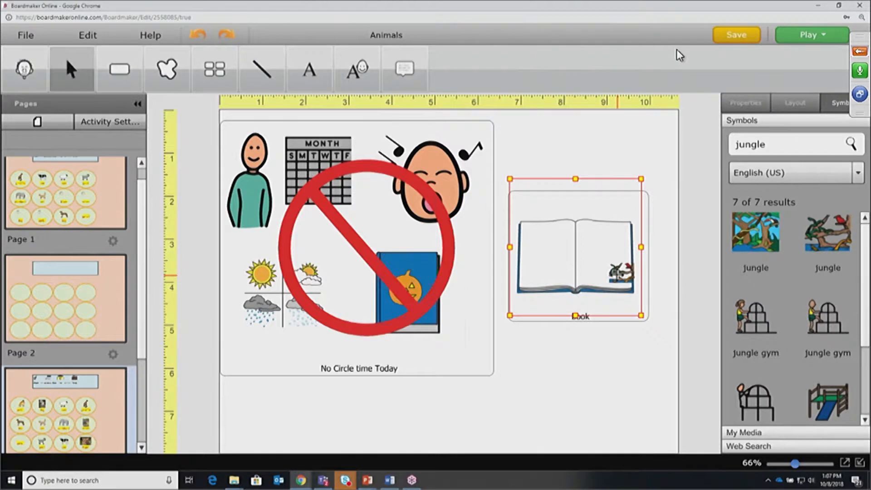
{"action": "left_click", "coordinate": [656, 336]}
{"action": "left_click", "coordinate": [624, 278]}
{"action": "left_click_drag", "start_coordinate": [623, 276], "coordinate": [600, 242]}
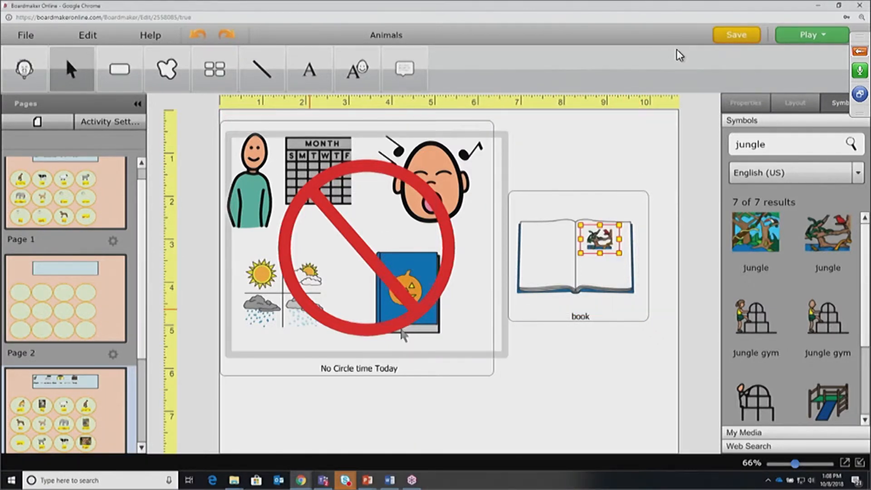
Use the Layout tab's Ordering options to adjust the layering of the book and jungle pictures
{"action": "left_click", "coordinate": [610, 141]}
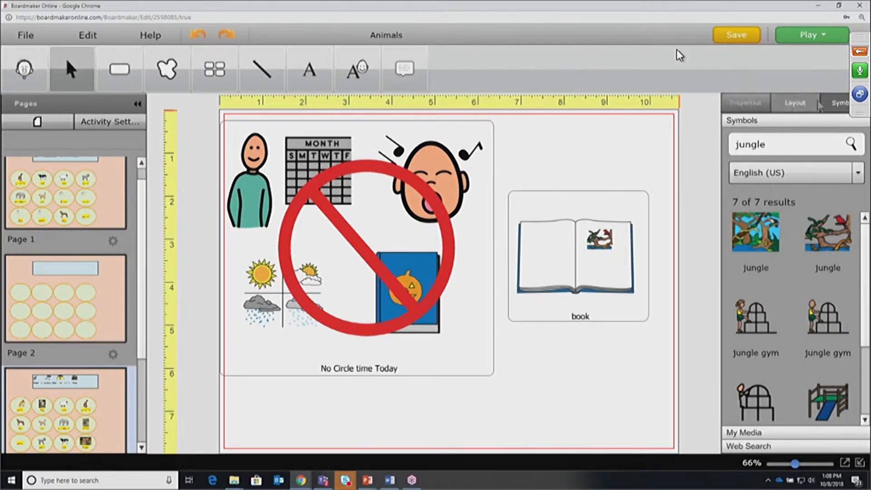
{"action": "left_click", "coordinate": [794, 104]}
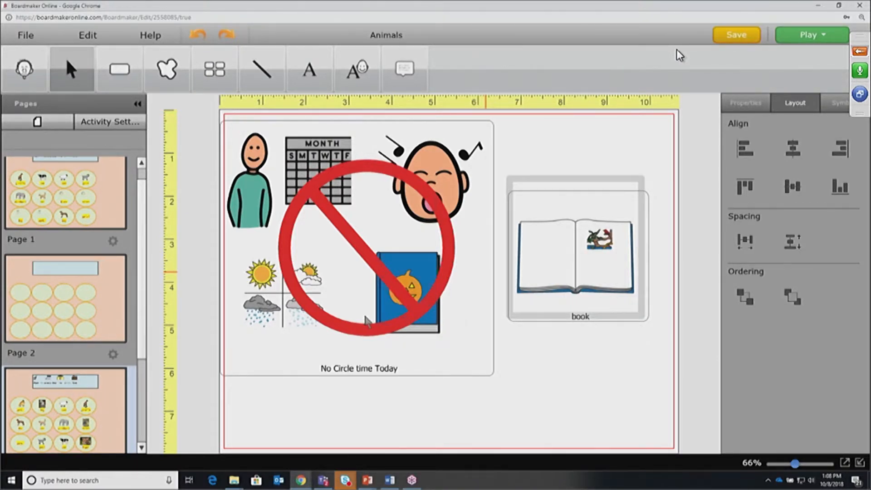
{"action": "left_click", "coordinate": [599, 238]}
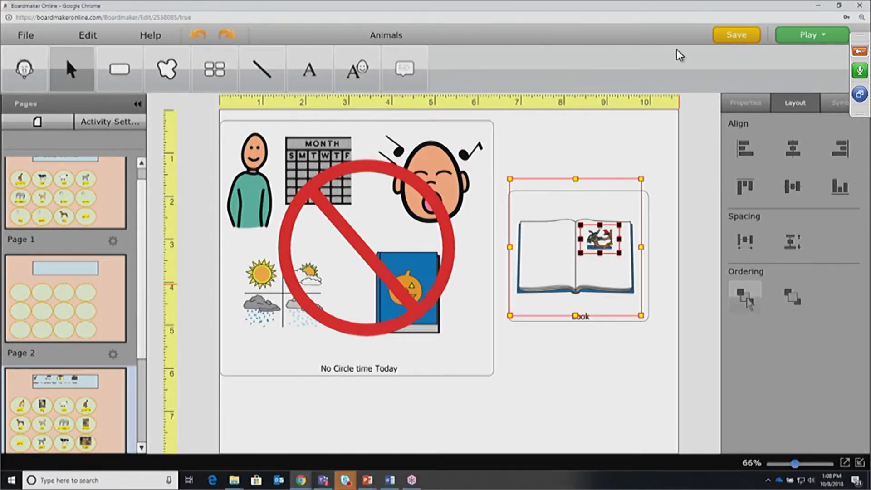
{"action": "left_click", "coordinate": [600, 344]}
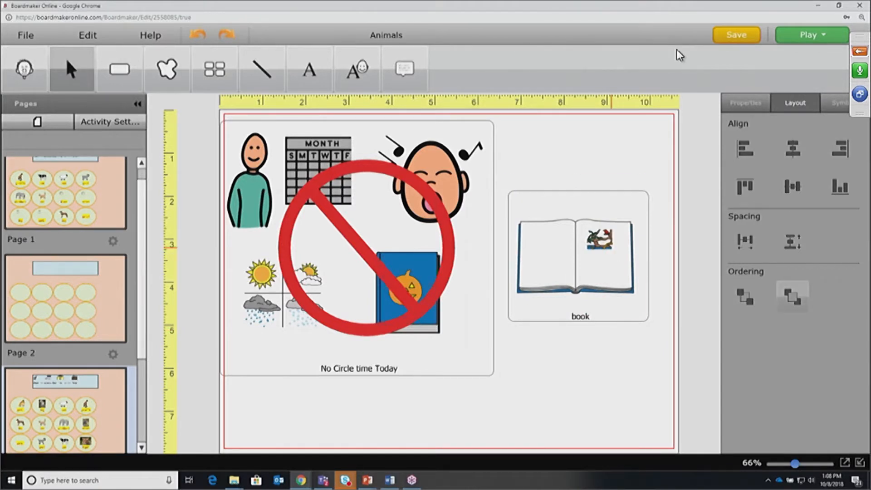
{"action": "left_click", "coordinate": [611, 245]}
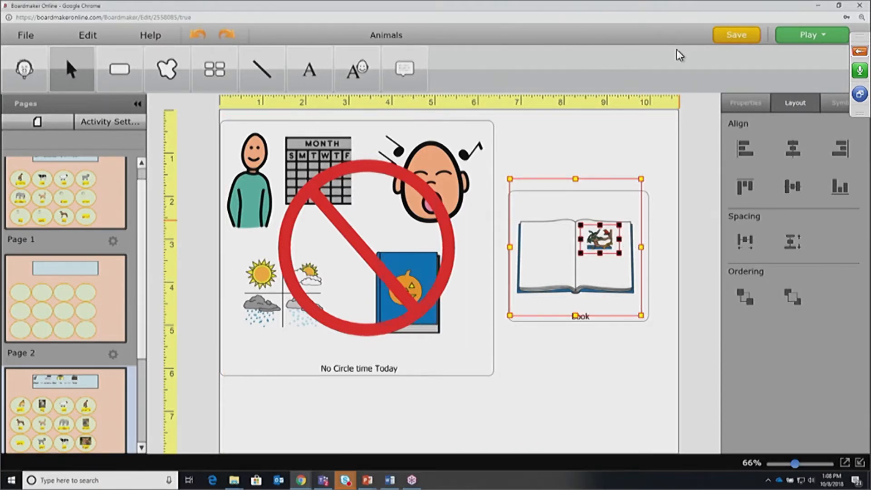
{"action": "left_click", "coordinate": [596, 144]}
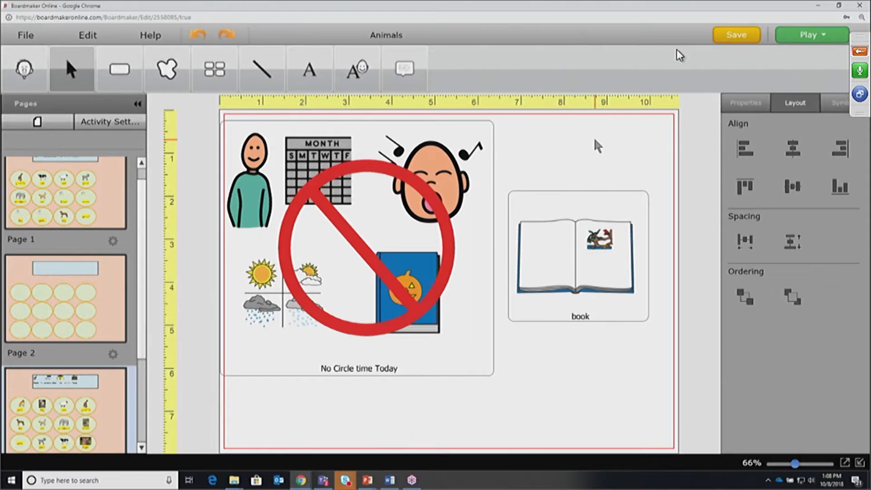
{"action": "left_click", "coordinate": [600, 239]}
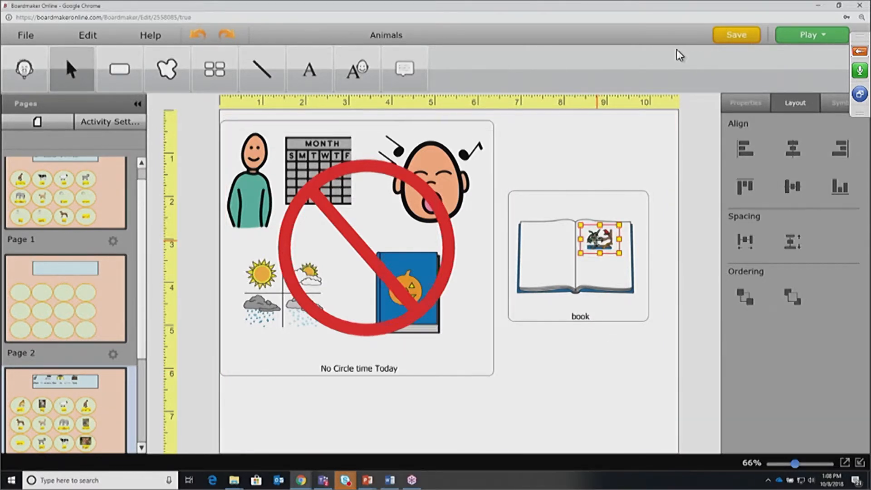
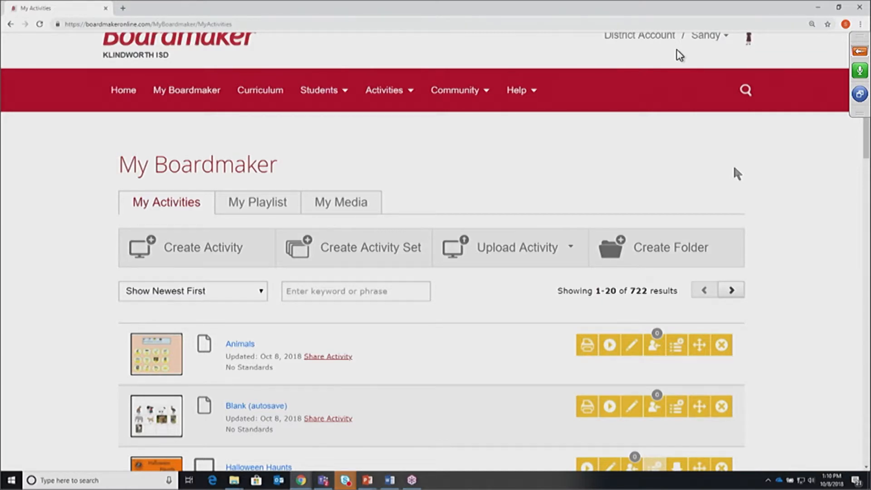
Delete the Blank (autosave) entry and reload My Boardmaker to show 721 activities
{"action": "left_click", "coordinate": [585, 245]}
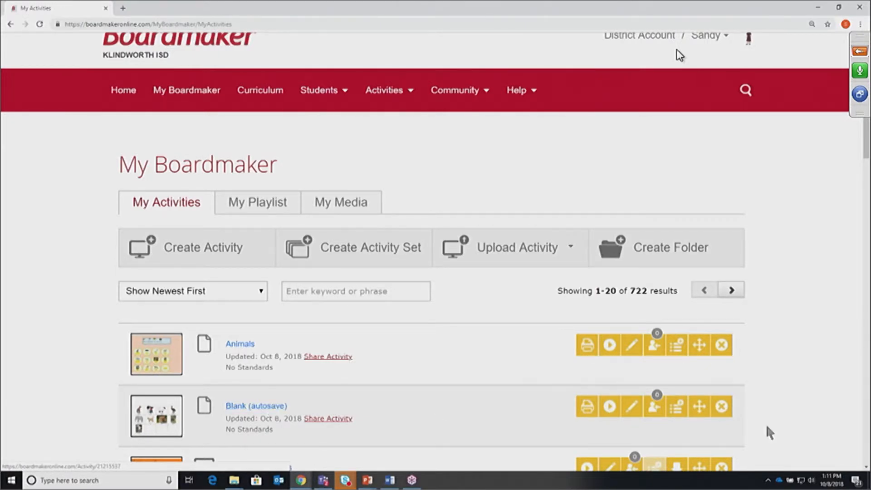
{"action": "left_click", "coordinate": [722, 408]}
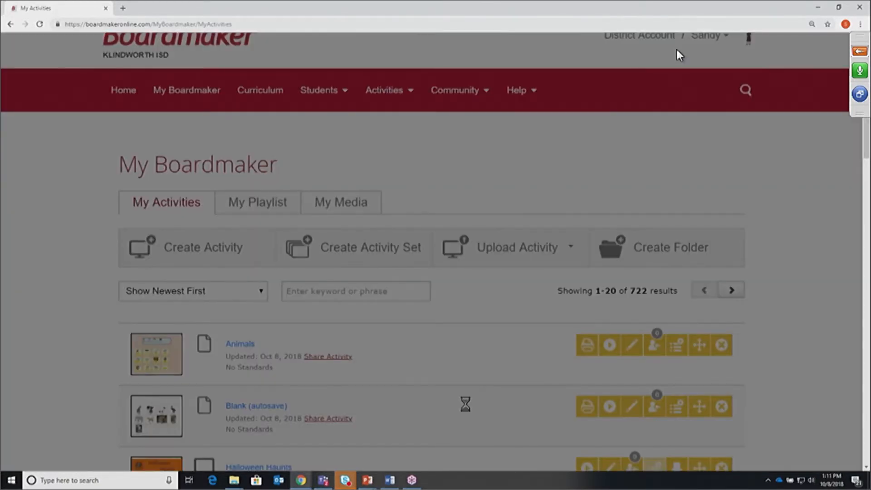
{"action": "left_click", "coordinate": [510, 388]}
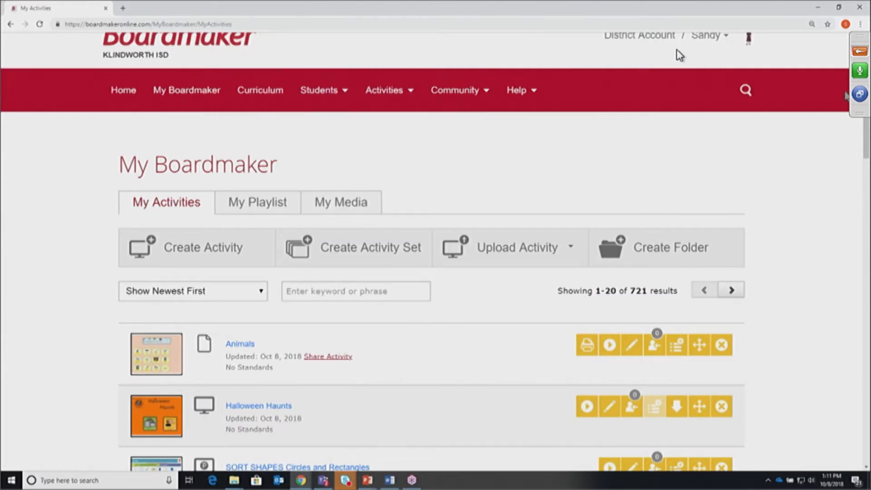
{"action": "scroll", "coordinate": [678, 54], "scroll_direction": "up", "scroll_amount": 1}
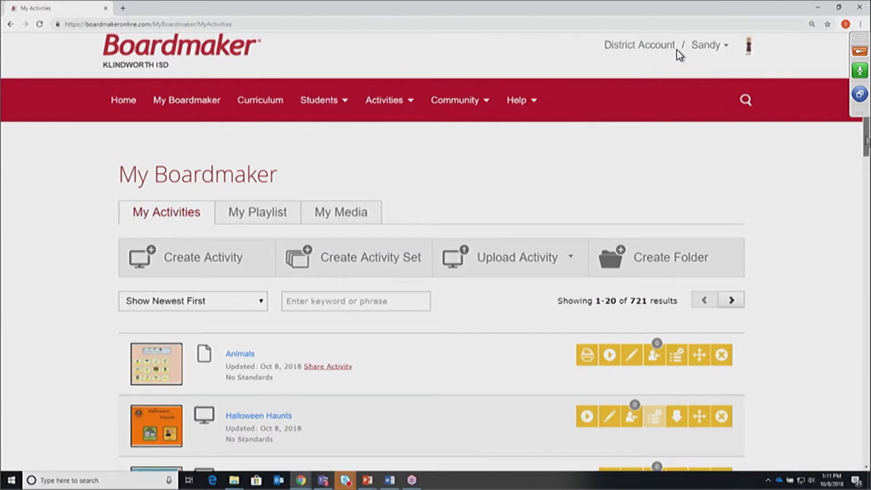
{"action": "scroll", "coordinate": [679, 55], "scroll_direction": "up", "scroll_amount": 1}
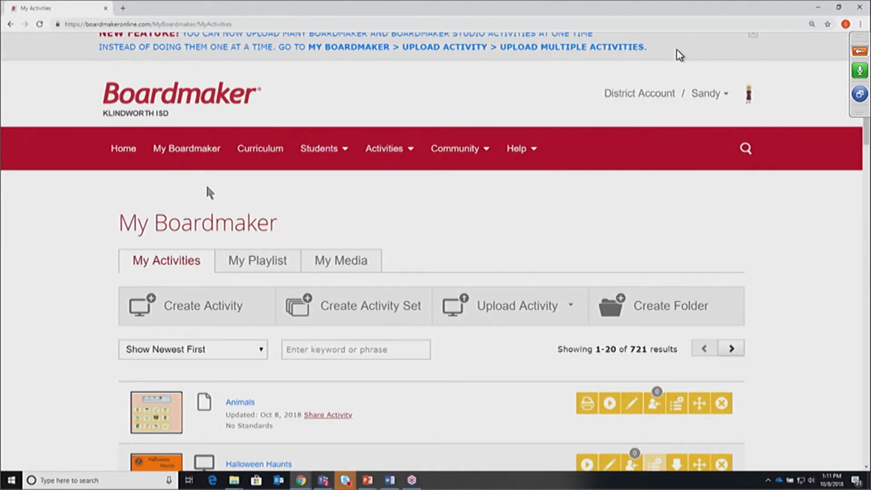
{"action": "left_click", "coordinate": [186, 148]}
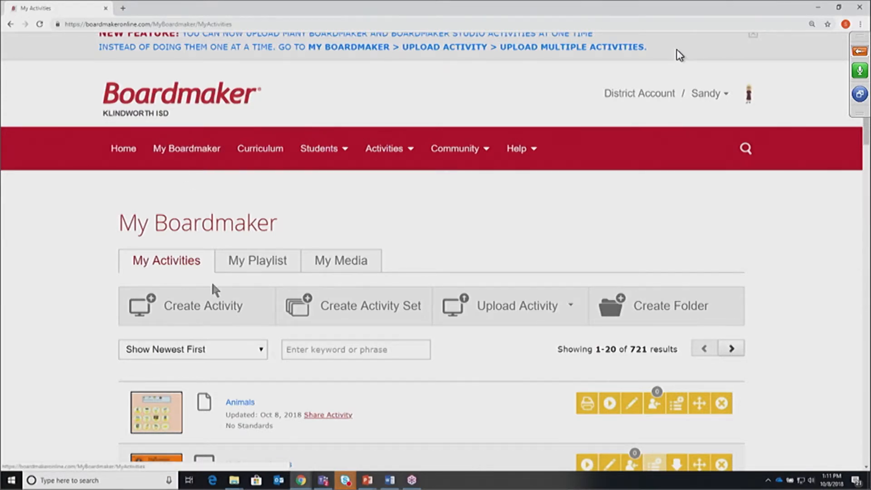
Open the Create Activity From... dialog and browse its 640 Interactive, Performance and Print templates
{"action": "left_click", "coordinate": [206, 315]}
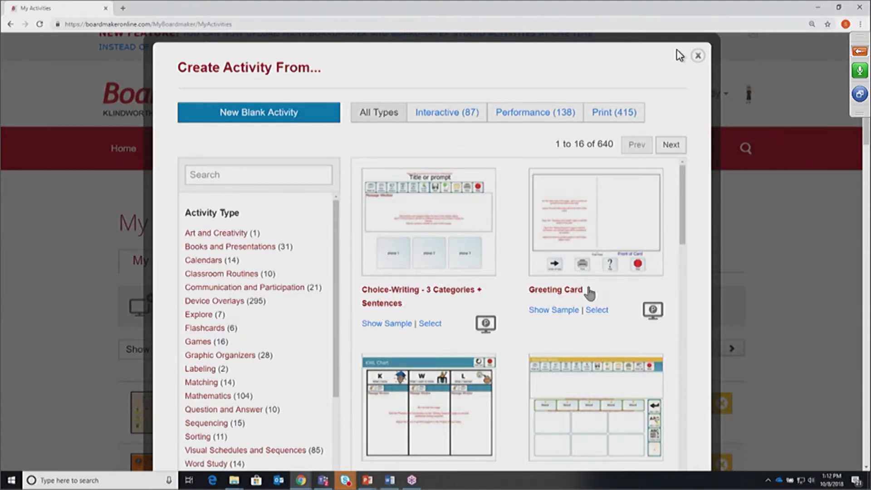
{"action": "left_click_drag", "start_coordinate": [682, 239], "coordinate": [699, 369]}
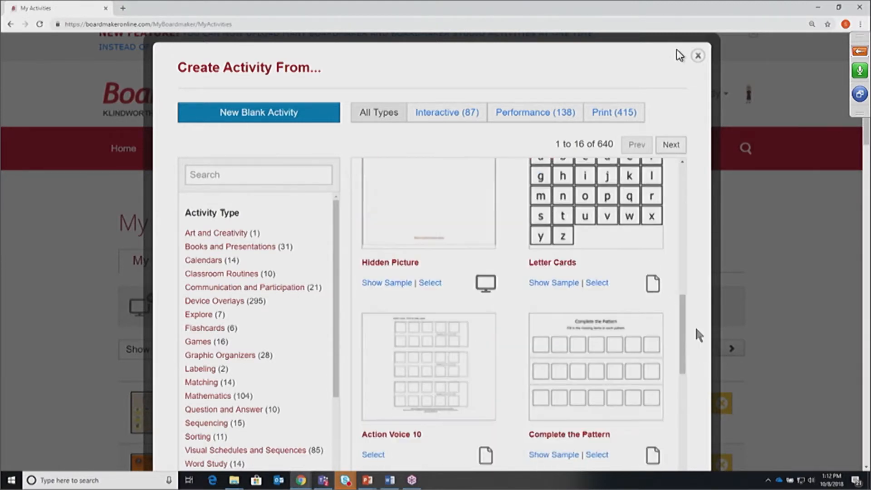
{"action": "scroll", "coordinate": [682, 337], "scroll_direction": "up", "scroll_amount": 2}
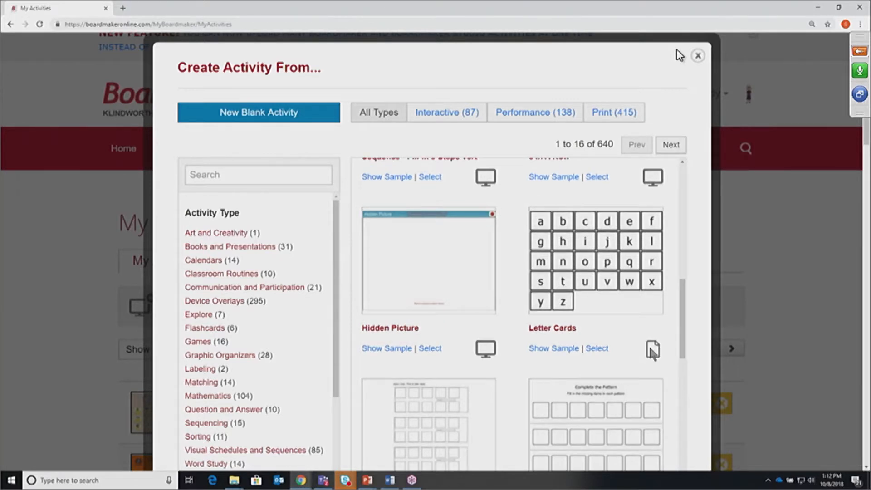
{"action": "left_click_drag", "start_coordinate": [684, 327], "coordinate": [689, 364]}
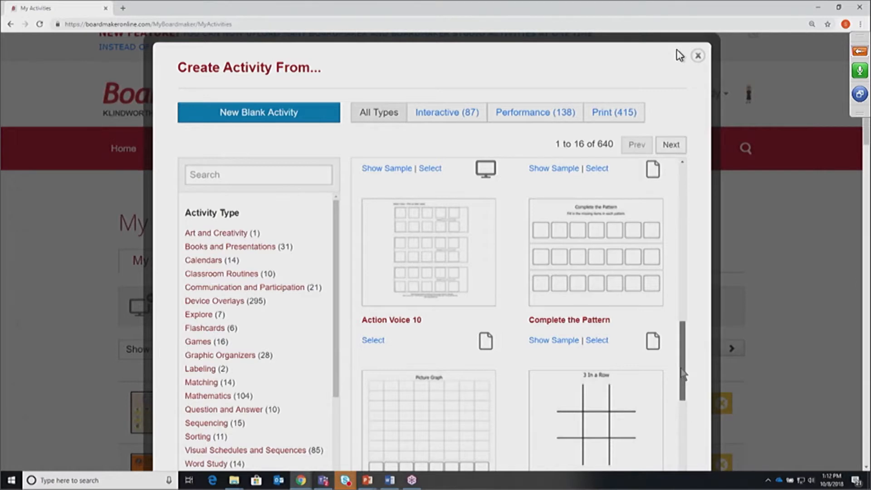
{"action": "scroll", "coordinate": [682, 374], "scroll_direction": "up", "scroll_amount": 8}
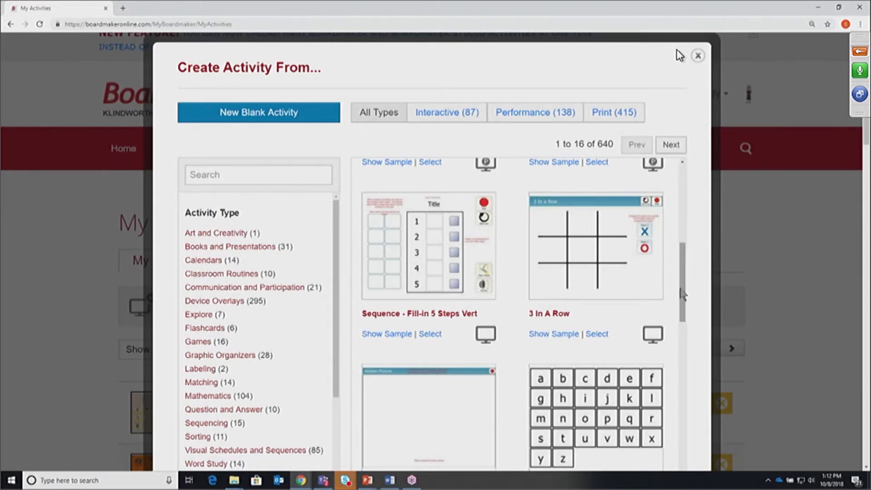
{"action": "scroll", "coordinate": [684, 294], "scroll_direction": "up", "scroll_amount": 3}
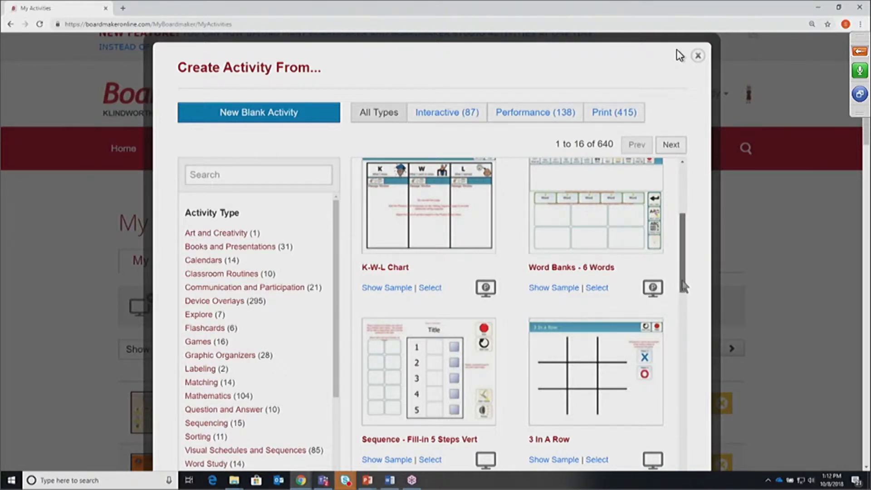
{"action": "scroll", "coordinate": [681, 317], "scroll_direction": "down", "scroll_amount": 1}
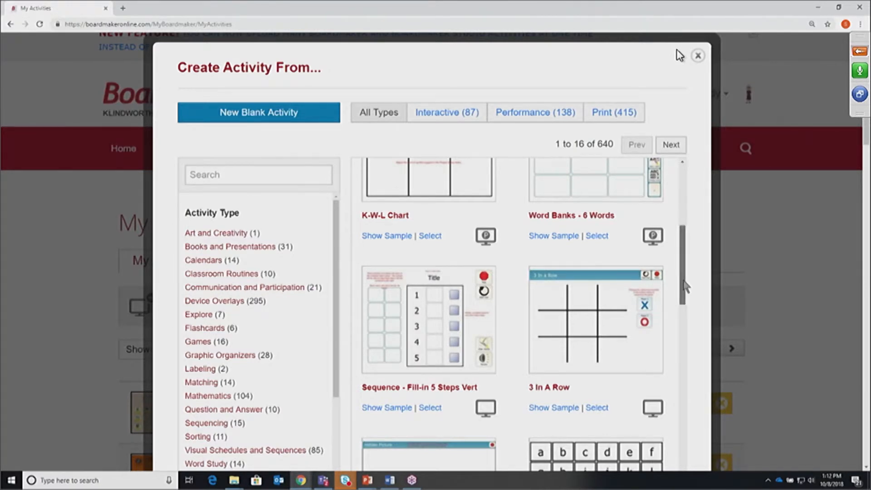
{"action": "left_click_drag", "start_coordinate": [683, 282], "coordinate": [690, 228]}
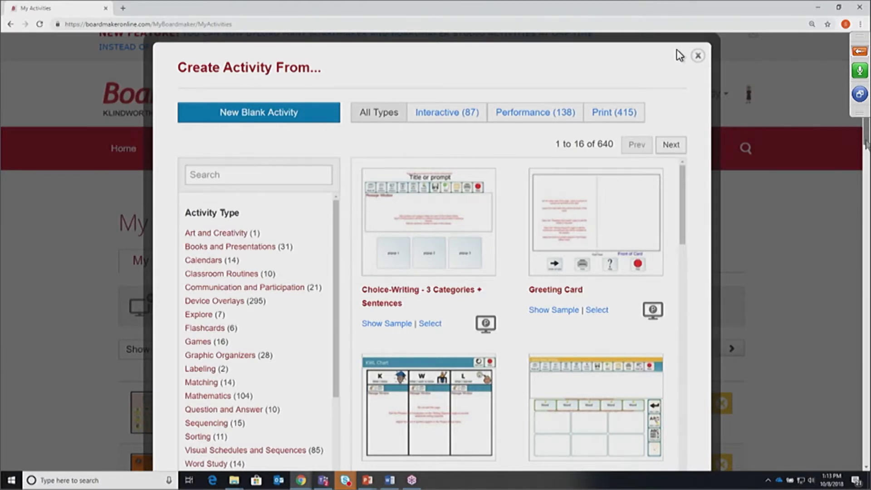
{"action": "scroll", "coordinate": [865, 145], "scroll_direction": "down", "scroll_amount": 1}
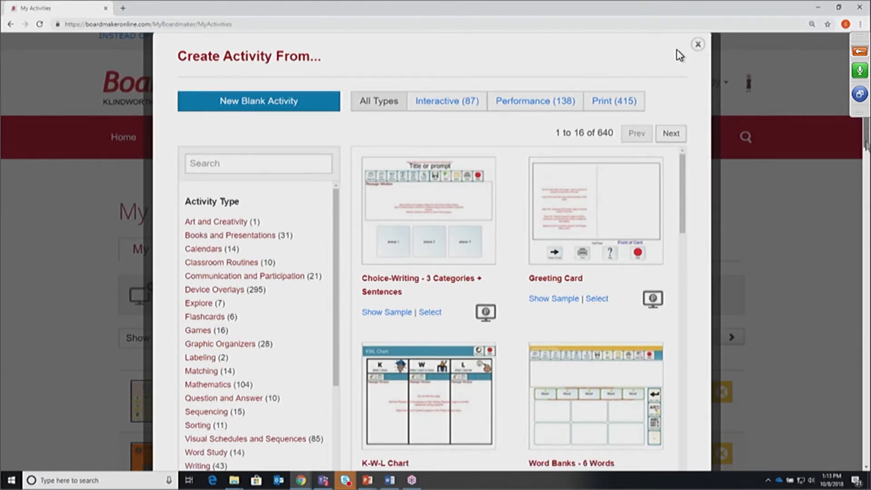
{"action": "scroll", "coordinate": [865, 144], "scroll_direction": "down", "scroll_amount": 1}
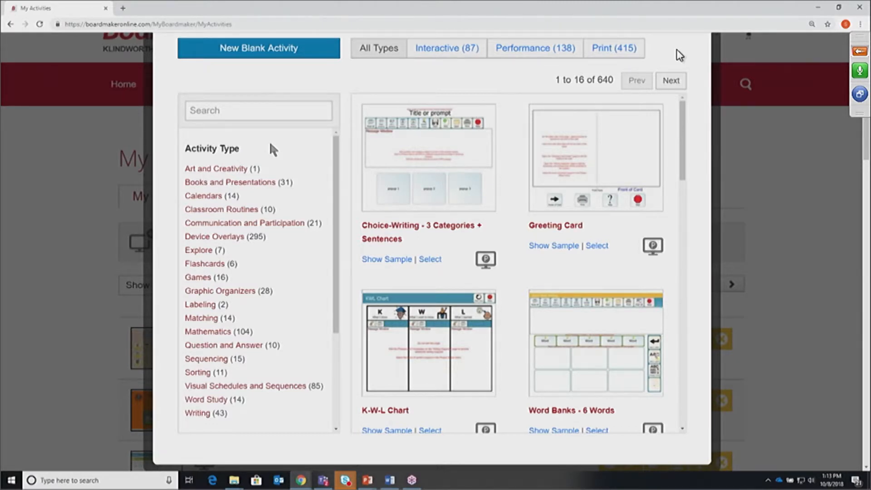
Filter to the 11 Sorting templates and preview the Sorting - 2 Groups 10 Items sample
{"action": "left_click", "coordinate": [199, 372]}
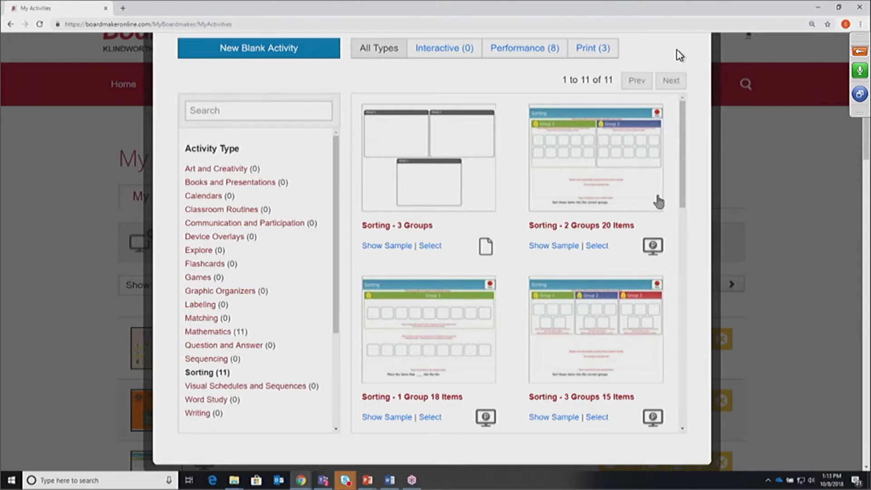
{"action": "left_click_drag", "start_coordinate": [684, 205], "coordinate": [688, 355]}
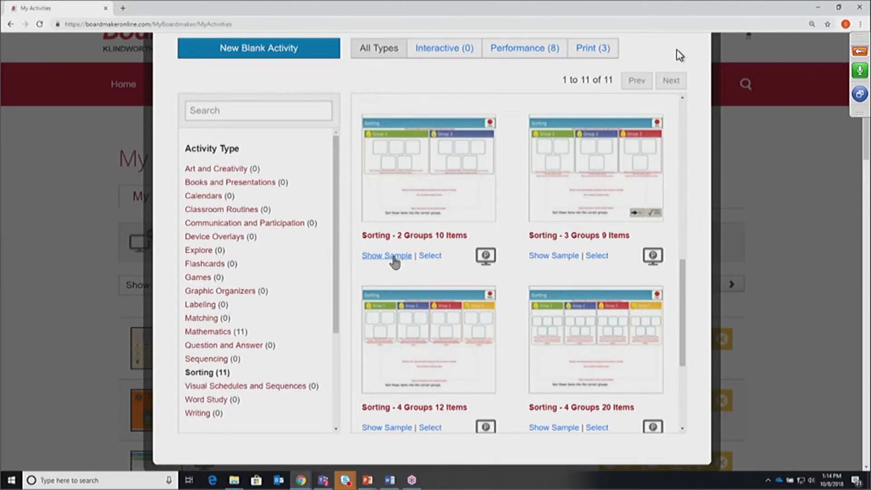
{"action": "left_click", "coordinate": [394, 262]}
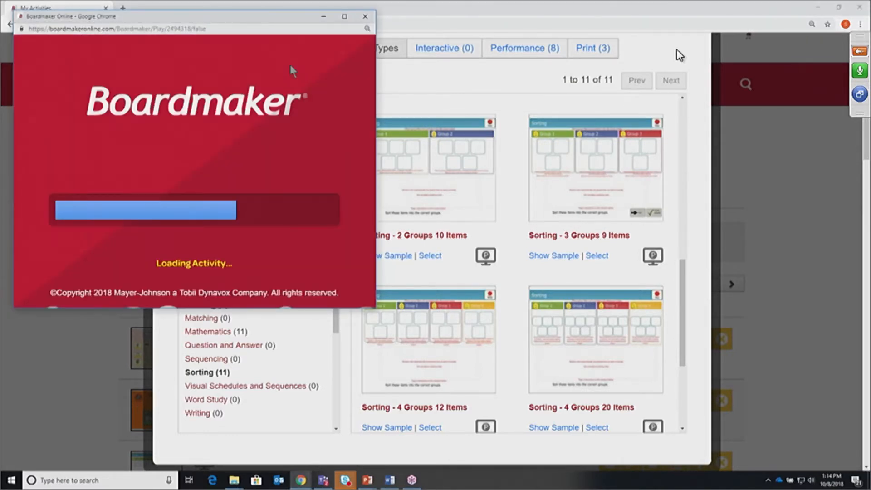
Maximize the sample preview and sort the napkin into Thrown Away
{"action": "left_click_drag", "start_coordinate": [222, 18], "coordinate": [376, 76]}
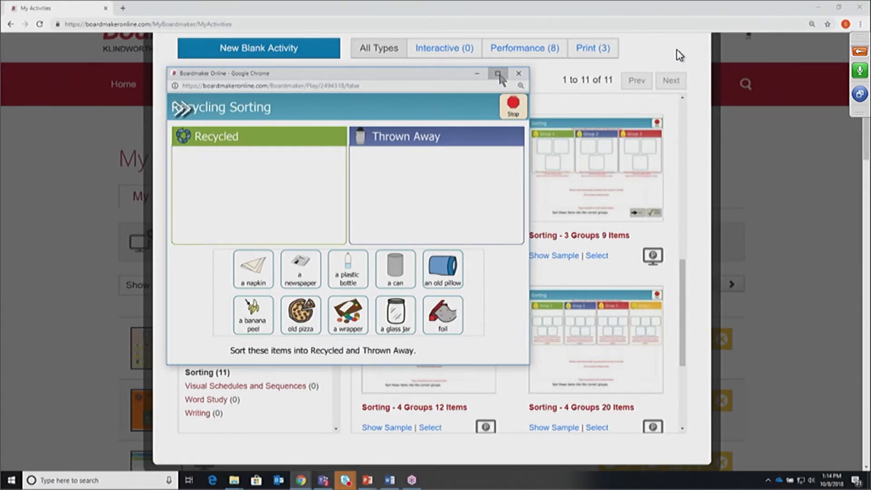
{"action": "left_click", "coordinate": [499, 74]}
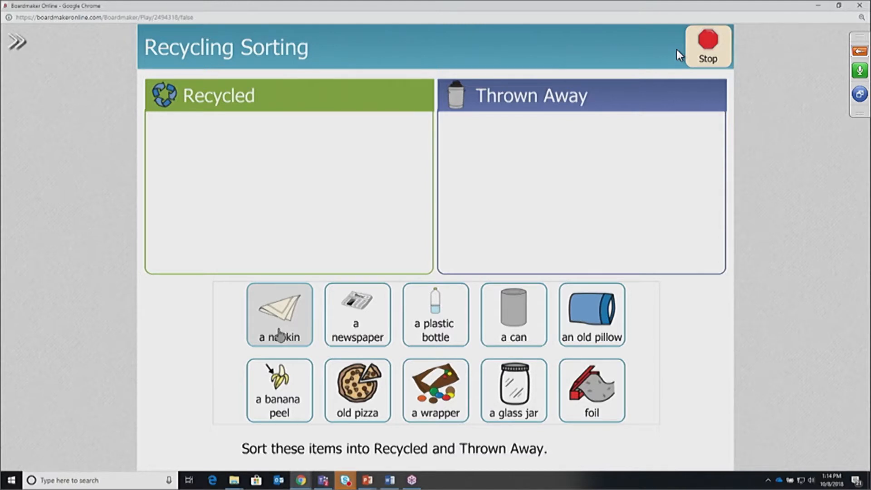
{"action": "left_click_drag", "start_coordinate": [266, 326], "coordinate": [631, 208]}
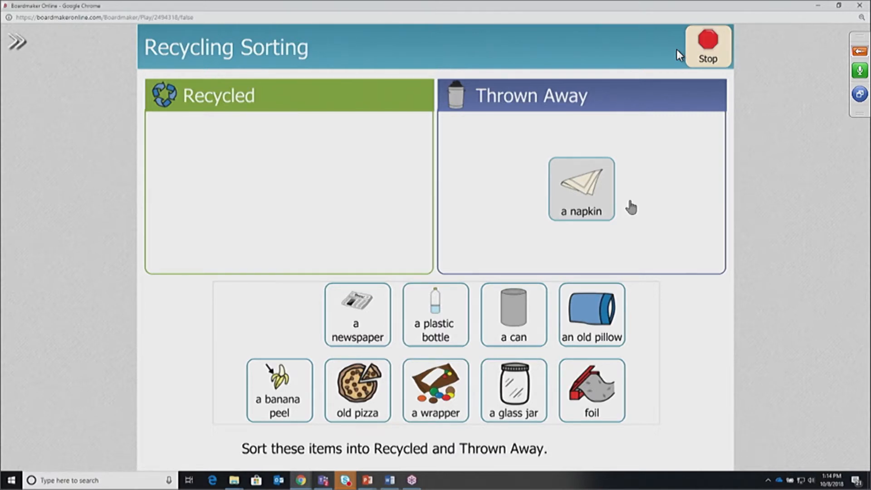
{"action": "key", "text": "XF86AudioRaiseVolume"}
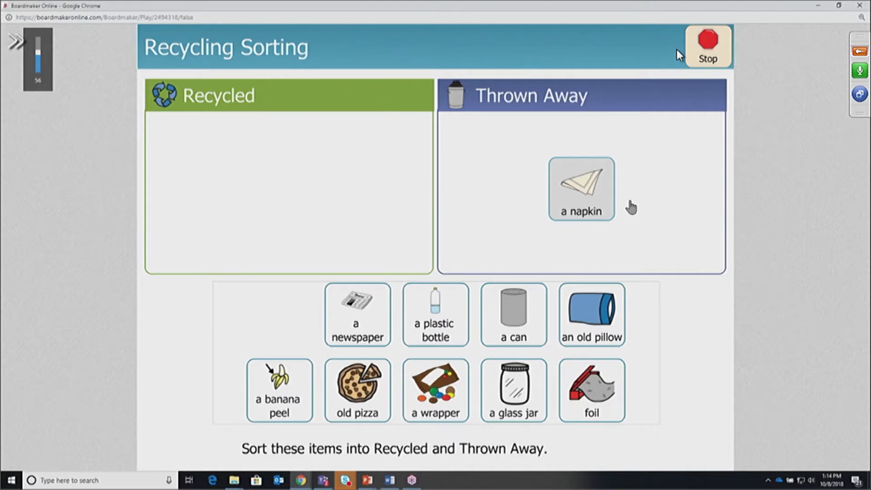
Sort the newspaper into Recycled, then stop playing the sample
{"action": "left_click_drag", "start_coordinate": [357, 312], "coordinate": [510, 170]}
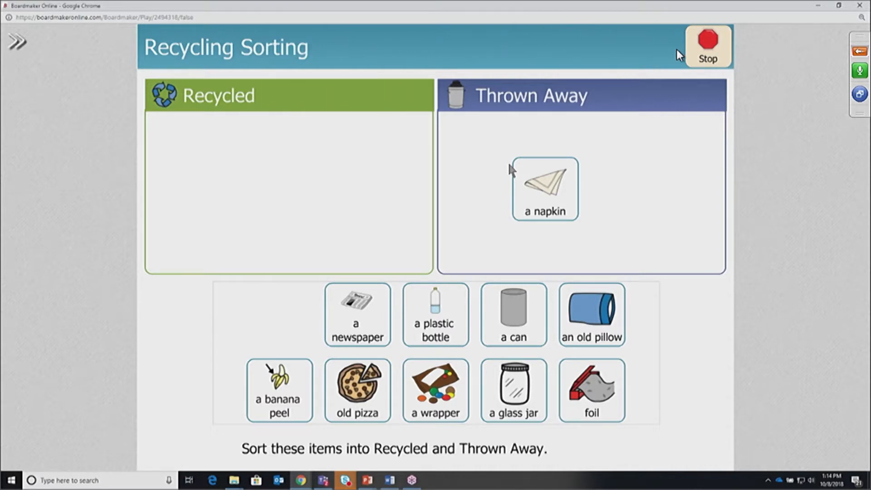
{"action": "left_click_drag", "start_coordinate": [373, 298], "coordinate": [491, 213]}
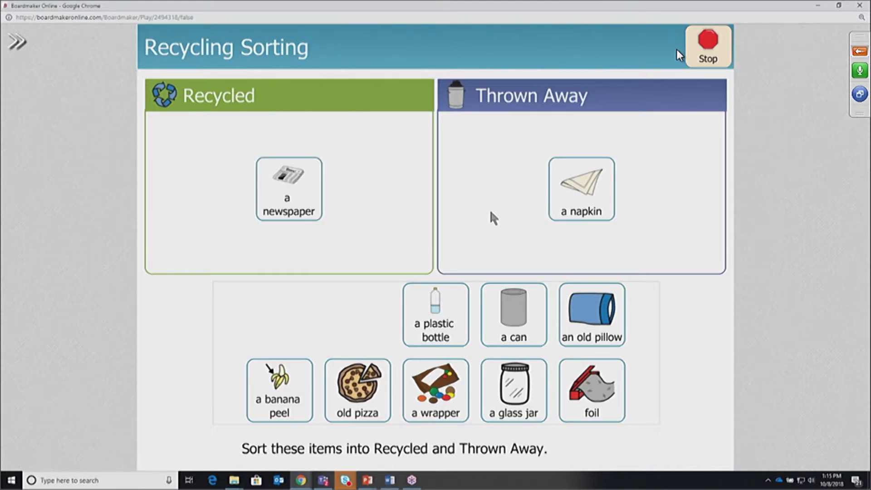
{"action": "key", "text": "XF86AudioRaiseVolume"}
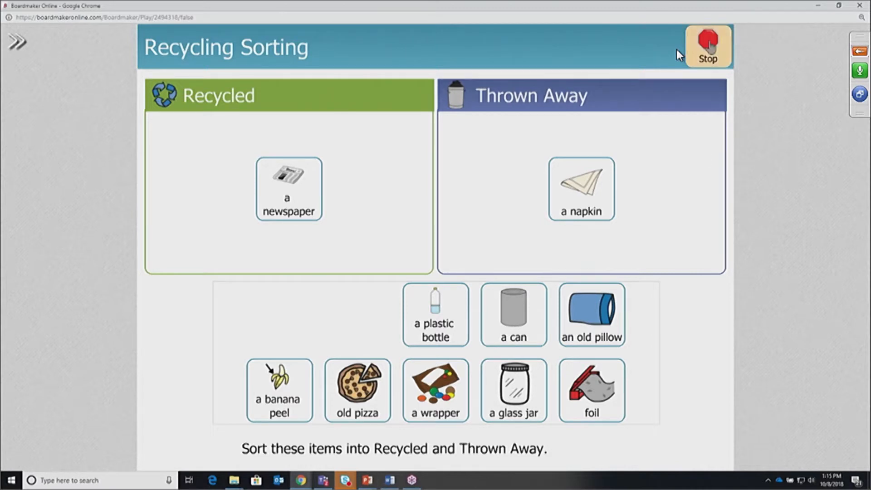
{"action": "left_click", "coordinate": [709, 45]}
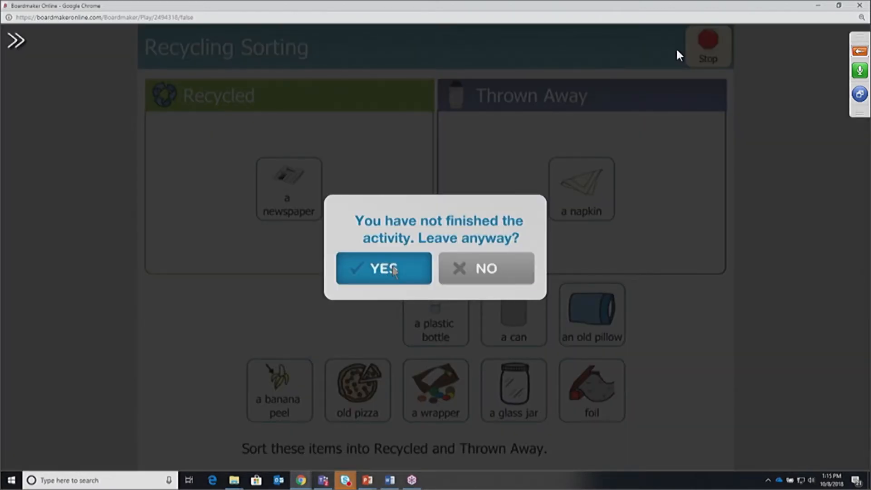
Leave the sample and open the Sorting - 2 Groups 10 Items template in a maximized editor
{"action": "left_click", "coordinate": [392, 269]}
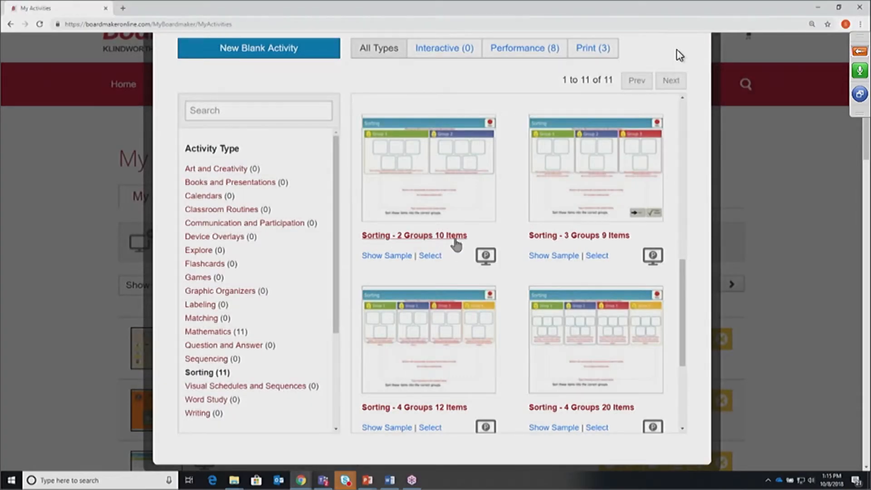
{"action": "left_click", "coordinate": [430, 256]}
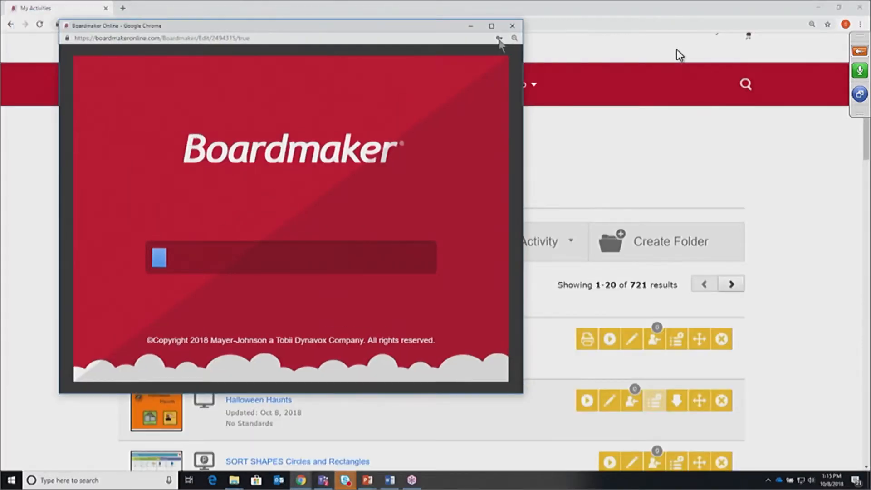
{"action": "left_click_drag", "start_coordinate": [447, 28], "coordinate": [539, 53]}
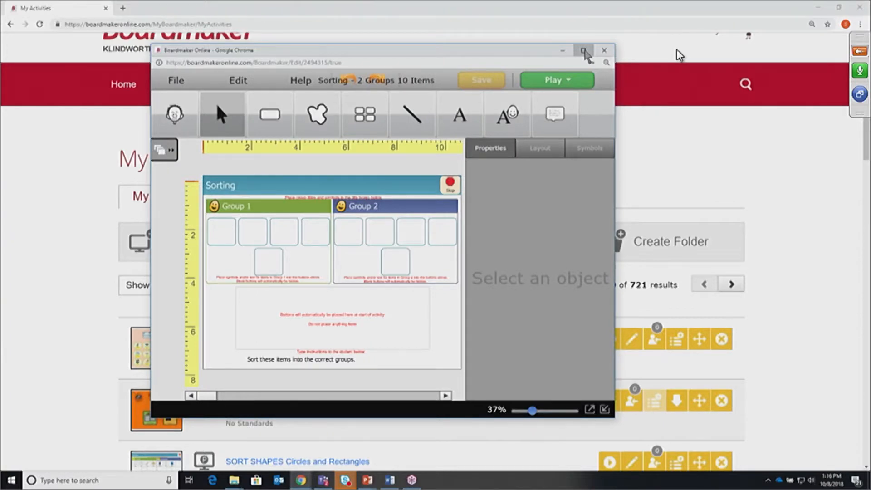
{"action": "left_click", "coordinate": [584, 50]}
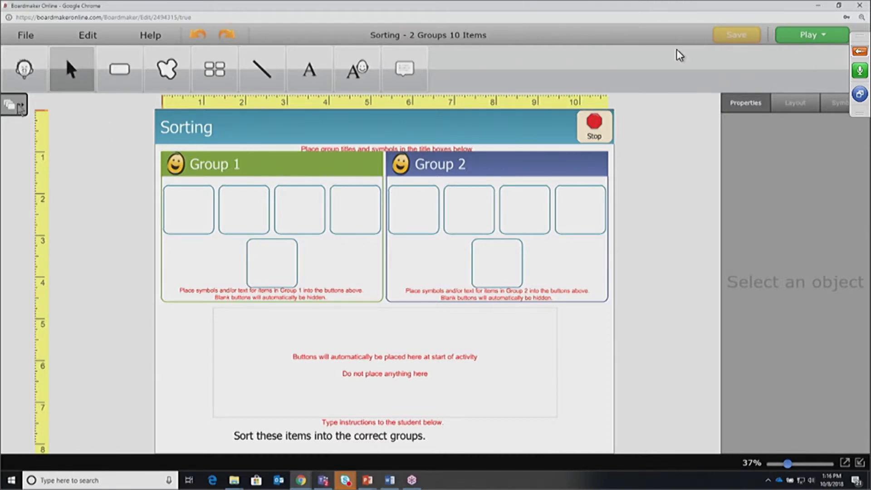
{"action": "left_click", "coordinate": [20, 107]}
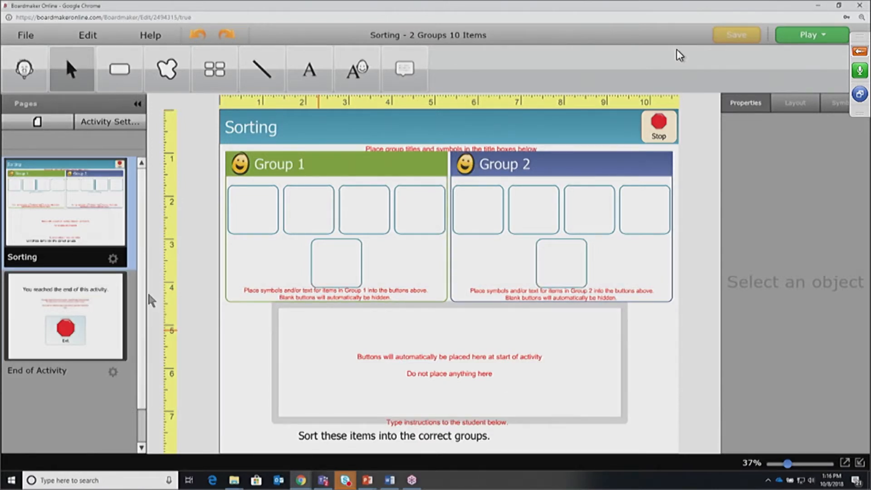
{"action": "left_click", "coordinate": [138, 106]}
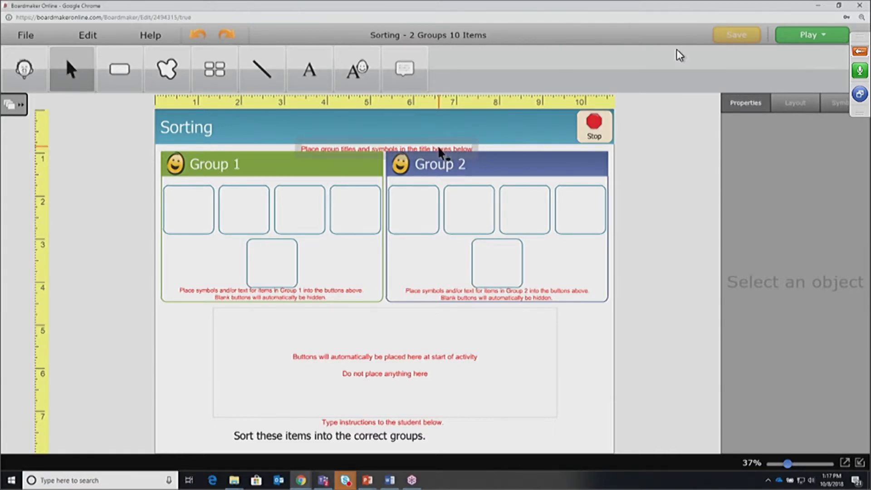
Change the Group 1 title to 'Circles' with a yellow circle symbol
{"action": "left_click", "coordinate": [220, 163]}
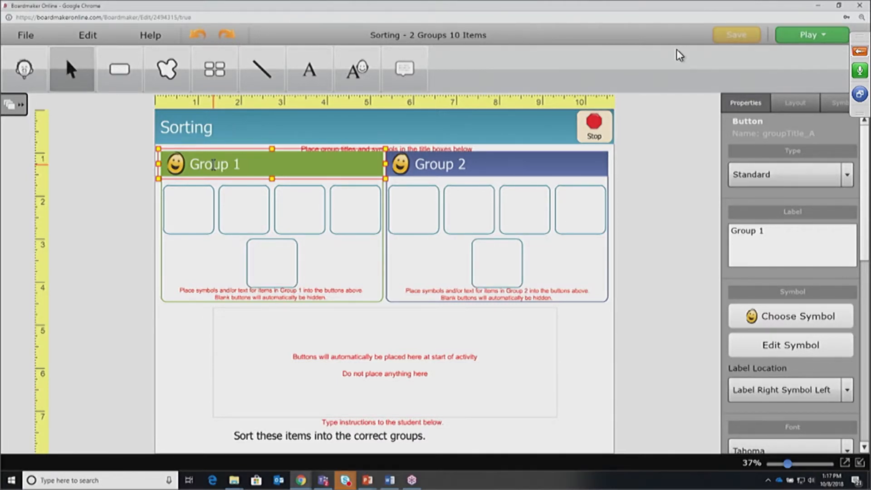
{"action": "type", "text": "Circles"}
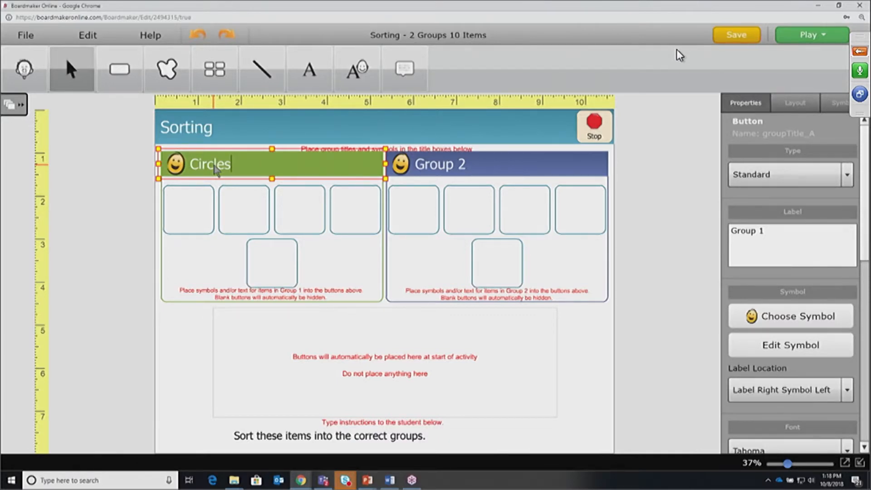
{"action": "key", "text": "Return"}
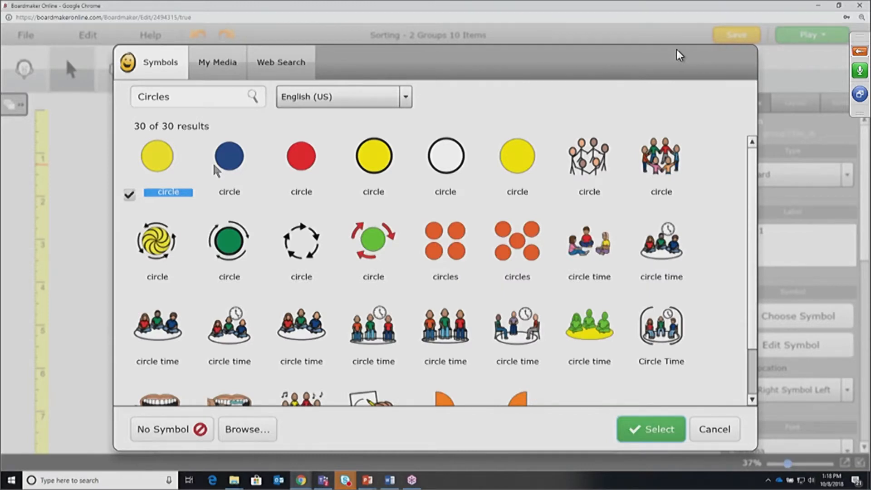
{"action": "key", "text": "Return"}
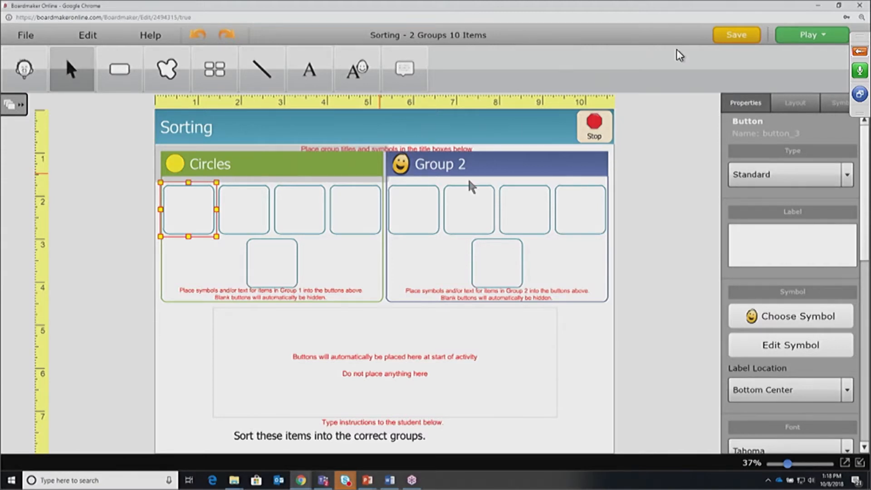
{"action": "left_click", "coordinate": [431, 165]}
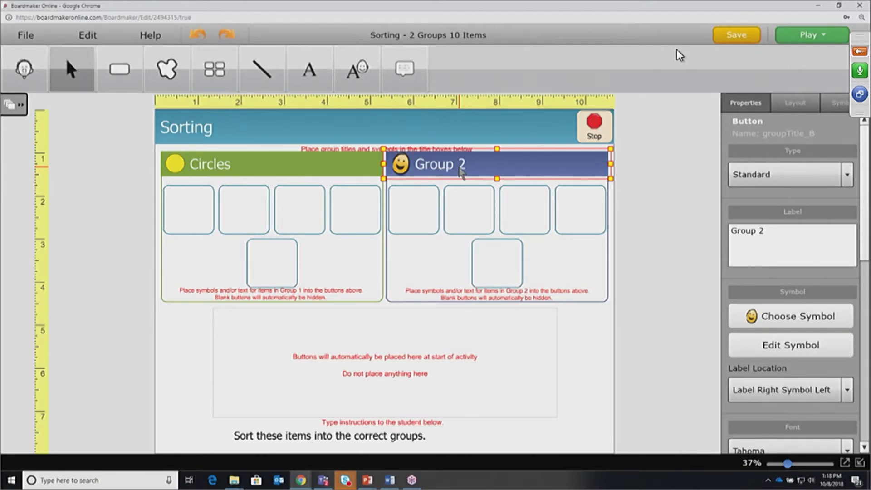
Change the Group 2 title to 'Rectangles' with a yellow rectangle symbol
{"action": "type", "text": "Rectangles"}
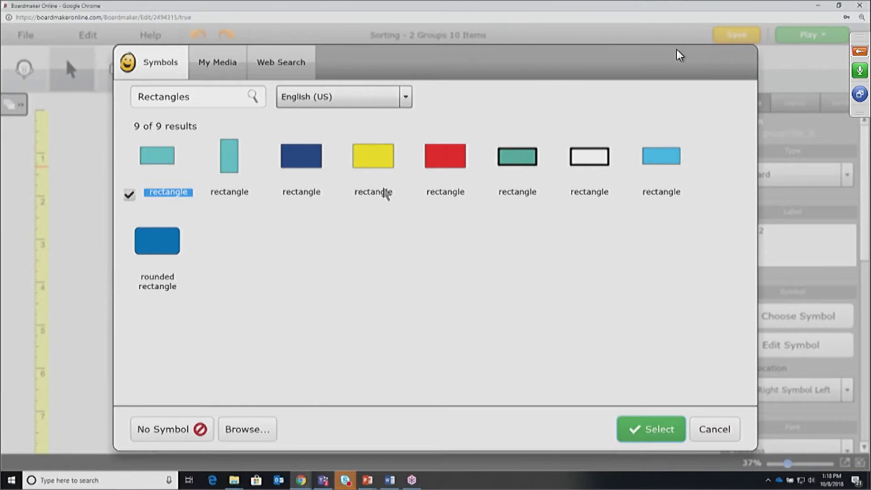
{"action": "left_click", "coordinate": [381, 196]}
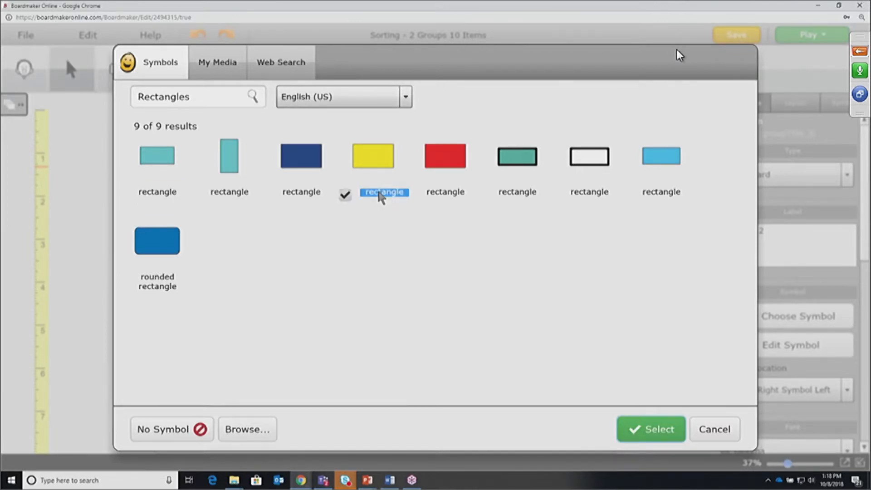
{"action": "double_click", "coordinate": [381, 196]}
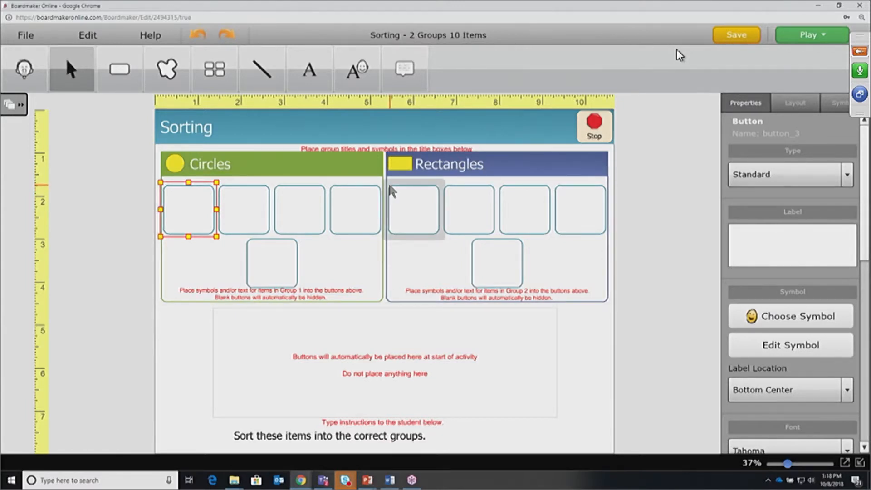
{"action": "left_click", "coordinate": [263, 171]}
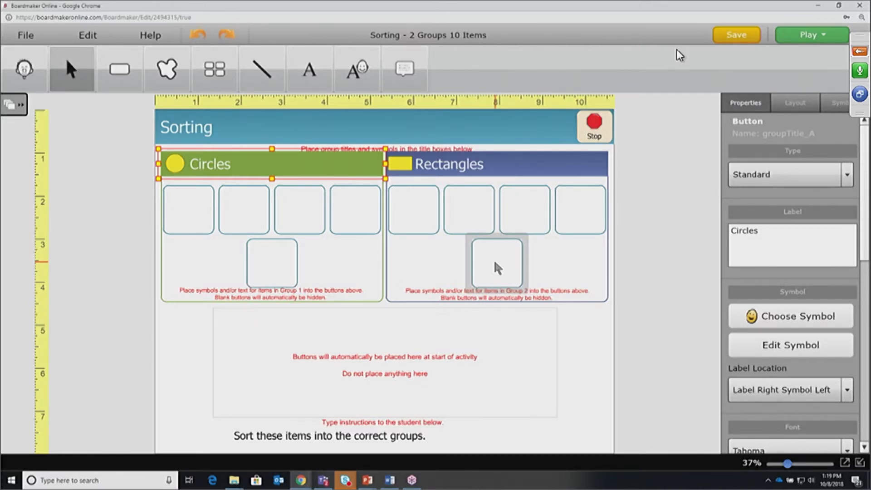
Give the first Circles items a paper plate picture and a clock picture
{"action": "left_click", "coordinate": [204, 217]}
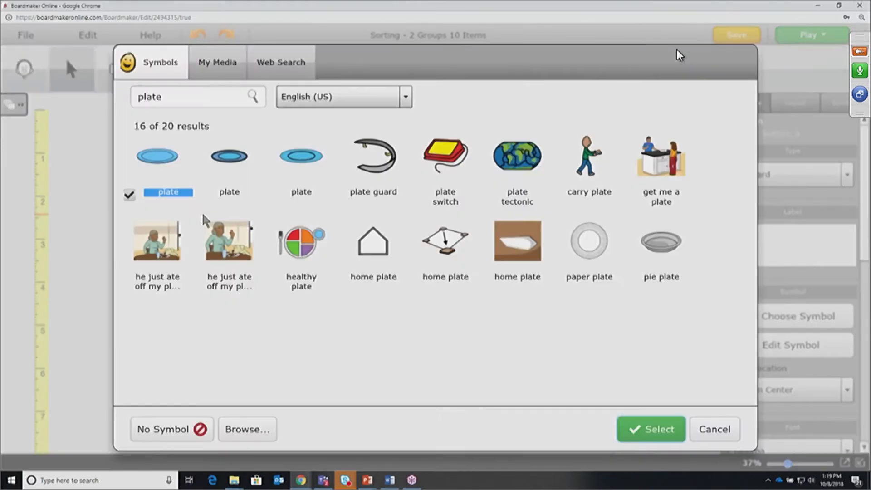
{"action": "left_click", "coordinate": [589, 240]}
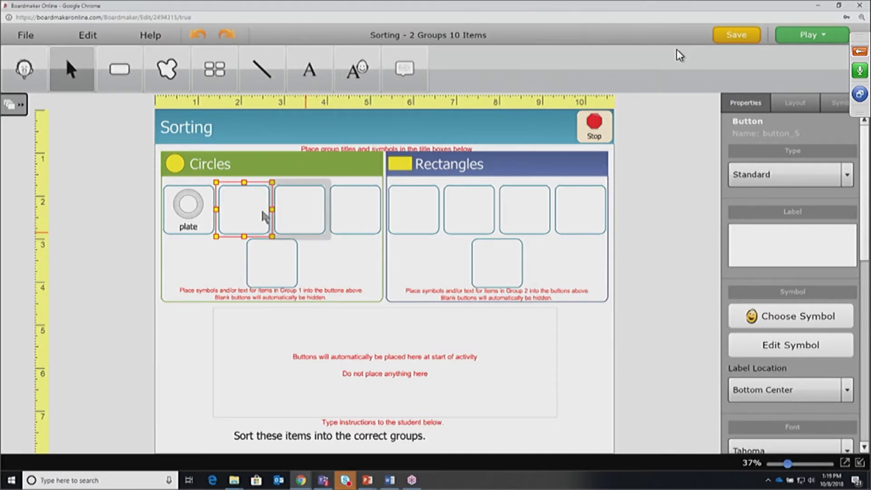
{"action": "type", "text": "clock"}
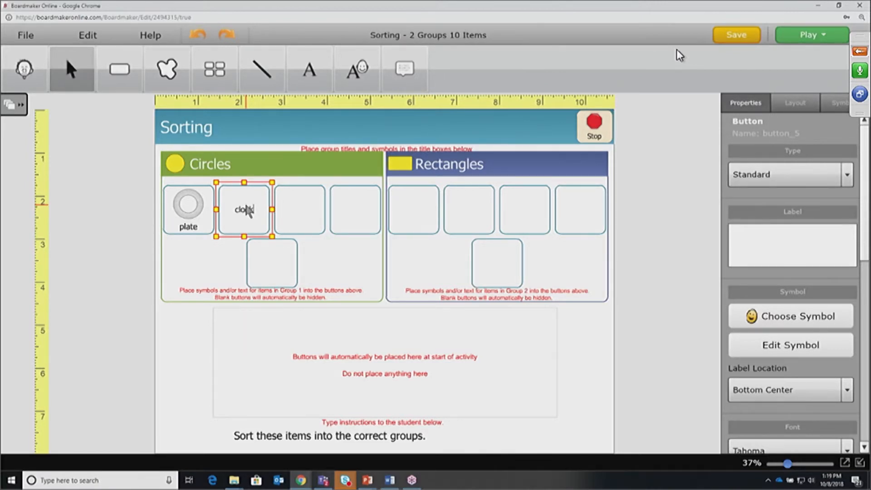
{"action": "key", "text": "Return"}
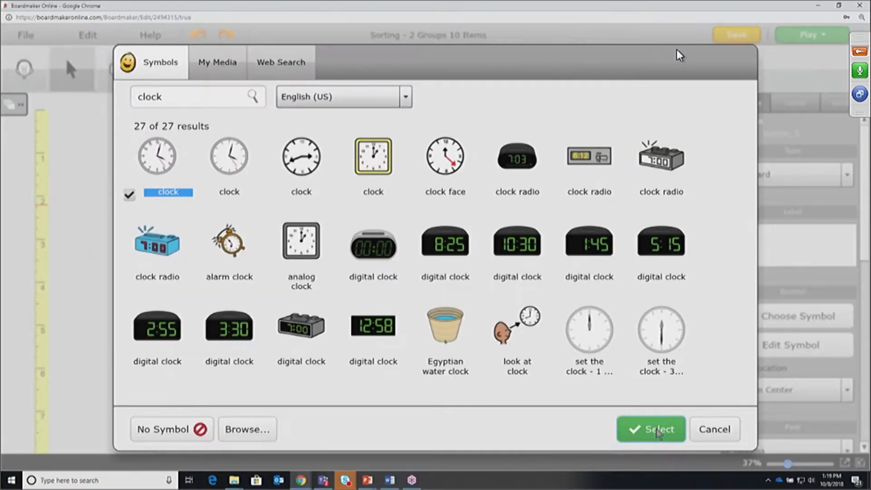
{"action": "left_click", "coordinate": [659, 431]}
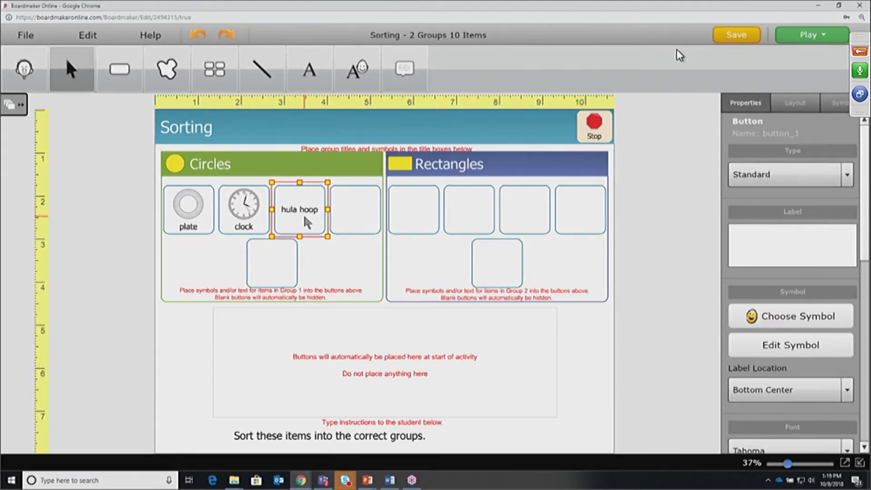
Use a web-search crossed-hoops image as the hula hoop item's picture
{"action": "key", "text": "Return"}
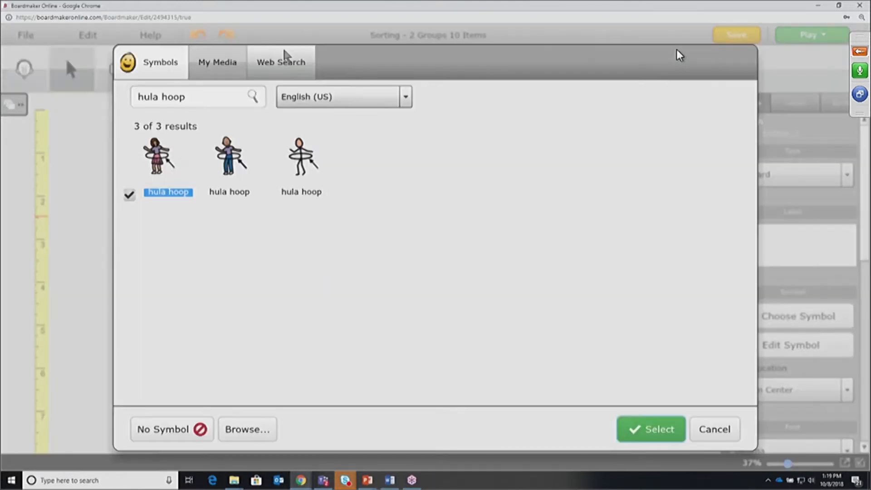
{"action": "left_click", "coordinate": [284, 60]}
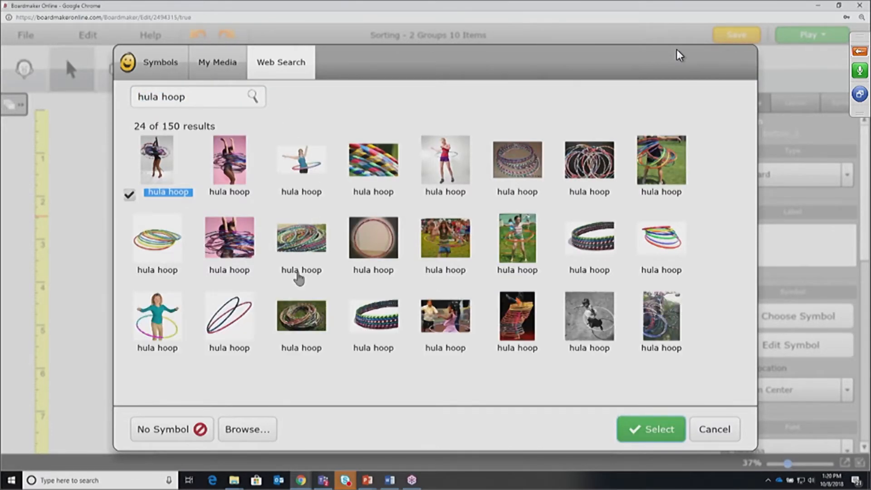
{"action": "left_click", "coordinate": [235, 323]}
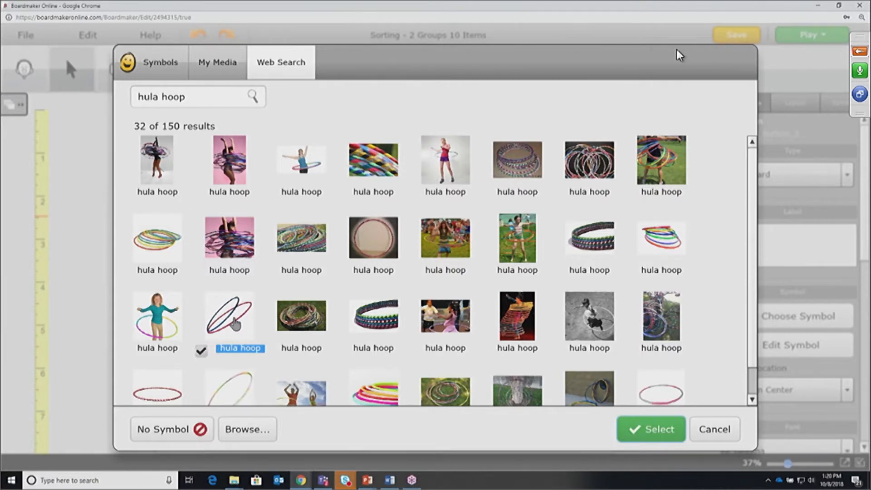
{"action": "key", "text": "Return"}
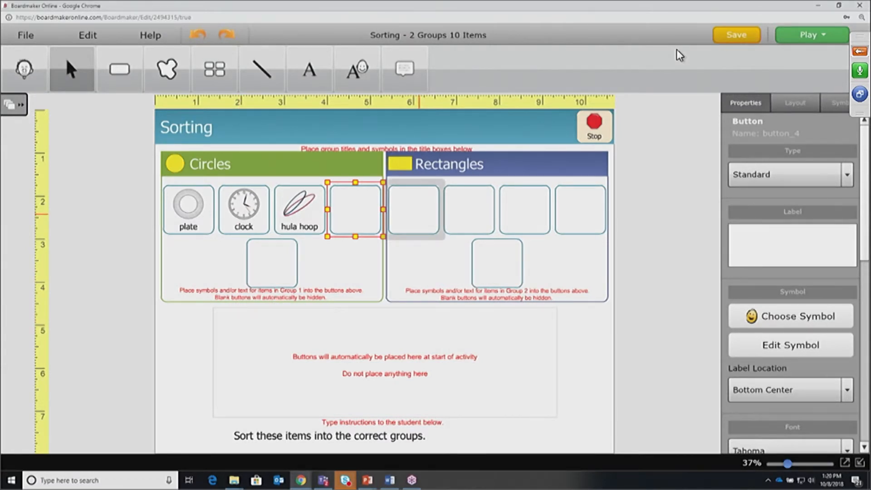
Fill the Rectangles items with TV, blue book and lined paper pictures
{"action": "left_click", "coordinate": [418, 214]}
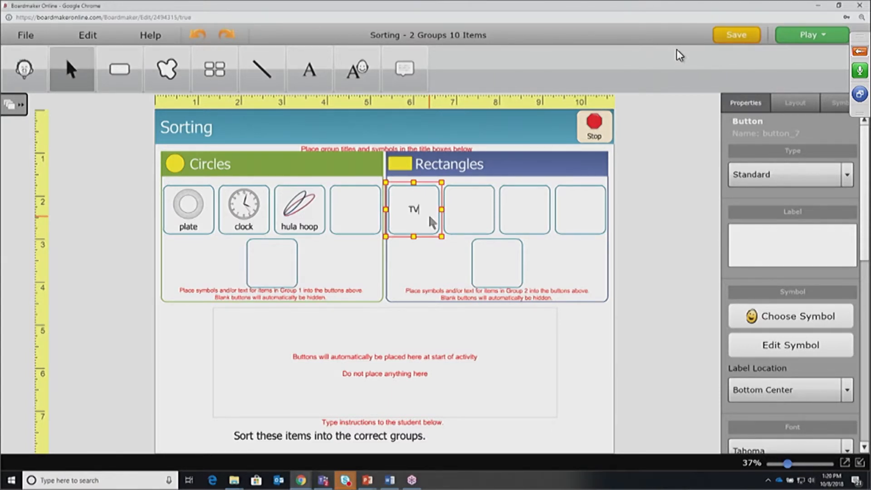
{"action": "key", "text": "Return"}
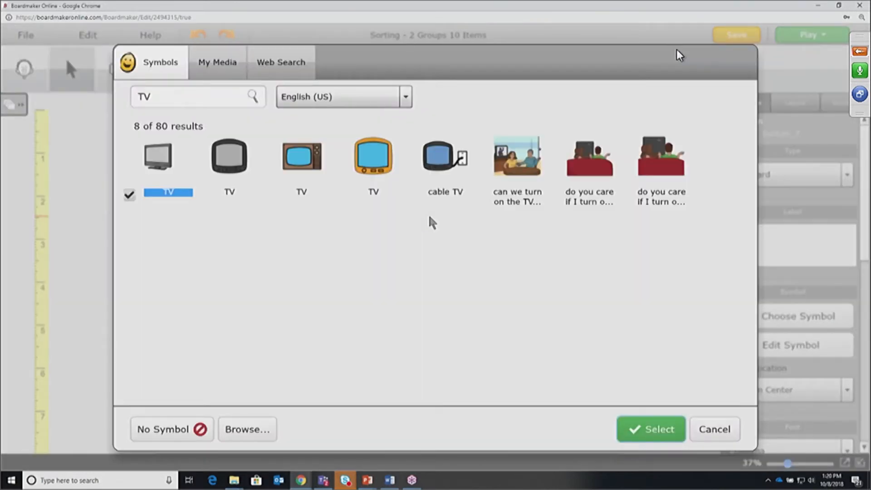
{"action": "left_click", "coordinate": [654, 430]}
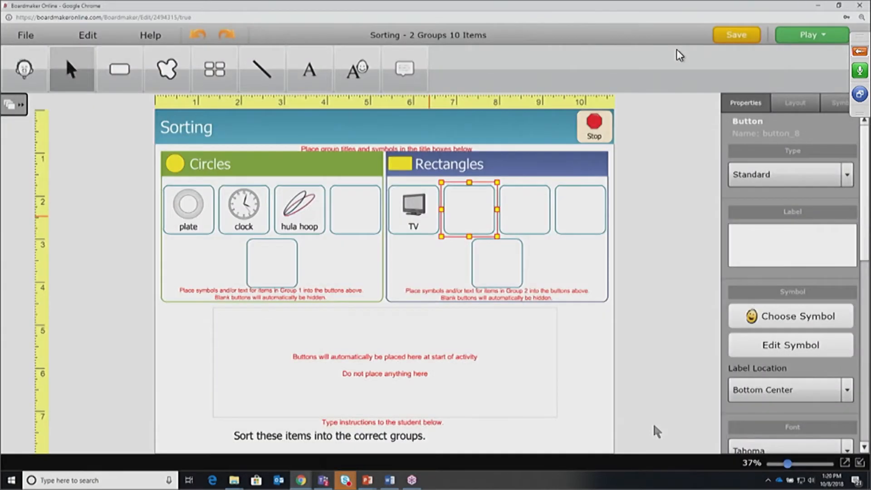
{"action": "type", "text": "book"}
{"action": "key", "text": "Return"}
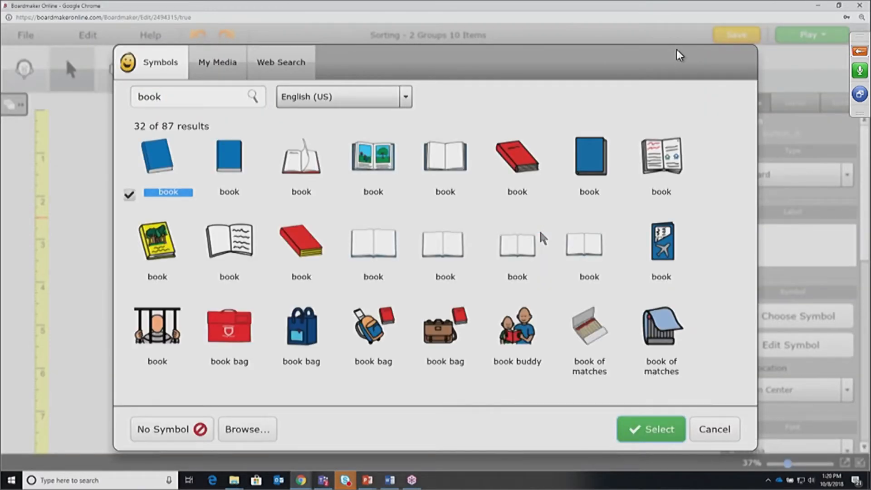
{"action": "left_click", "coordinate": [588, 167]}
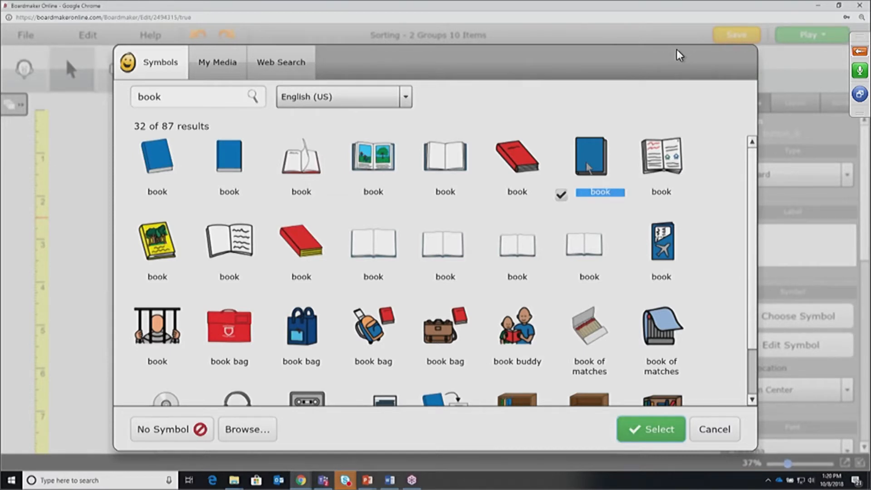
{"action": "double_click", "coordinate": [588, 167]}
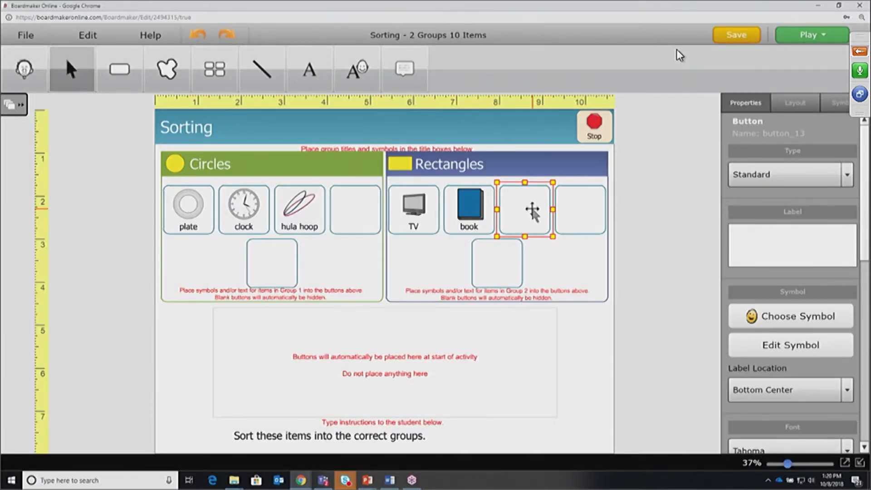
{"action": "type", "text": "paper"}
{"action": "key", "text": "Return"}
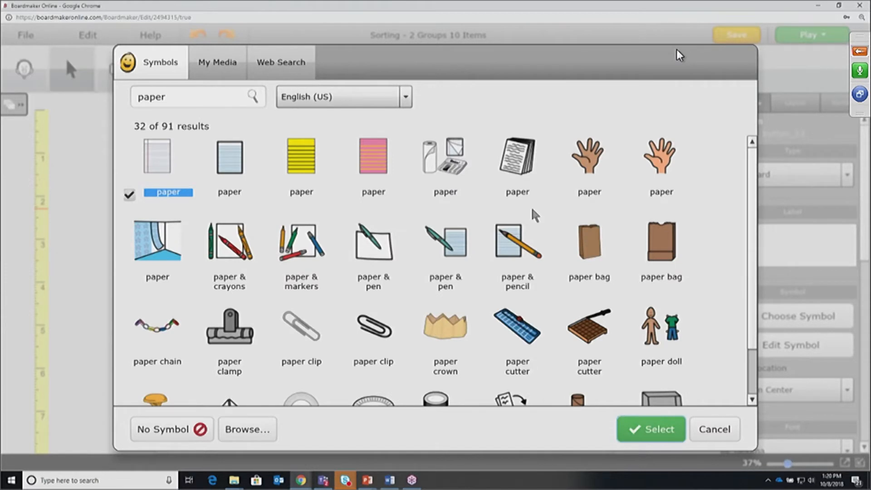
{"action": "left_click", "coordinate": [644, 430]}
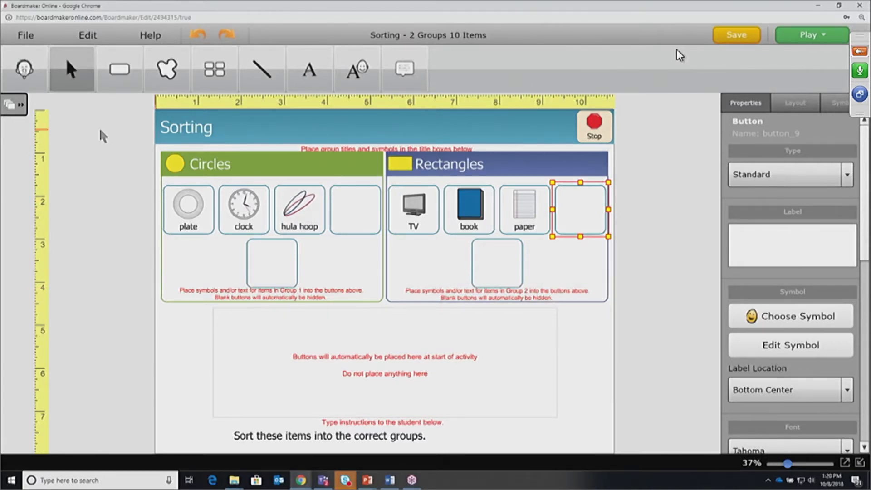
Save the activity as 'sort Circles and Rectangles'
{"action": "left_click", "coordinate": [31, 39]}
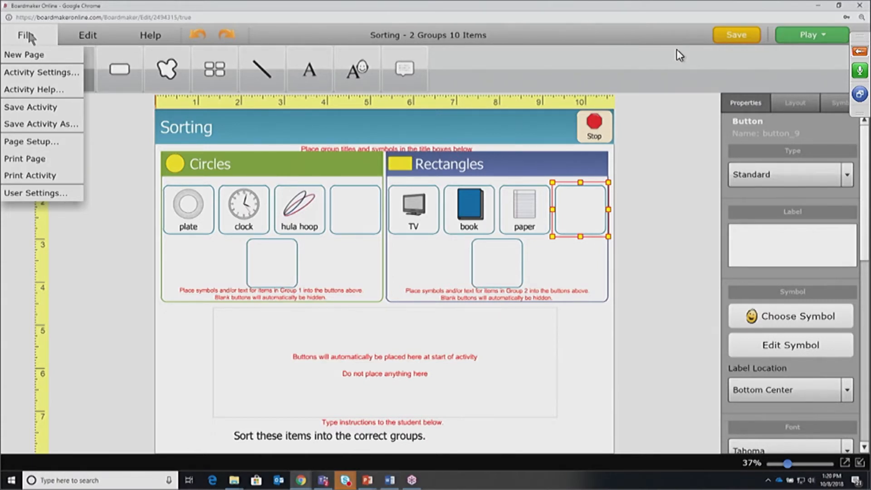
{"action": "left_click", "coordinate": [58, 127]}
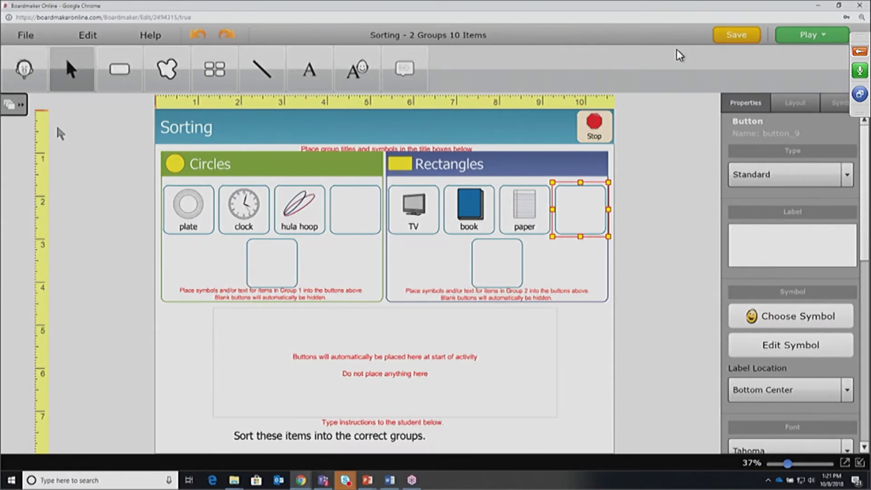
{"action": "type", "text": "sort Circle"}
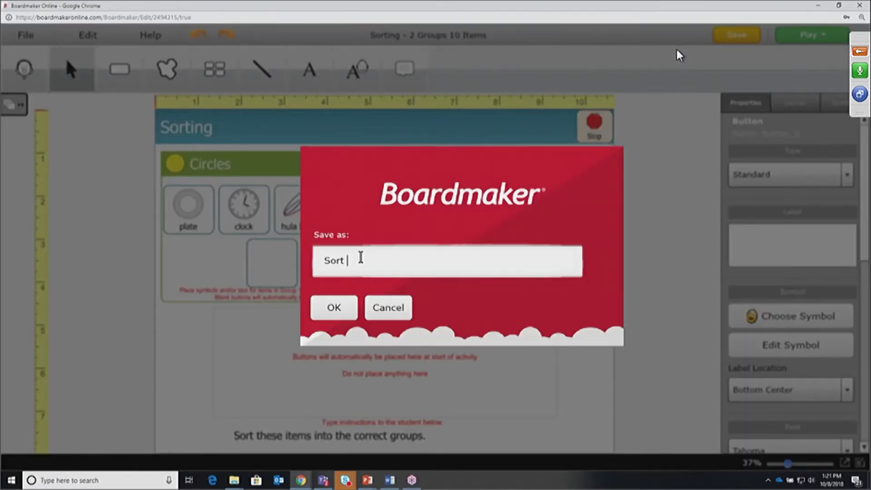
{"action": "type", "text": "s and Rectangles"}
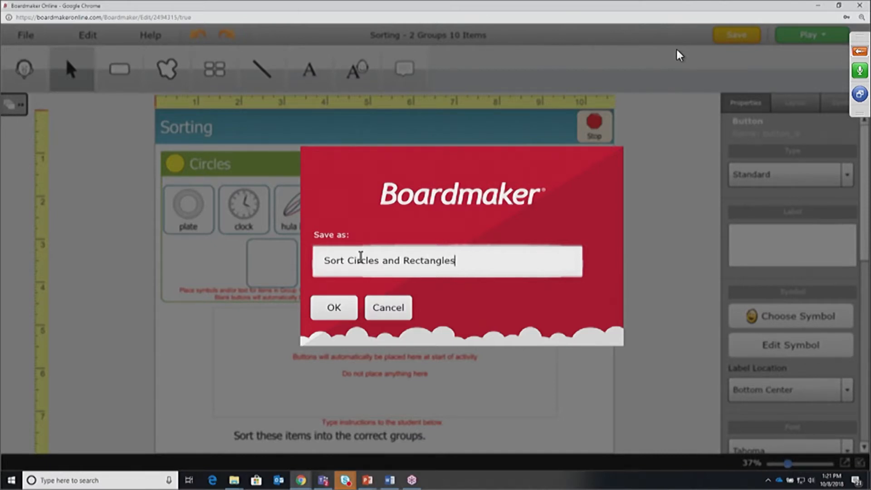
{"action": "left_click", "coordinate": [338, 306]}
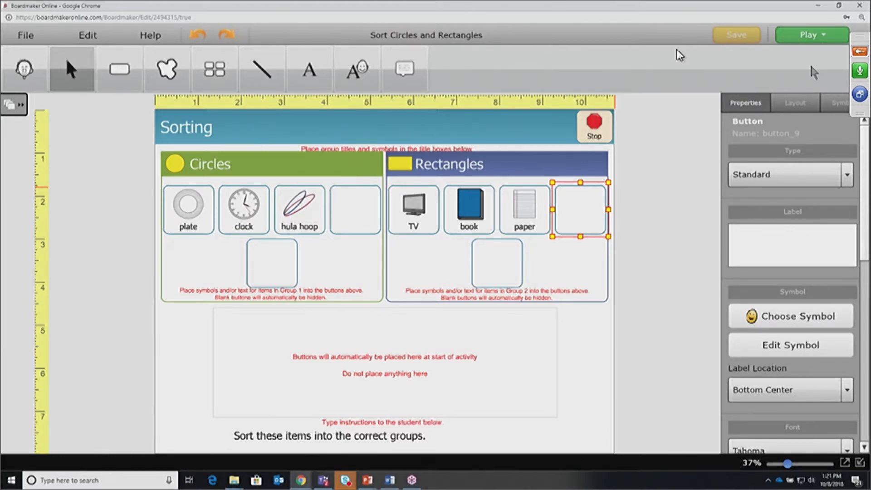
Play the activity and drag paper to Rectangles and hula hoop to Circles
{"action": "left_click", "coordinate": [813, 36]}
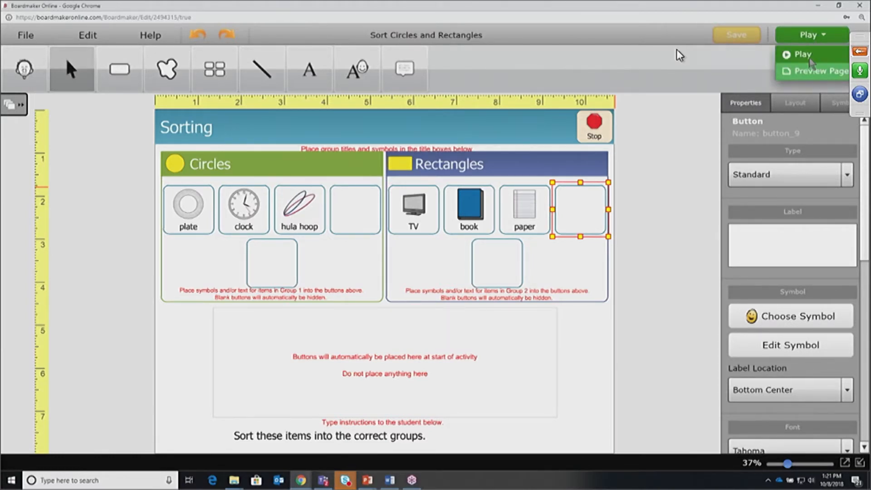
{"action": "left_click", "coordinate": [810, 60]}
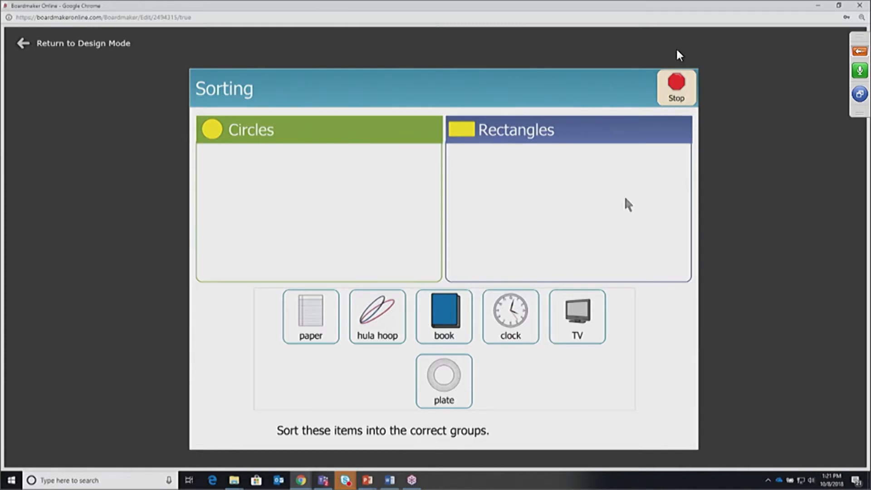
{"action": "left_click_drag", "start_coordinate": [316, 325], "coordinate": [648, 220]}
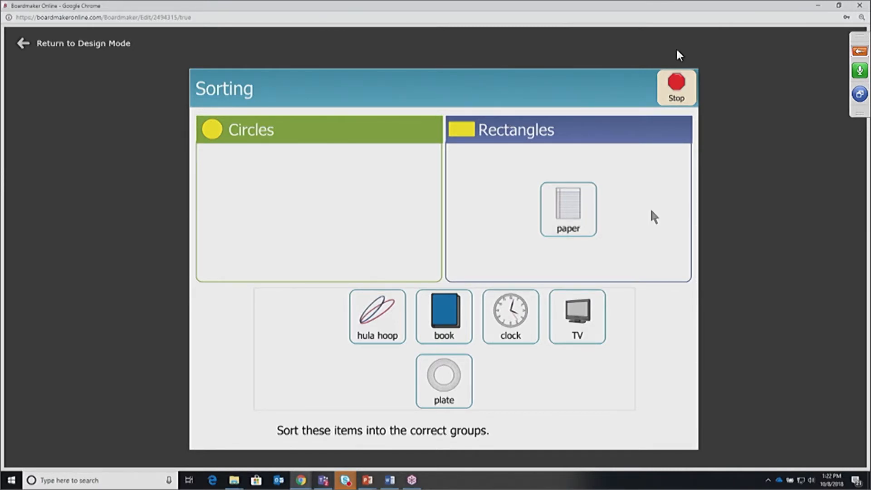
{"action": "left_click_drag", "start_coordinate": [368, 293], "coordinate": [320, 190]}
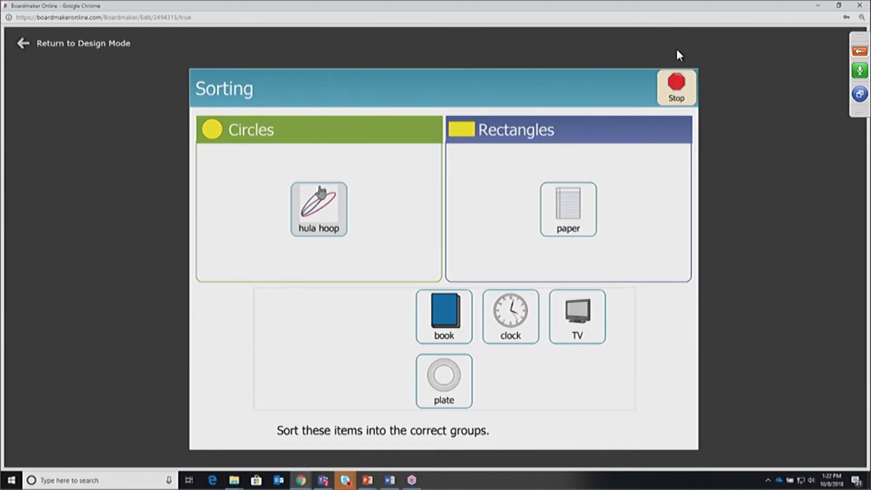
Return from Play to the Sort Circles and Rectangles editor and confirm Save Activity is greyed out
{"action": "left_click", "coordinate": [84, 44]}
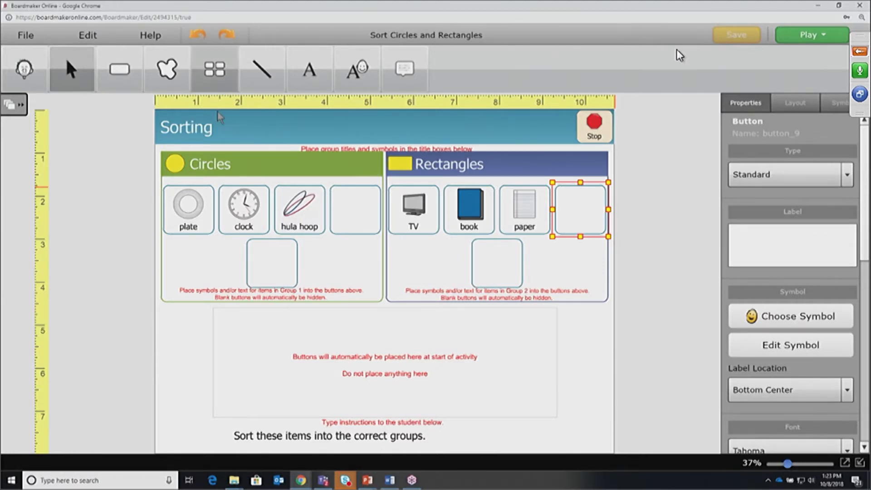
{"action": "left_click", "coordinate": [25, 35]}
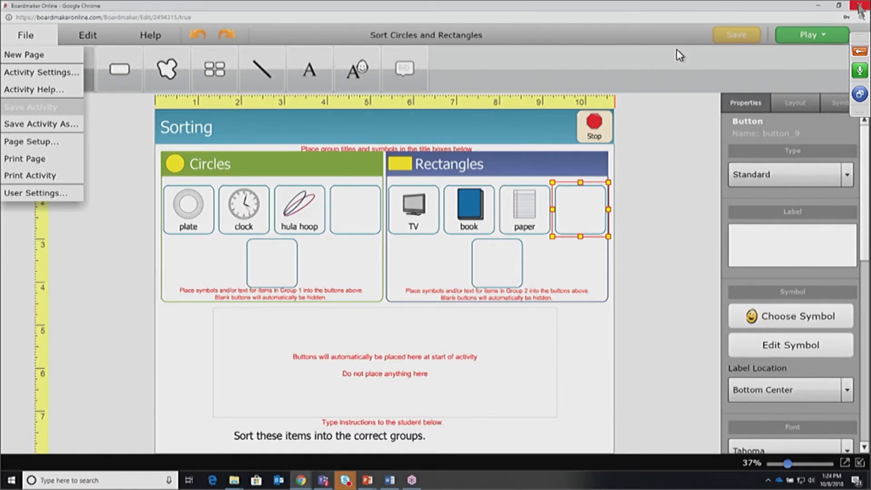
Close the Sort Circles and Rectangles editor window, choosing Leave to get back to My Activities
{"action": "left_click", "coordinate": [859, 7]}
{"action": "left_click", "coordinate": [484, 72]}
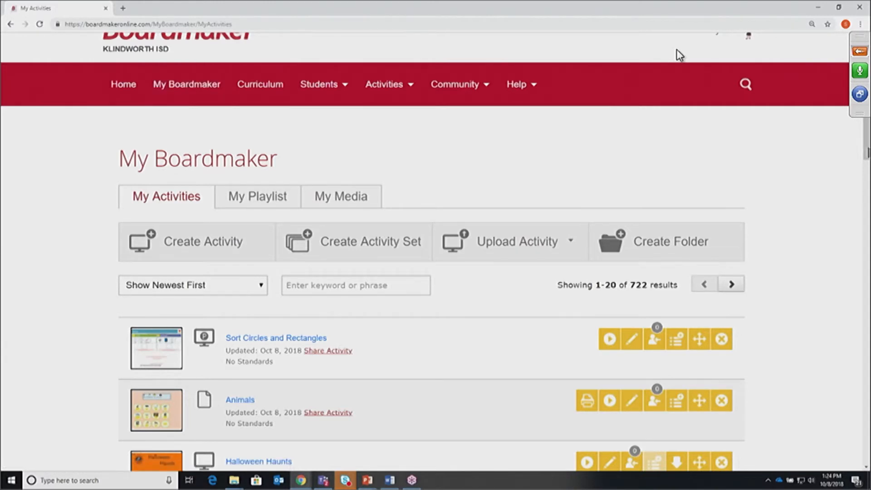
{"action": "left_click_drag", "start_coordinate": [867, 148], "coordinate": [867, 187]}
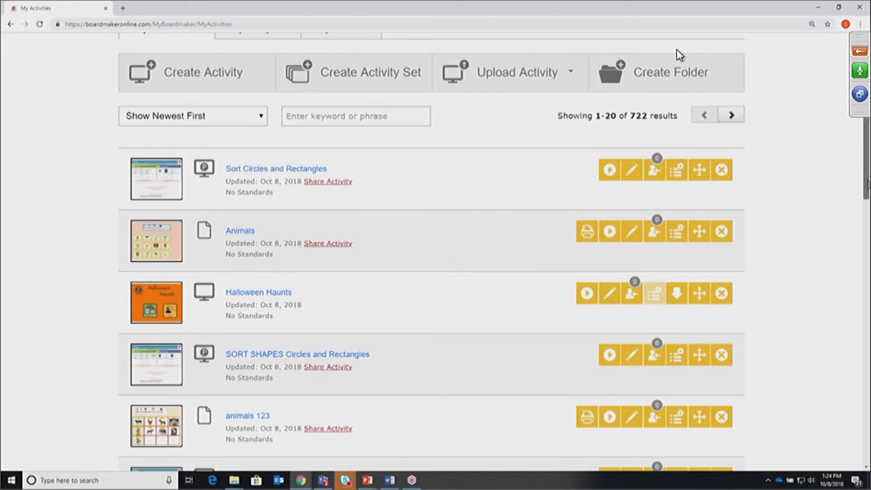
{"action": "scroll", "coordinate": [676, 49], "scroll_direction": "up", "scroll_amount": 1}
{"action": "scroll", "coordinate": [676, 49], "scroll_direction": "up", "scroll_amount": 2}
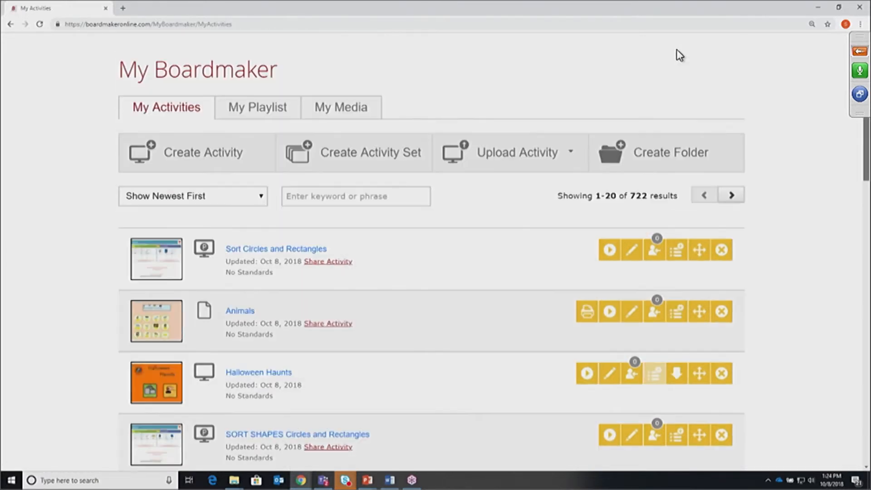
{"action": "scroll", "coordinate": [676, 49], "scroll_direction": "up", "scroll_amount": 3}
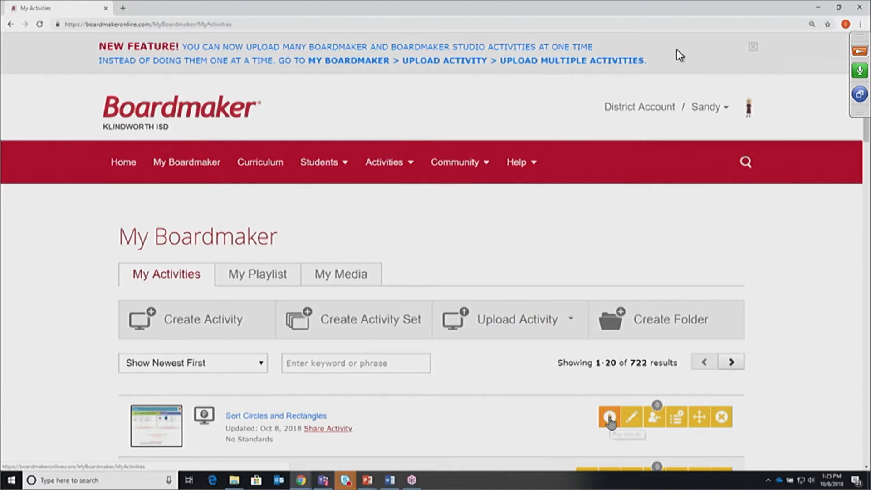
{"action": "left_click", "coordinate": [609, 417]}
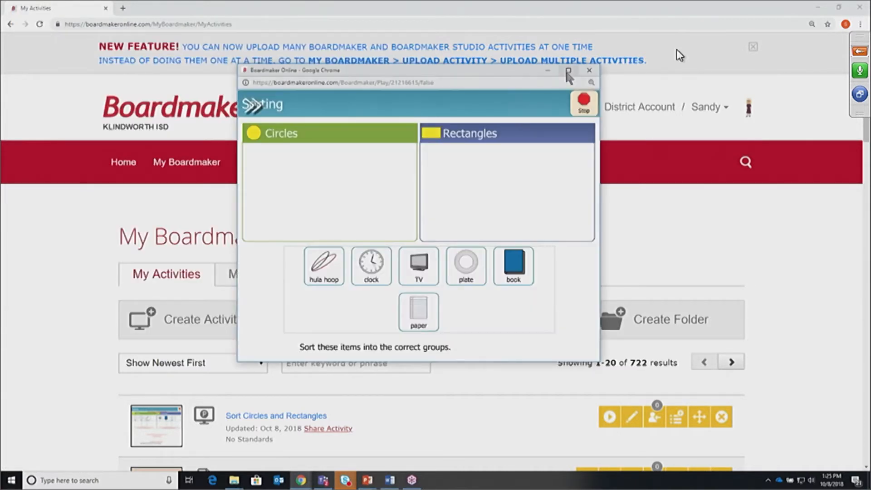
{"action": "left_click", "coordinate": [567, 70]}
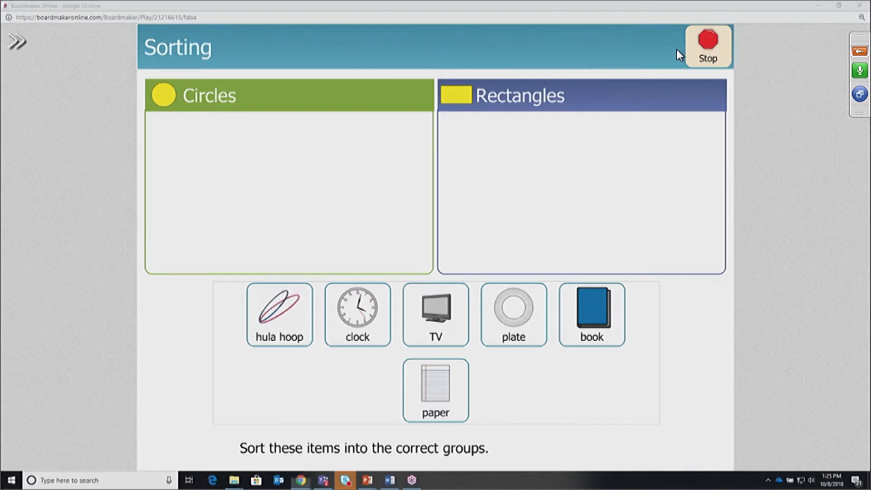
{"action": "key", "text": "Print"}
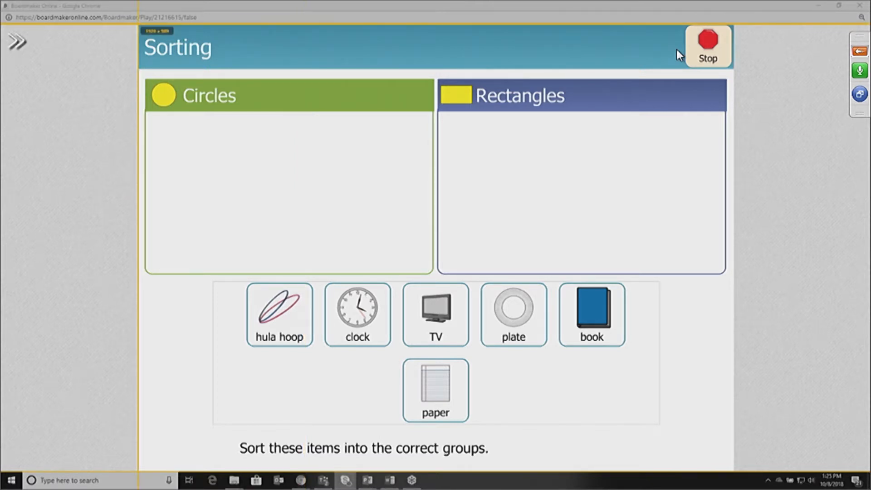
{"action": "left_click_drag", "start_coordinate": [139, 23], "coordinate": [734, 472]}
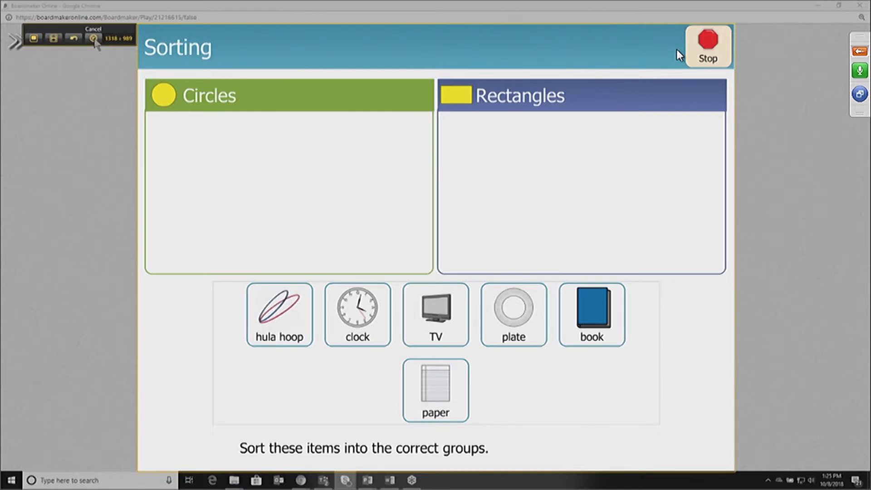
{"action": "left_click", "coordinate": [94, 39]}
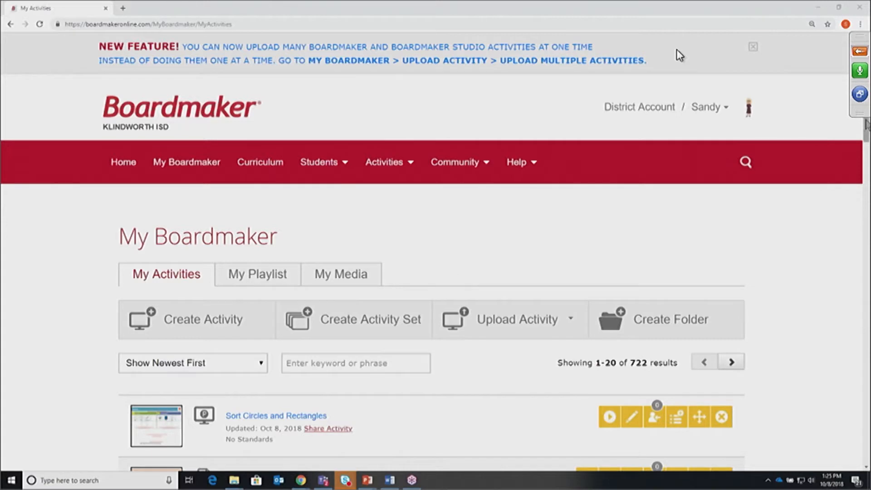
Start a new activity from My Activities to bring up the Create Activity From... templates
{"action": "scroll", "coordinate": [679, 55], "scroll_direction": "down", "scroll_amount": 2}
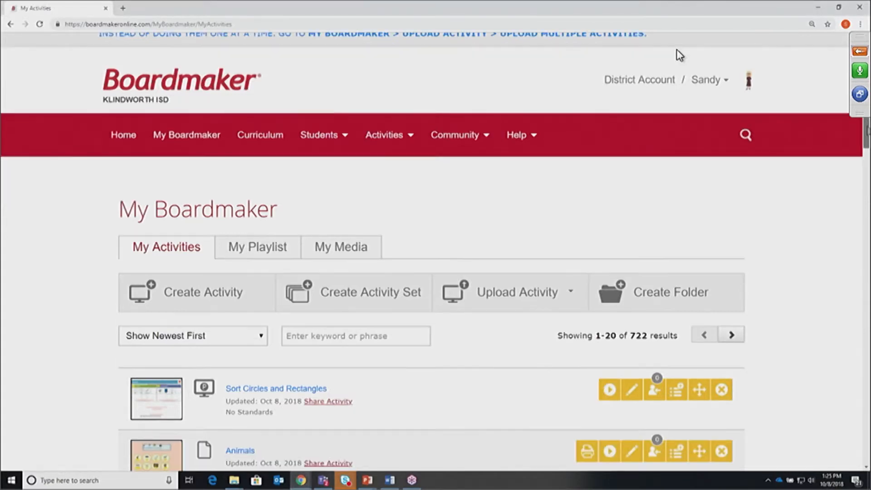
{"action": "scroll", "coordinate": [679, 55], "scroll_direction": "up", "scroll_amount": 1}
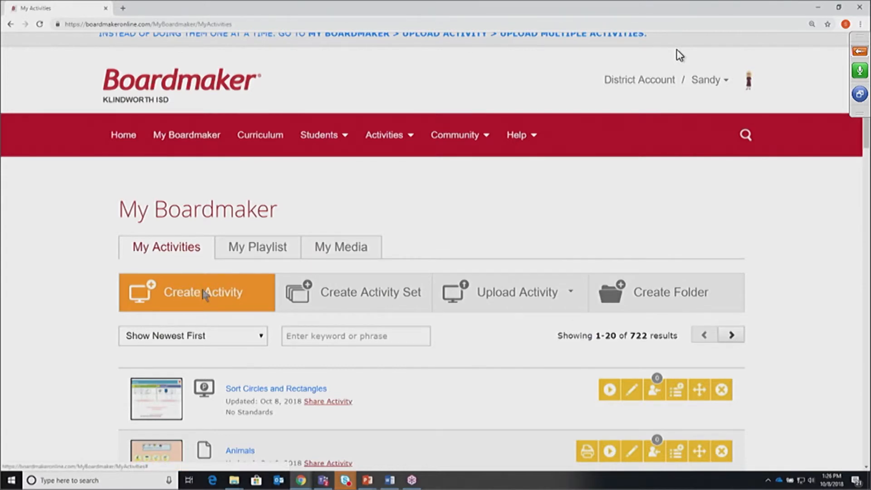
{"action": "left_click", "coordinate": [205, 294]}
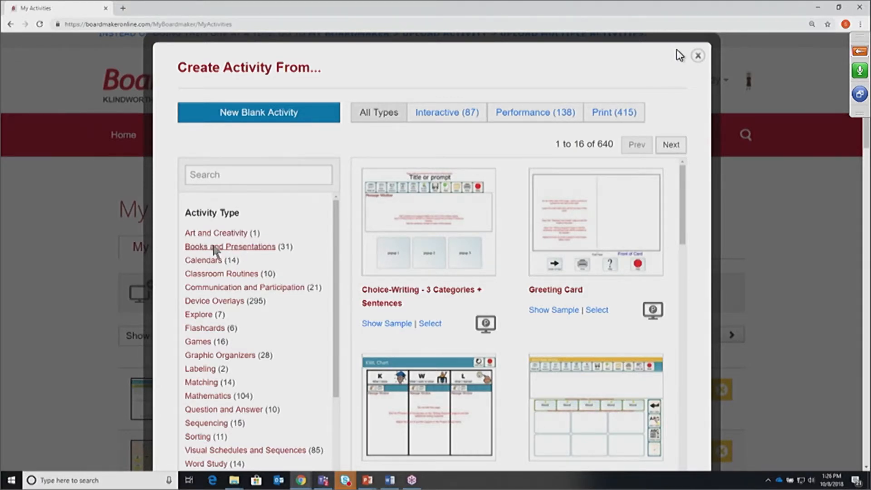
Filter templates by the Books and Presentations activity type and browse the 31 book templates
{"action": "left_click", "coordinate": [248, 252]}
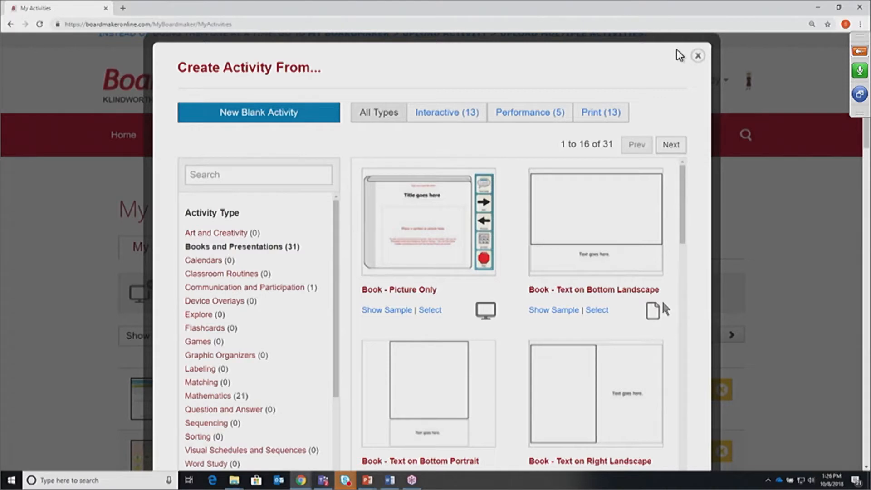
{"action": "mouse_move", "coordinate": [686, 235]}
{"action": "left_mouse_down"}
{"action": "mouse_move", "coordinate": [686, 249]}
{"action": "mouse_move", "coordinate": [686, 234]}
{"action": "left_mouse_up"}
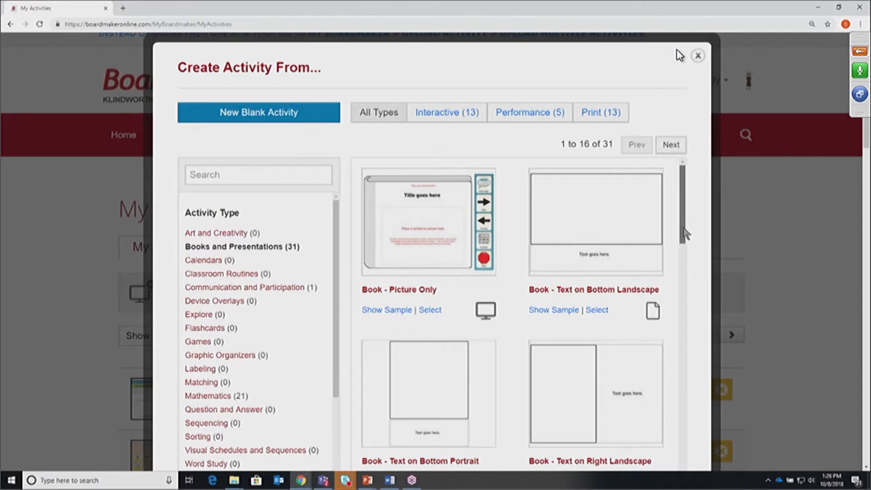
{"action": "left_click_drag", "start_coordinate": [686, 233], "coordinate": [684, 252]}
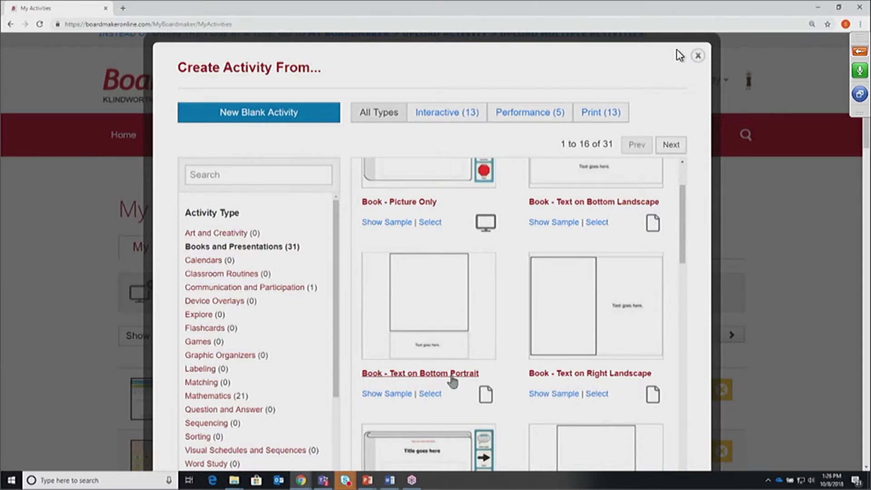
{"action": "left_click_drag", "start_coordinate": [682, 240], "coordinate": [570, 214]}
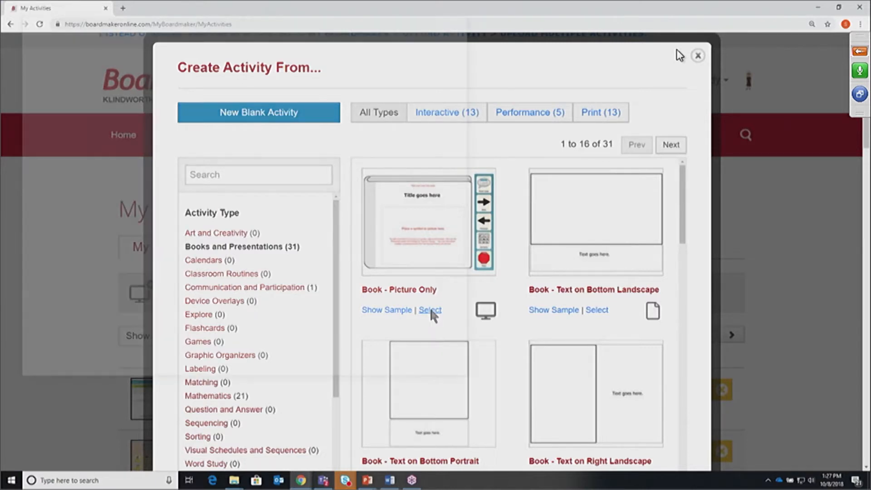
Create a new activity from the Book - Picture Only template and maximize its editor window
{"action": "left_click", "coordinate": [430, 311]}
{"action": "left_click_drag", "start_coordinate": [373, 17], "coordinate": [508, 31]}
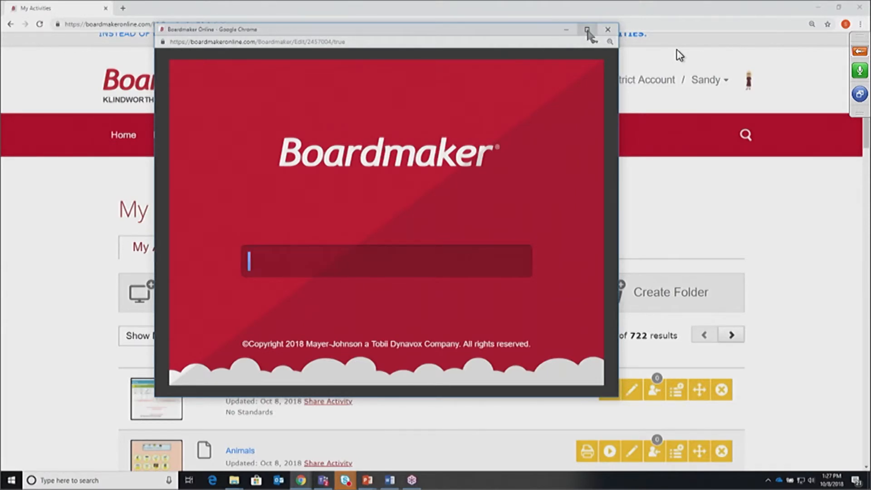
{"action": "left_click", "coordinate": [586, 30]}
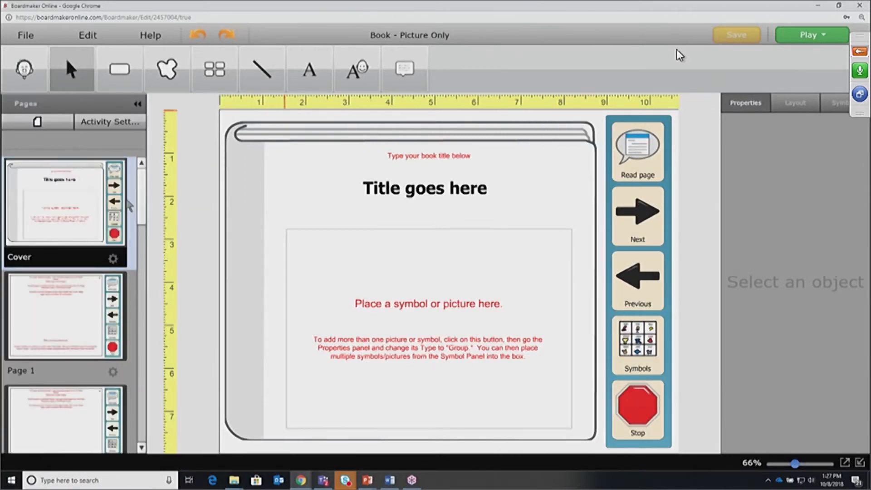
View Page 1 and then the following page in the Pages panel
{"action": "left_click_drag", "start_coordinate": [141, 208], "coordinate": [136, 190]}
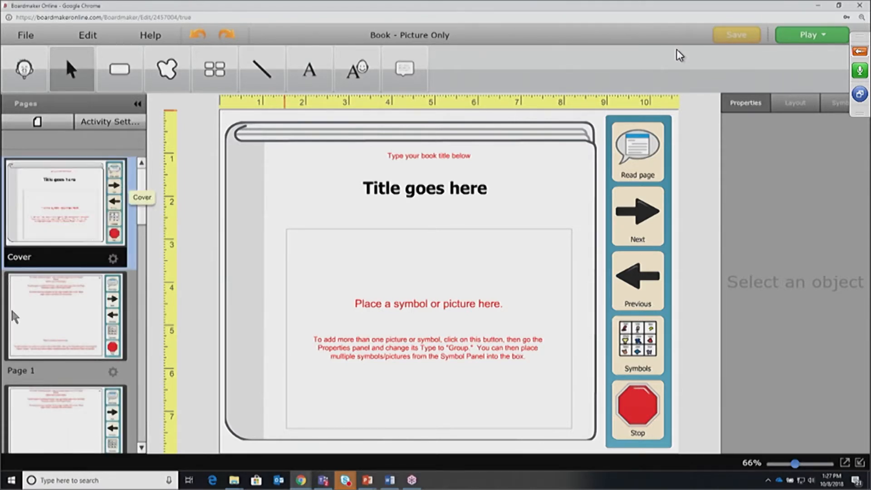
{"action": "left_click", "coordinate": [62, 328]}
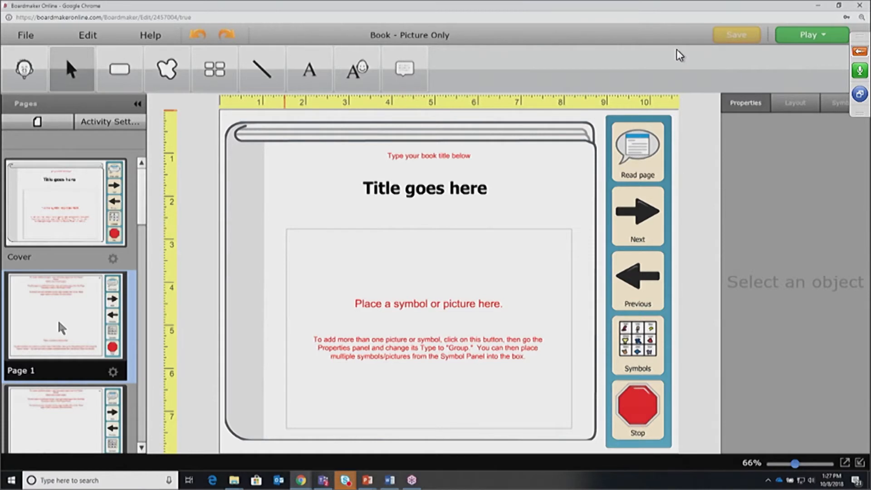
{"action": "left_click", "coordinate": [56, 408]}
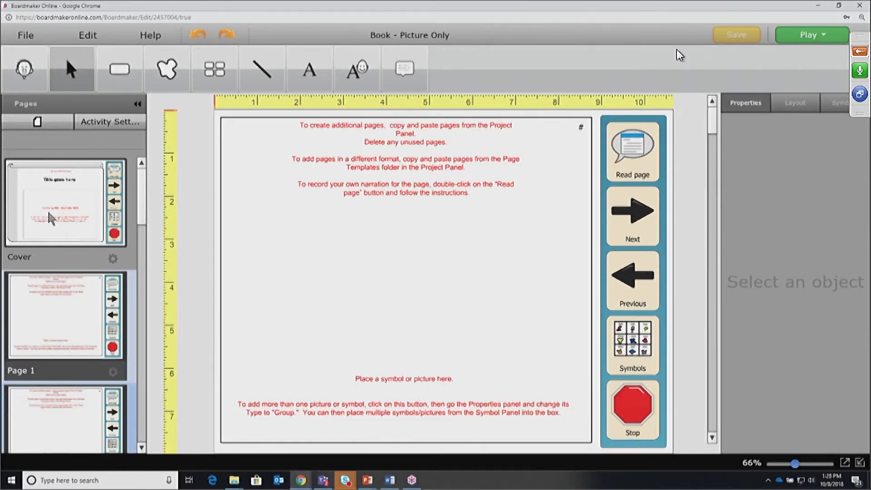
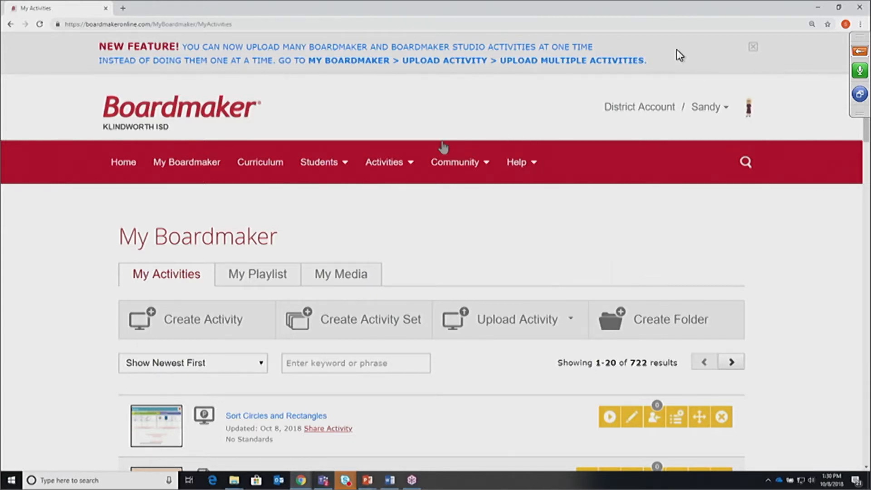
Sort My Activities by Show Newest First so all 722 activities are listed
{"action": "mouse_move", "coordinate": [460, 169]}
Search all activities for the phrase 'lady who wasn't afraid'
{"action": "left_click", "coordinate": [745, 163]}
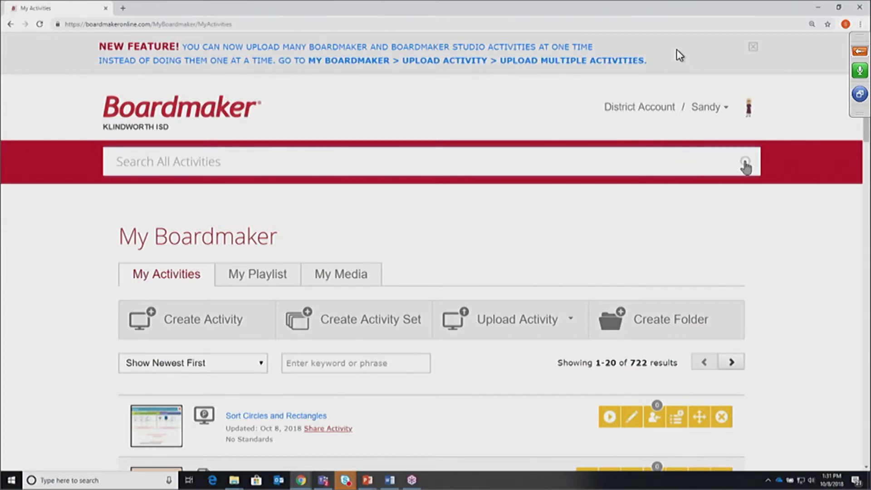
{"action": "type", "text": "lady"}
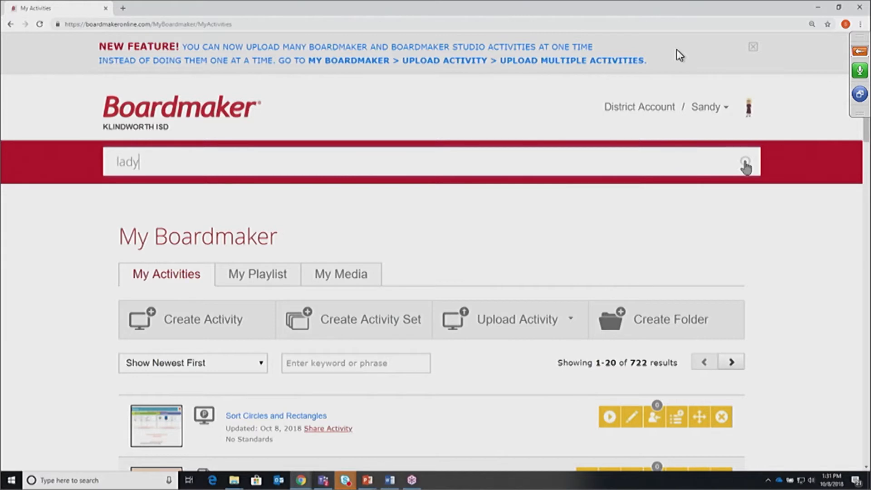
{"action": "type", "text": " who wasn't afr"}
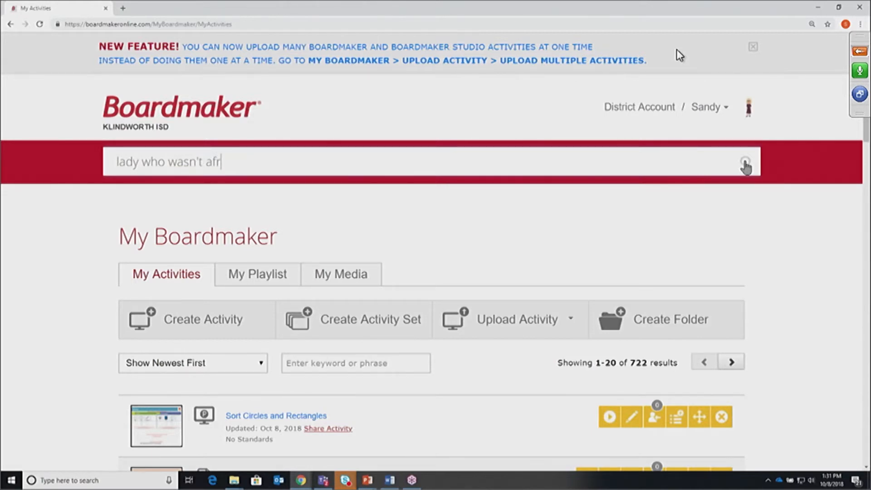
{"action": "type", "text": "aid"}
{"action": "left_click", "coordinate": [745, 163]}
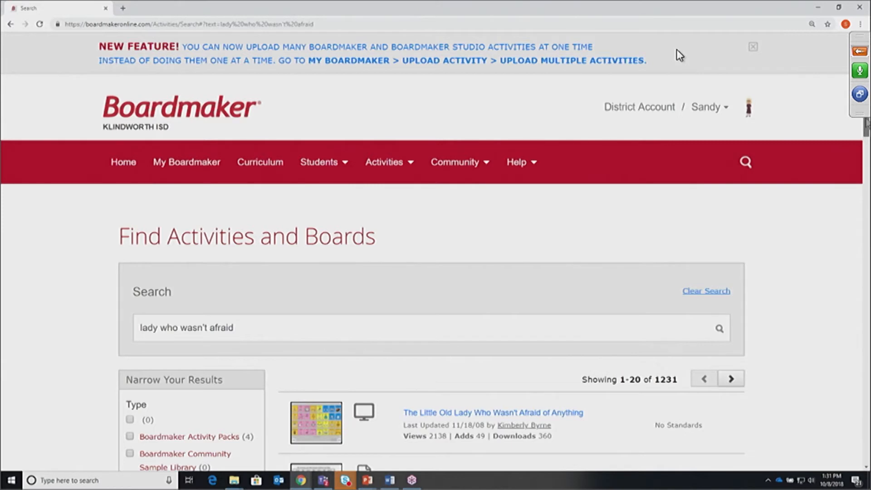
Scroll through the 1231 search results and the Narrow Your Results filters
{"action": "scroll", "coordinate": [679, 55], "scroll_direction": "down", "scroll_amount": 1}
{"action": "scroll", "coordinate": [679, 55], "scroll_direction": "down", "scroll_amount": 5}
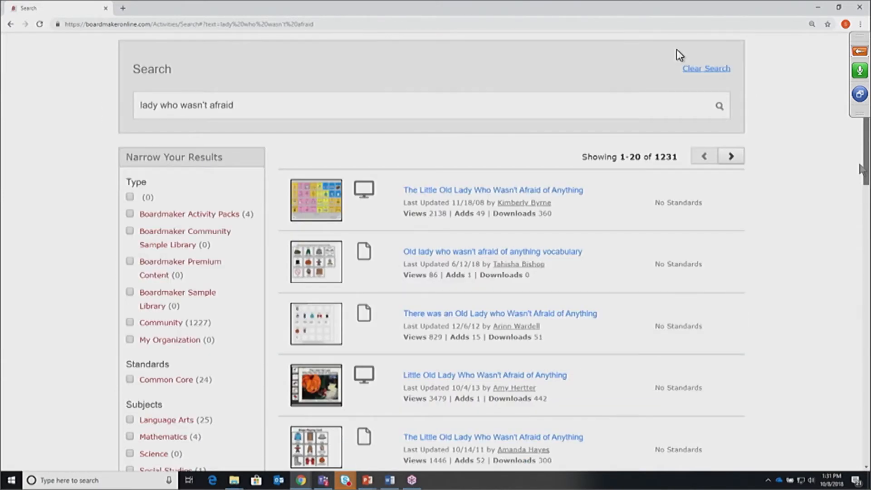
{"action": "scroll", "coordinate": [679, 55], "scroll_direction": "down", "scroll_amount": 1}
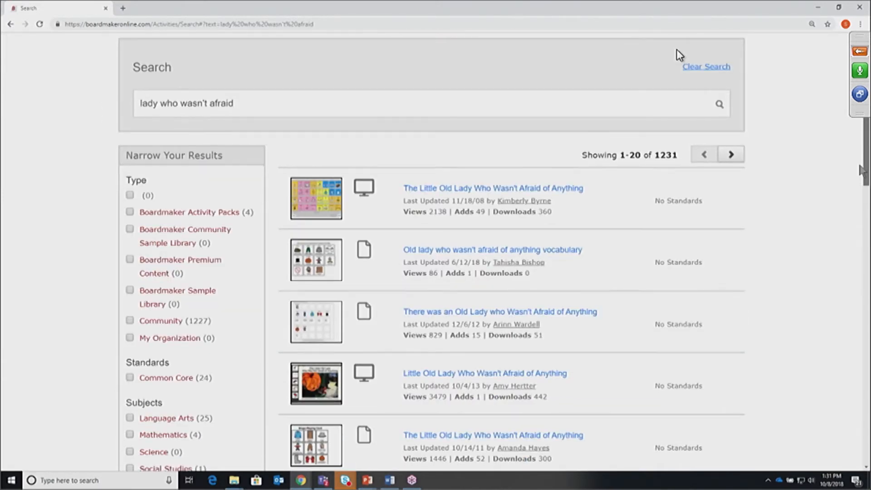
{"action": "scroll", "coordinate": [679, 55], "scroll_direction": "down", "scroll_amount": 1}
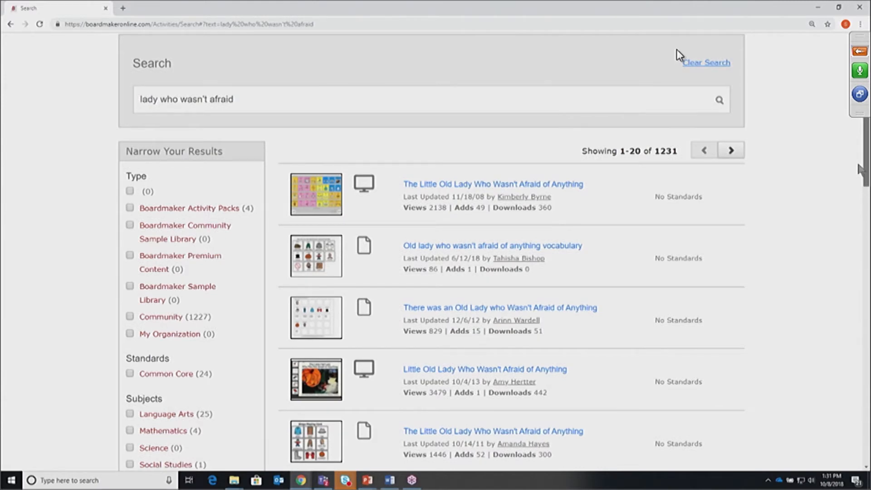
{"action": "left_click_drag", "start_coordinate": [858, 165], "coordinate": [858, 164]}
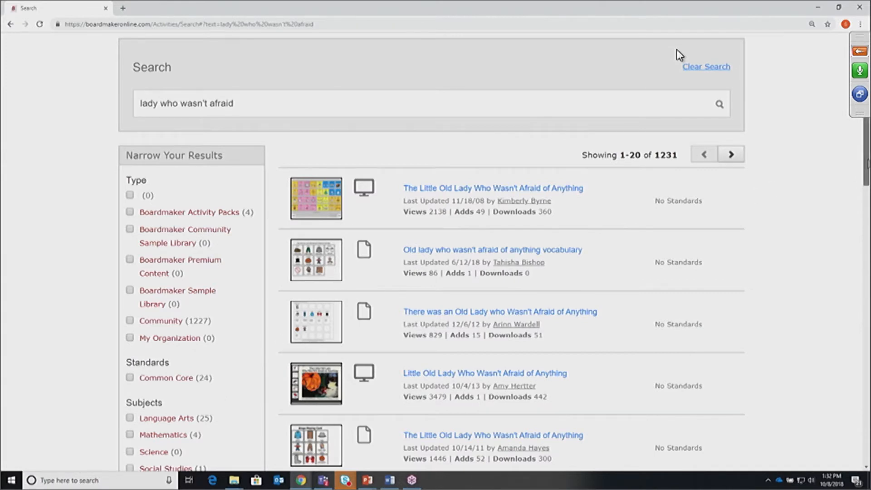
{"action": "scroll", "coordinate": [679, 55], "scroll_direction": "down", "scroll_amount": 1}
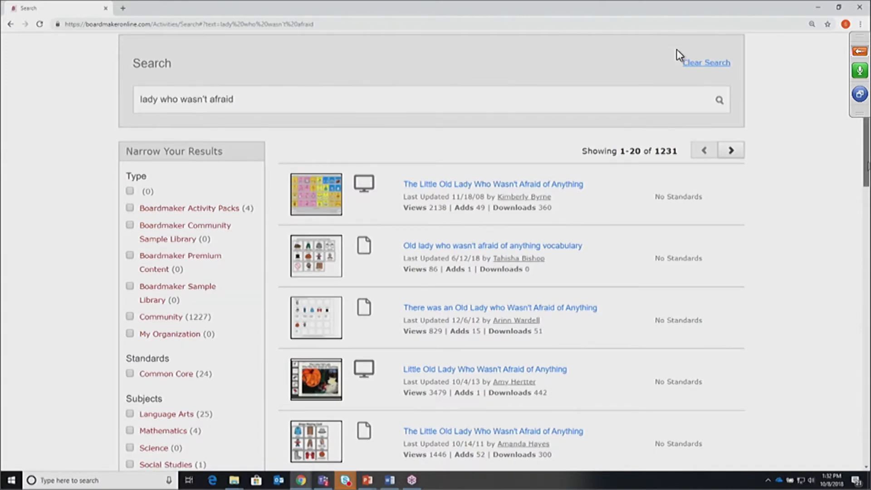
{"action": "scroll", "coordinate": [679, 55], "scroll_direction": "down", "scroll_amount": 1}
{"action": "scroll", "coordinate": [679, 54], "scroll_direction": "down", "scroll_amount": 1}
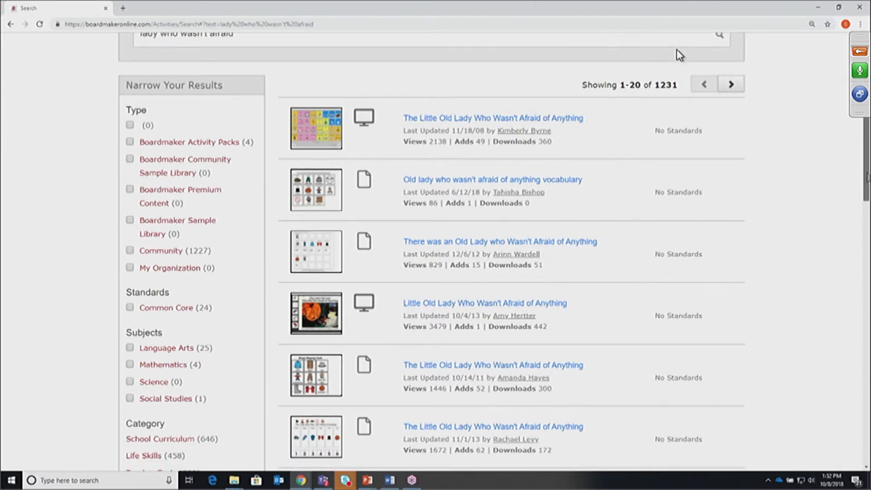
{"action": "left_click_drag", "start_coordinate": [867, 173], "coordinate": [866, 173]}
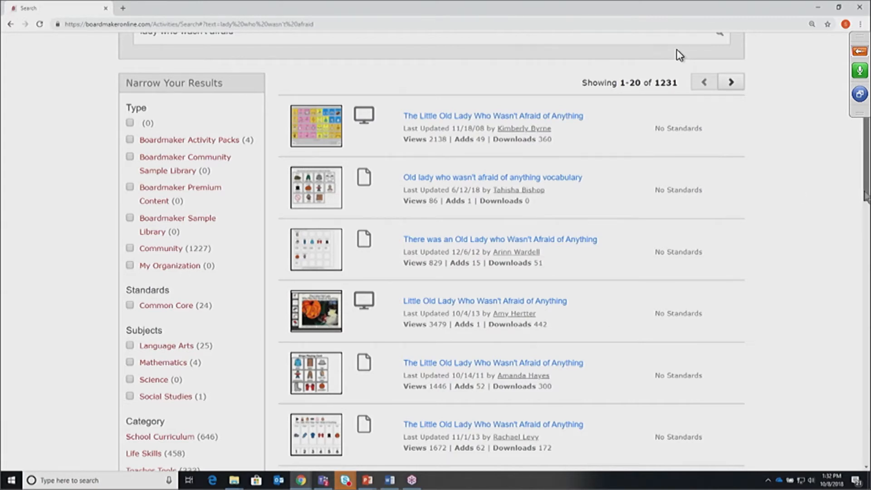
{"action": "left_click_drag", "start_coordinate": [864, 191], "coordinate": [866, 212]}
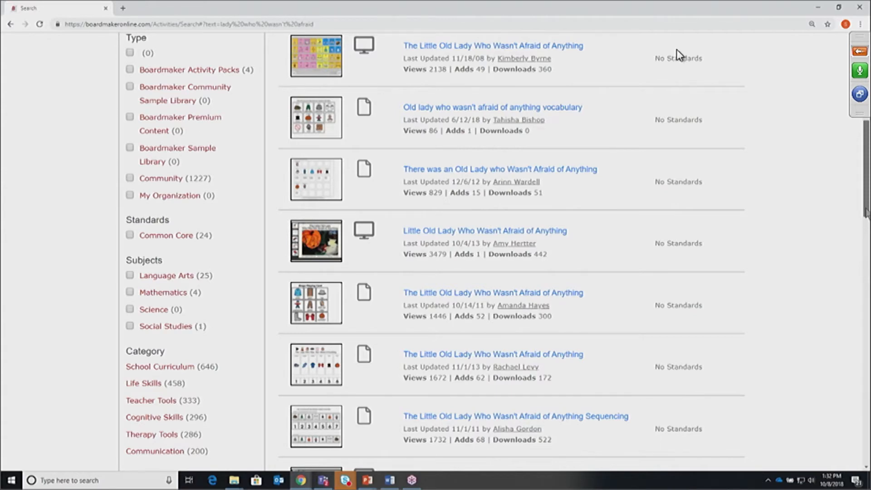
{"action": "left_click_drag", "start_coordinate": [865, 212], "coordinate": [866, 249]}
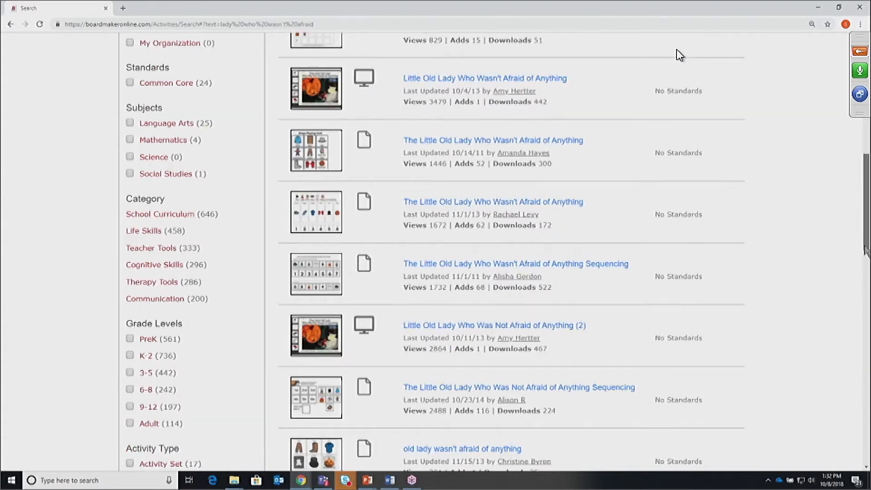
{"action": "scroll", "coordinate": [355, 294], "scroll_direction": "down", "scroll_amount": 6}
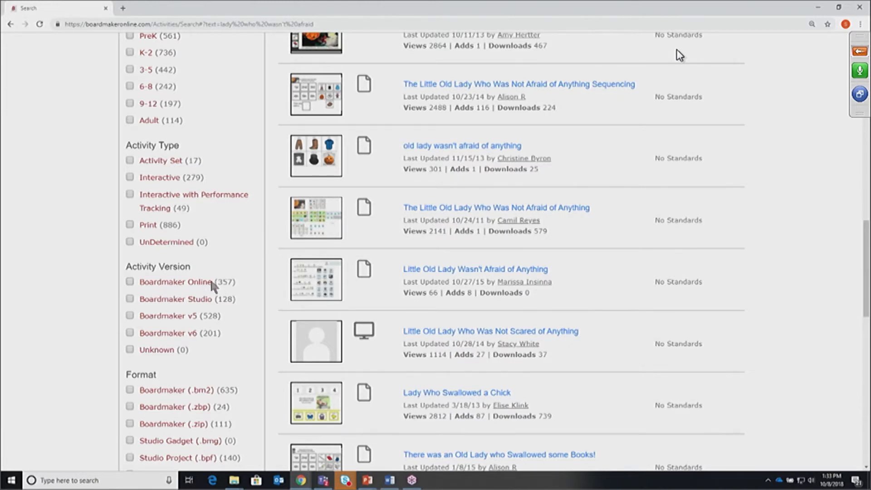
Filter results to Interactive activities for Boardmaker Online and Boardmaker Studio, leaving 182 matches
{"action": "left_click", "coordinate": [130, 284]}
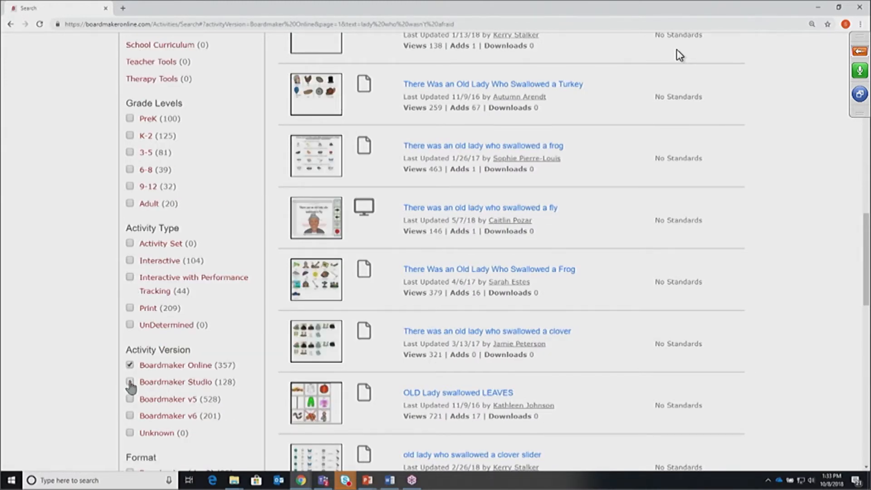
{"action": "left_click", "coordinate": [130, 382]}
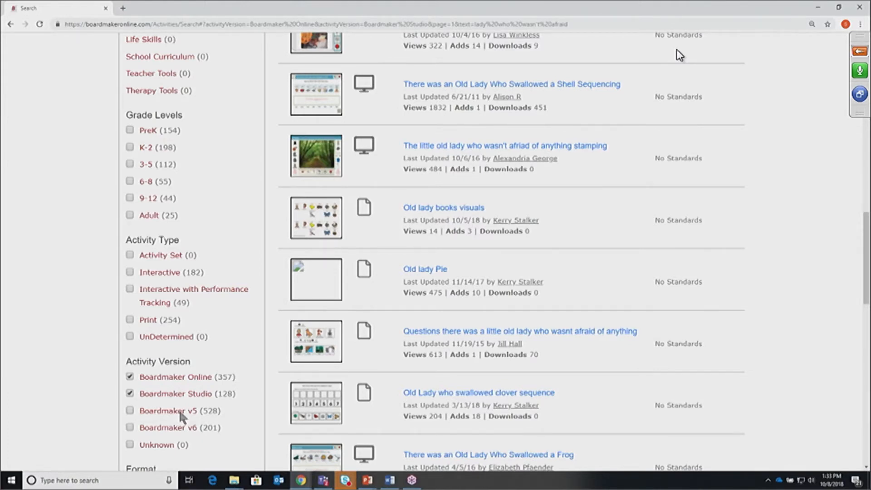
{"action": "left_click_drag", "start_coordinate": [179, 376], "coordinate": [185, 410]}
{"action": "left_click", "coordinate": [205, 350]}
{"action": "left_click", "coordinate": [130, 272]}
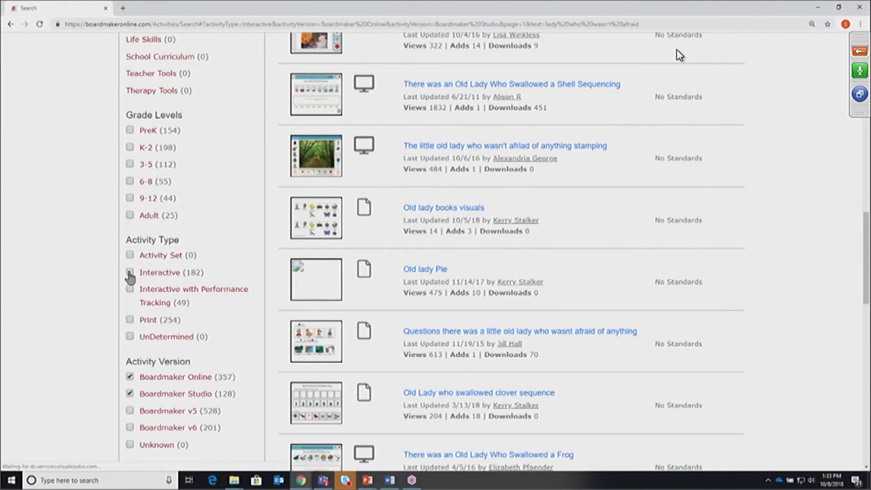
{"action": "scroll", "coordinate": [128, 270], "scroll_direction": "up", "scroll_amount": 12}
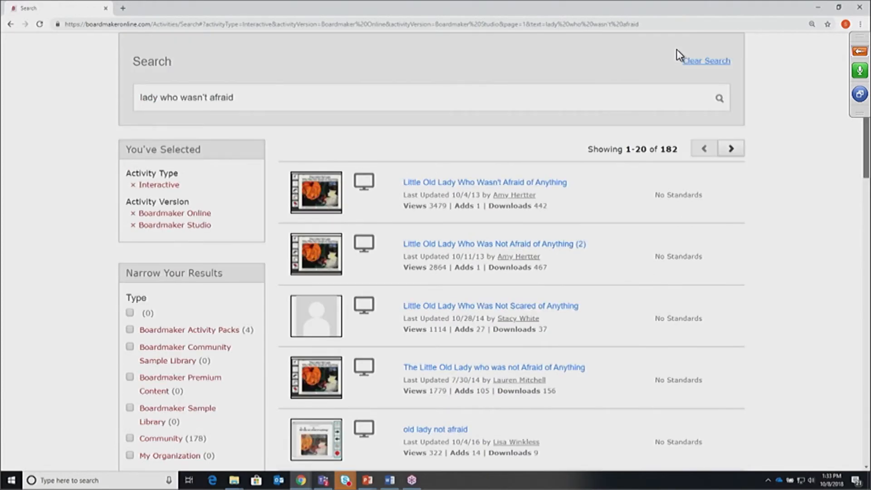
{"action": "scroll", "coordinate": [597, 266], "scroll_direction": "down", "scroll_amount": 2}
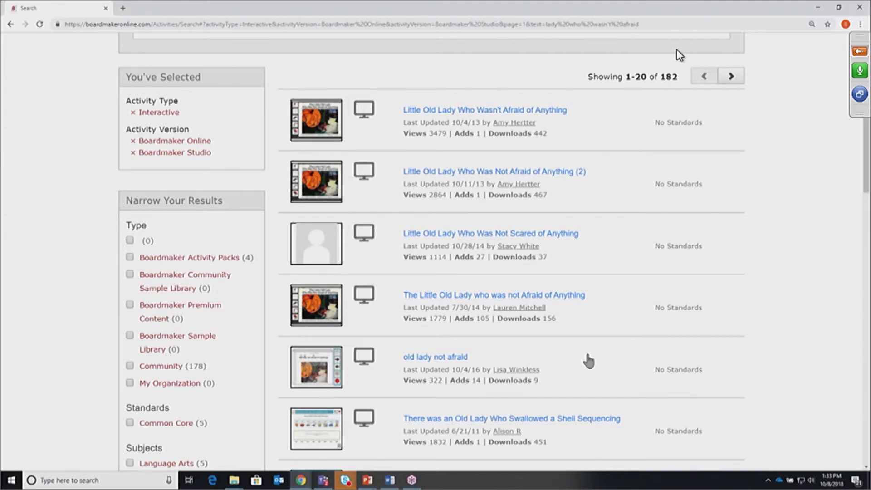
Preview The Little Old Lady who was not Afraid of Anything's slides and copy it to My Activities
{"action": "left_click", "coordinate": [465, 296]}
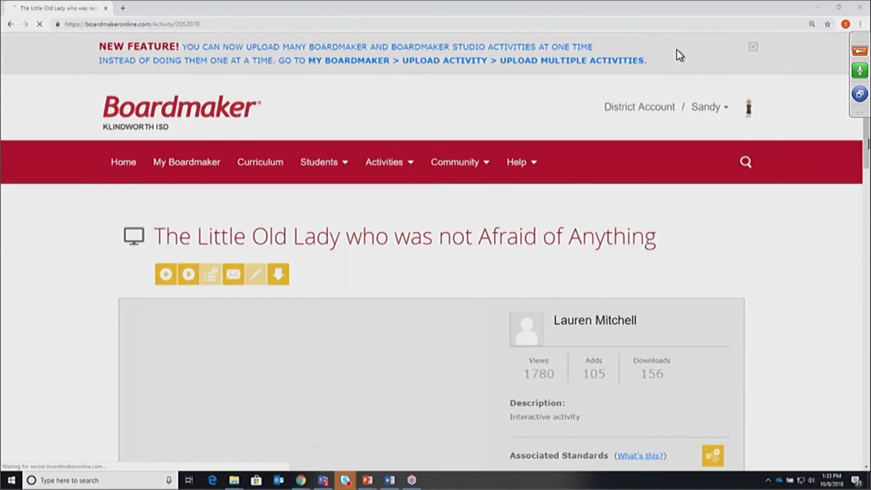
{"action": "left_click_drag", "start_coordinate": [865, 153], "coordinate": [865, 211]}
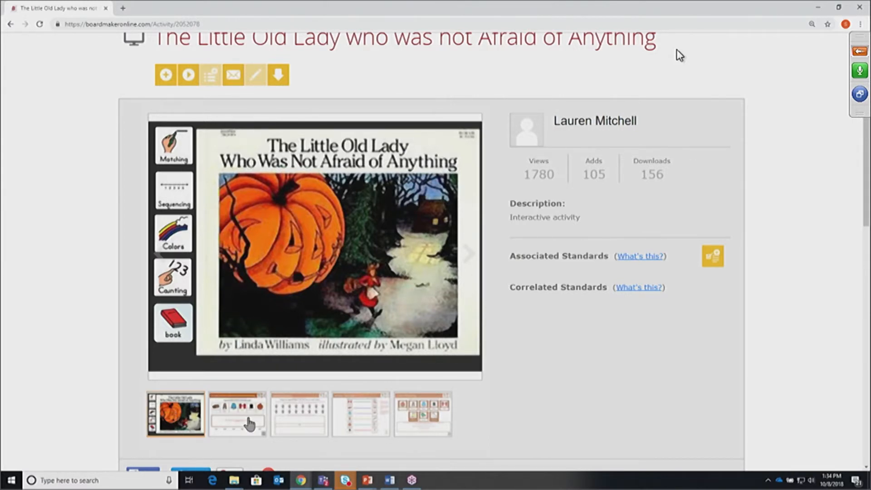
{"action": "left_click", "coordinate": [249, 424]}
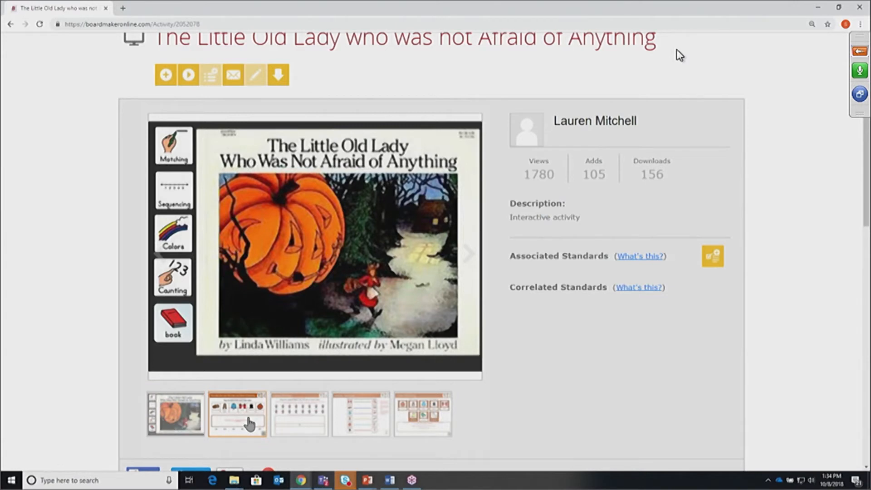
{"action": "left_click", "coordinate": [299, 424]}
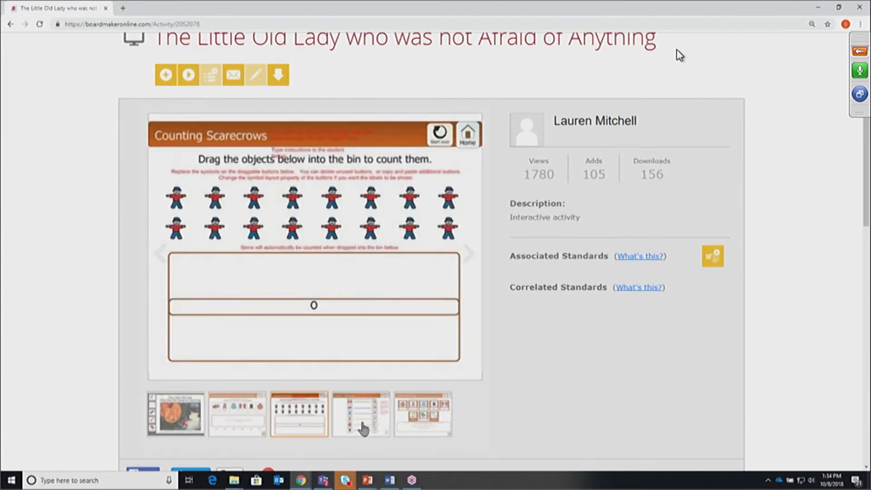
{"action": "left_click", "coordinate": [363, 427]}
{"action": "left_click", "coordinate": [436, 422]}
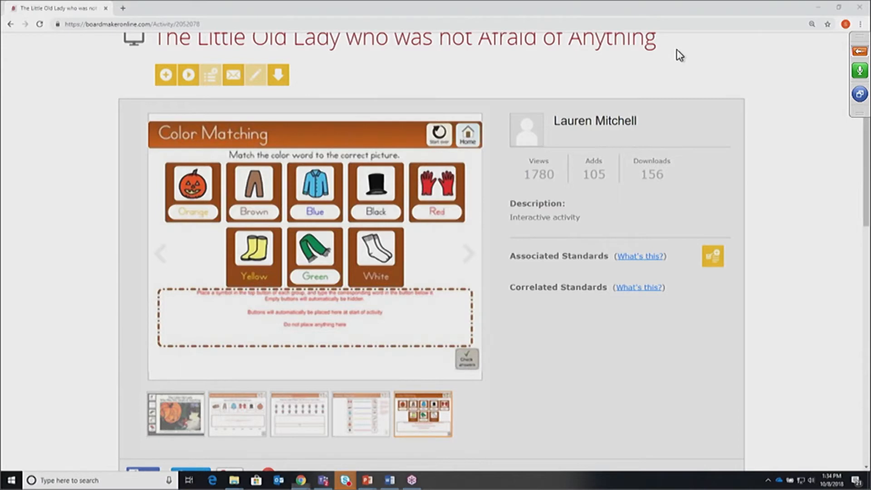
{"action": "scroll", "coordinate": [679, 55], "scroll_direction": "up", "scroll_amount": 2}
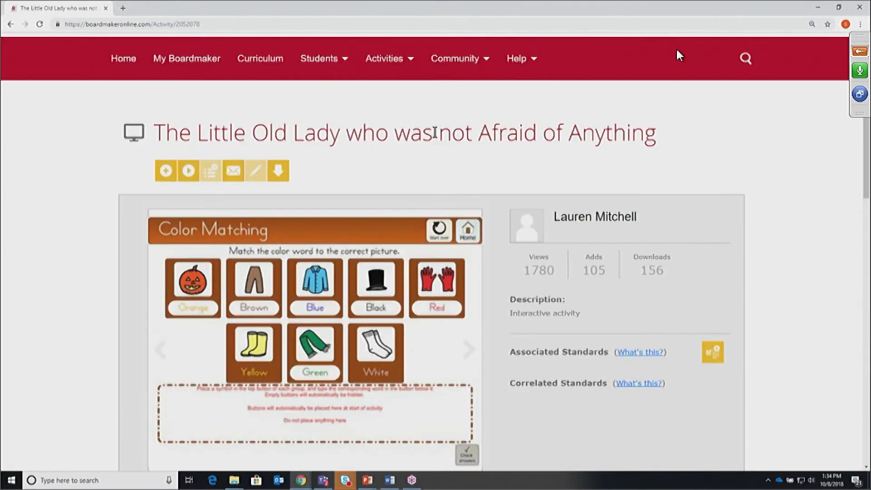
{"action": "left_click", "coordinate": [165, 172]}
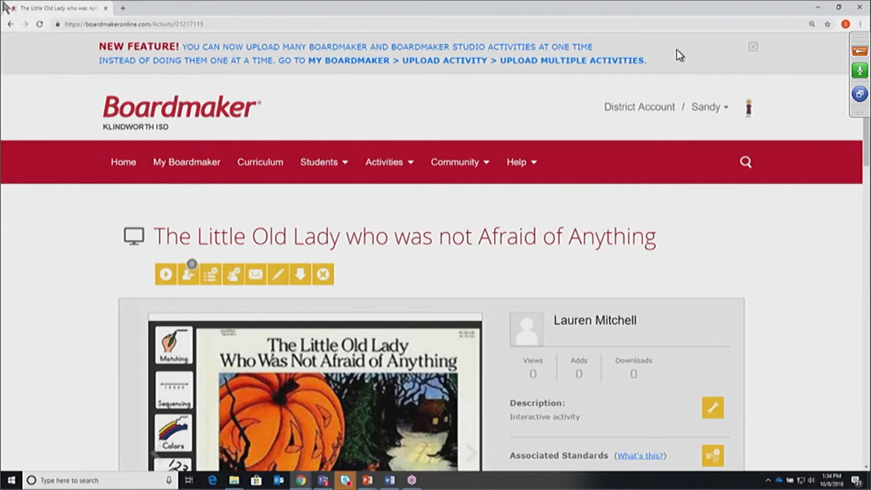
{"action": "left_click", "coordinate": [11, 24]}
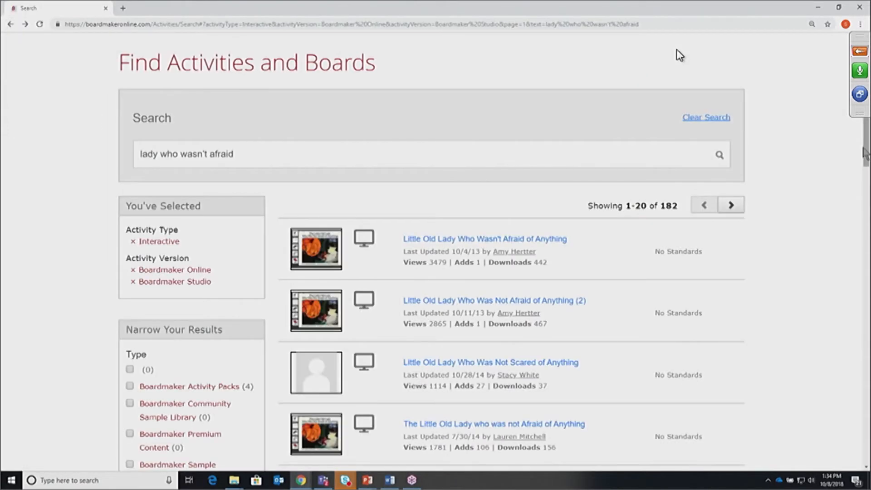
{"action": "left_click_drag", "start_coordinate": [865, 156], "coordinate": [865, 235]}
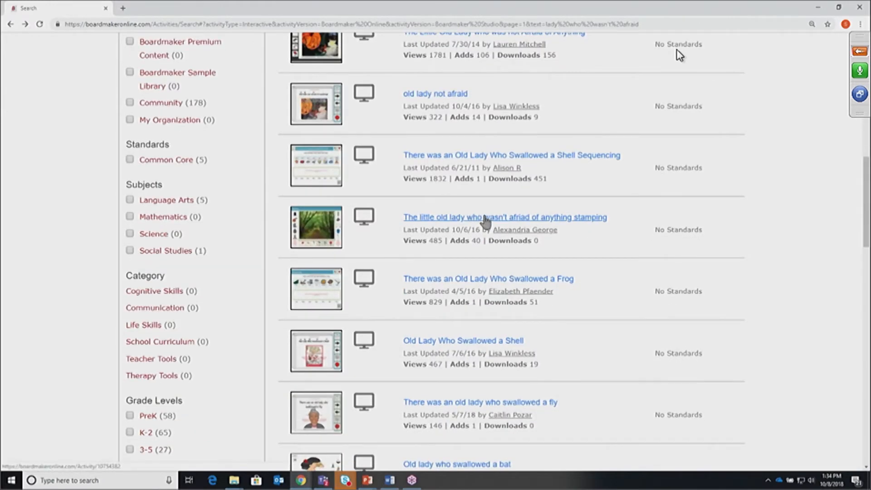
{"action": "left_click", "coordinate": [484, 218]}
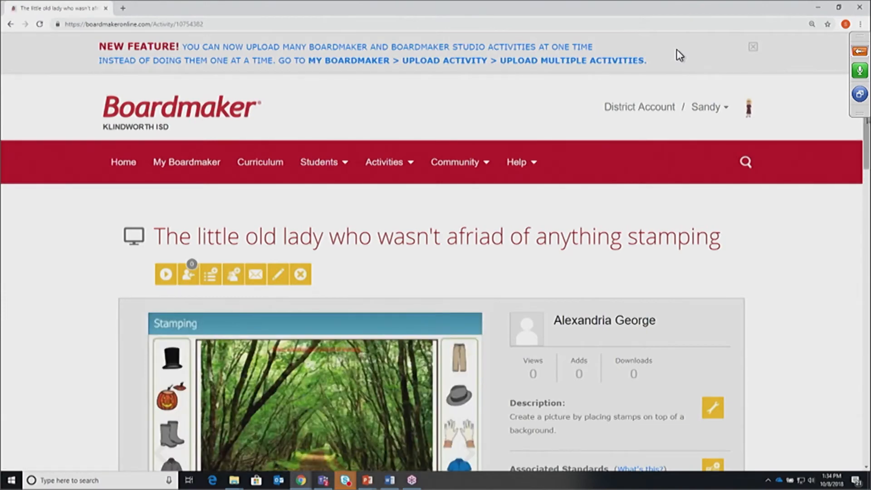
{"action": "scroll", "coordinate": [679, 54], "scroll_direction": "down", "scroll_amount": 4}
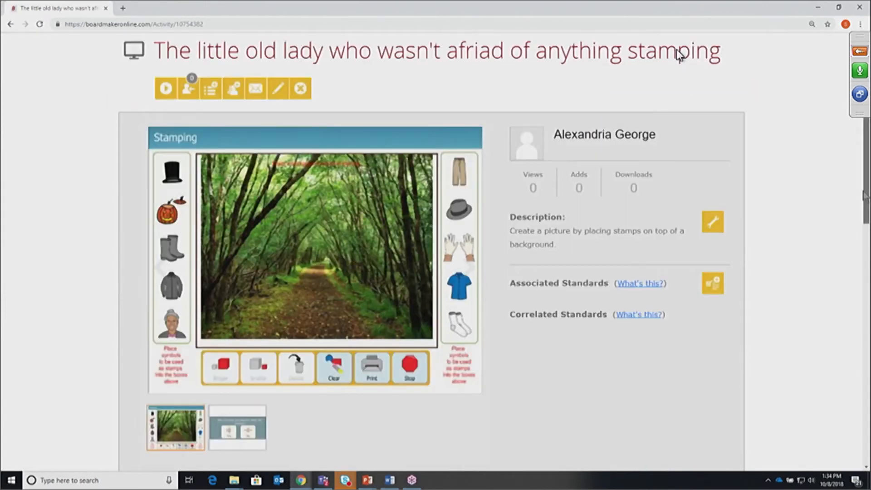
{"action": "scroll", "coordinate": [679, 55], "scroll_direction": "down", "scroll_amount": 1}
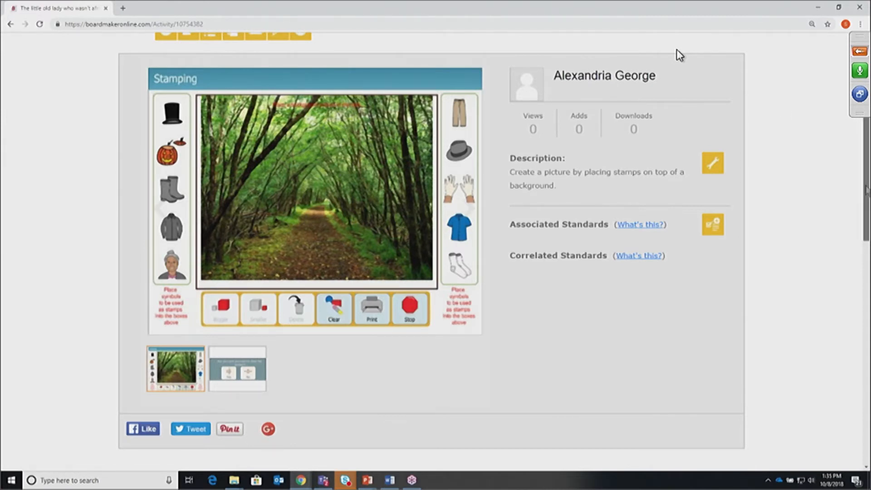
{"action": "left_click_drag", "start_coordinate": [867, 191], "coordinate": [862, 115]}
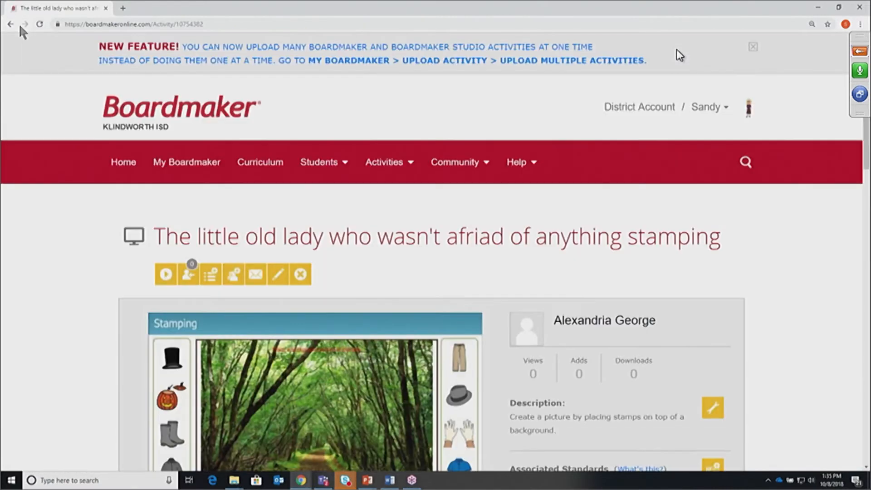
Drop the Interactive filter and move to results 21–40 of 485
{"action": "left_click", "coordinate": [10, 24]}
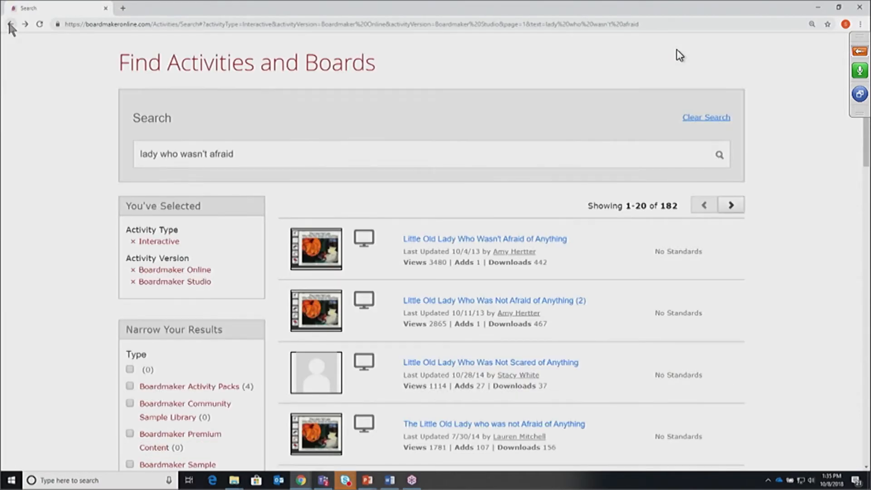
{"action": "left_click", "coordinate": [10, 24]}
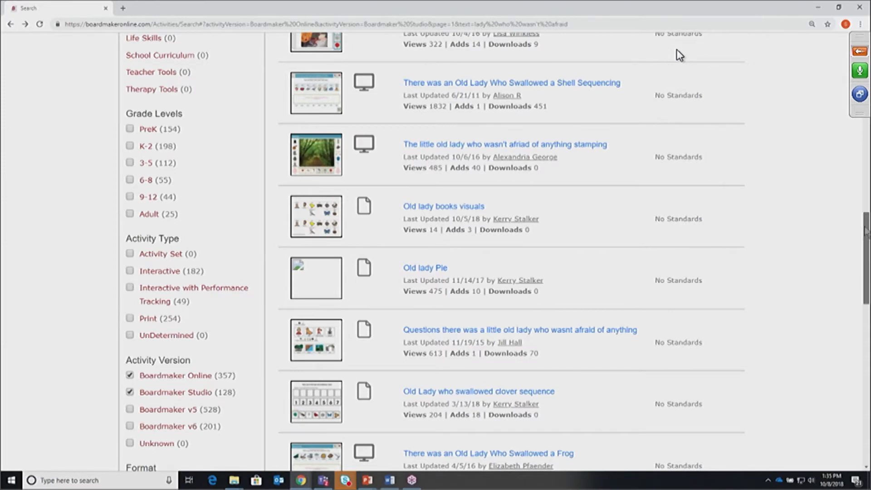
{"action": "scroll", "coordinate": [679, 56], "scroll_direction": "down", "scroll_amount": 2}
{"action": "scroll", "coordinate": [679, 56], "scroll_direction": "down", "scroll_amount": 6}
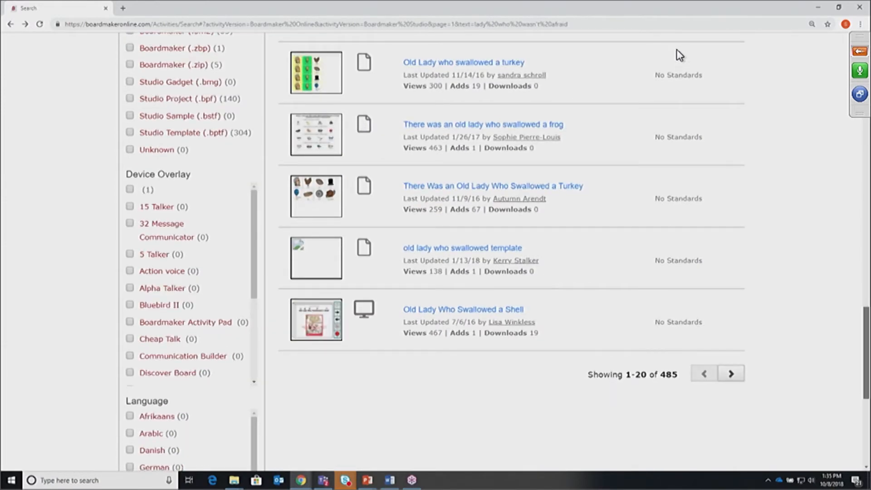
{"action": "scroll", "coordinate": [679, 55], "scroll_direction": "down", "scroll_amount": 1}
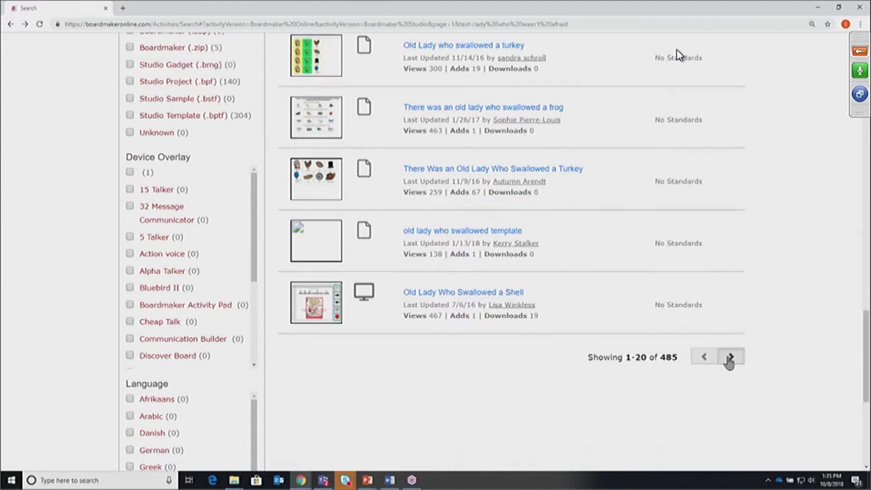
{"action": "left_click", "coordinate": [730, 357]}
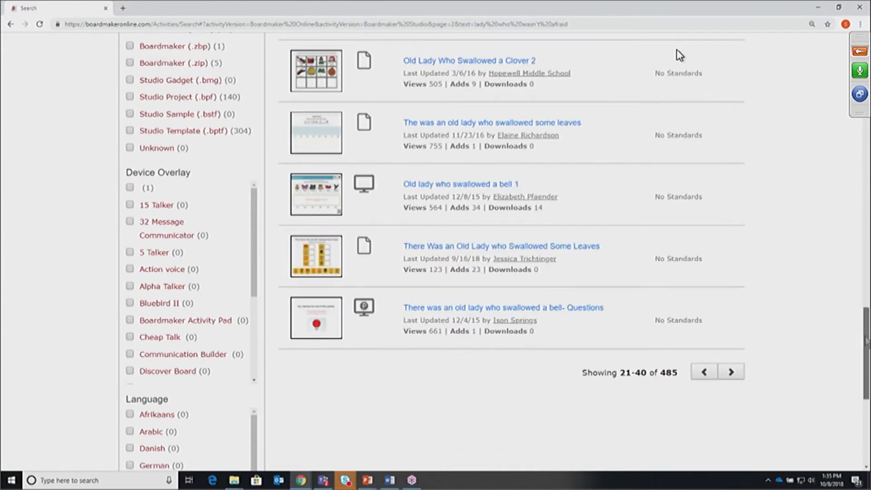
{"action": "left_click_drag", "start_coordinate": [865, 340], "coordinate": [852, 127]}
Open 'There was an old lady who swallowed a fly' and add a copy to My Activities
{"action": "left_click", "coordinate": [459, 184]}
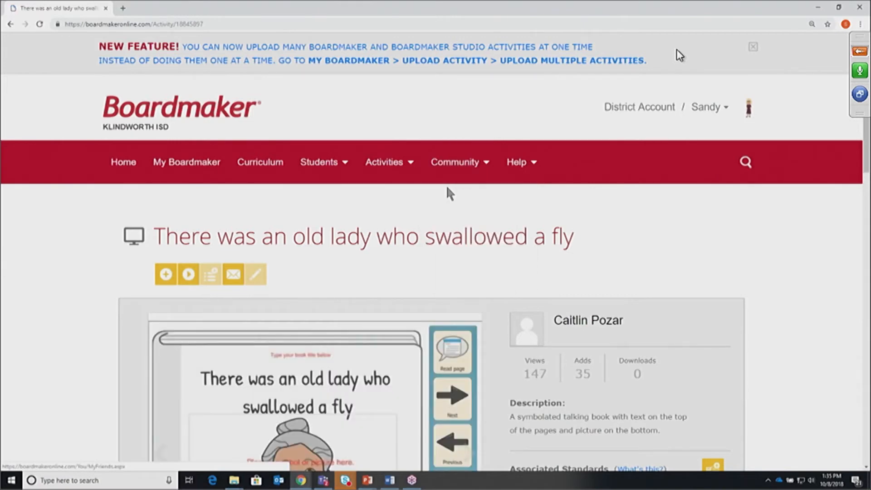
{"action": "scroll", "coordinate": [679, 55], "scroll_direction": "down", "scroll_amount": 1}
{"action": "scroll", "coordinate": [679, 55], "scroll_direction": "down", "scroll_amount": 5}
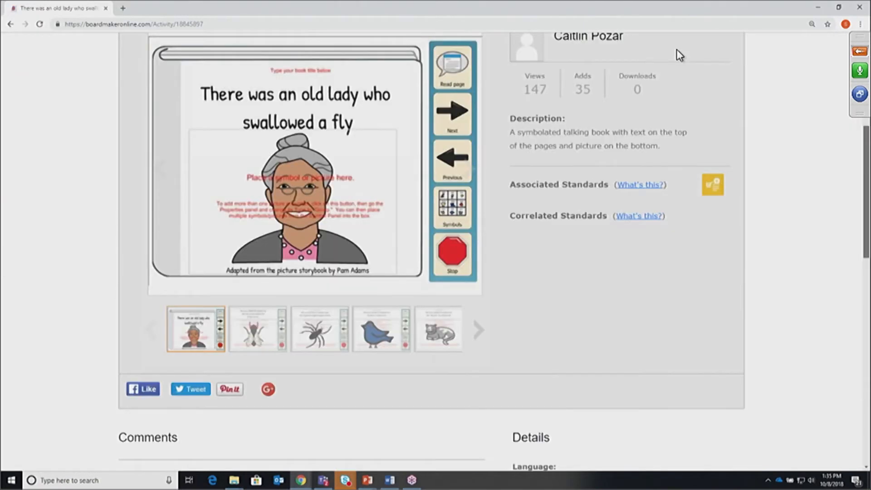
{"action": "scroll", "coordinate": [679, 54], "scroll_direction": "up", "scroll_amount": 6}
{"action": "scroll", "coordinate": [679, 54], "scroll_direction": "down", "scroll_amount": 3}
{"action": "scroll", "coordinate": [679, 54], "scroll_direction": "up", "scroll_amount": 3}
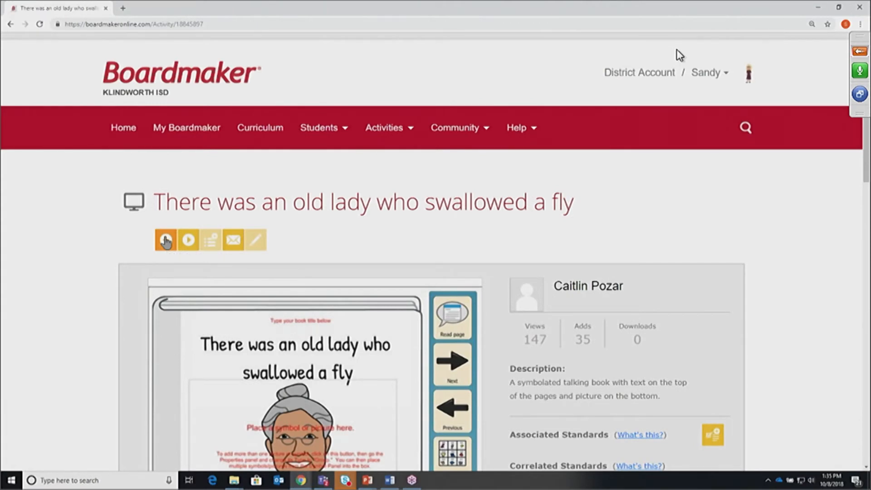
{"action": "left_click", "coordinate": [166, 241]}
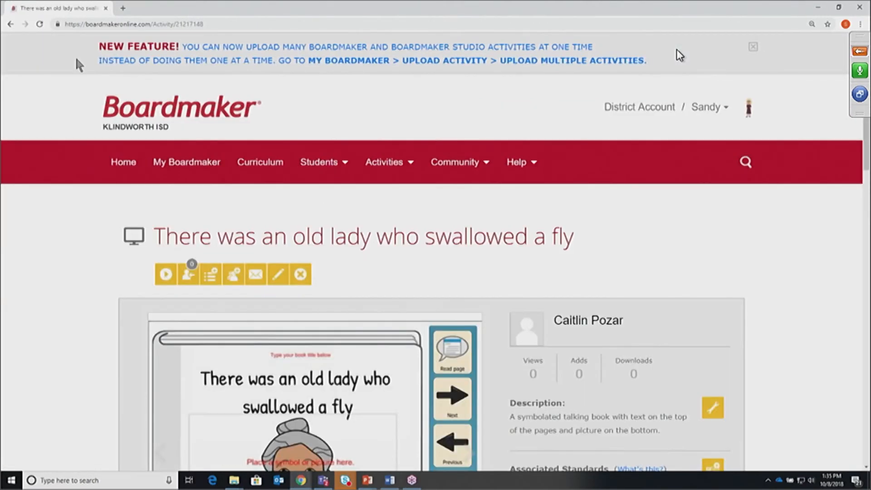
Go back until the results exclude Boardmaker Studio, showing 357 Boardmaker Online matches
{"action": "left_click", "coordinate": [11, 26]}
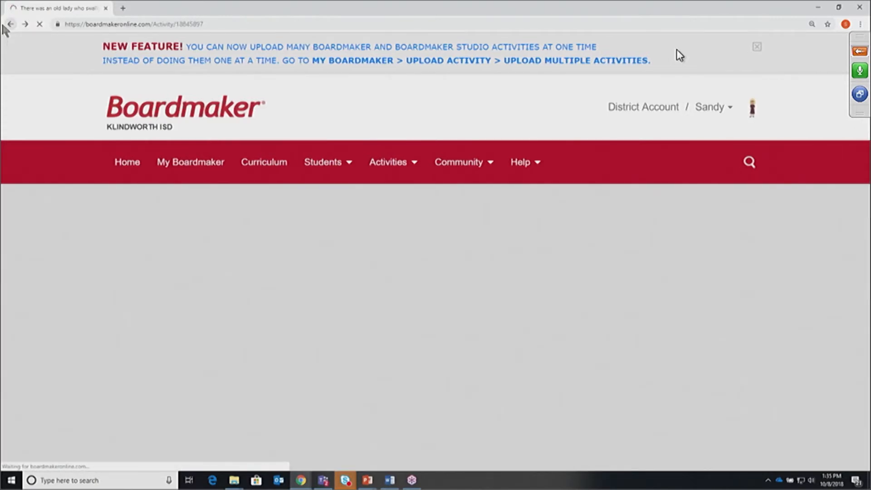
{"action": "left_click", "coordinate": [10, 25]}
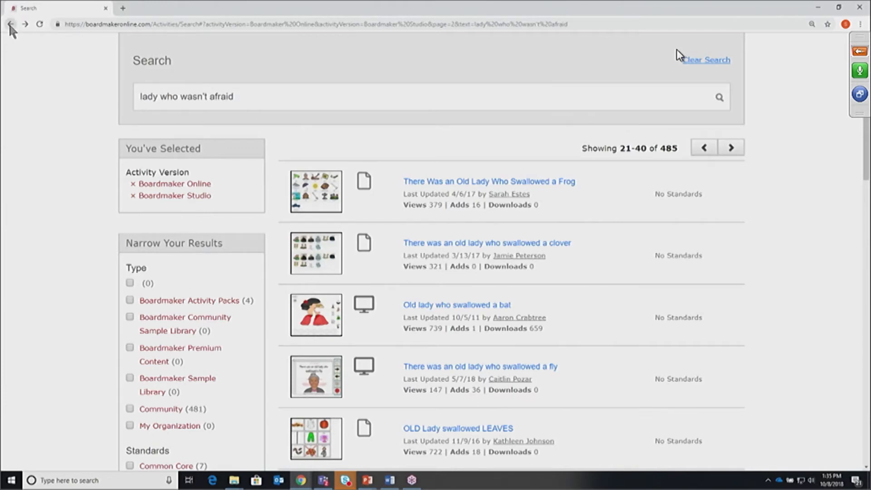
{"action": "left_click", "coordinate": [10, 25]}
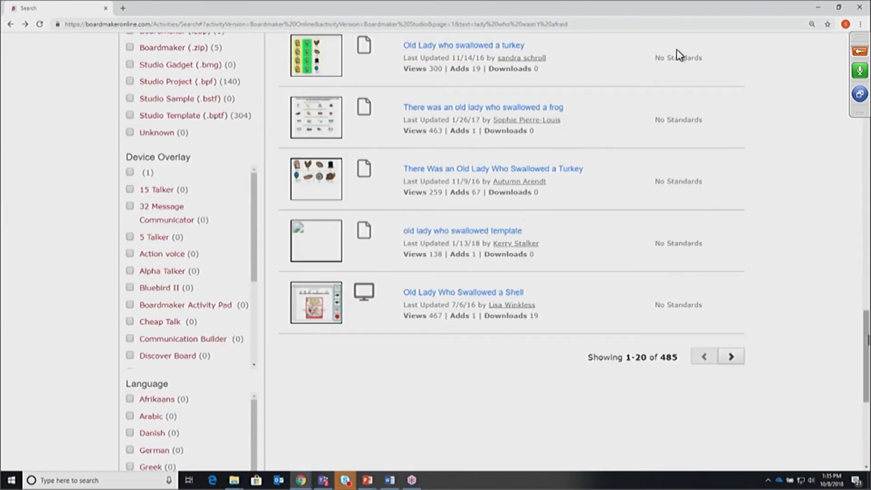
{"action": "scroll", "coordinate": [679, 55], "scroll_direction": "up", "scroll_amount": 20}
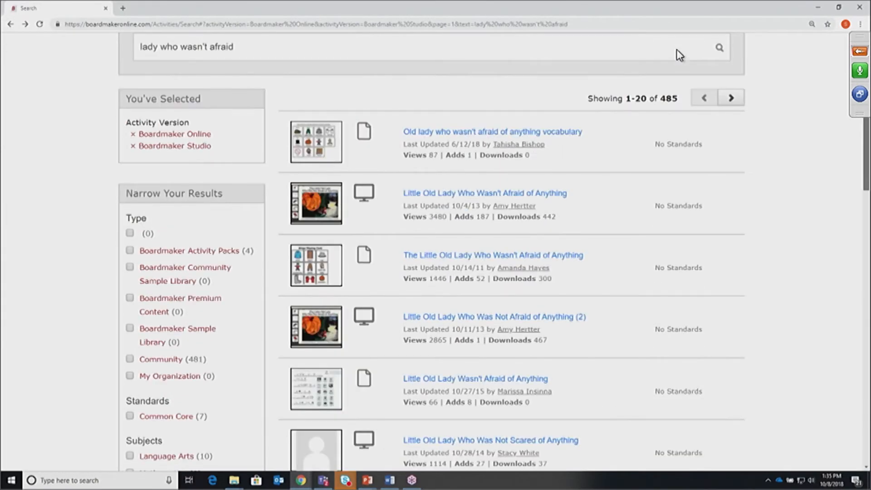
{"action": "scroll", "coordinate": [679, 56], "scroll_direction": "up", "scroll_amount": 4}
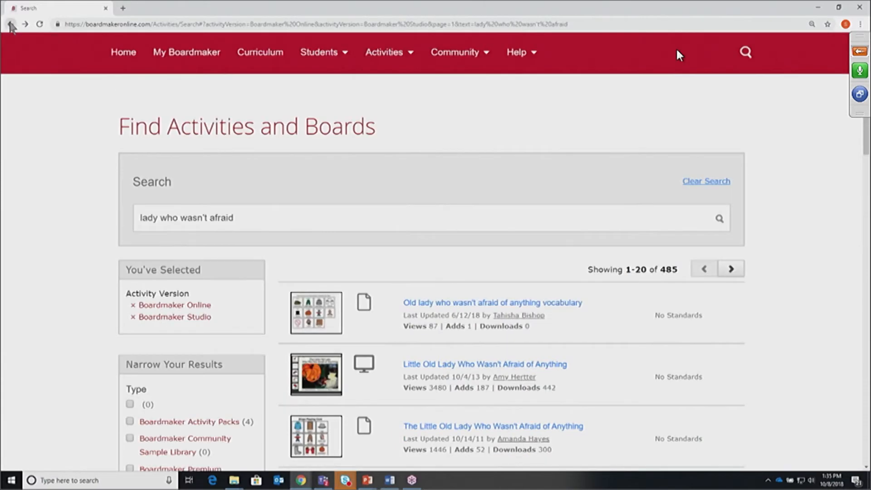
{"action": "left_click", "coordinate": [10, 24]}
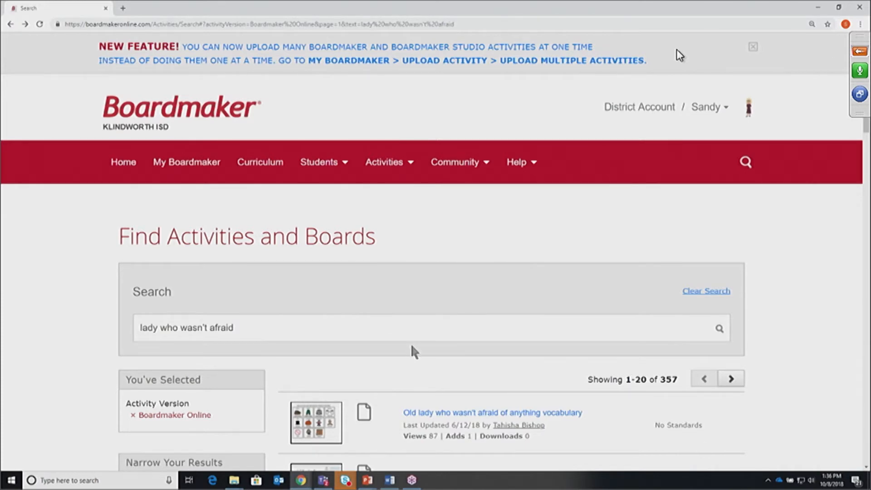
{"action": "scroll", "coordinate": [679, 55], "scroll_direction": "down", "scroll_amount": 1}
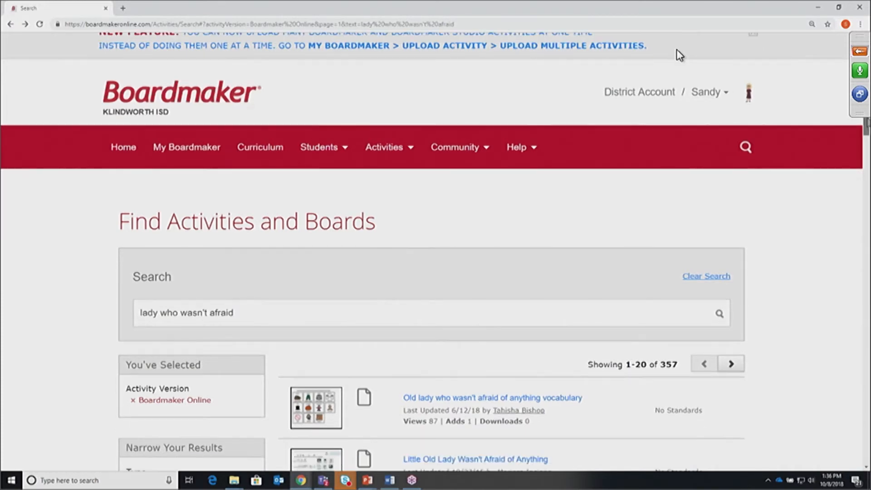
{"action": "scroll", "coordinate": [679, 55], "scroll_direction": "down", "scroll_amount": 4}
{"action": "scroll", "coordinate": [438, 358], "scroll_direction": "down", "scroll_amount": 1}
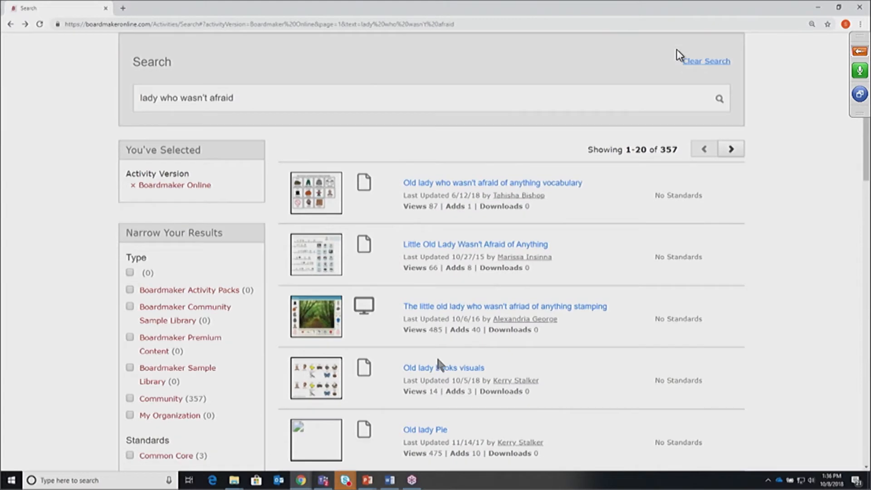
Open My Activities and browse the 725 newest-first activities, topped by the swallowed-a-fly copy
{"action": "left_click", "coordinate": [467, 247]}
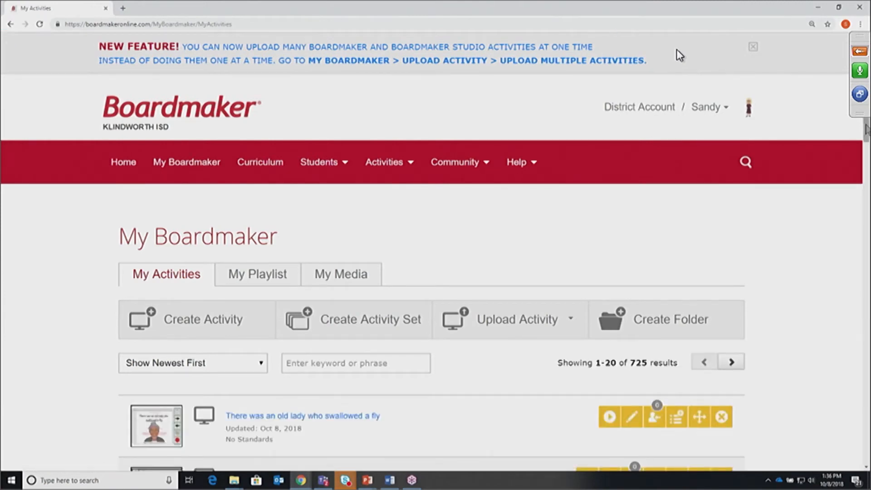
{"action": "scroll", "coordinate": [678, 56], "scroll_direction": "down", "scroll_amount": 3}
{"action": "scroll", "coordinate": [679, 55], "scroll_direction": "down", "scroll_amount": 2}
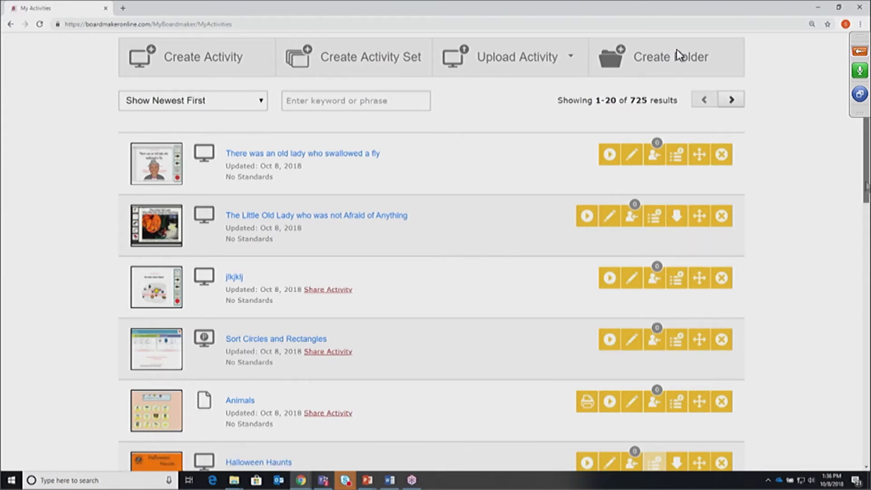
{"action": "scroll", "coordinate": [679, 54], "scroll_direction": "up", "scroll_amount": 1}
{"action": "scroll", "coordinate": [678, 54], "scroll_direction": "up", "scroll_amount": 1}
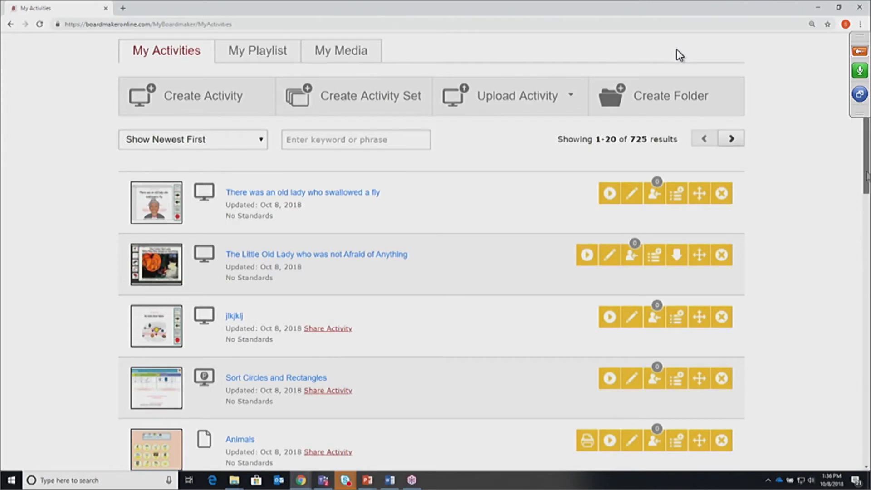
{"action": "scroll", "coordinate": [548, 344], "scroll_direction": "down", "scroll_amount": 1}
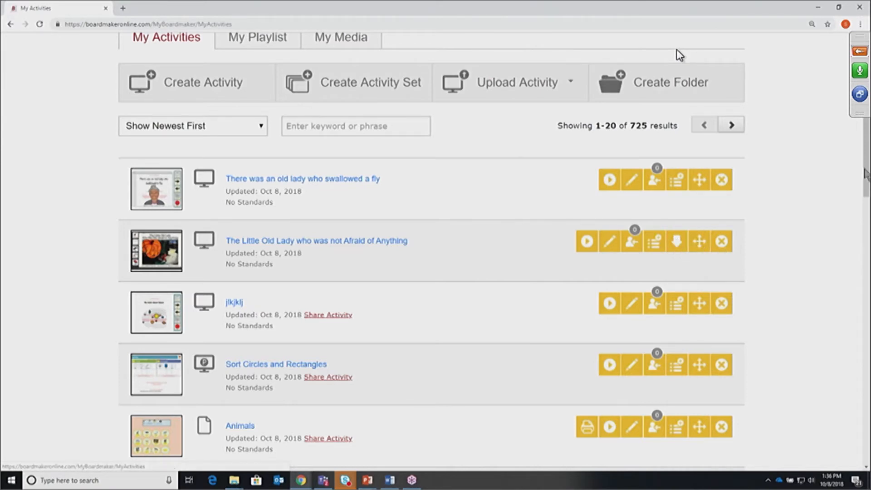
{"action": "mouse_move", "coordinate": [865, 173]}
{"action": "left_mouse_down"}
{"action": "mouse_move", "coordinate": [865, 256]}
{"action": "mouse_move", "coordinate": [864, 181]}
{"action": "left_mouse_up"}
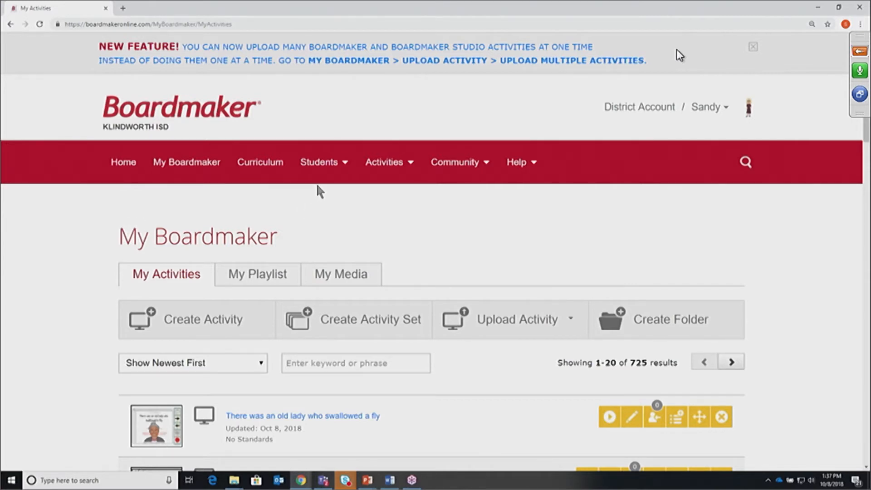
Open Student Management from the Students menu and scroll down to Add a Student
{"action": "mouse_move", "coordinate": [358, 187]}
{"action": "mouse_move", "coordinate": [332, 168]}
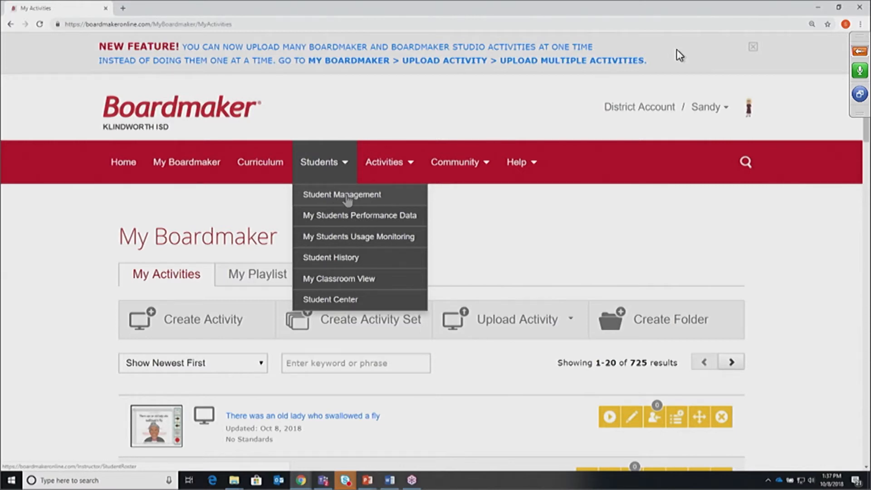
{"action": "left_click", "coordinate": [347, 198]}
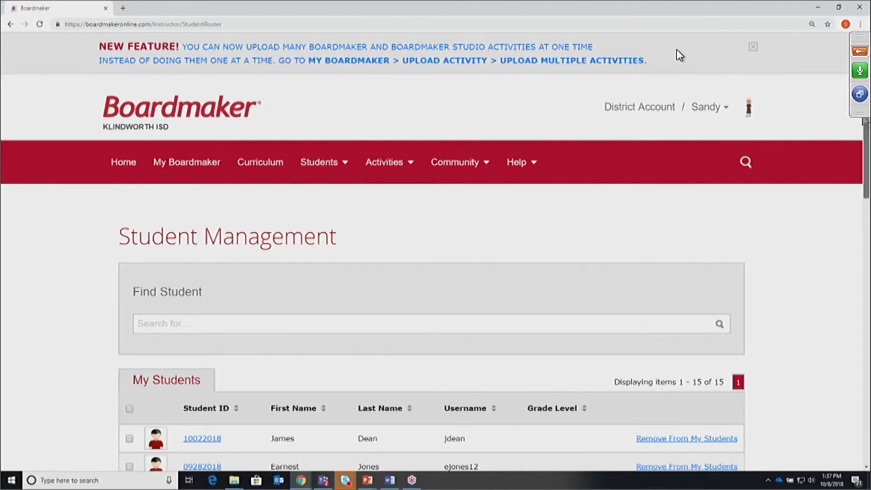
{"action": "left_click_drag", "start_coordinate": [865, 121], "coordinate": [854, 359]}
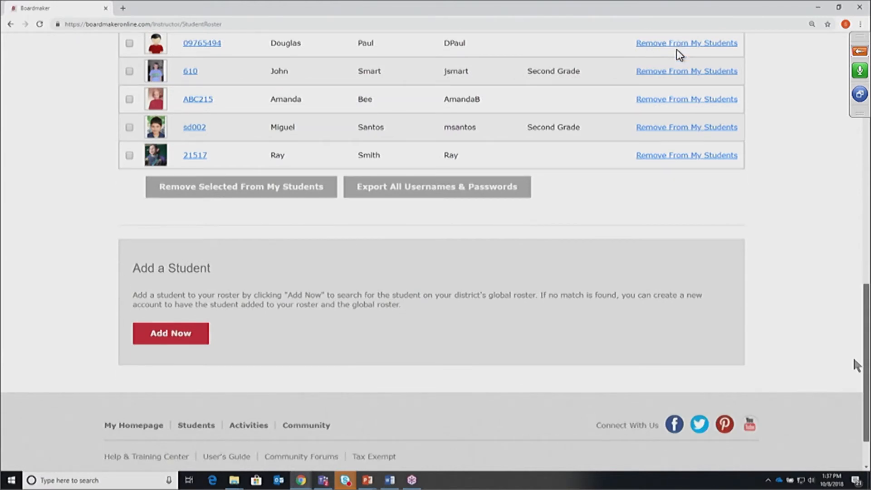
{"action": "left_click_drag", "start_coordinate": [853, 359], "coordinate": [854, 361]}
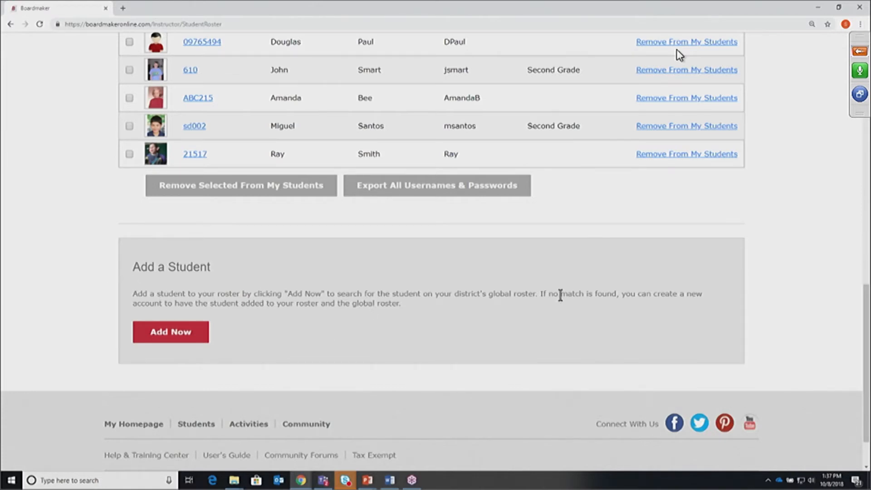
Add a new student with their ID, first and last name, then check the global roster
{"action": "left_click", "coordinate": [171, 335]}
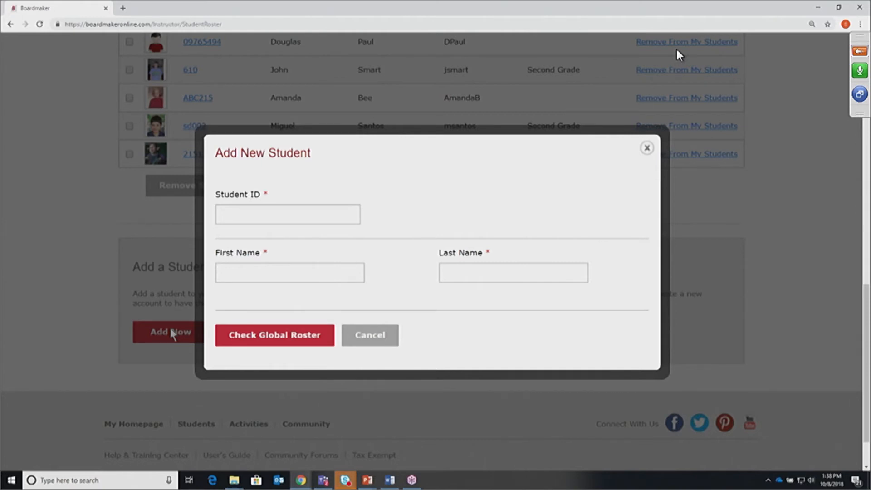
{"action": "left_click", "coordinate": [220, 211]}
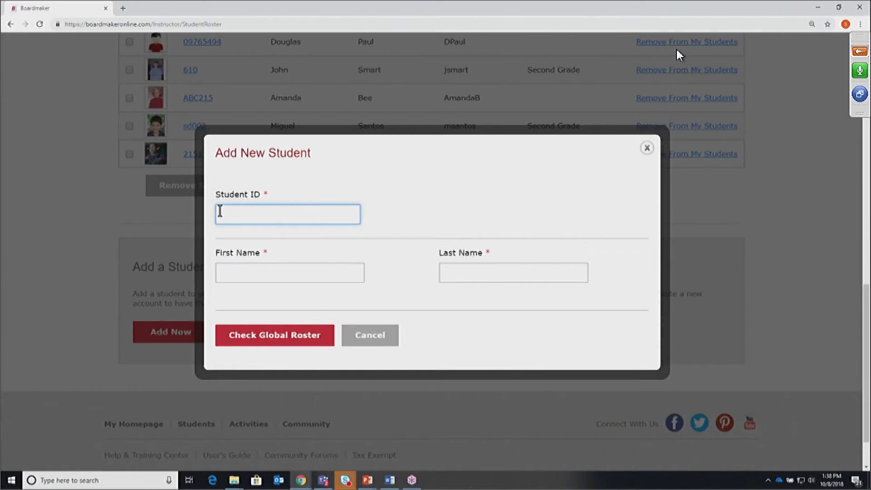
{"action": "left_click", "coordinate": [236, 276]}
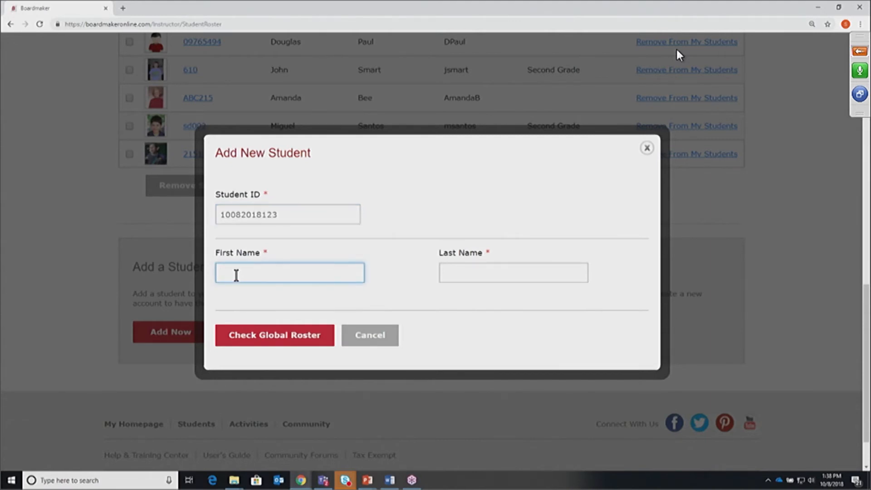
{"action": "left_click", "coordinate": [447, 276]}
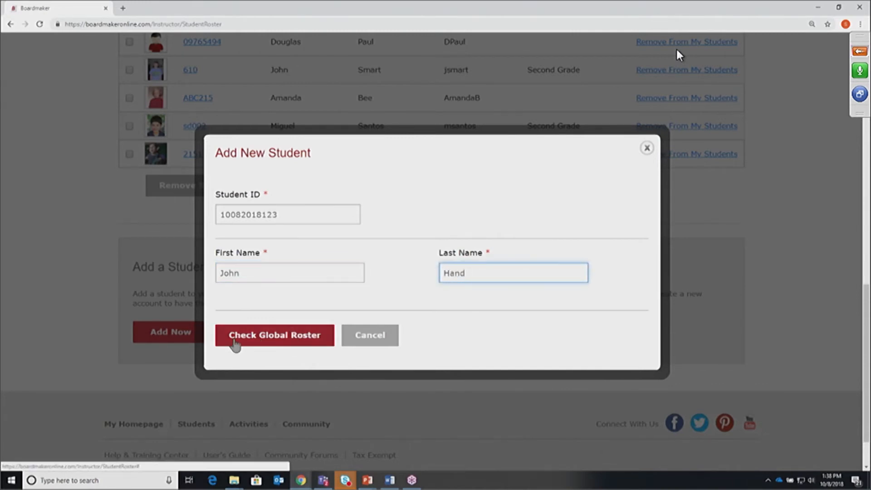
{"action": "left_click", "coordinate": [296, 338]}
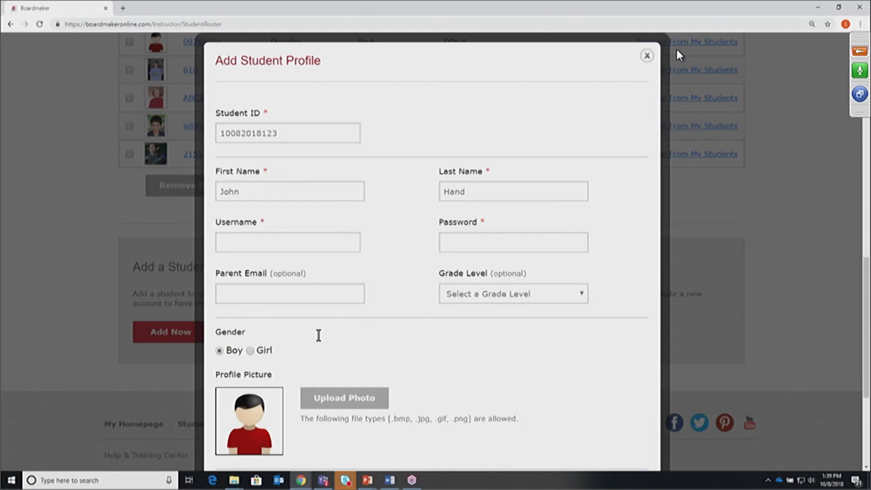
Give the new student a username and password, then move to the optional Parent Email field
{"action": "left_click", "coordinate": [240, 239]}
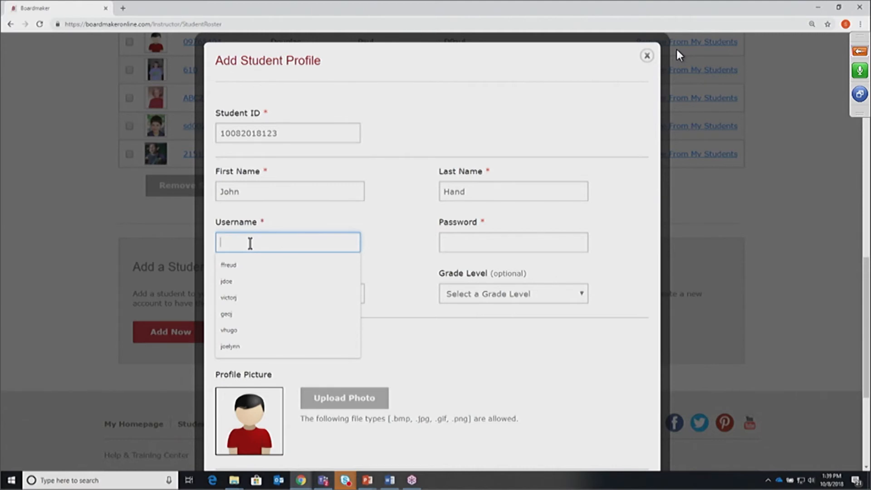
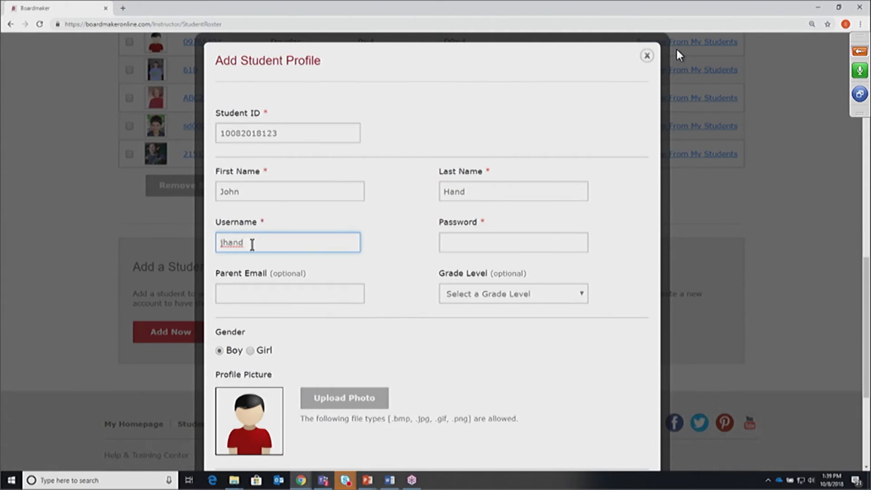
{"action": "left_click", "coordinate": [456, 243]}
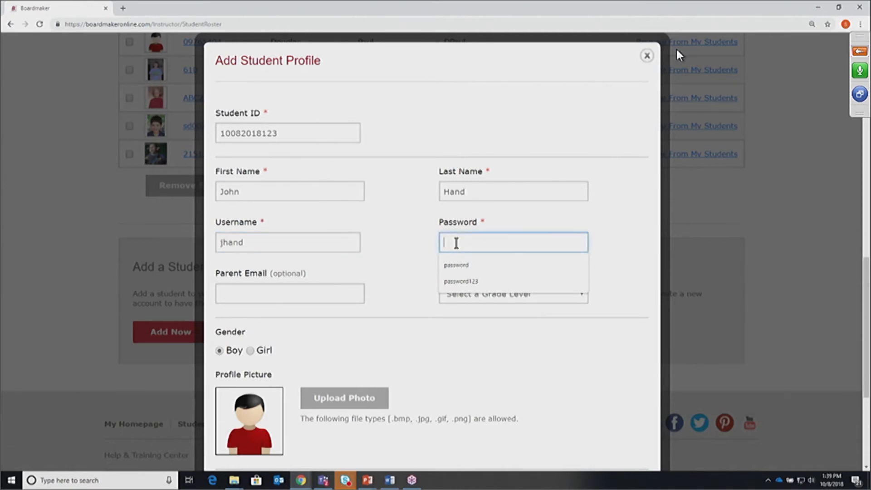
{"action": "type", "text": "password"}
{"action": "left_click", "coordinate": [581, 406]}
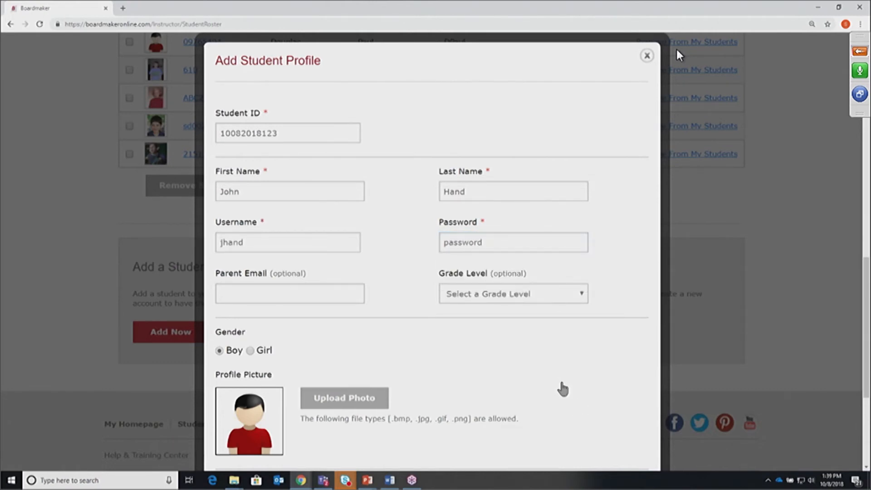
{"action": "left_click", "coordinate": [231, 290]}
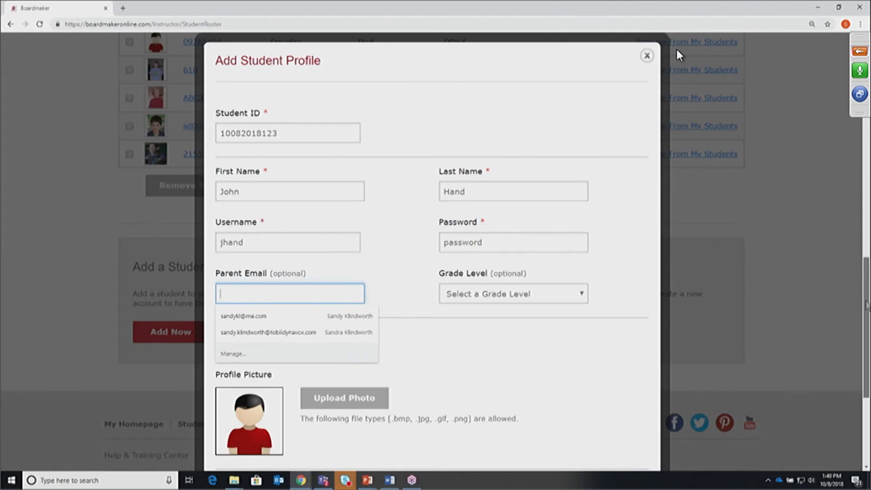
Assign a first instructor to the new student from Select an Instructor
{"action": "scroll", "coordinate": [866, 306], "scroll_direction": "down", "scroll_amount": 3}
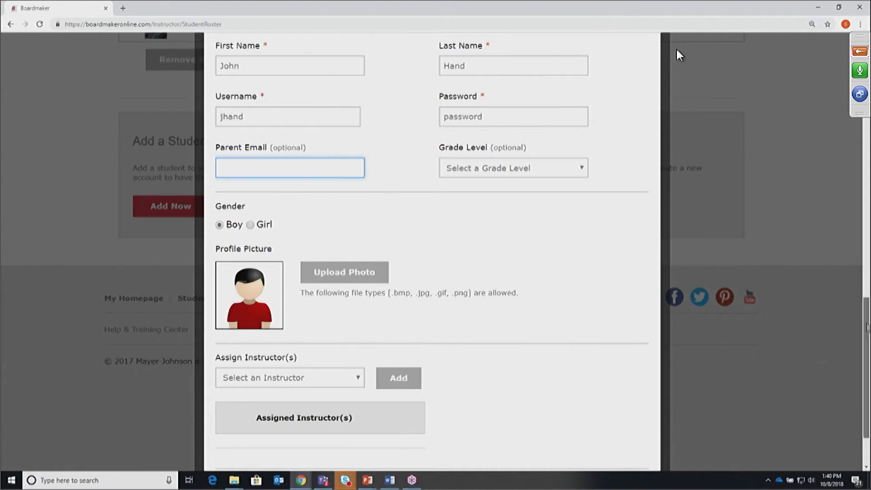
{"action": "scroll", "coordinate": [259, 272], "scroll_direction": "down", "scroll_amount": 2}
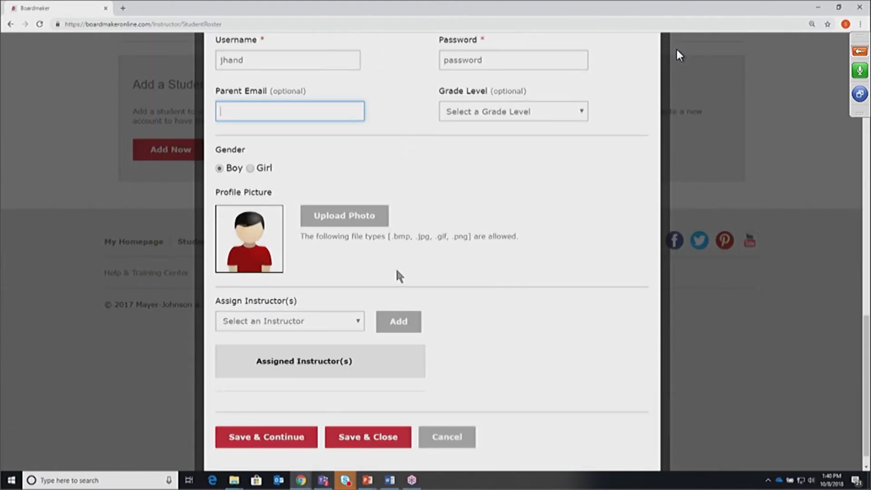
{"action": "left_click", "coordinate": [358, 324]}
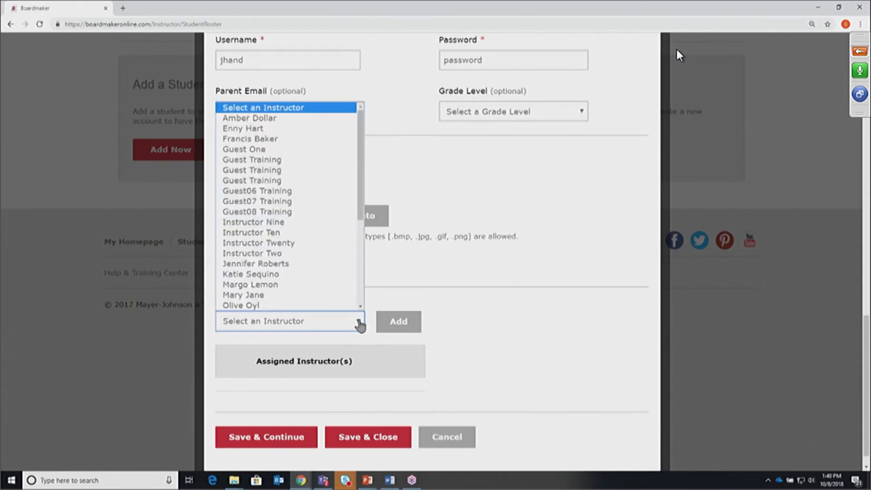
{"action": "left_click_drag", "start_coordinate": [360, 206], "coordinate": [255, 289]}
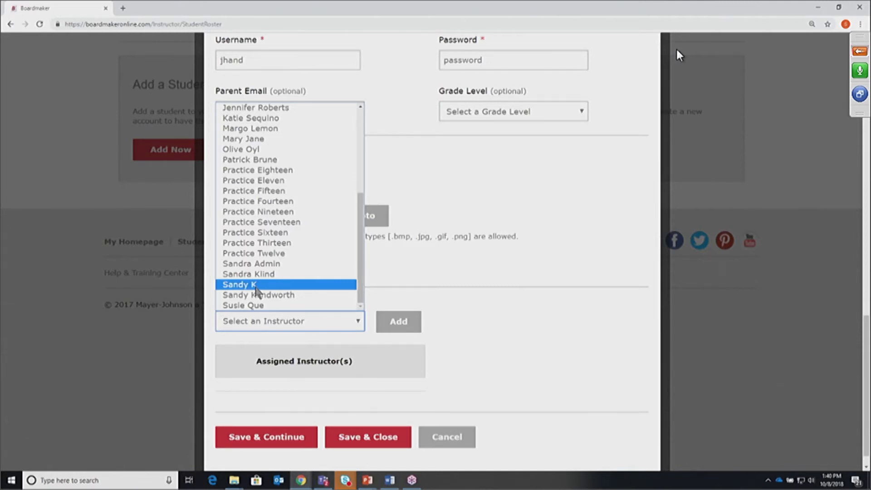
{"action": "left_click", "coordinate": [256, 286]}
{"action": "left_click", "coordinate": [404, 323]}
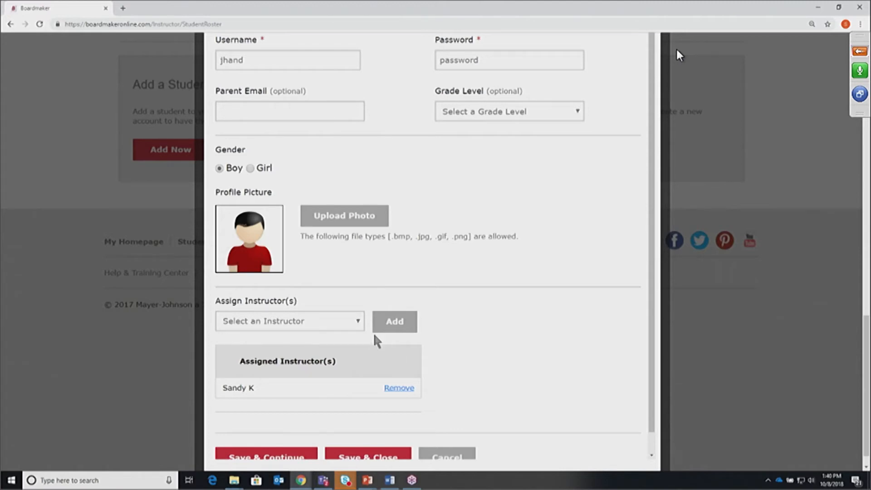
Assign a second instructor and Save & Close the student profile
{"action": "left_click", "coordinate": [356, 324]}
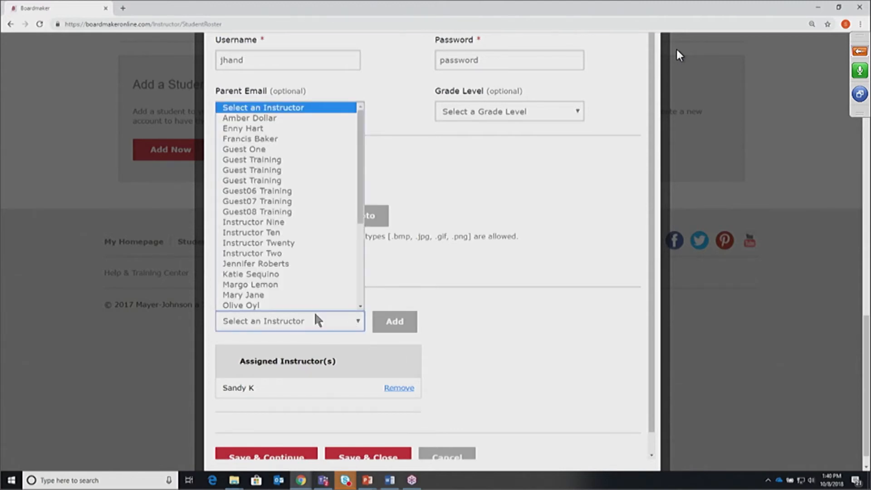
{"action": "left_click", "coordinate": [254, 295]}
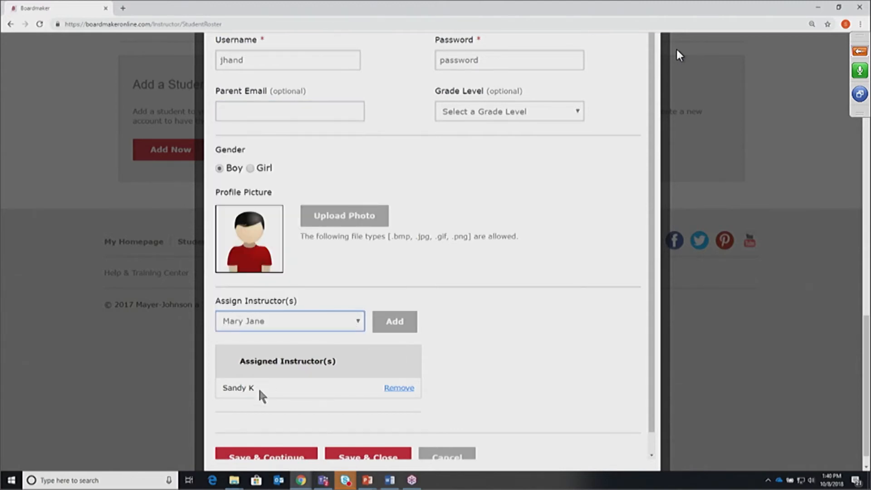
{"action": "left_click", "coordinate": [394, 321]}
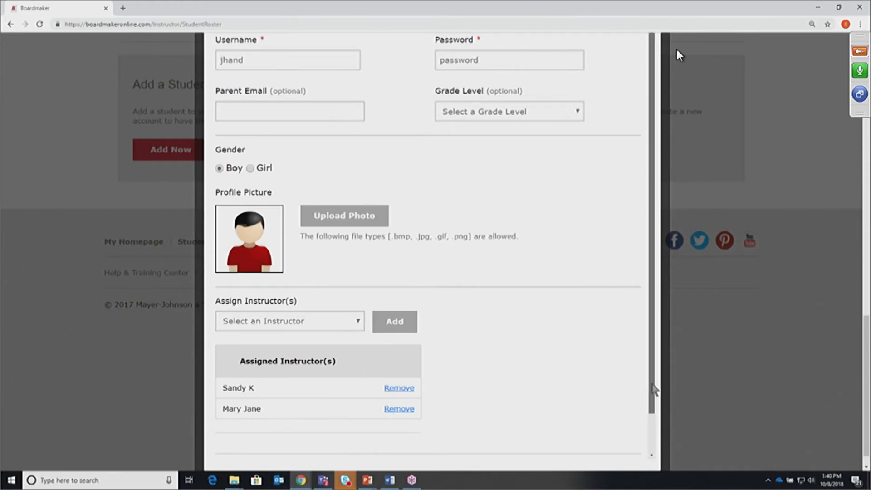
{"action": "scroll", "coordinate": [653, 389], "scroll_direction": "down", "scroll_amount": 1}
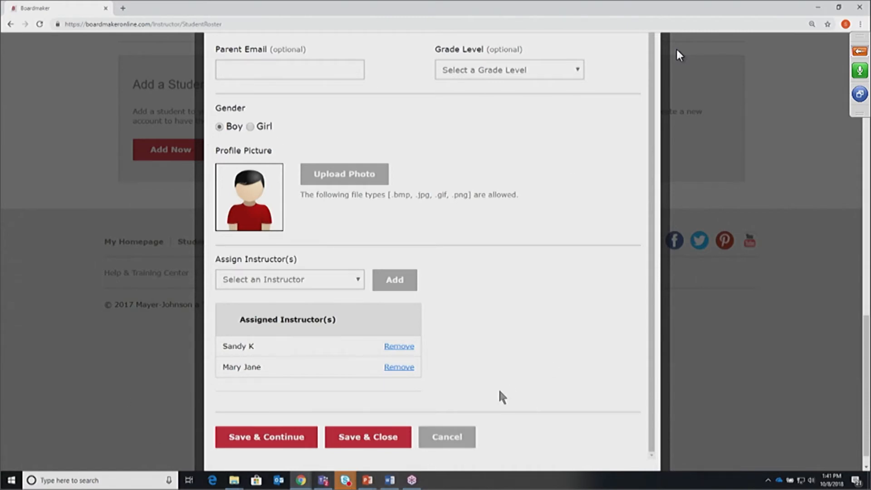
{"action": "left_click", "coordinate": [368, 437]}
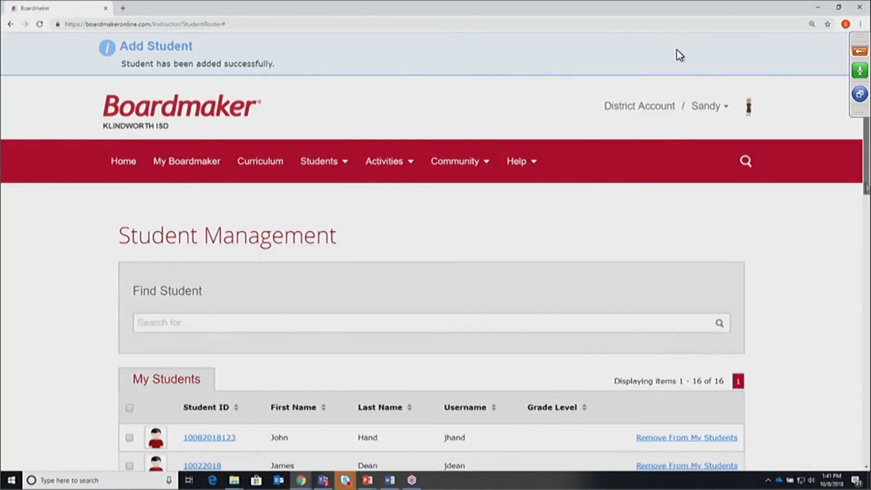
Dismiss the New Feature banner and open Upload Multiple Activities from the Activities menu
{"action": "left_click_drag", "start_coordinate": [866, 184], "coordinate": [866, 212]}
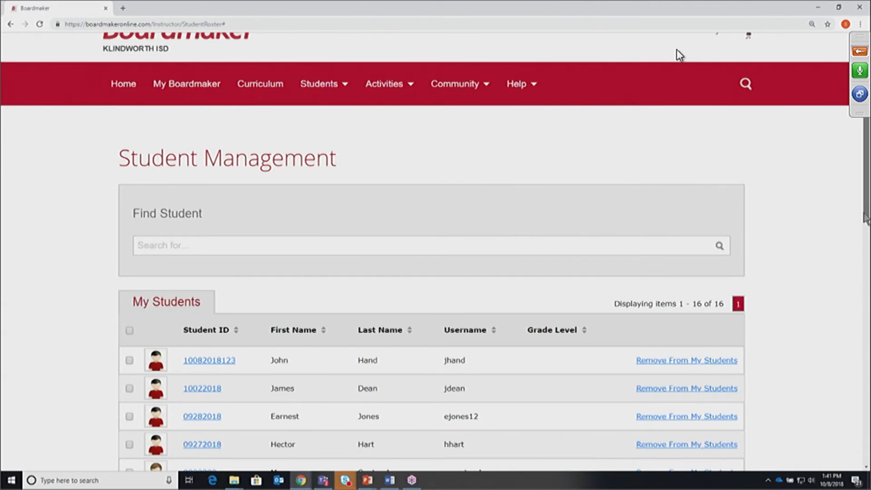
{"action": "left_click_drag", "start_coordinate": [865, 217], "coordinate": [859, 123]}
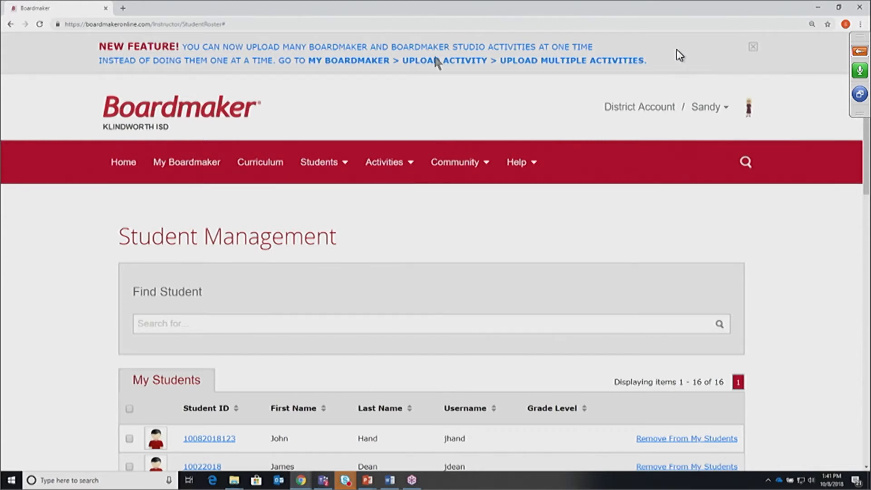
{"action": "left_click", "coordinate": [752, 49]}
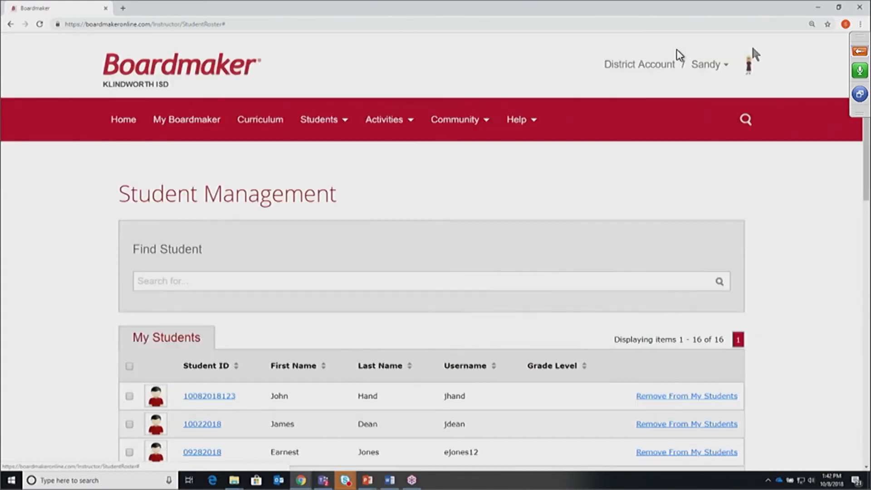
{"action": "left_click", "coordinate": [389, 120]}
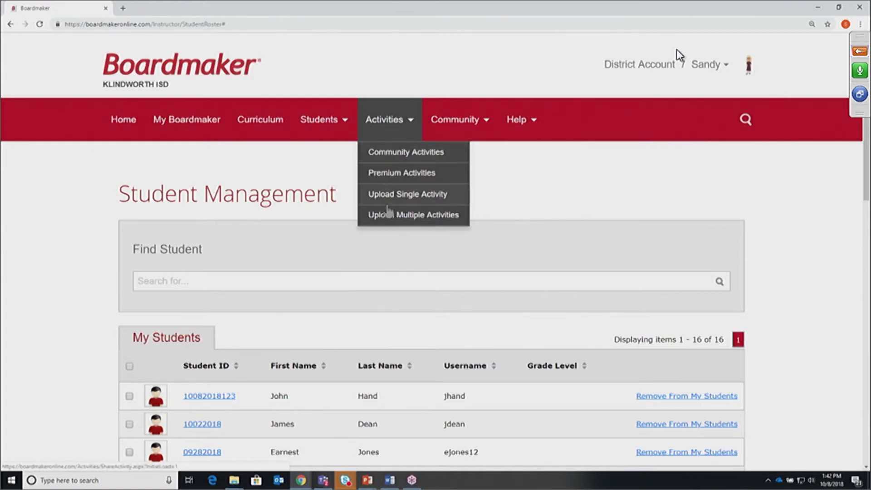
{"action": "left_click", "coordinate": [415, 217]}
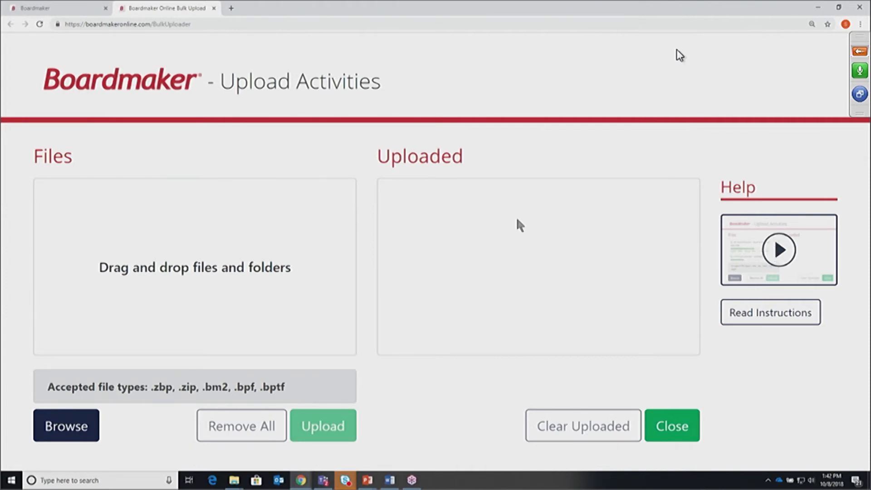
Browse for activity files, looking through the nested New folders before settling on Documents > My Boards
{"action": "left_click", "coordinate": [71, 426]}
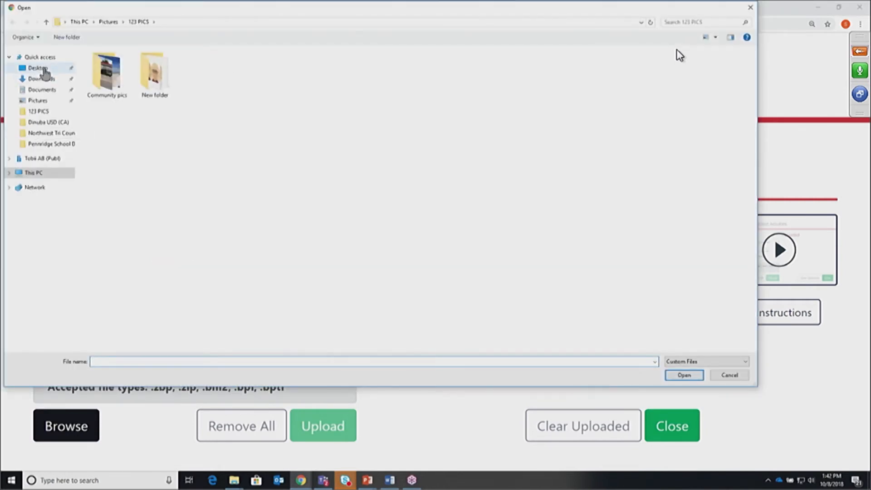
{"action": "left_click", "coordinate": [49, 91]}
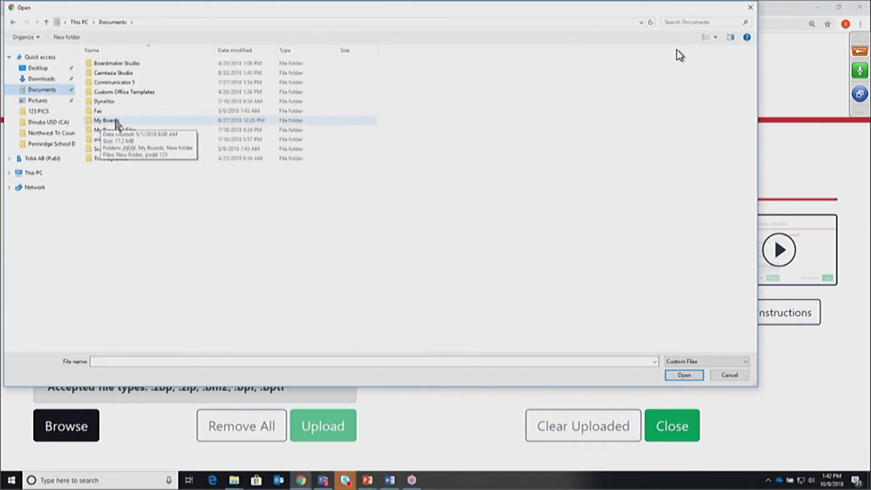
{"action": "double_click", "coordinate": [116, 121]}
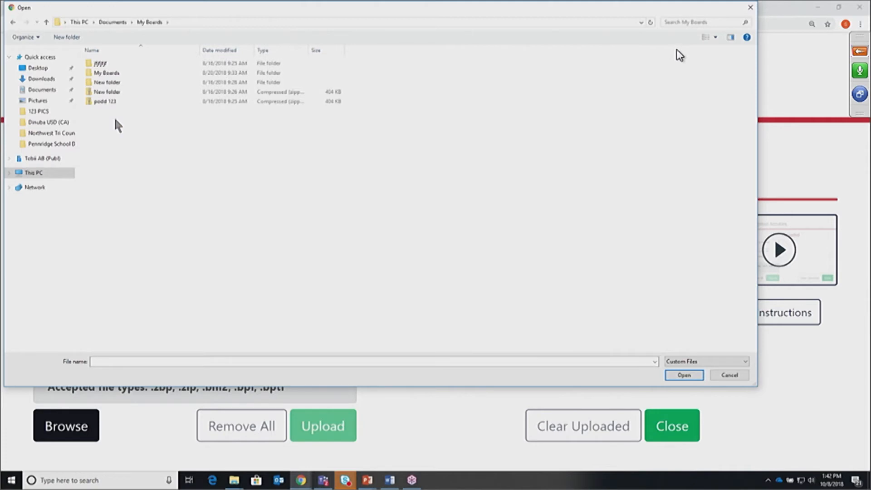
{"action": "double_click", "coordinate": [119, 84]}
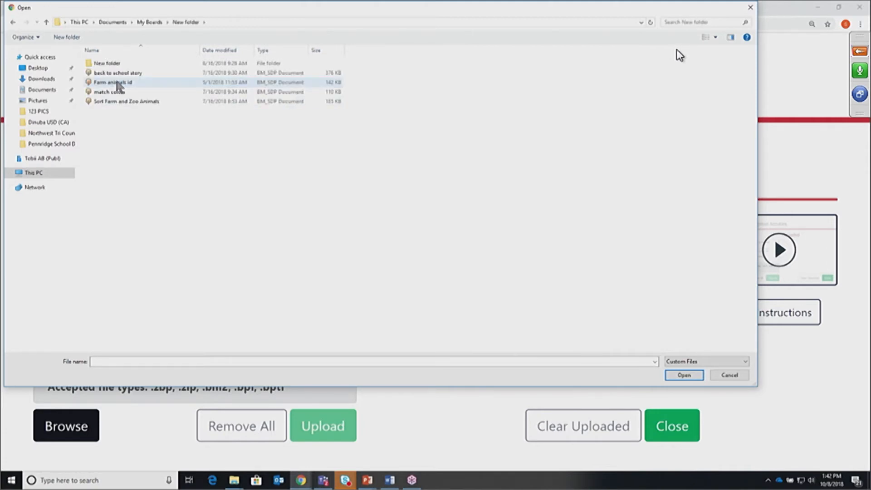
{"action": "double_click", "coordinate": [104, 64]}
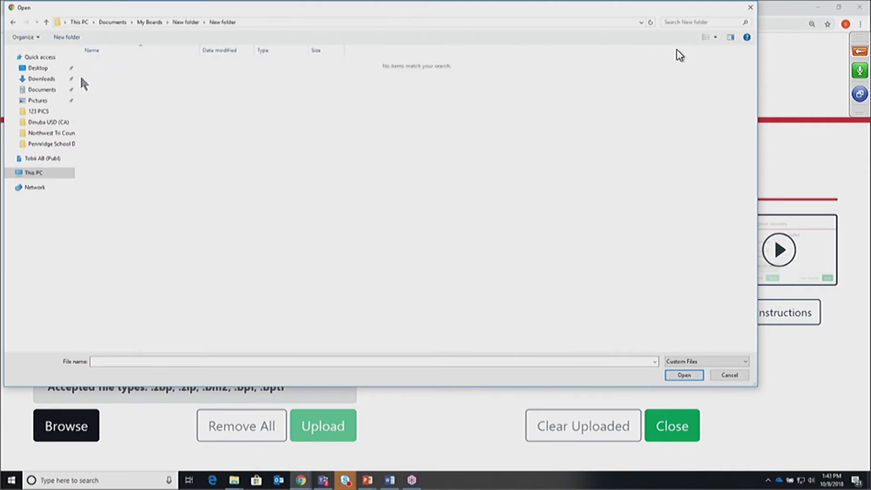
{"action": "left_click", "coordinate": [54, 90]}
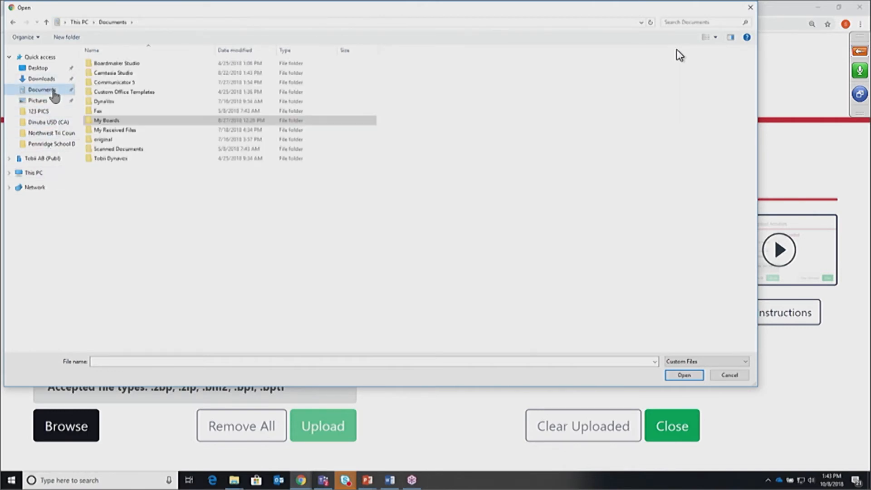
{"action": "double_click", "coordinate": [117, 121]}
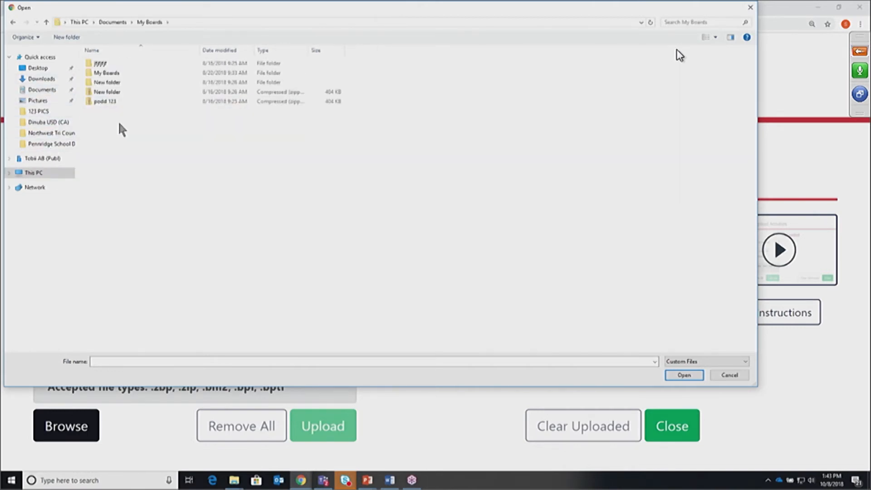
Compress the New folder in My Boards into a zip file
{"action": "right_click", "coordinate": [106, 82]}
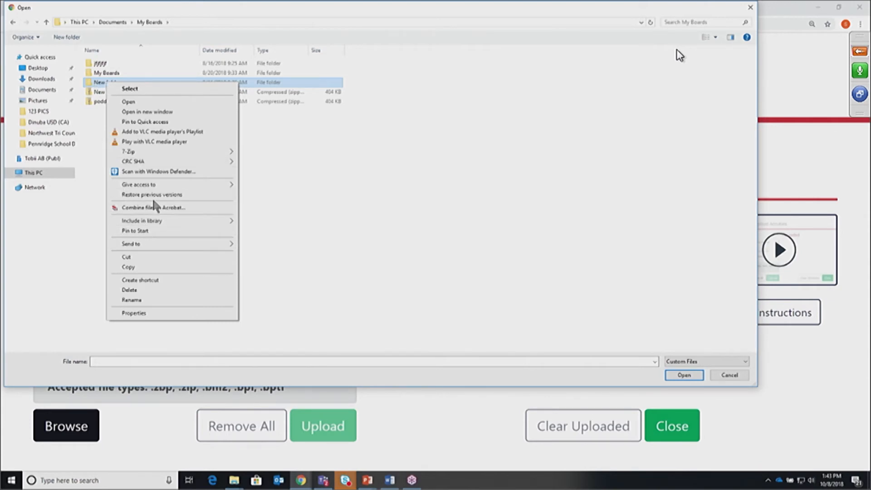
{"action": "mouse_move", "coordinate": [161, 244]}
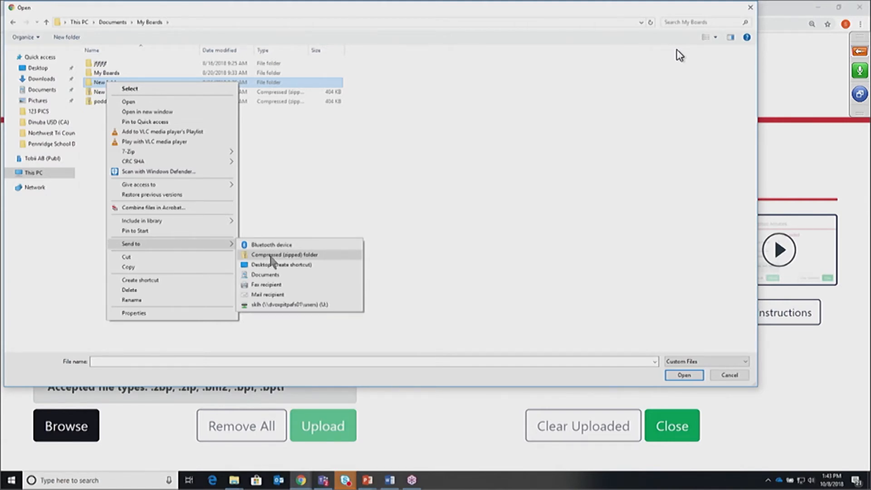
{"action": "left_click", "coordinate": [301, 187]}
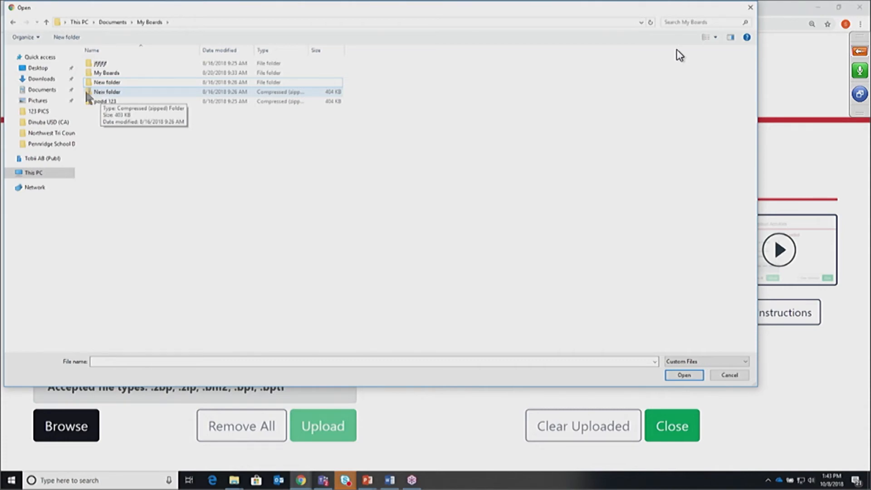
Select the zipped New folder, then navigate to Documents > Boardmaker Studio > Projects
{"action": "left_click", "coordinate": [111, 92]}
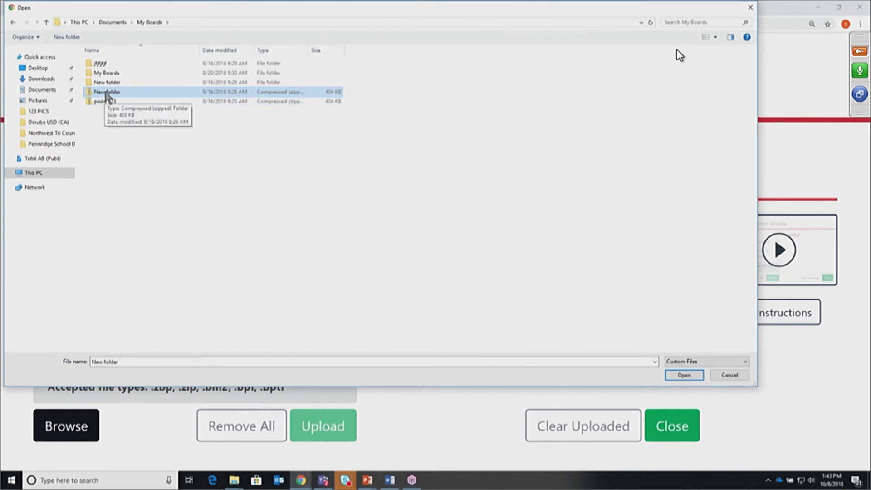
{"action": "left_click", "coordinate": [55, 89]}
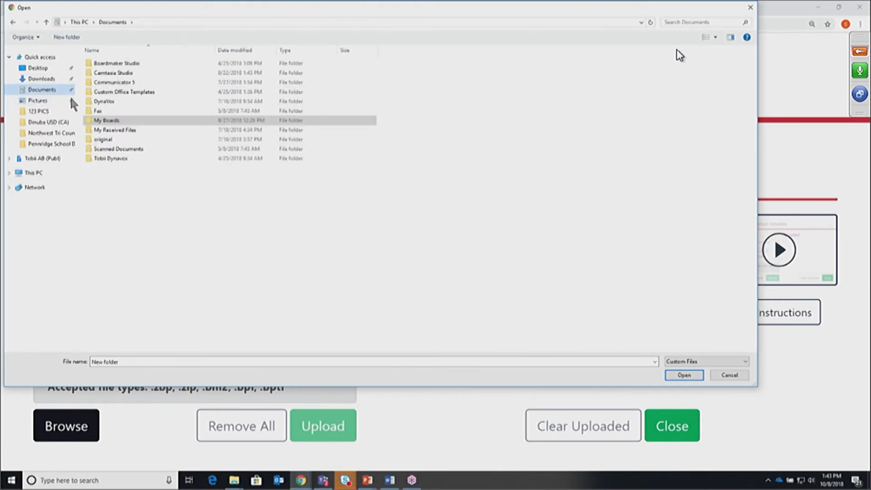
{"action": "double_click", "coordinate": [112, 119]}
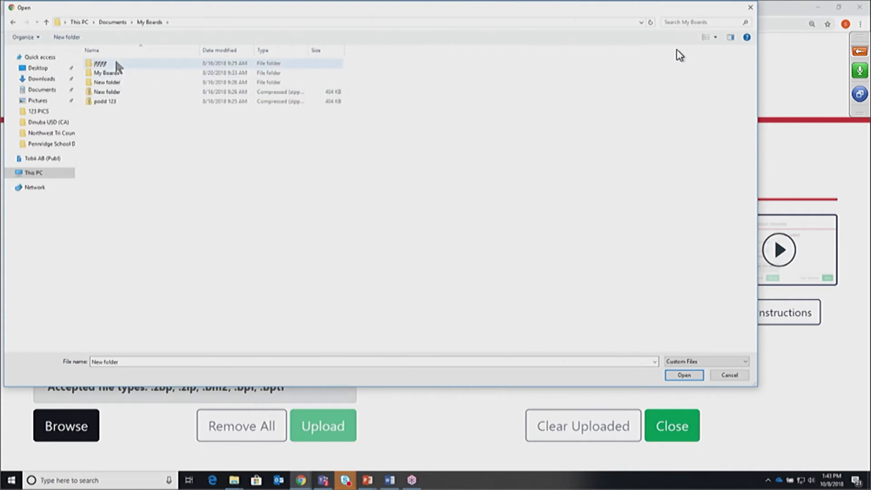
{"action": "double_click", "coordinate": [100, 63]}
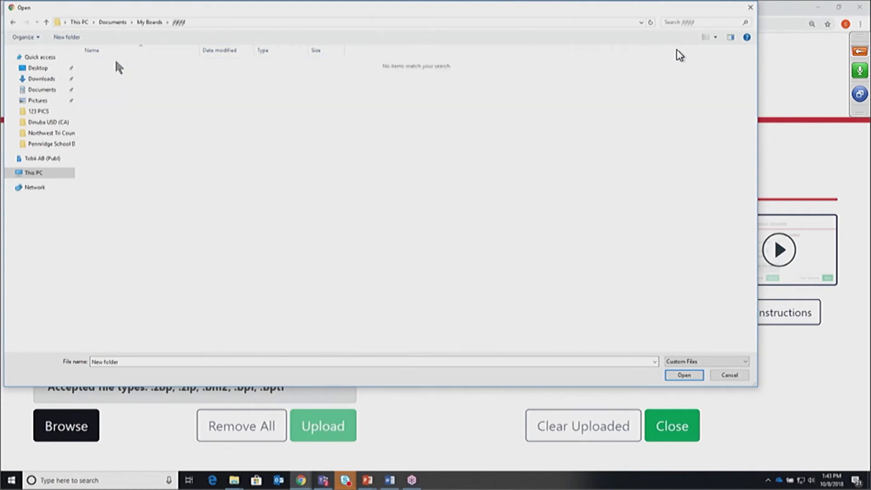
{"action": "left_click", "coordinate": [54, 90]}
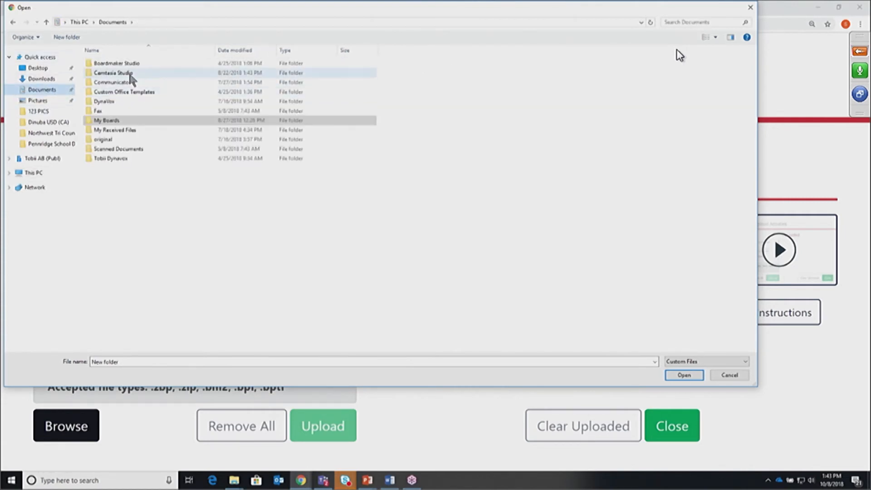
{"action": "double_click", "coordinate": [134, 64]}
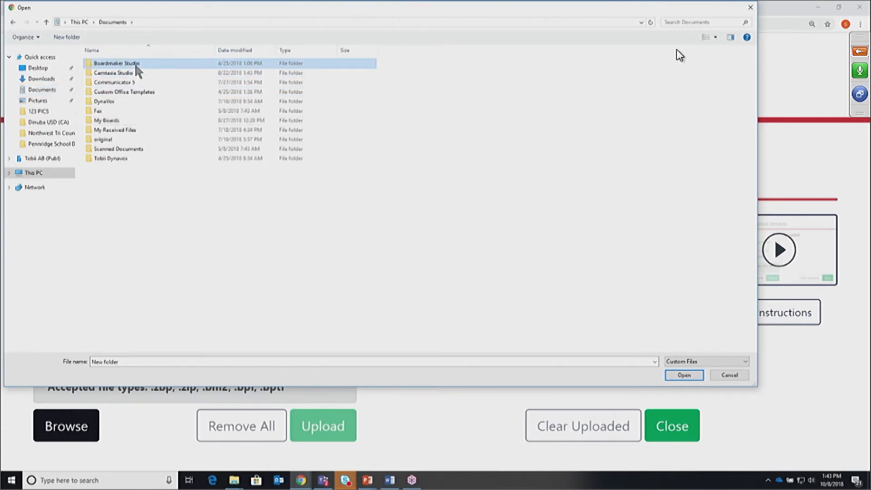
{"action": "left_click", "coordinate": [119, 83]}
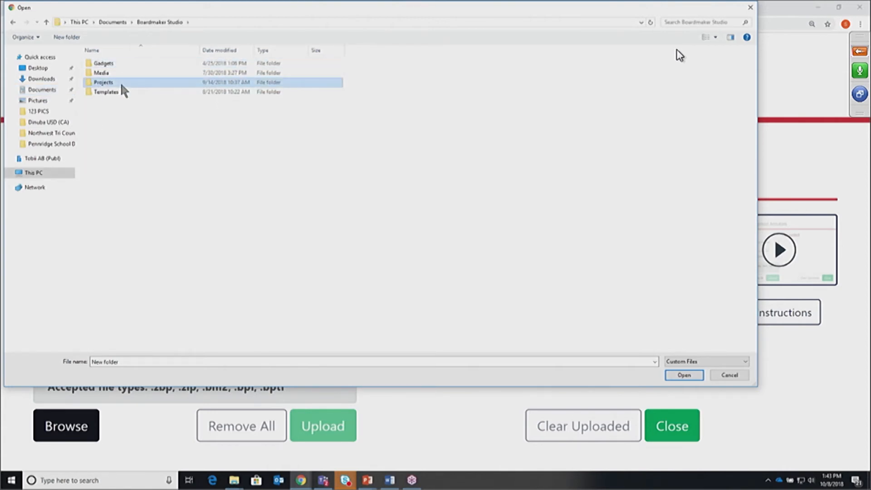
{"action": "double_click", "coordinate": [120, 83]}
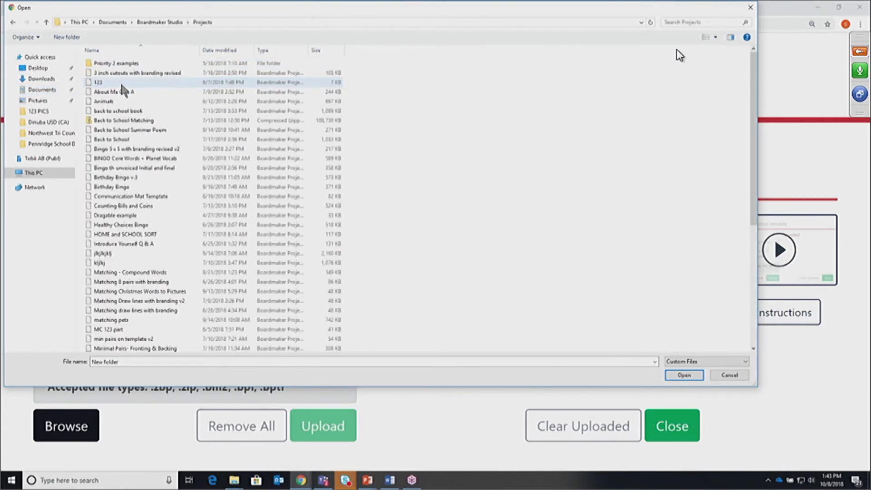
Select Communication Mat Template, Matching - Compound Words, Healthy Choices Bingo, Bingo 5 x 5 and Back to School Matching
{"action": "left_click", "coordinate": [126, 198]}
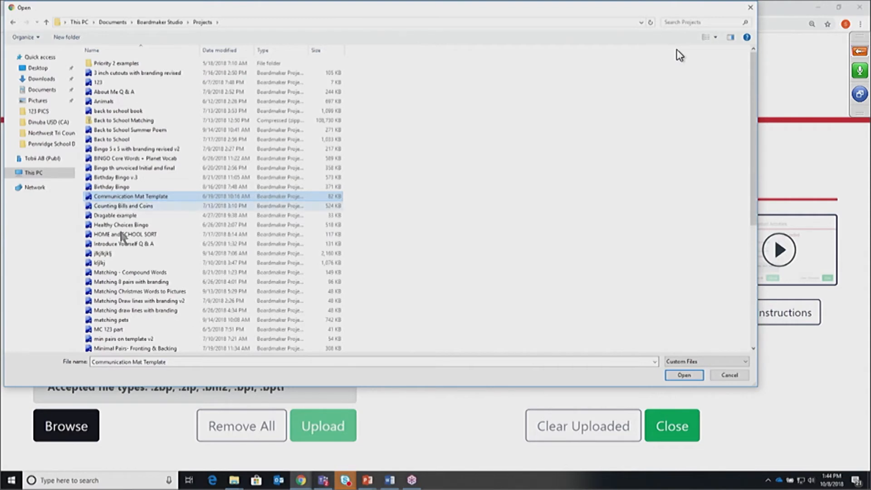
{"action": "left_click", "coordinate": [119, 272], "text": "ctrl"}
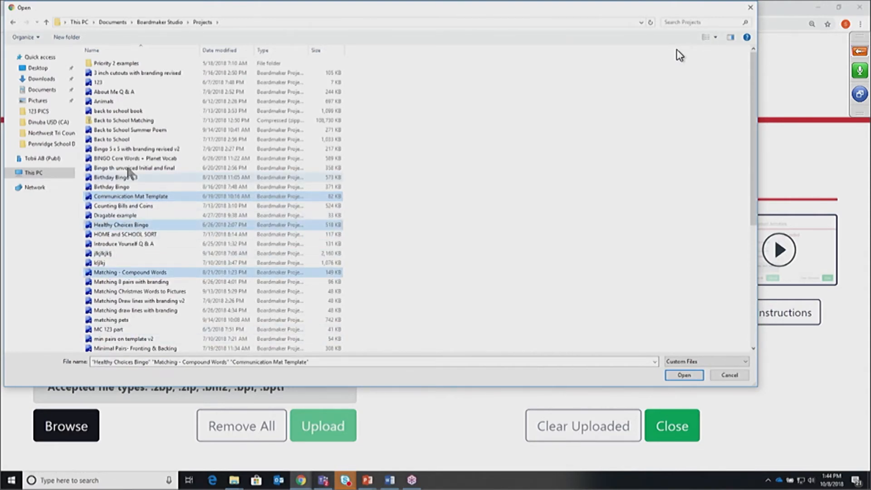
{"action": "left_click", "coordinate": [136, 225], "text": "ctrl"}
{"action": "left_click", "coordinate": [137, 149], "text": "ctrl"}
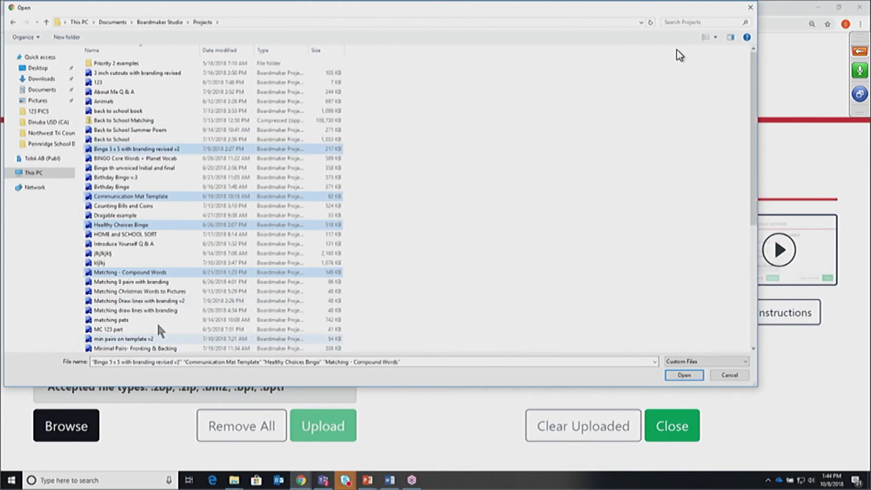
{"action": "left_click", "coordinate": [105, 121], "text": "ctrl"}
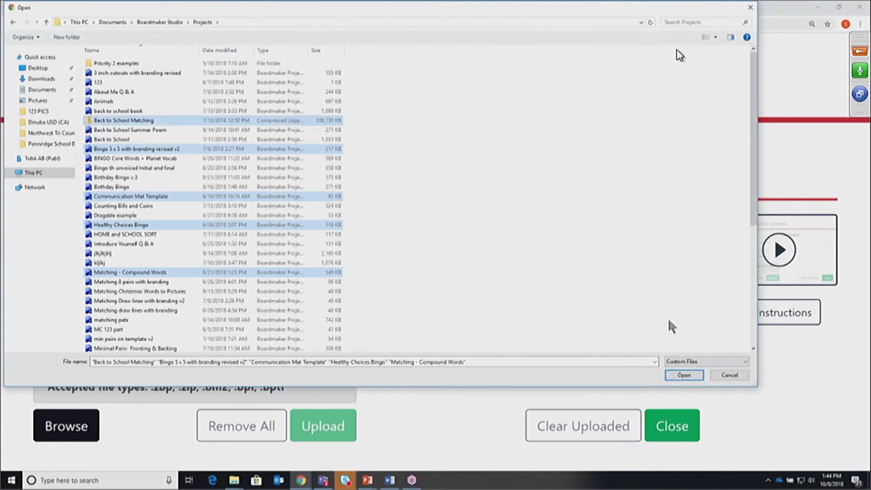
Add the five chosen project files to the Files list and upload them
{"action": "left_click", "coordinate": [683, 375]}
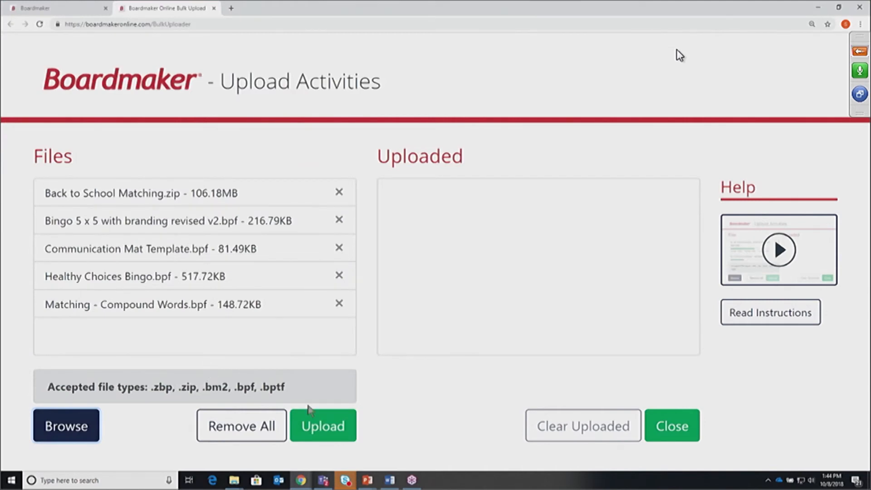
{"action": "left_click", "coordinate": [324, 429]}
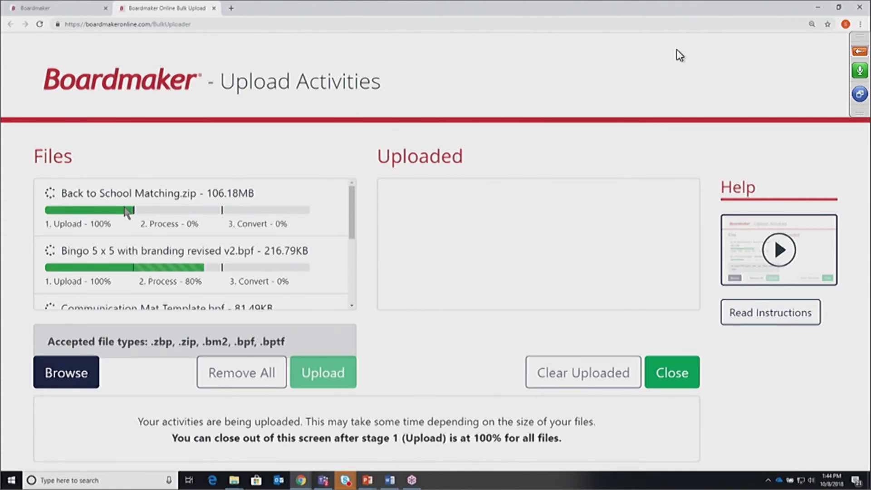
{"action": "left_click_drag", "start_coordinate": [352, 213], "coordinate": [339, 285]}
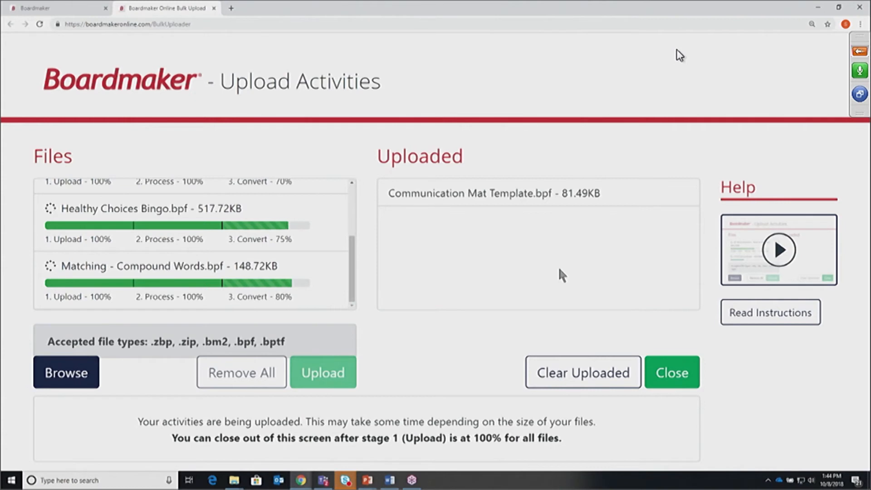
Close the bulk uploader and go to My Activities, with Communication Mat Template listed first
{"action": "left_click", "coordinate": [670, 377]}
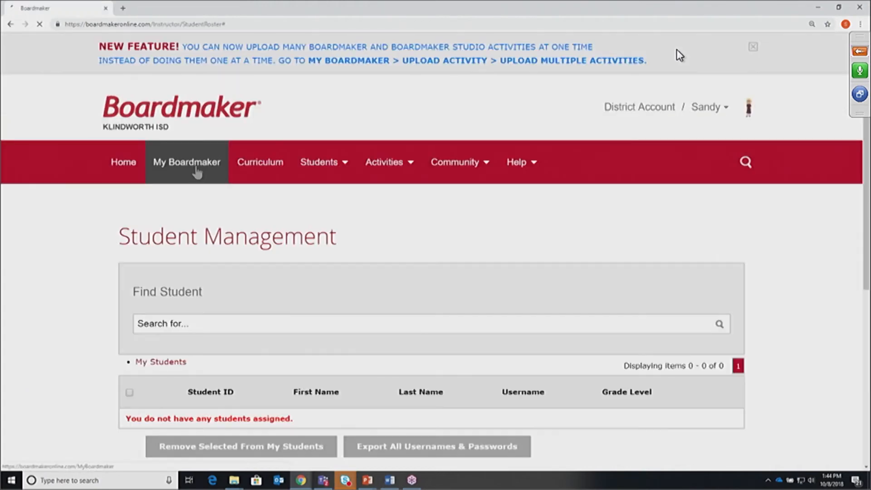
{"action": "left_click", "coordinate": [193, 166]}
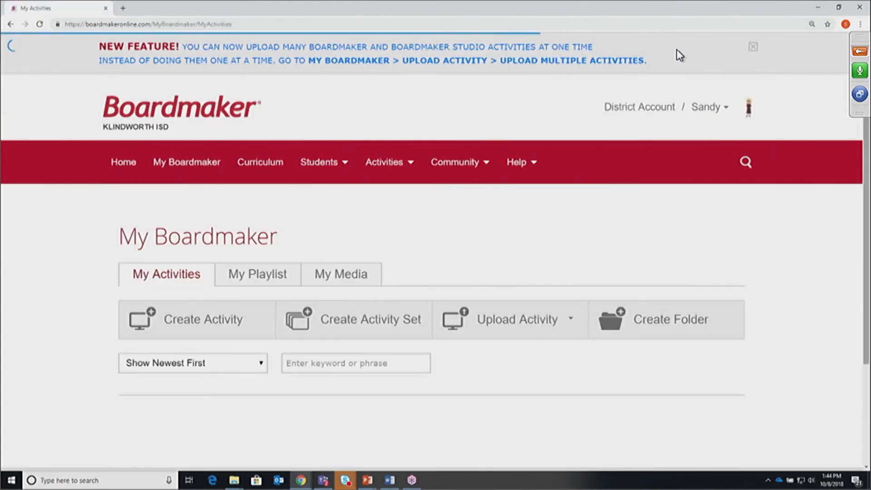
{"action": "scroll", "coordinate": [679, 54], "scroll_direction": "down", "scroll_amount": 5}
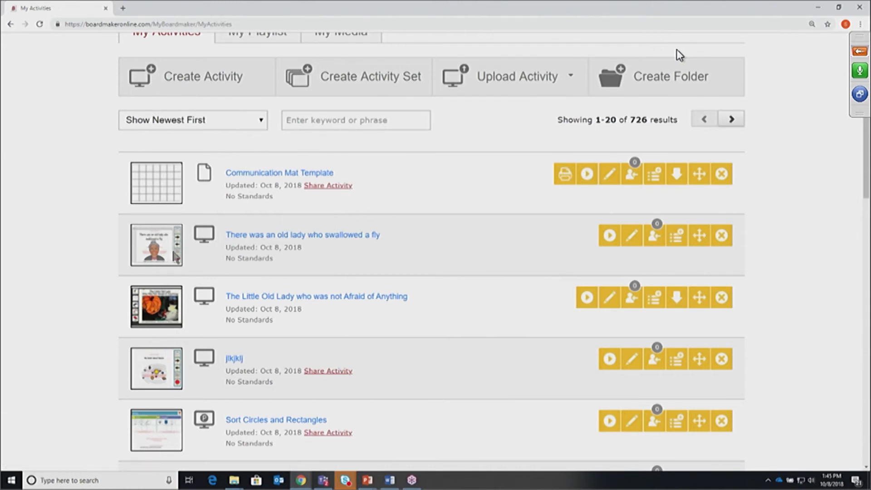
{"action": "left_click_drag", "start_coordinate": [866, 182], "coordinate": [866, 123]}
{"action": "mouse_move", "coordinate": [393, 165]}
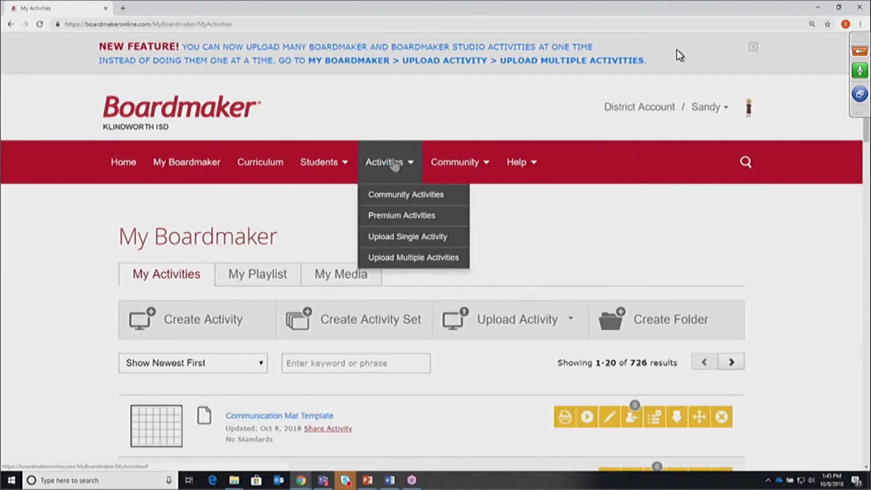
{"action": "left_click", "coordinate": [410, 260]}
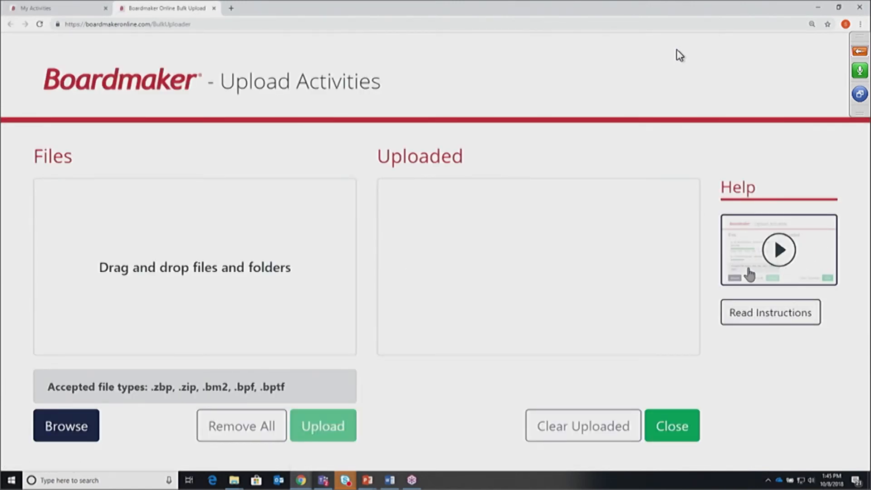
{"action": "left_click", "coordinate": [684, 433]}
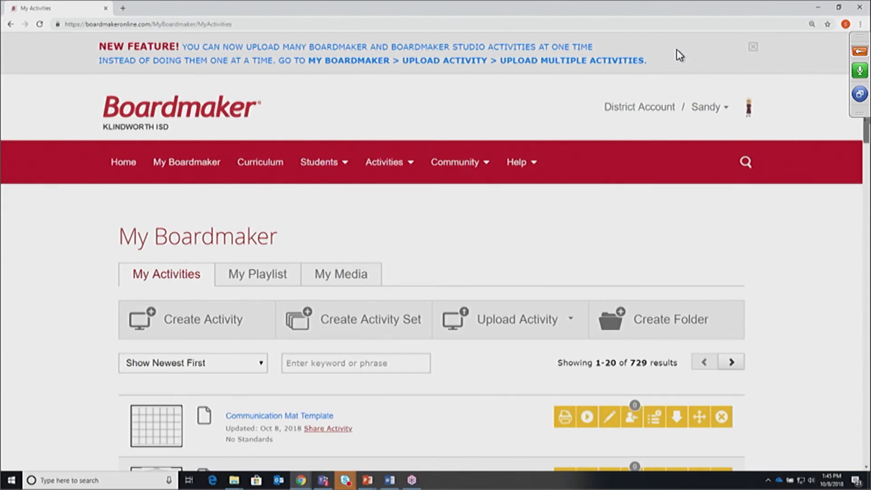
Scroll through the 729 My Activities to check the newly uploaded Studio projects at the top
{"action": "left_click_drag", "start_coordinate": [866, 119], "coordinate": [866, 164]}
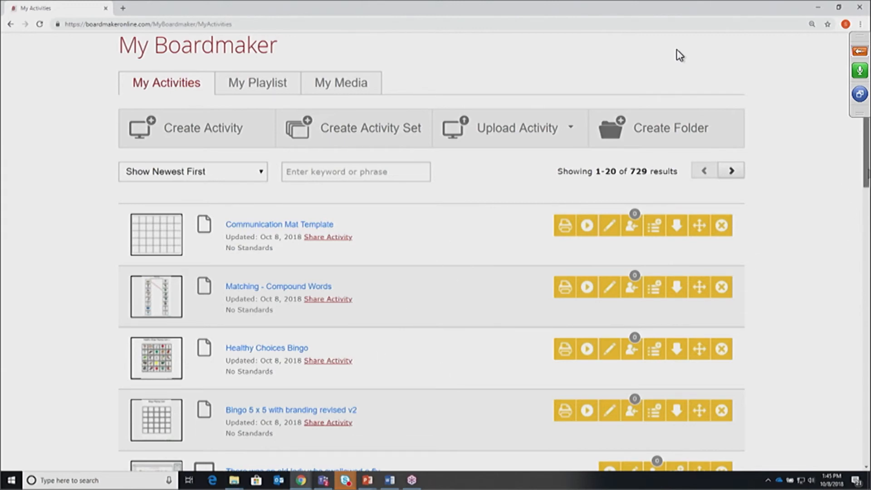
{"action": "scroll", "coordinate": [679, 54], "scroll_direction": "down", "scroll_amount": 3}
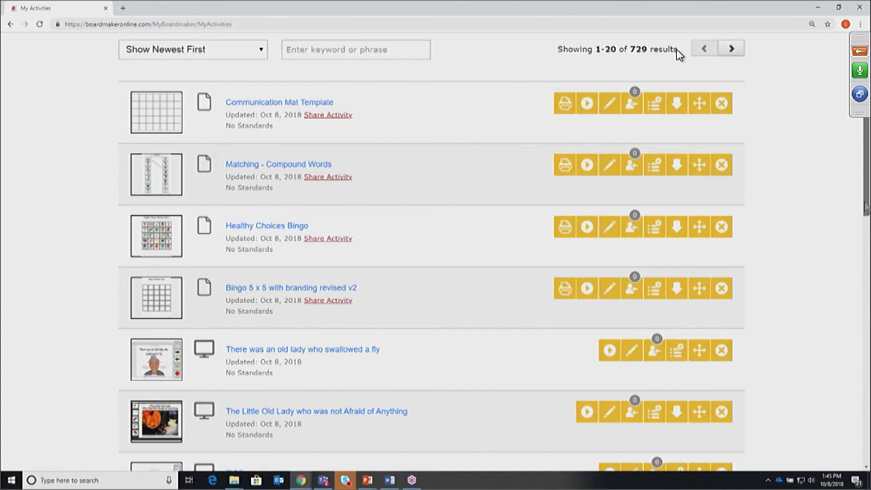
{"action": "scroll", "coordinate": [678, 55], "scroll_direction": "up", "scroll_amount": 3}
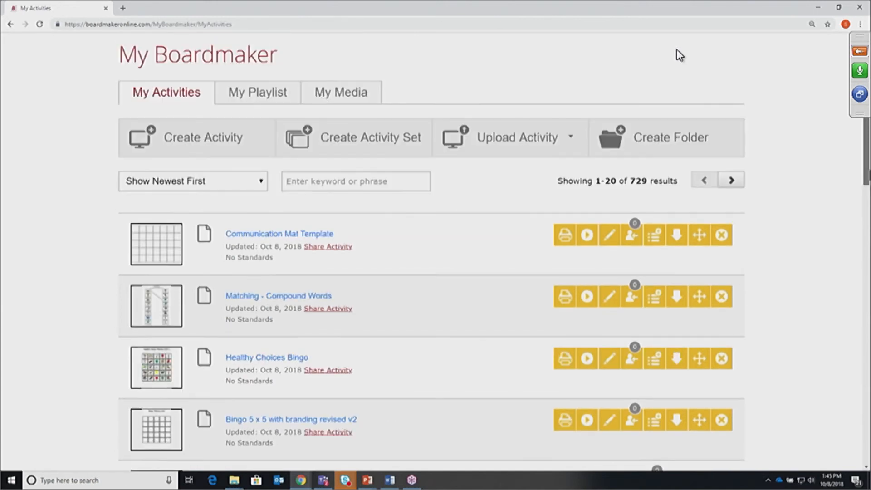
{"action": "scroll", "coordinate": [680, 55], "scroll_direction": "down", "scroll_amount": 1}
{"action": "scroll", "coordinate": [679, 55], "scroll_direction": "down", "scroll_amount": 3}
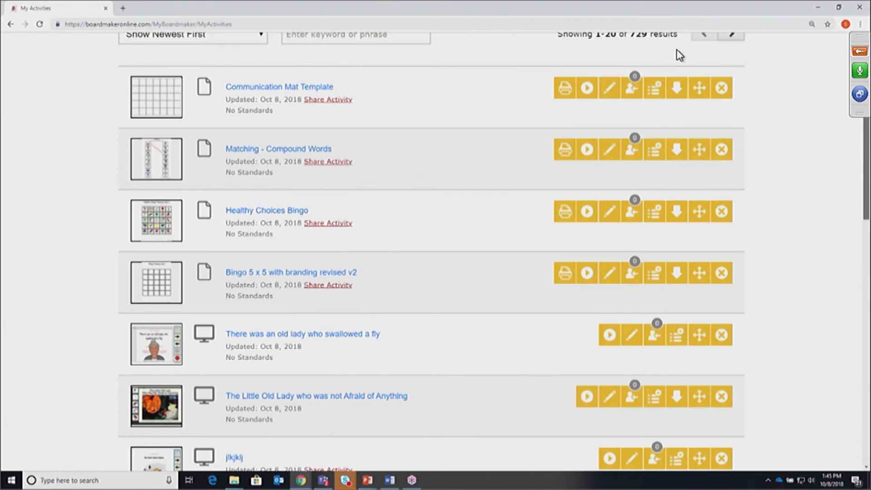
{"action": "scroll", "coordinate": [679, 56], "scroll_direction": "up", "scroll_amount": 1}
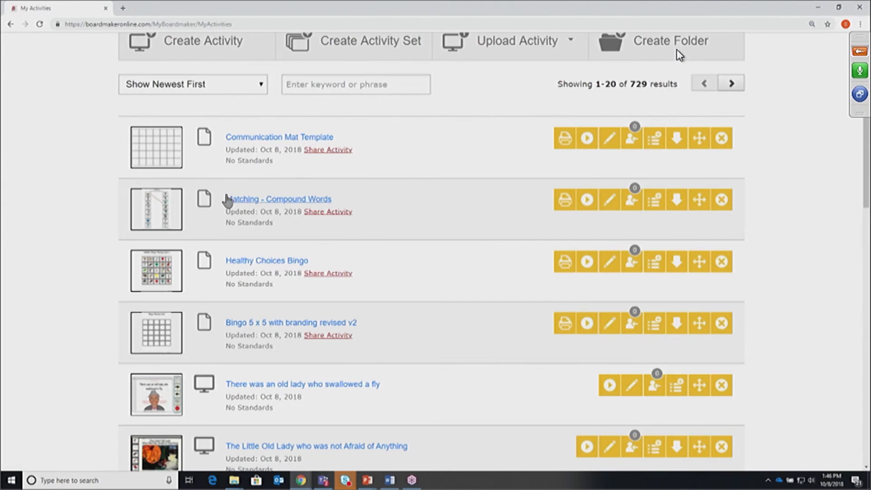
Print the Matching - Compound Words activity at actual size instead of scaled to fit
{"action": "left_click", "coordinate": [565, 205]}
{"action": "left_click_drag", "start_coordinate": [151, 17], "coordinate": [486, 99]}
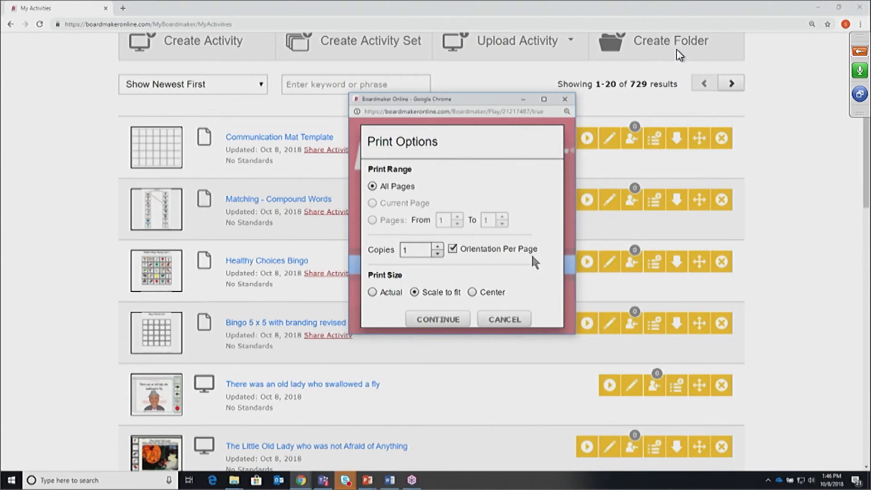
{"action": "left_click", "coordinate": [373, 293]}
{"action": "left_click", "coordinate": [439, 320]}
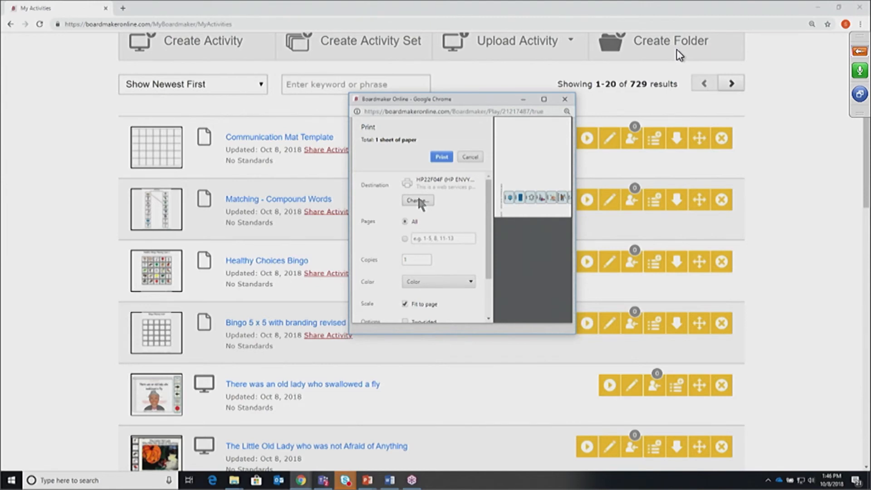
Check the extra print settings, dismiss them, and close the Printing Complete window
{"action": "left_click_drag", "start_coordinate": [491, 267], "coordinate": [491, 307]}
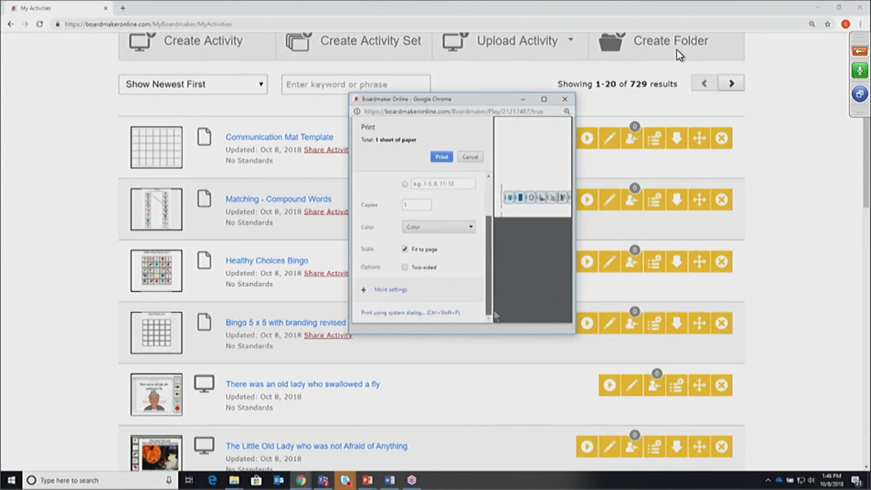
{"action": "left_click", "coordinate": [383, 290]}
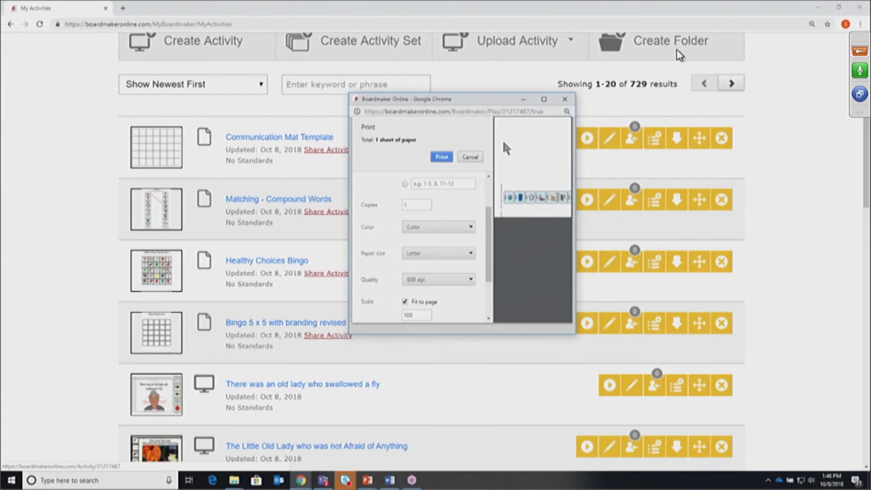
{"action": "left_click_drag", "start_coordinate": [489, 277], "coordinate": [494, 313]}
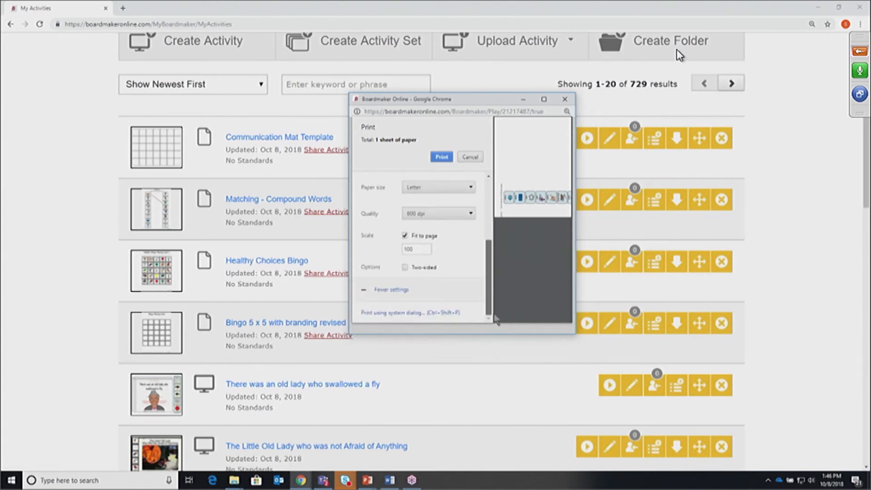
{"action": "scroll", "coordinate": [493, 303], "scroll_direction": "up", "scroll_amount": 5}
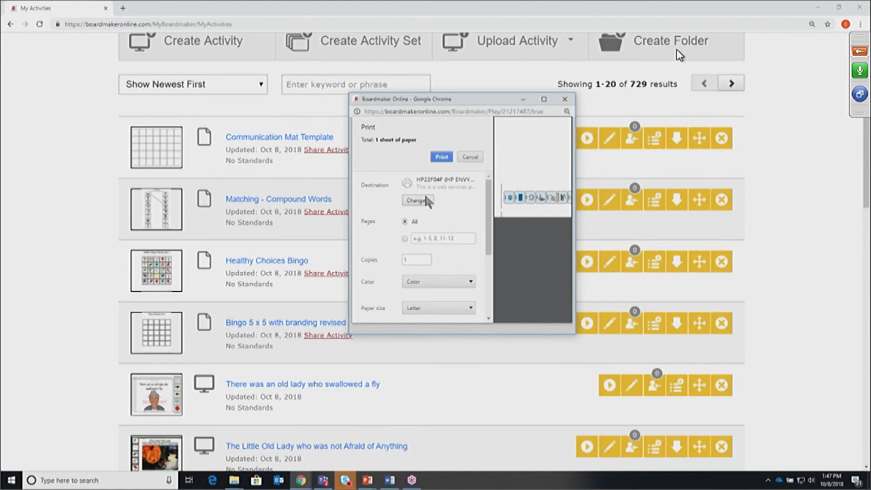
{"action": "left_click", "coordinate": [470, 154]}
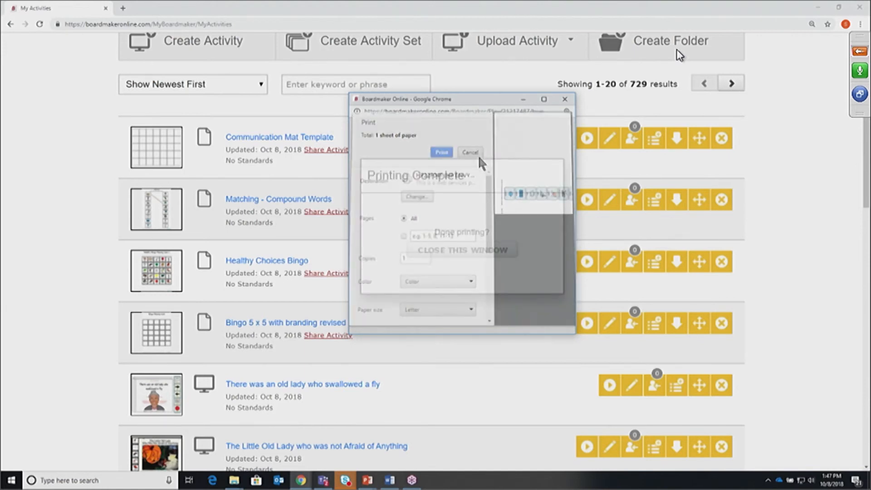
{"action": "left_click", "coordinate": [462, 249]}
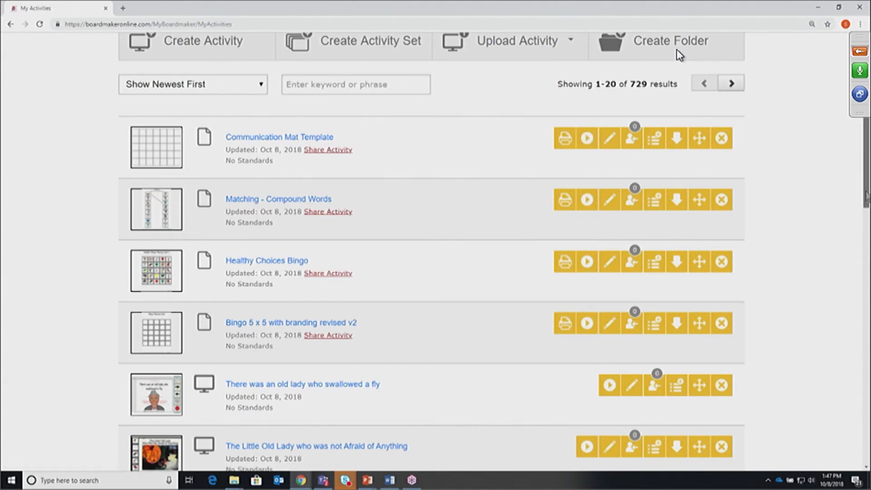
{"action": "scroll", "coordinate": [865, 199], "scroll_direction": "down", "scroll_amount": 1}
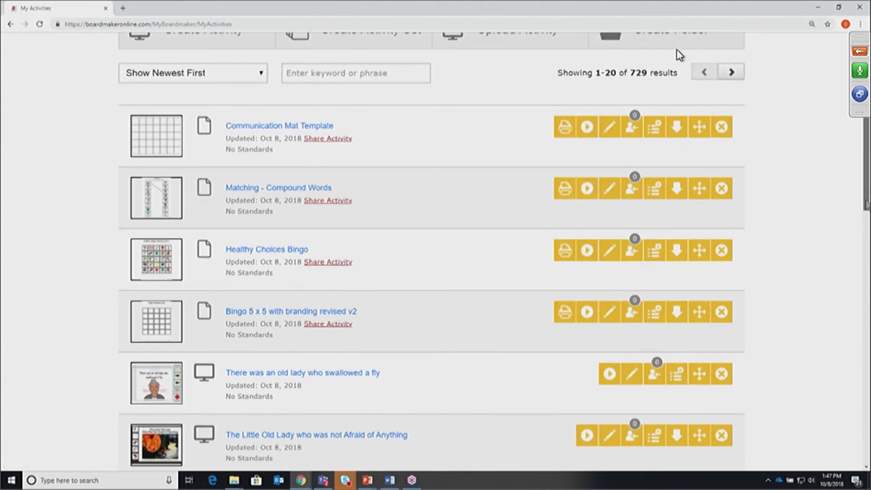
{"action": "scroll", "coordinate": [865, 202], "scroll_direction": "down", "scroll_amount": 4}
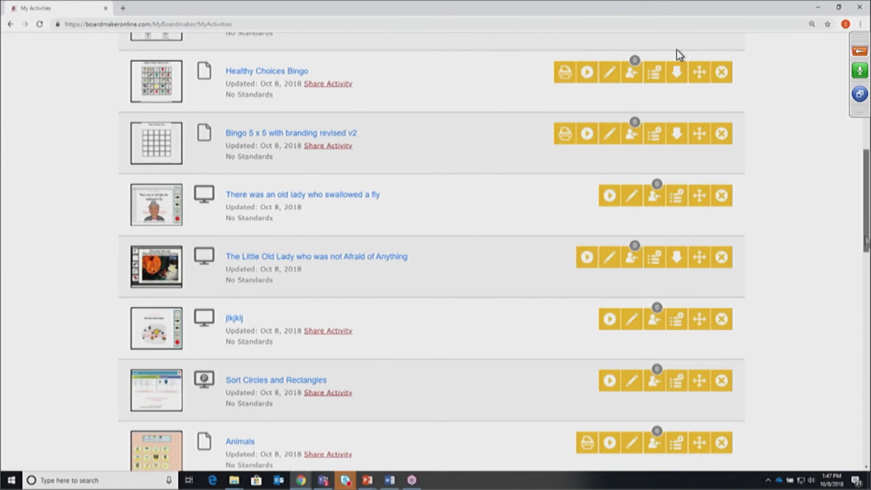
{"action": "scroll", "coordinate": [865, 237], "scroll_direction": "up", "scroll_amount": 3}
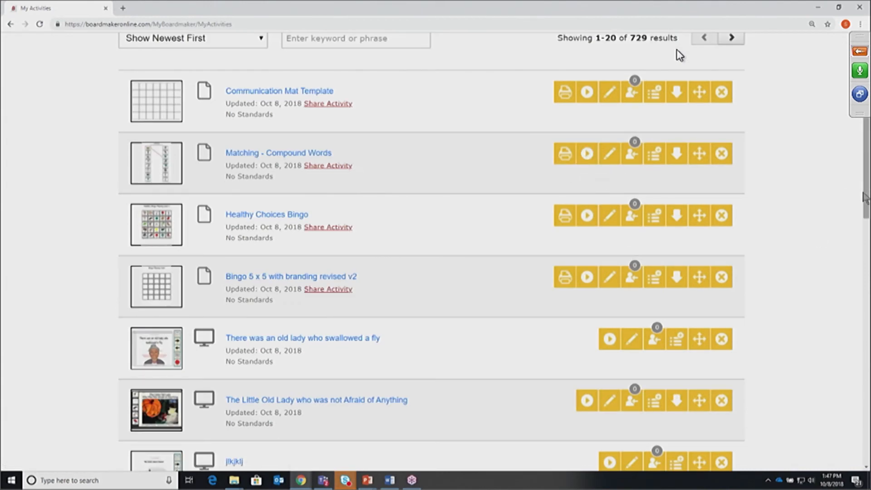
{"action": "scroll", "coordinate": [865, 198], "scroll_direction": "up", "scroll_amount": 2}
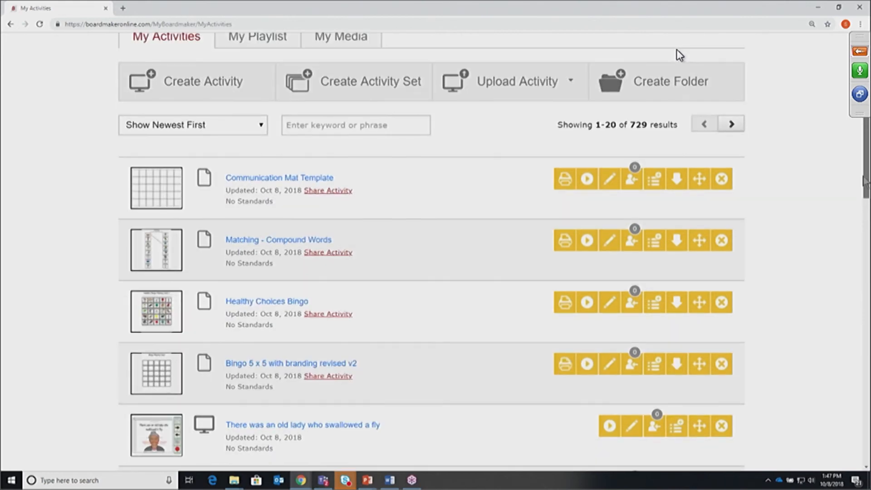
{"action": "scroll", "coordinate": [679, 55], "scroll_direction": "down", "scroll_amount": 4}
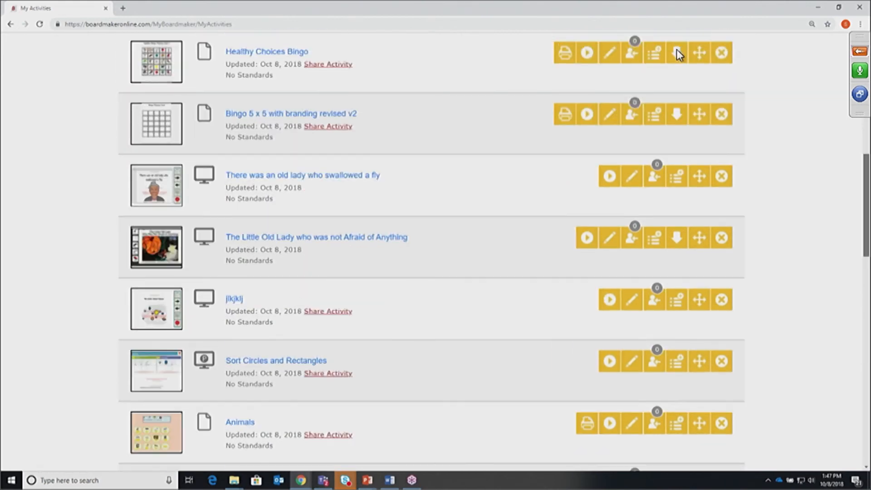
{"action": "scroll", "coordinate": [679, 55], "scroll_direction": "up", "scroll_amount": 3}
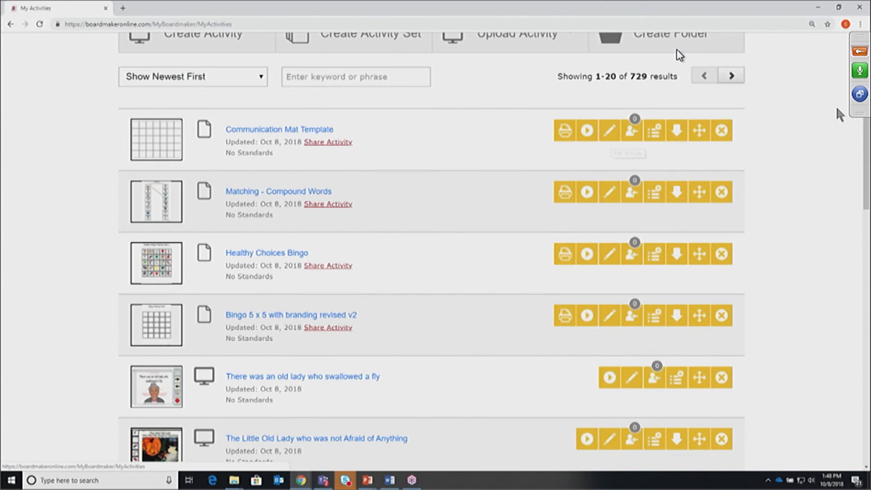
{"action": "scroll", "coordinate": [865, 156], "scroll_direction": "down", "scroll_amount": 6}
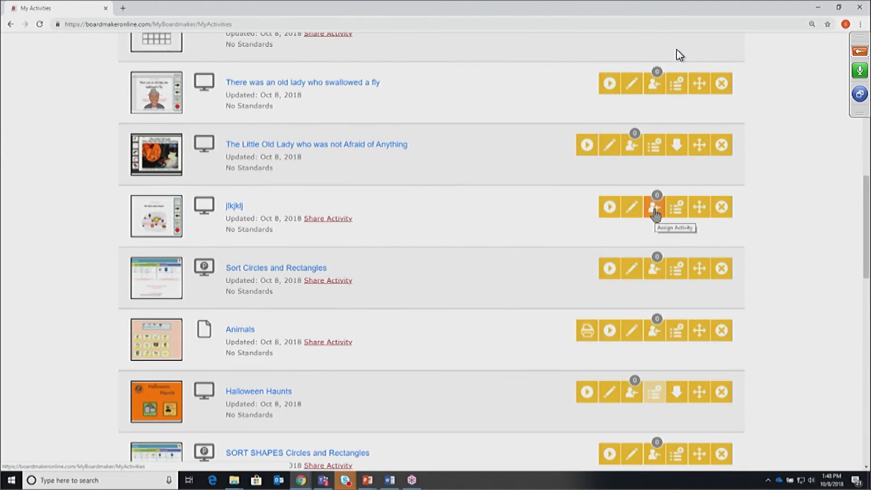
Assign 'There was an old lady who swallowed a fly' to one more student, then scroll back up
{"action": "left_click", "coordinate": [655, 82]}
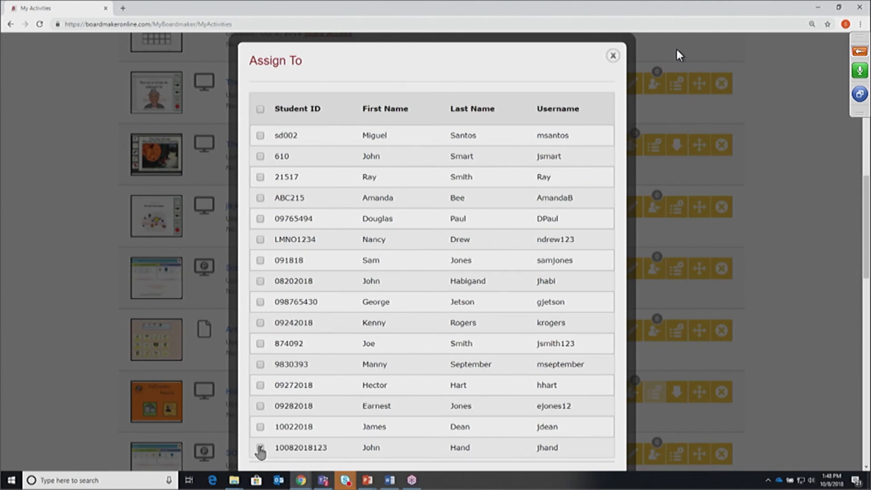
{"action": "left_click", "coordinate": [260, 343]}
{"action": "scroll", "coordinate": [311, 254], "scroll_direction": "down", "scroll_amount": 5}
{"action": "left_click", "coordinate": [278, 285]}
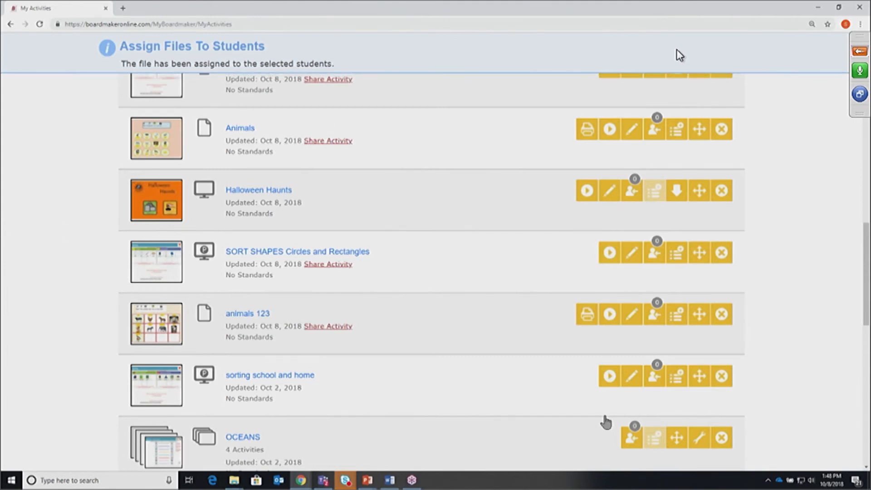
{"action": "left_click_drag", "start_coordinate": [865, 300], "coordinate": [864, 278]}
{"action": "scroll", "coordinate": [678, 55], "scroll_direction": "up", "scroll_amount": 5}
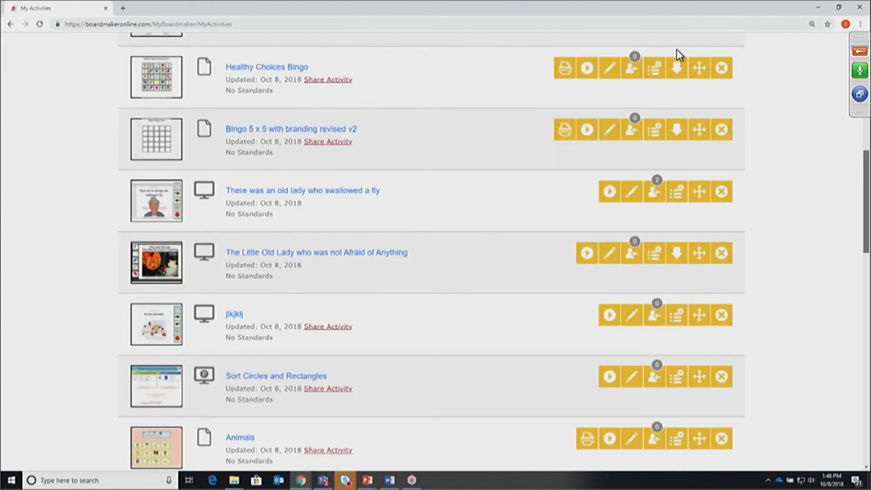
{"action": "scroll", "coordinate": [679, 54], "scroll_direction": "up", "scroll_amount": 2}
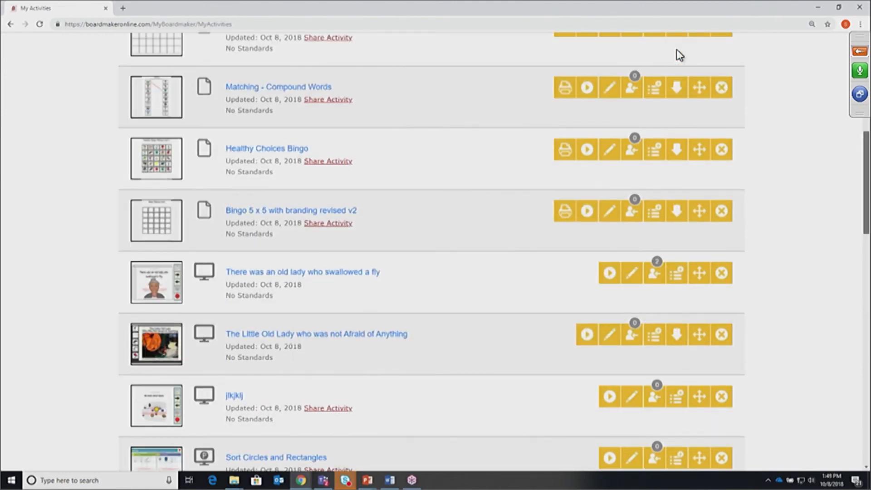
{"action": "scroll", "coordinate": [679, 55], "scroll_direction": "up", "scroll_amount": 3}
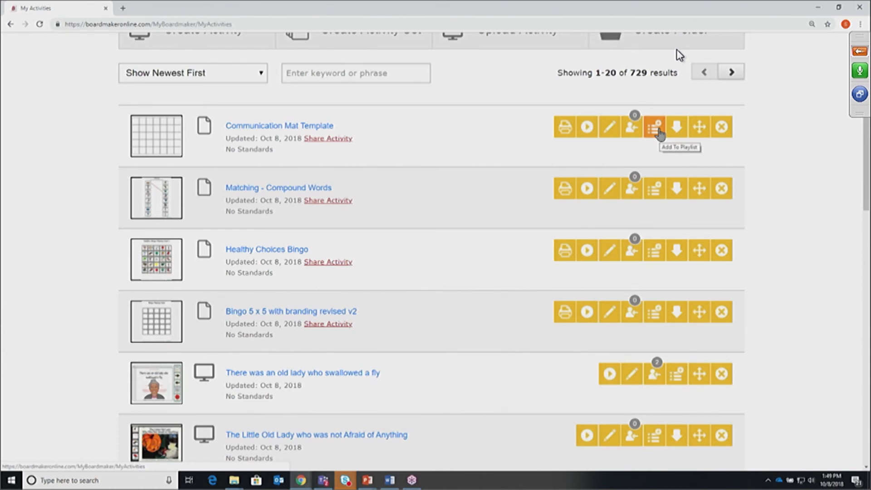
{"action": "scroll", "coordinate": [866, 177], "scroll_direction": "up", "scroll_amount": 2}
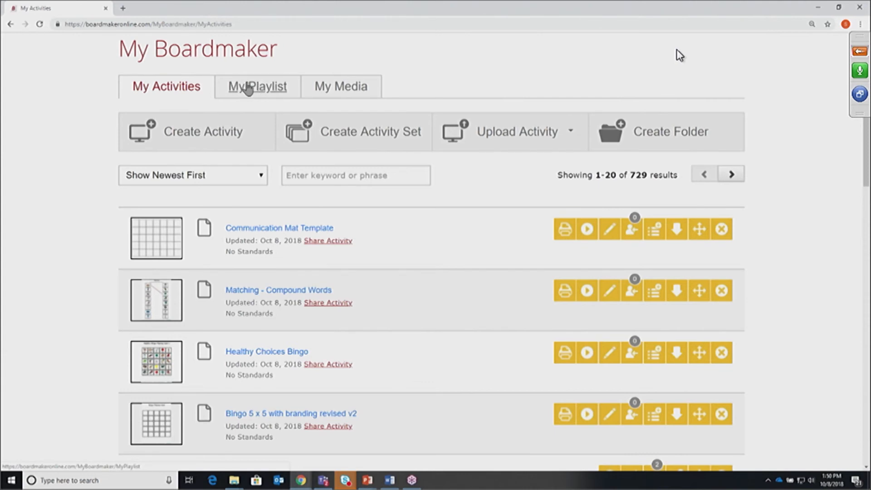
{"action": "left_click", "coordinate": [247, 87]}
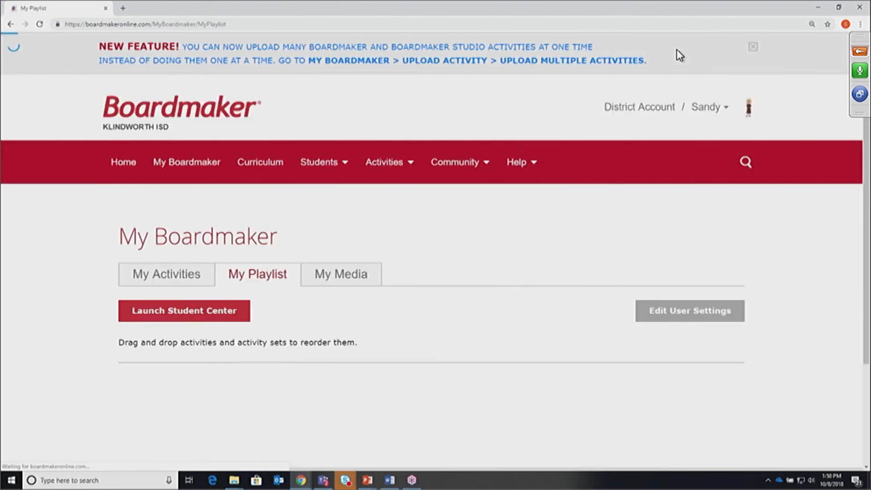
{"action": "scroll", "coordinate": [850, 219], "scroll_direction": "down", "scroll_amount": 15}
{"action": "scroll", "coordinate": [850, 245], "scroll_direction": "down", "scroll_amount": 5}
{"action": "scroll", "coordinate": [839, 203], "scroll_direction": "up", "scroll_amount": 10}
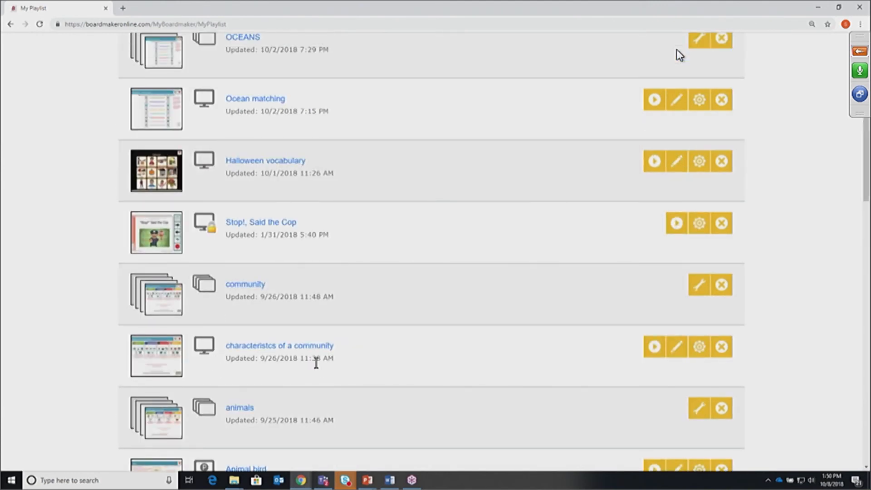
{"action": "left_click_drag", "start_coordinate": [865, 164], "coordinate": [866, 95]}
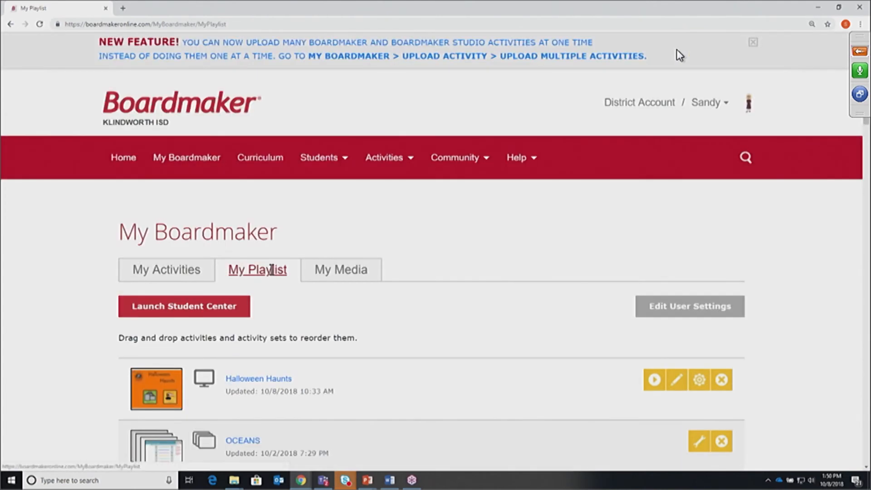
{"action": "left_click", "coordinate": [173, 277]}
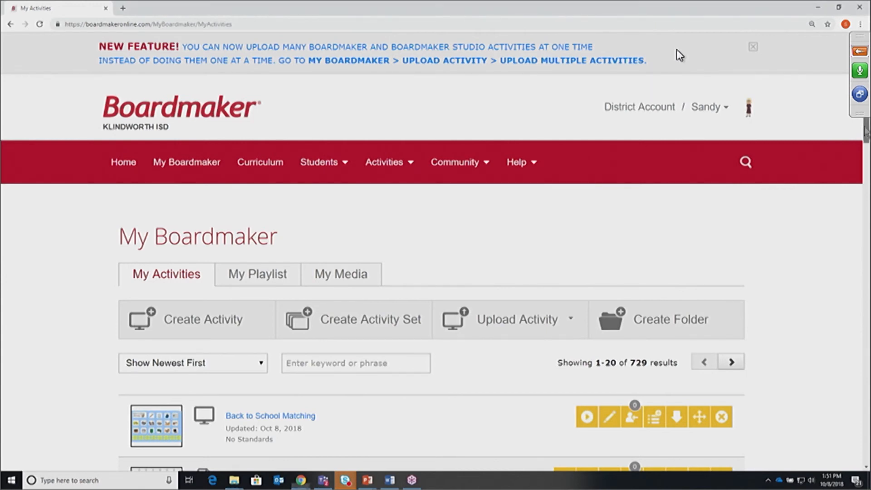
Open the Show Newest First sort dropdown on My Activities
{"action": "scroll", "coordinate": [608, 317], "scroll_direction": "down", "scroll_amount": 3}
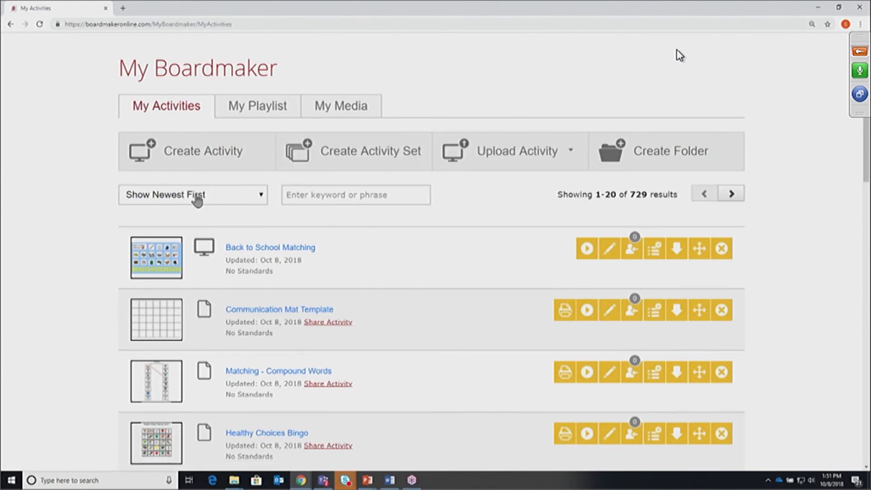
{"action": "left_click", "coordinate": [258, 195]}
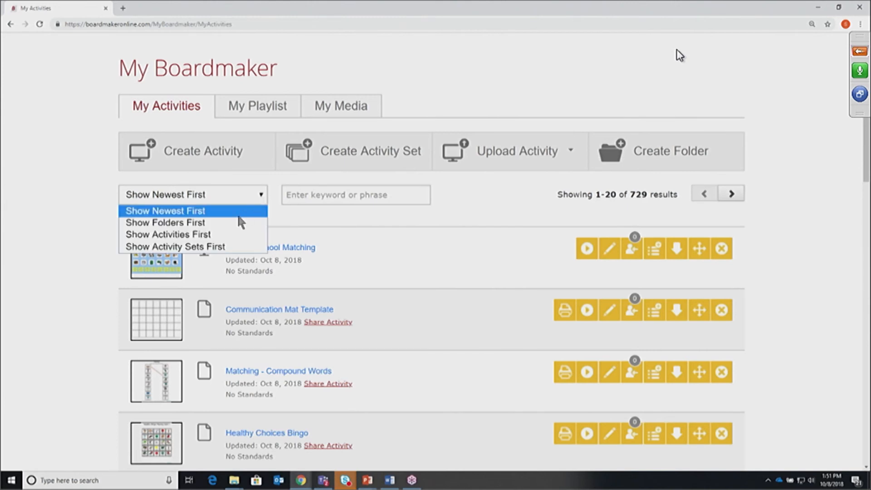
Sort My Activities with folders first and open the MATH CRASH COURSE folder
{"action": "left_click", "coordinate": [220, 234]}
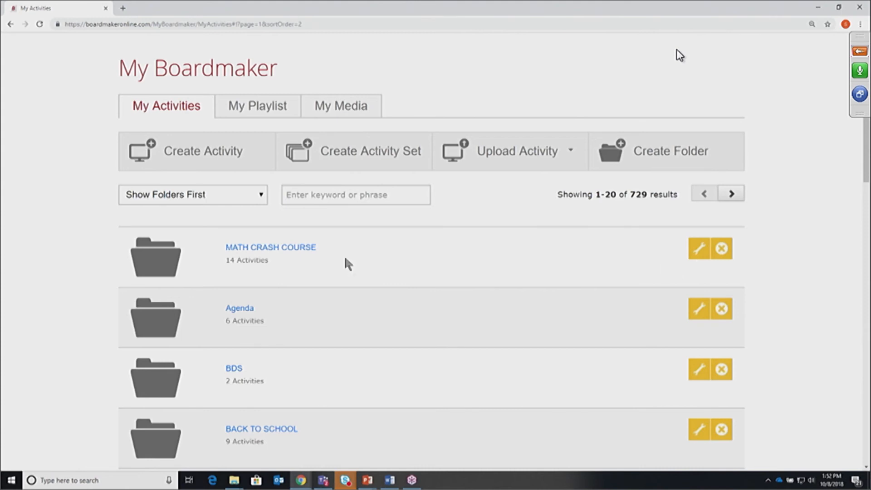
{"action": "left_click", "coordinate": [252, 249]}
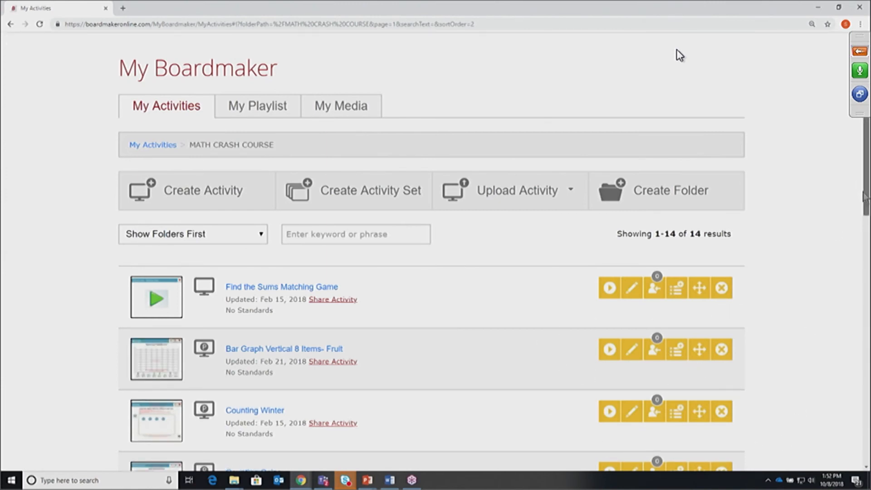
Look through the MATH CRASH COURSE folder's 14 activities, then go back to My Activities
{"action": "scroll", "coordinate": [865, 190], "scroll_direction": "up", "scroll_amount": 1}
{"action": "scroll", "coordinate": [865, 190], "scroll_direction": "up", "scroll_amount": 4}
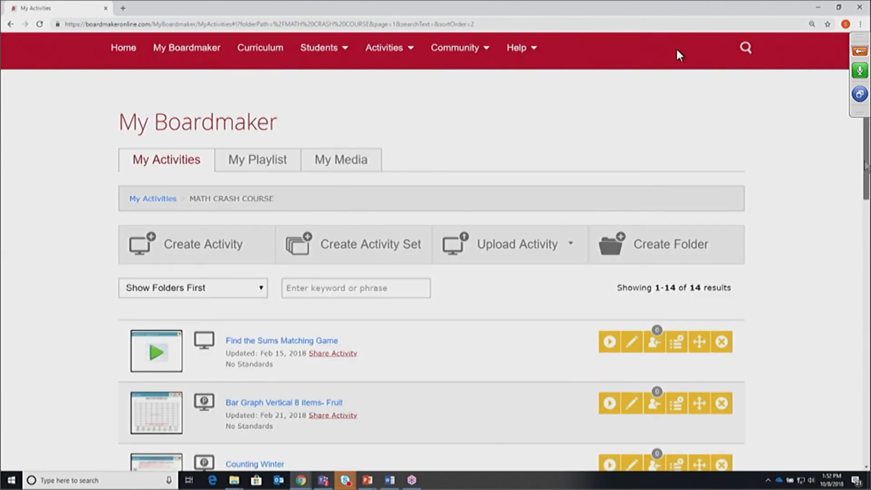
{"action": "scroll", "coordinate": [865, 190], "scroll_direction": "down", "scroll_amount": 3}
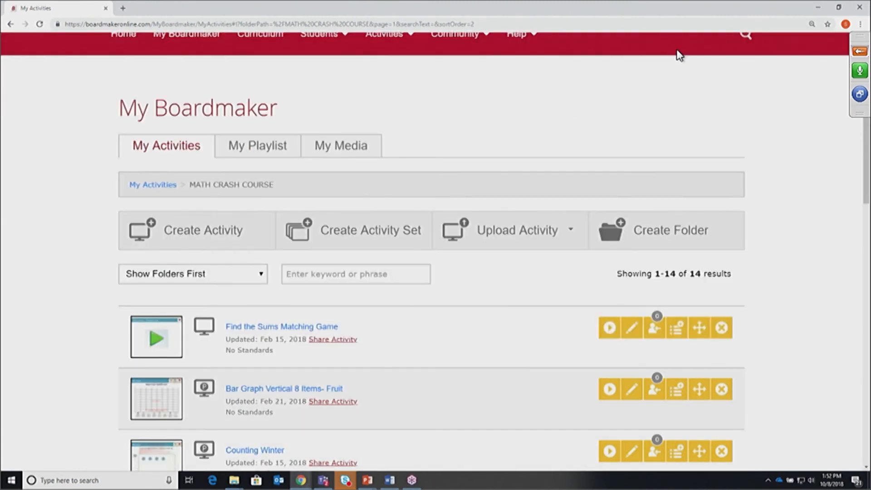
{"action": "left_click", "coordinate": [153, 185]}
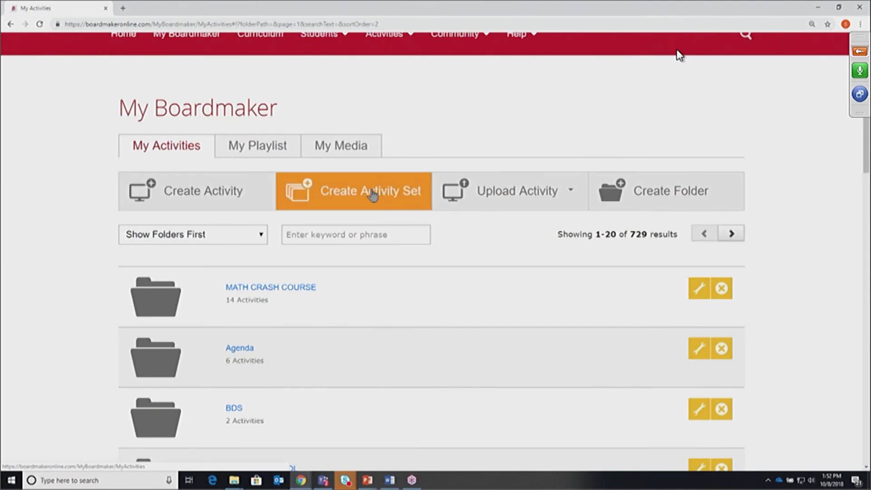
Sort My Activities by Show Activity Sets First and scroll through the results
{"action": "left_click", "coordinate": [260, 237]}
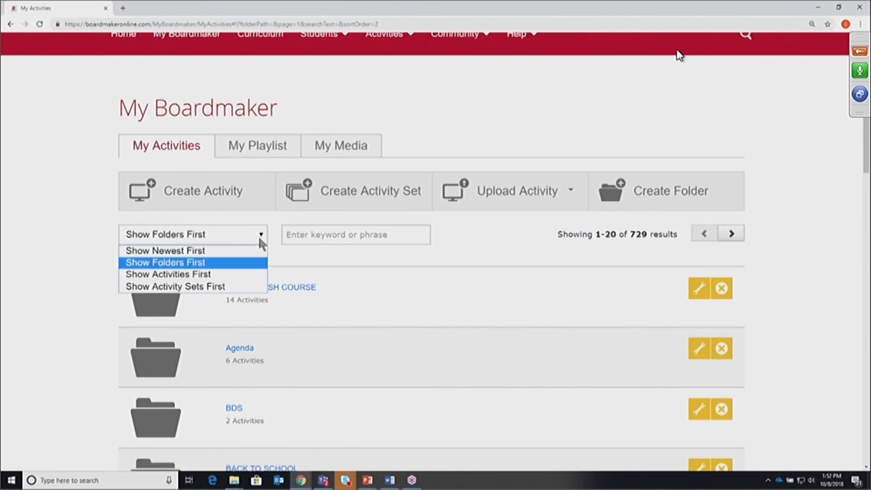
{"action": "left_click", "coordinate": [232, 290]}
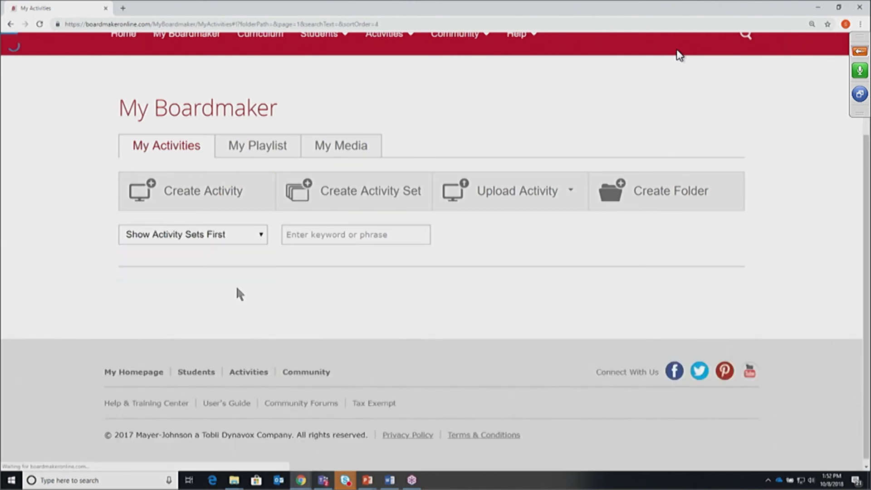
{"action": "scroll", "coordinate": [865, 129], "scroll_direction": "down", "scroll_amount": 4}
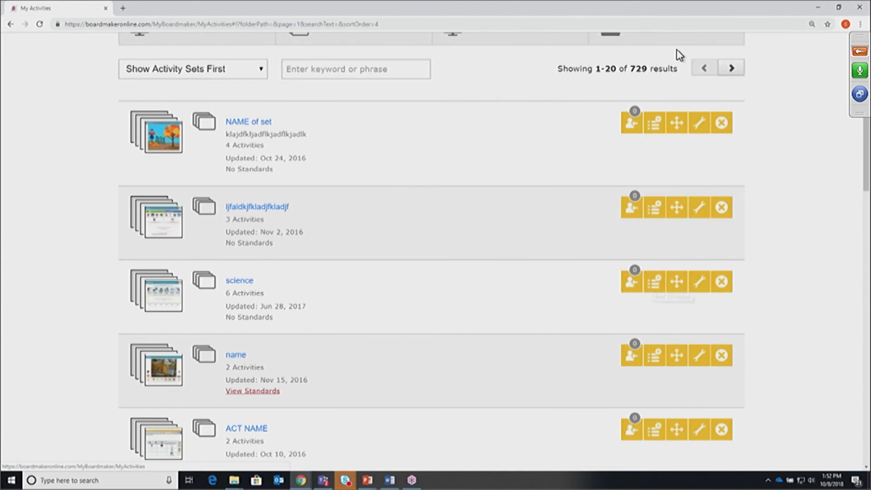
{"action": "scroll", "coordinate": [678, 55], "scroll_direction": "up", "scroll_amount": 1}
{"action": "scroll", "coordinate": [679, 55], "scroll_direction": "up", "scroll_amount": 5}
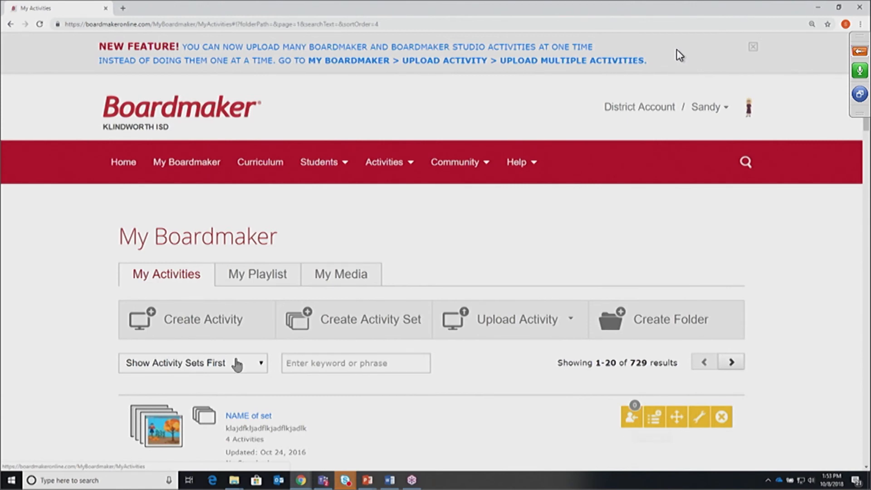
Switch the sort to Show Newest First and scroll through the 729 activities
{"action": "left_click", "coordinate": [259, 363]}
{"action": "left_click", "coordinate": [239, 384]}
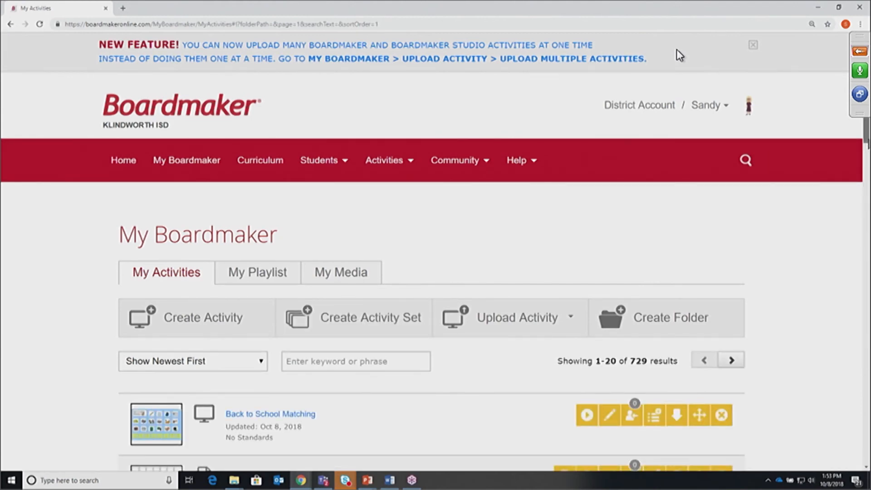
{"action": "scroll", "coordinate": [679, 54], "scroll_direction": "down", "scroll_amount": 1}
{"action": "scroll", "coordinate": [678, 54], "scroll_direction": "down", "scroll_amount": 1}
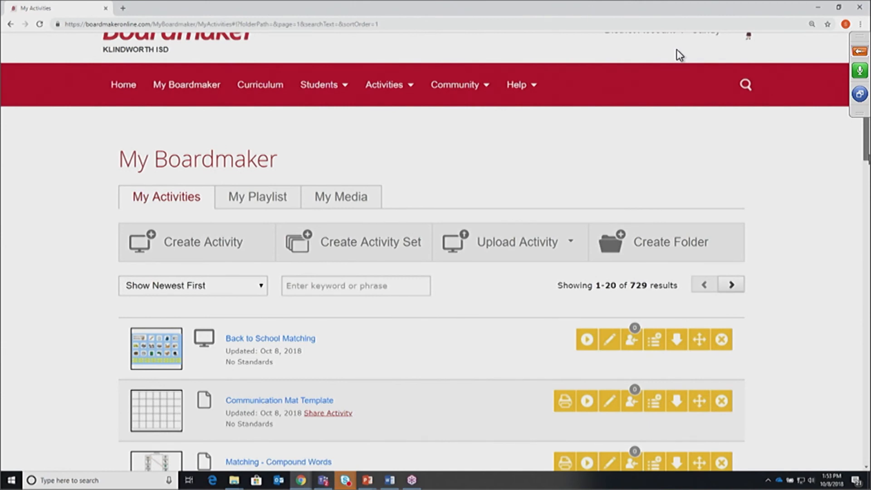
{"action": "left_click_drag", "start_coordinate": [868, 155], "coordinate": [868, 157]}
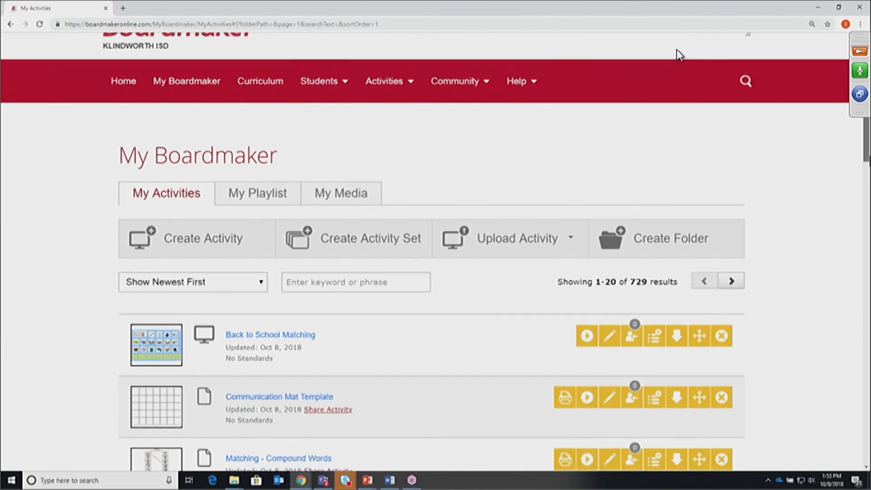
{"action": "scroll", "coordinate": [679, 55], "scroll_direction": "down", "scroll_amount": 1}
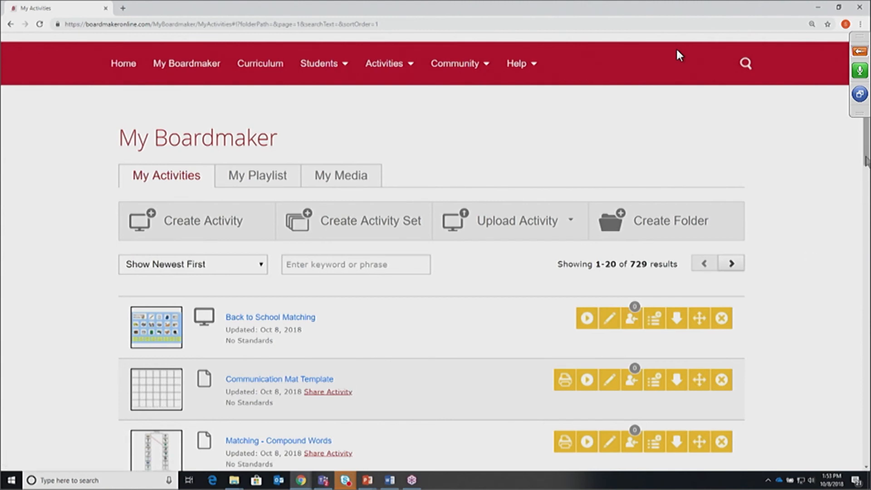
{"action": "scroll", "coordinate": [679, 55], "scroll_direction": "up", "scroll_amount": 1}
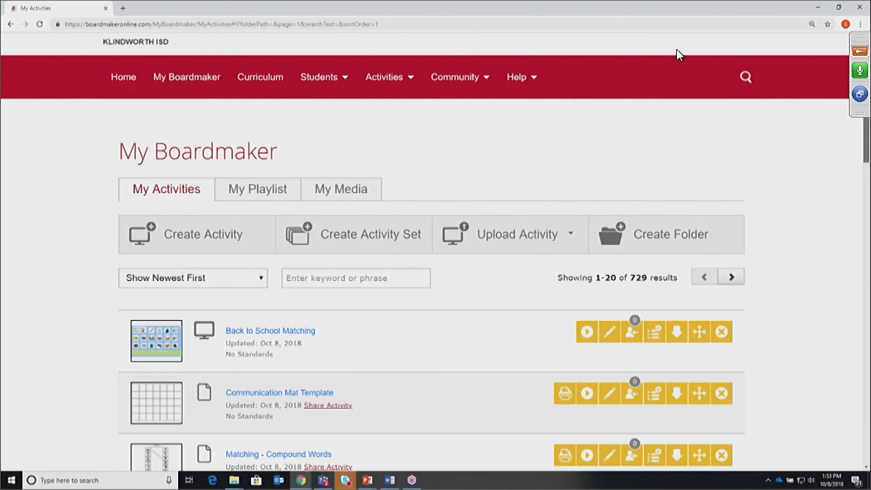
{"action": "scroll", "coordinate": [679, 55], "scroll_direction": "up", "scroll_amount": 2}
{"action": "scroll", "coordinate": [679, 55], "scroll_direction": "down", "scroll_amount": 5}
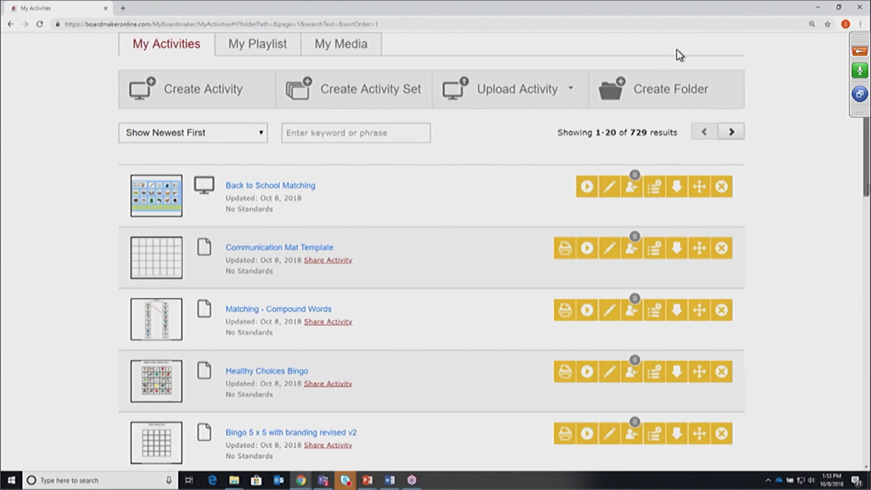
{"action": "scroll", "coordinate": [679, 54], "scroll_direction": "up", "scroll_amount": 4}
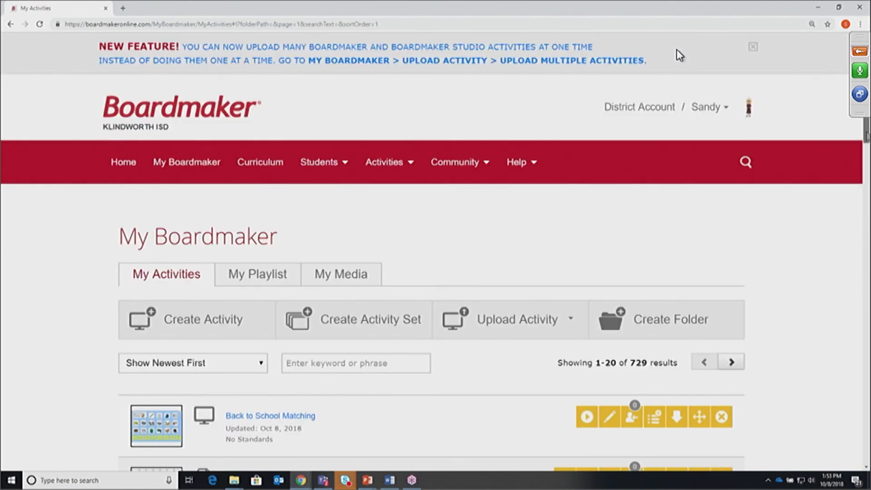
{"action": "scroll", "coordinate": [679, 56], "scroll_direction": "down", "scroll_amount": 2}
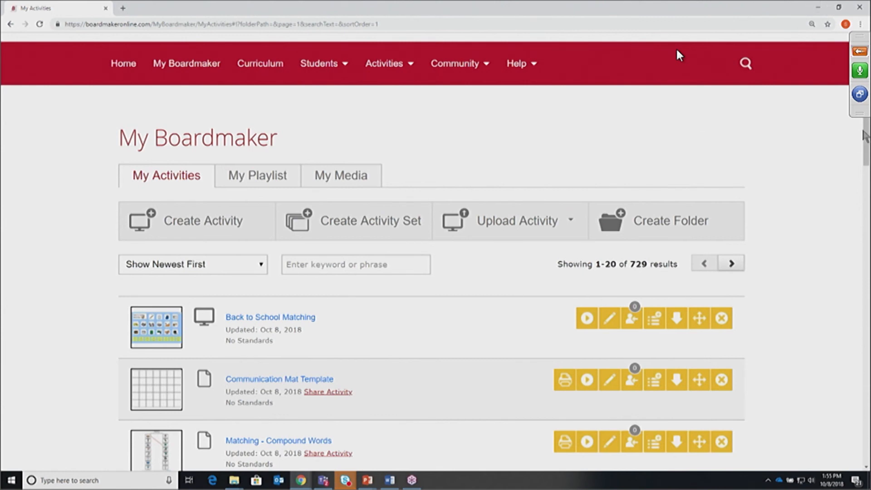
Return to the top of the activities list and bring up the Students menu
{"action": "left_click_drag", "start_coordinate": [865, 136], "coordinate": [868, 126]}
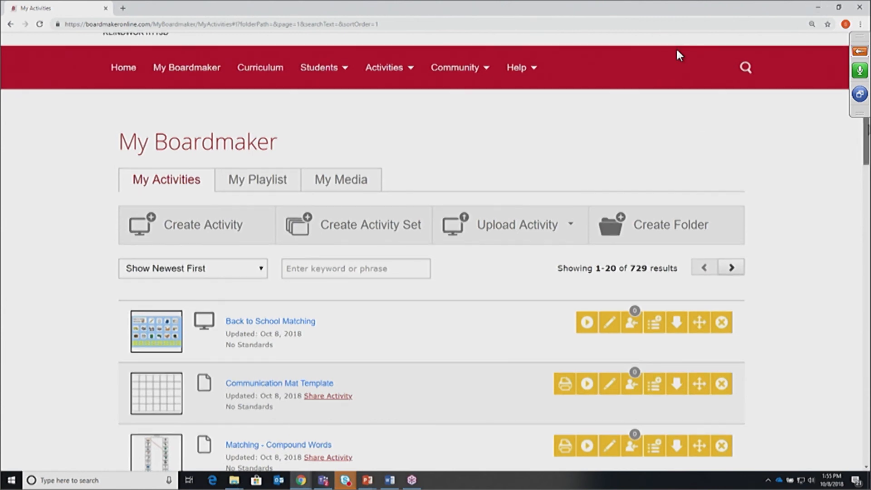
{"action": "scroll", "coordinate": [679, 56], "scroll_direction": "up", "scroll_amount": 3}
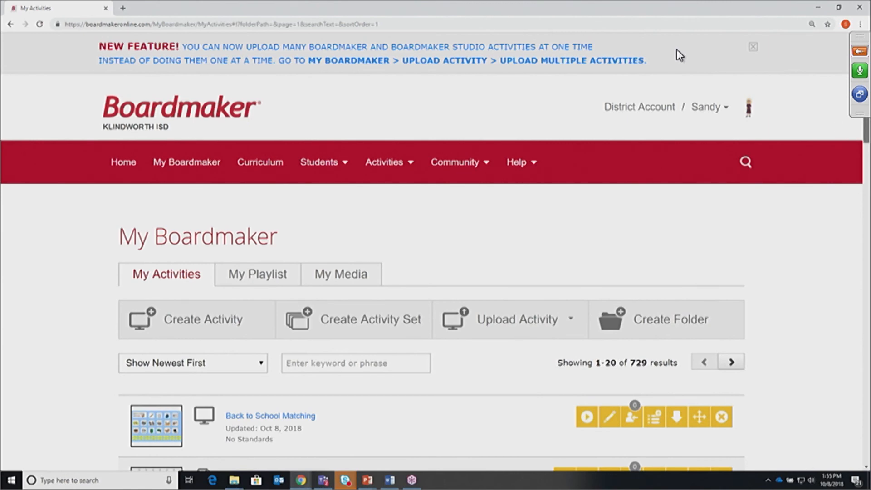
{"action": "scroll", "coordinate": [679, 55], "scroll_direction": "down", "scroll_amount": 5}
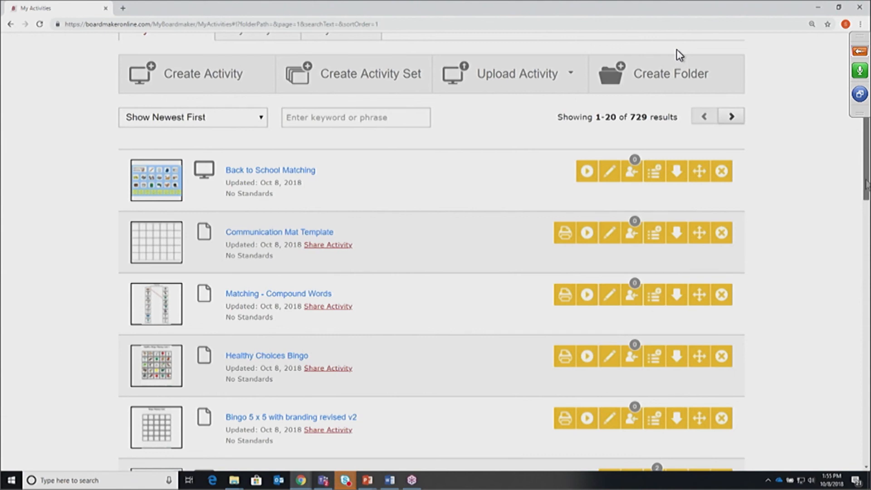
{"action": "scroll", "coordinate": [679, 55], "scroll_direction": "down", "scroll_amount": 1}
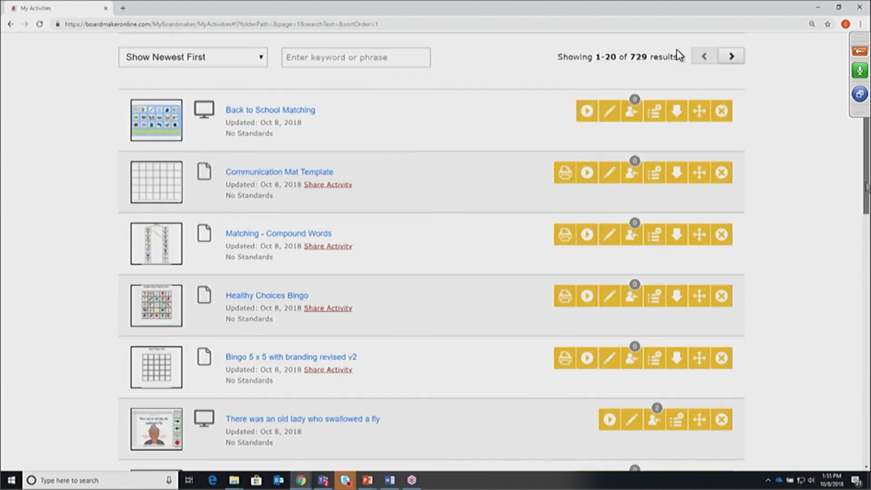
{"action": "scroll", "coordinate": [679, 54], "scroll_direction": "up", "scroll_amount": 5}
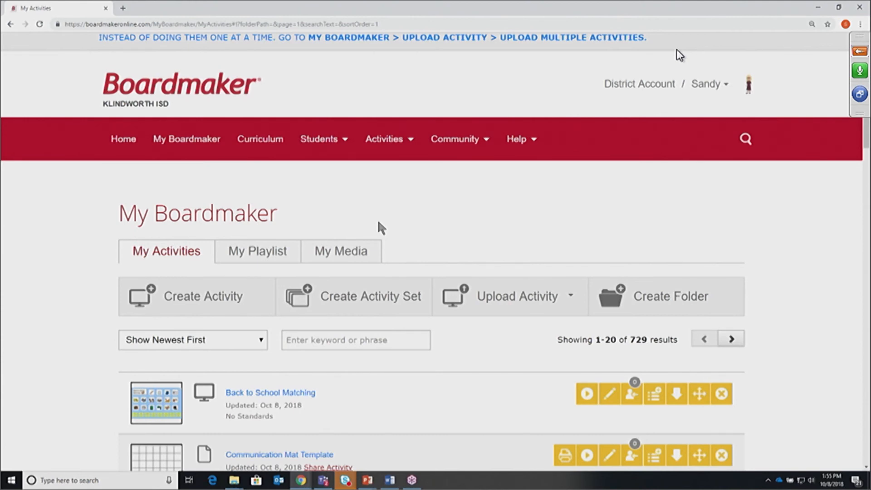
{"action": "mouse_move", "coordinate": [318, 143]}
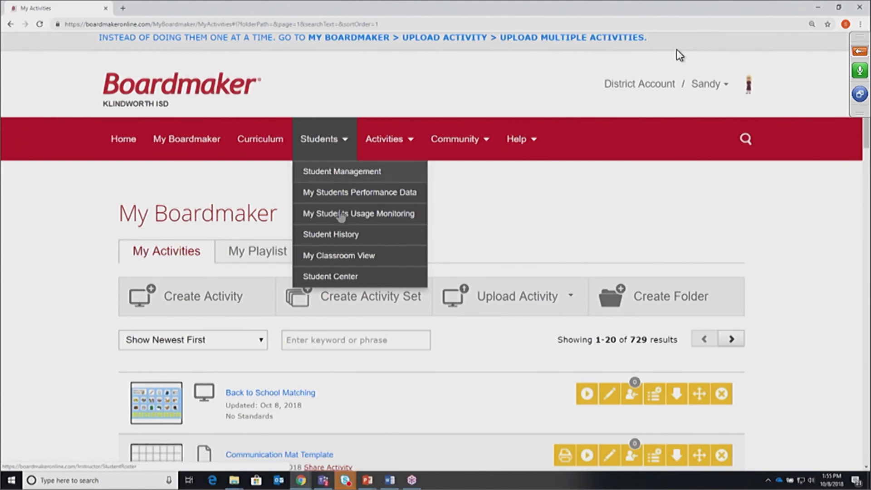
Open My Classroom View from the Students menu and maximize its window
{"action": "left_click", "coordinate": [334, 256]}
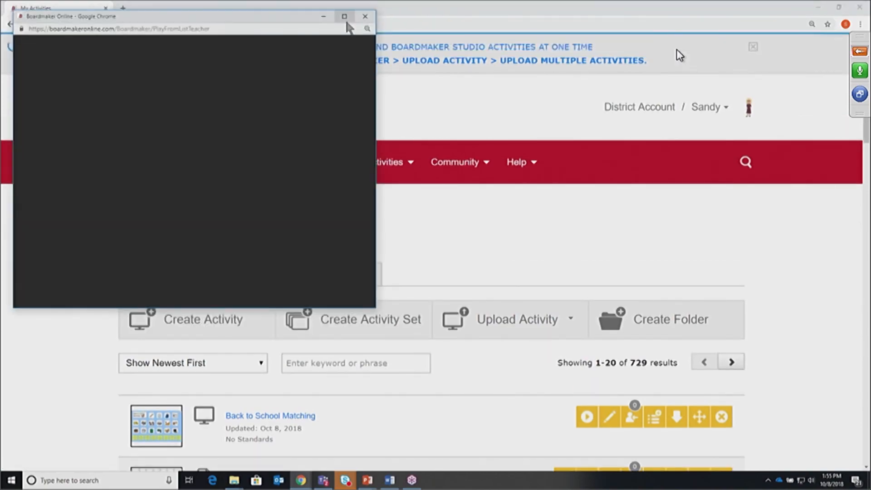
{"action": "left_click", "coordinate": [344, 16]}
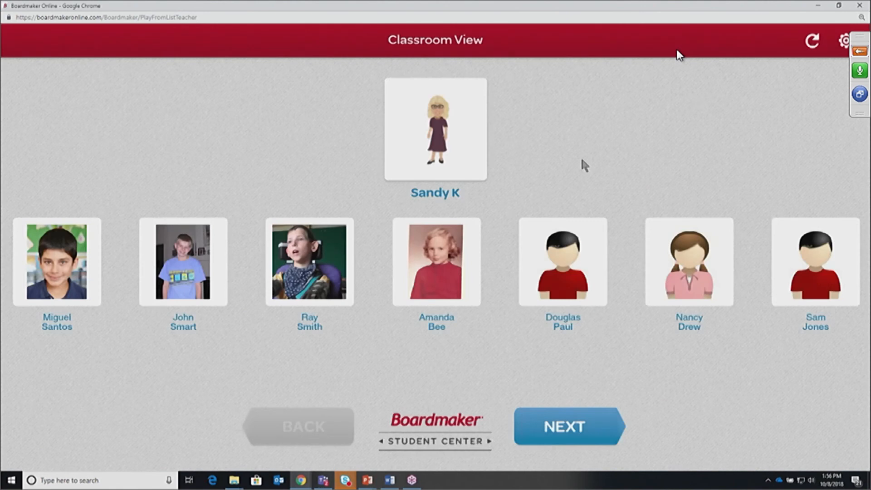
Open the teacher's playlist and page forward and back through its activities
{"action": "left_click", "coordinate": [441, 126]}
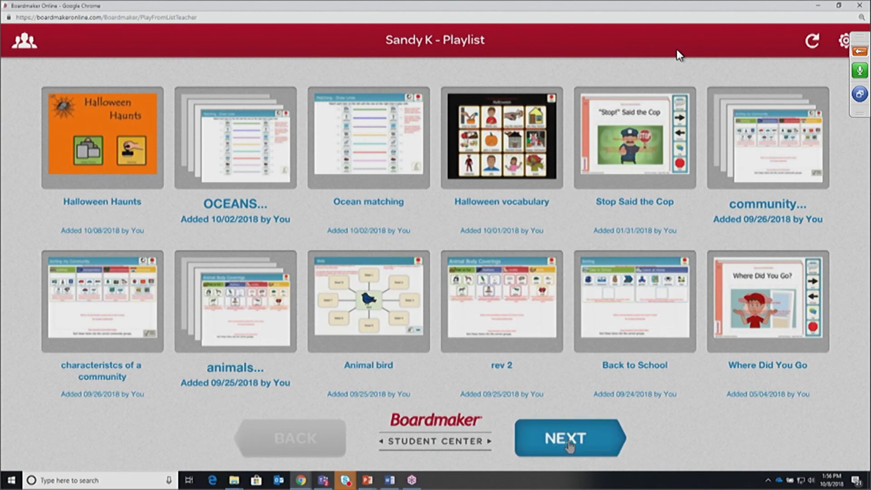
{"action": "left_click", "coordinate": [570, 447]}
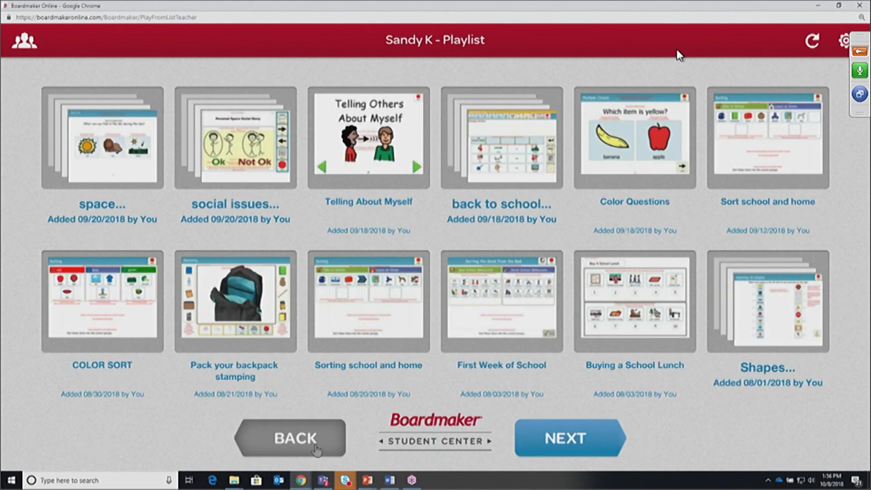
{"action": "left_click", "coordinate": [316, 448]}
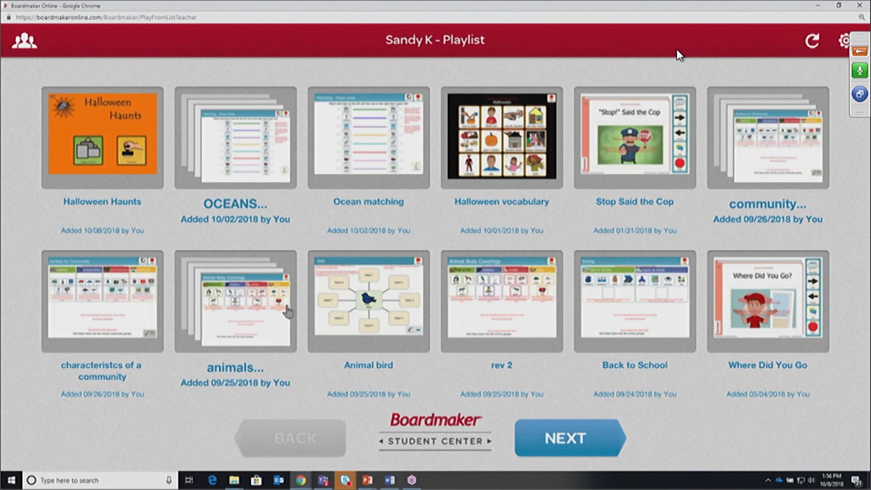
Return to Classroom View and open the second student's assigned activities
{"action": "left_click", "coordinate": [33, 47]}
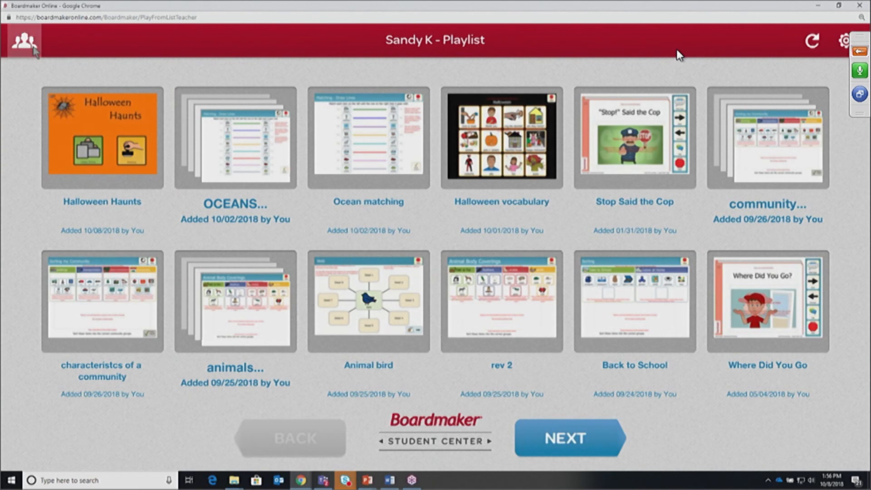
{"action": "left_click", "coordinate": [34, 47]}
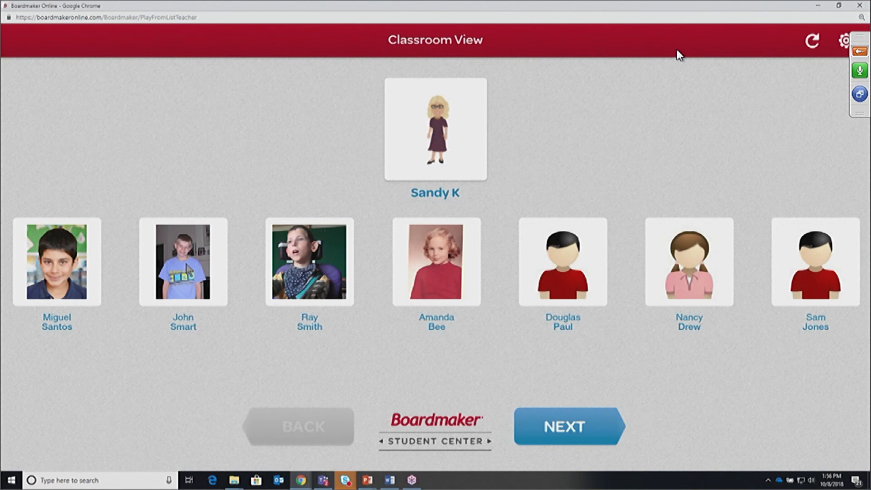
{"action": "left_click", "coordinate": [186, 264]}
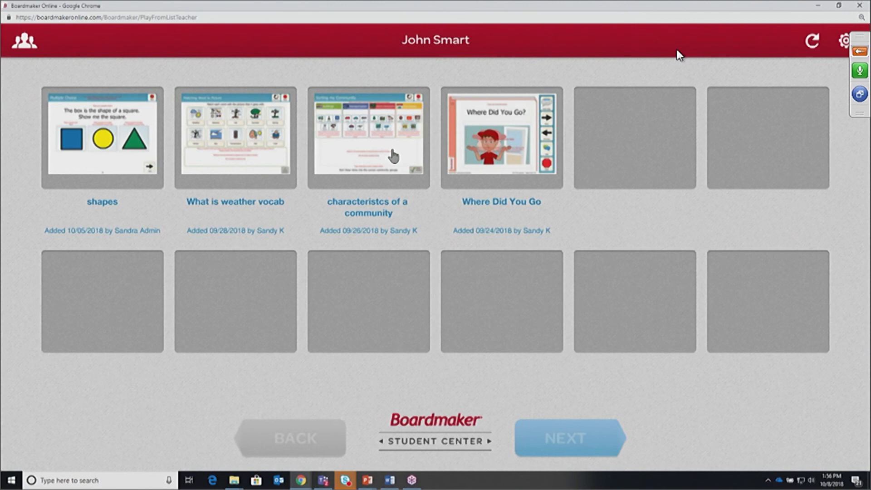
{"action": "left_click", "coordinate": [277, 150]}
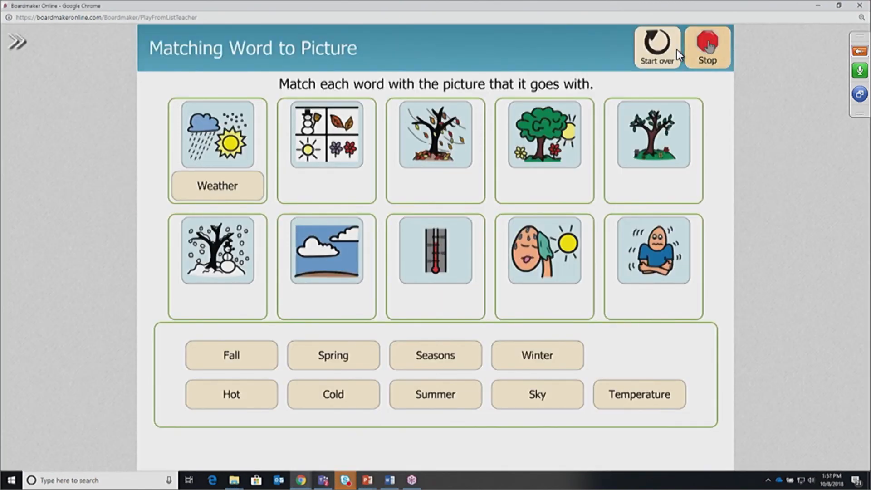
{"action": "left_click", "coordinate": [708, 41]}
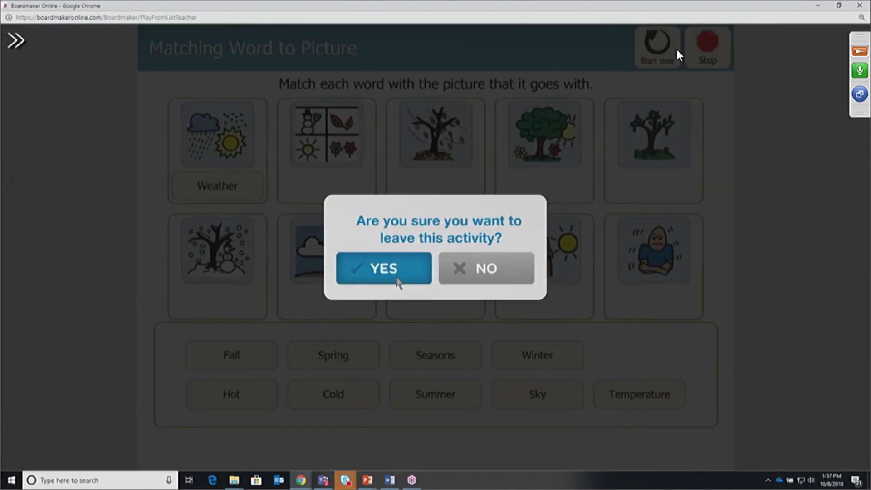
{"action": "left_click", "coordinate": [395, 276]}
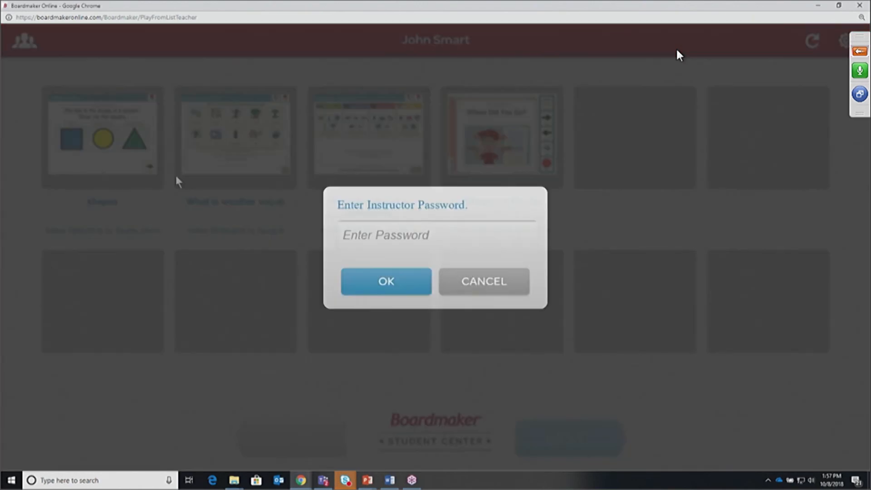
Enter the instructor password and submit it to bring back the teacher card and seven student profiles
{"action": "left_click", "coordinate": [393, 234]}
{"action": "type", "text": "**"}
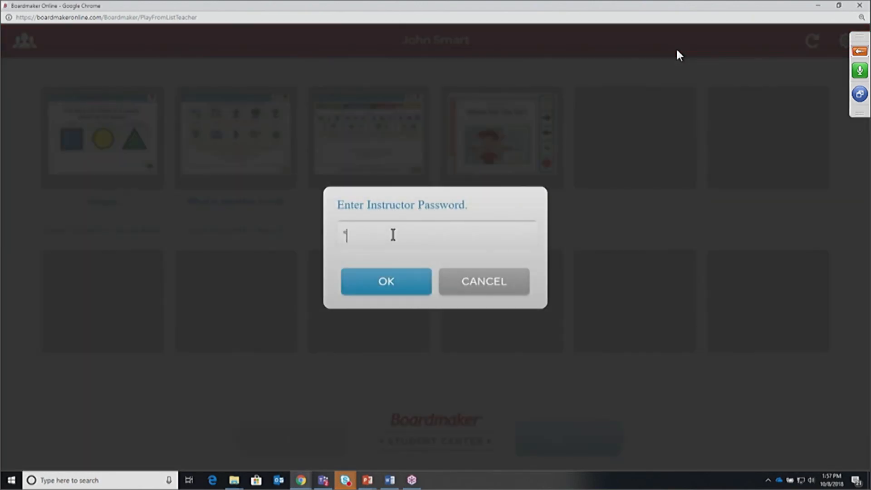
{"action": "type", "text": "******"}
{"action": "left_click", "coordinate": [394, 285]}
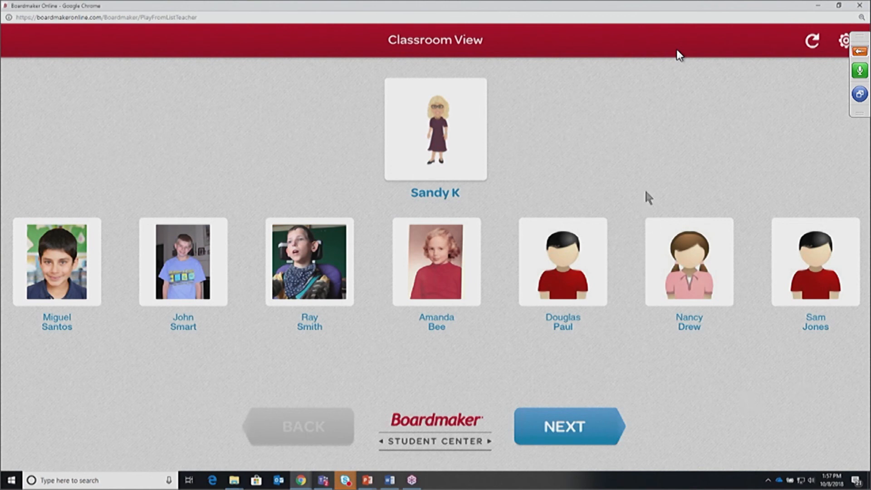
Close the Classroom View window, confirm leaving the page, and bring the PowerPoint window over the browser
{"action": "left_click", "coordinate": [853, 8]}
{"action": "left_click", "coordinate": [481, 70]}
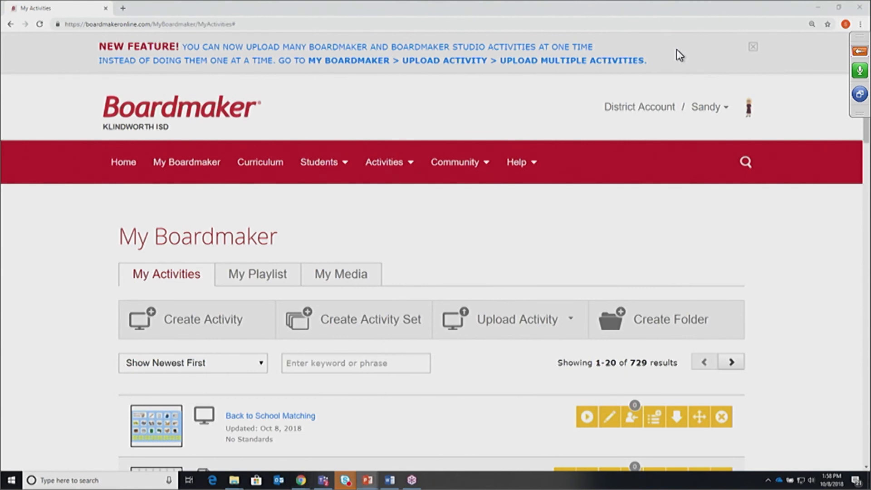
{"action": "left_click_drag", "start_coordinate": [870, 291], "coordinate": [166, 26]}
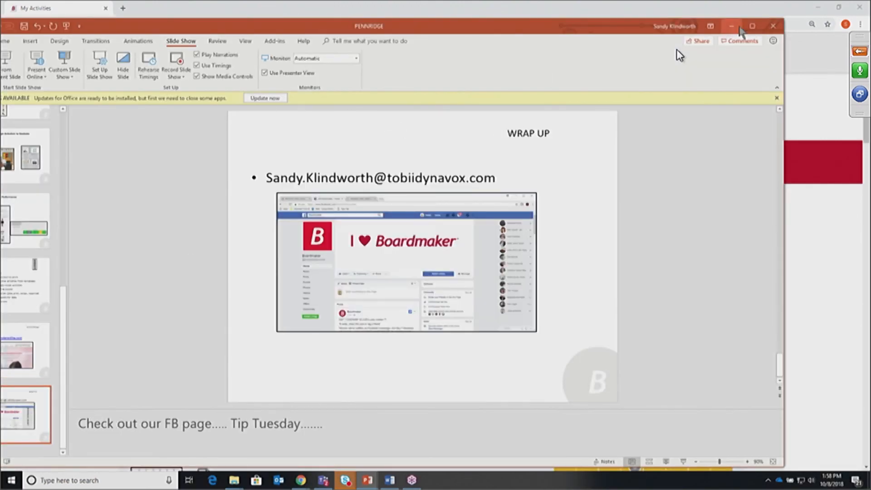
Maximize PowerPoint so the WRAP UP slide, 11 of 11, fills the screen
{"action": "left_click", "coordinate": [752, 27]}
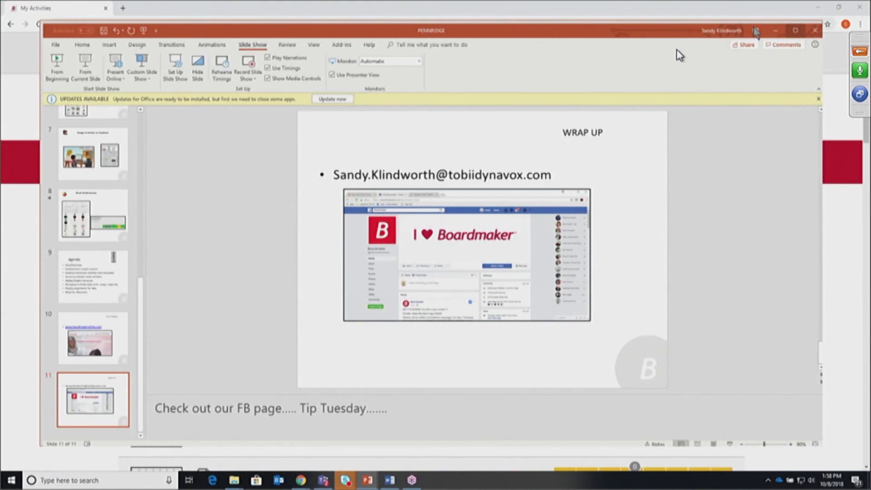